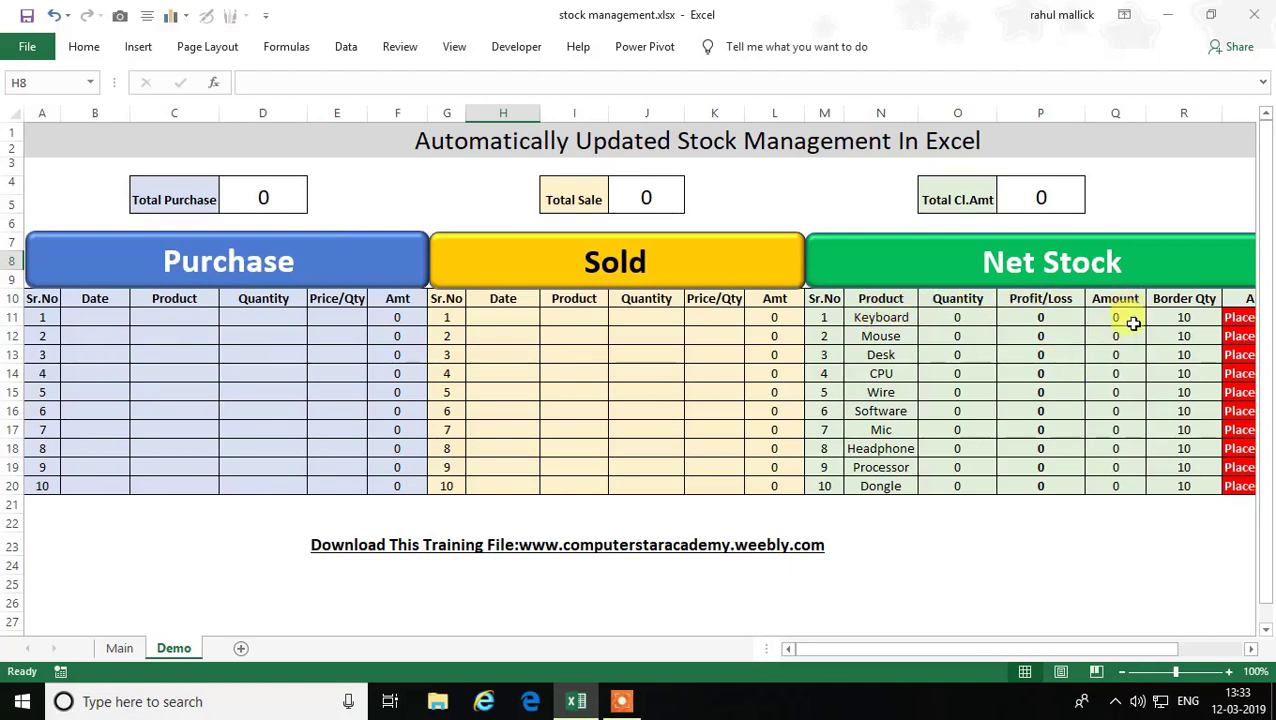
- Record the first purchase with today's date 12-03-2019: Keyboard, 300 units at 350
{"action": "left_click_drag", "start_coordinate": [1128, 650], "coordinate": [1145, 648]}
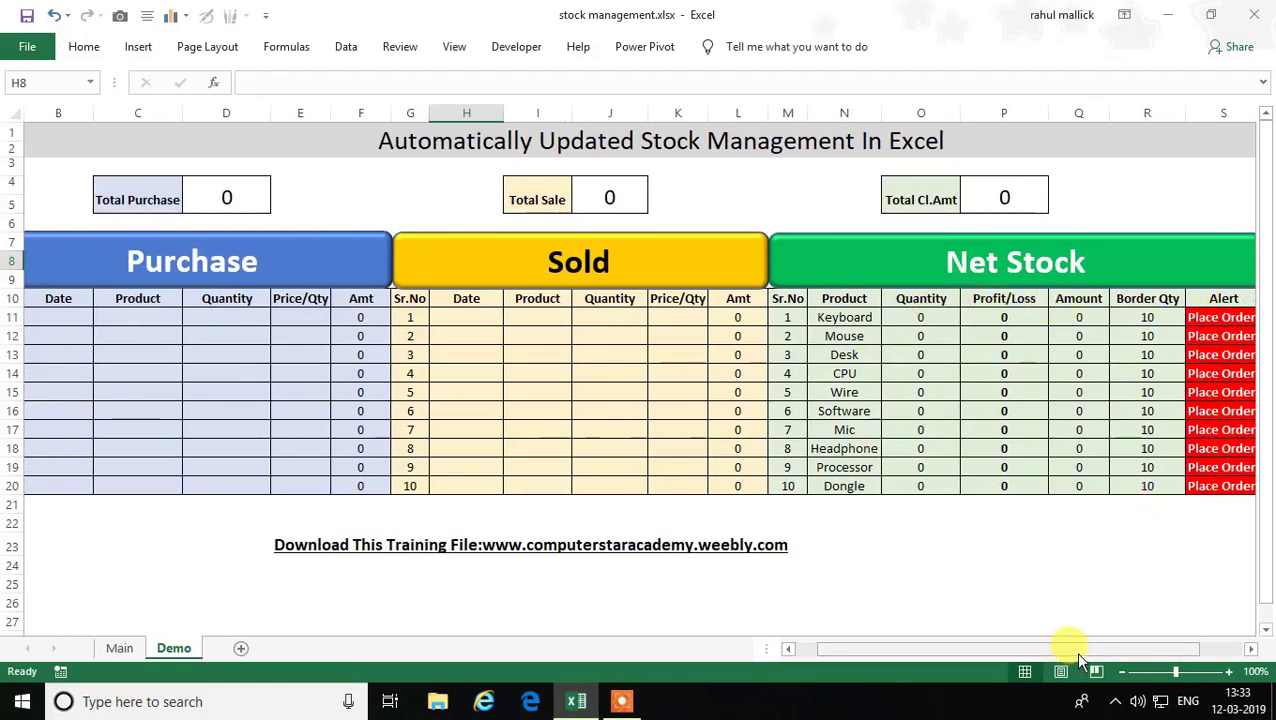
{"action": "left_click_drag", "start_coordinate": [1075, 651], "coordinate": [1039, 651]}
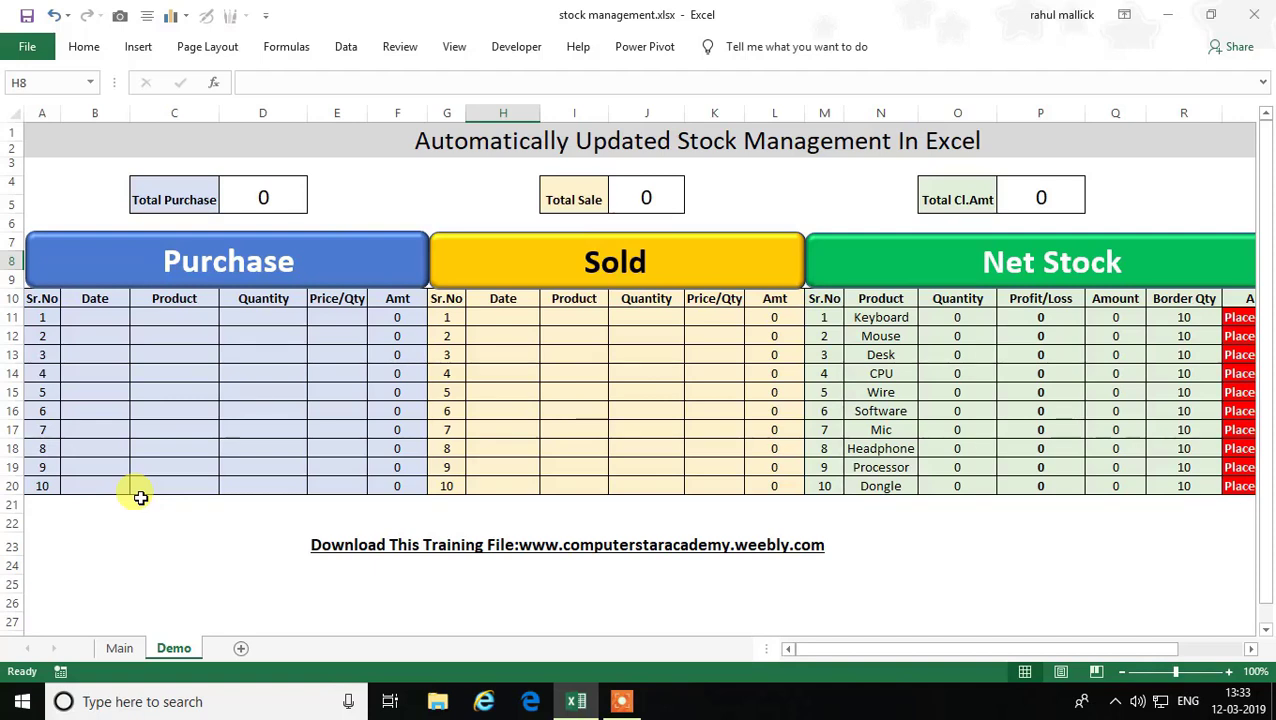
{"action": "left_click", "coordinate": [100, 315]}
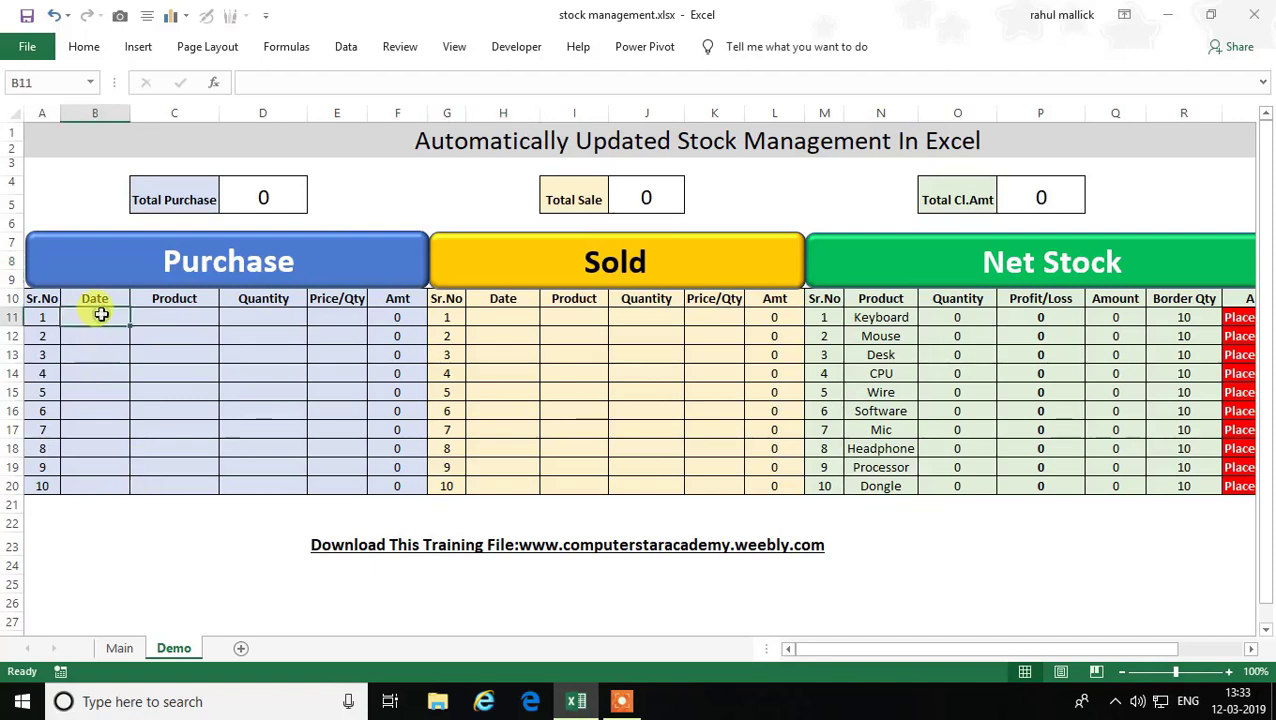
{"action": "key", "text": "ctrl+semicolon"}
{"action": "key", "text": "Tab"}
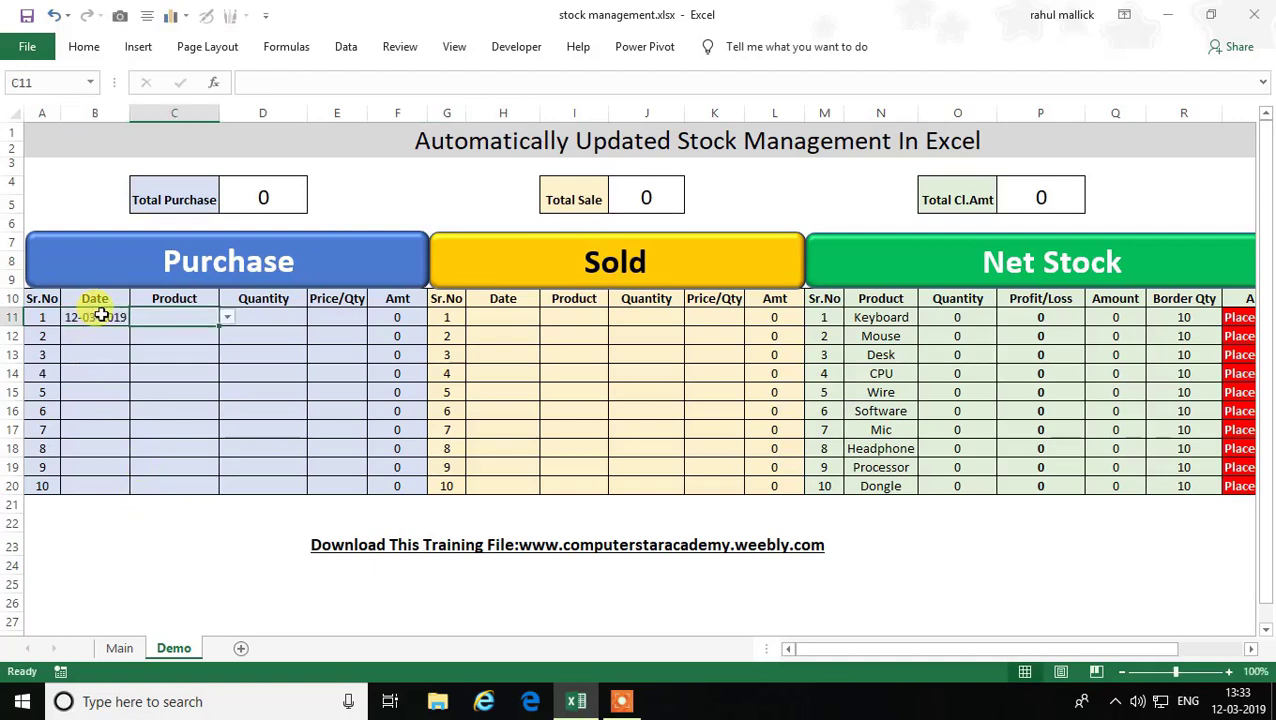
{"action": "left_click", "coordinate": [227, 317]}
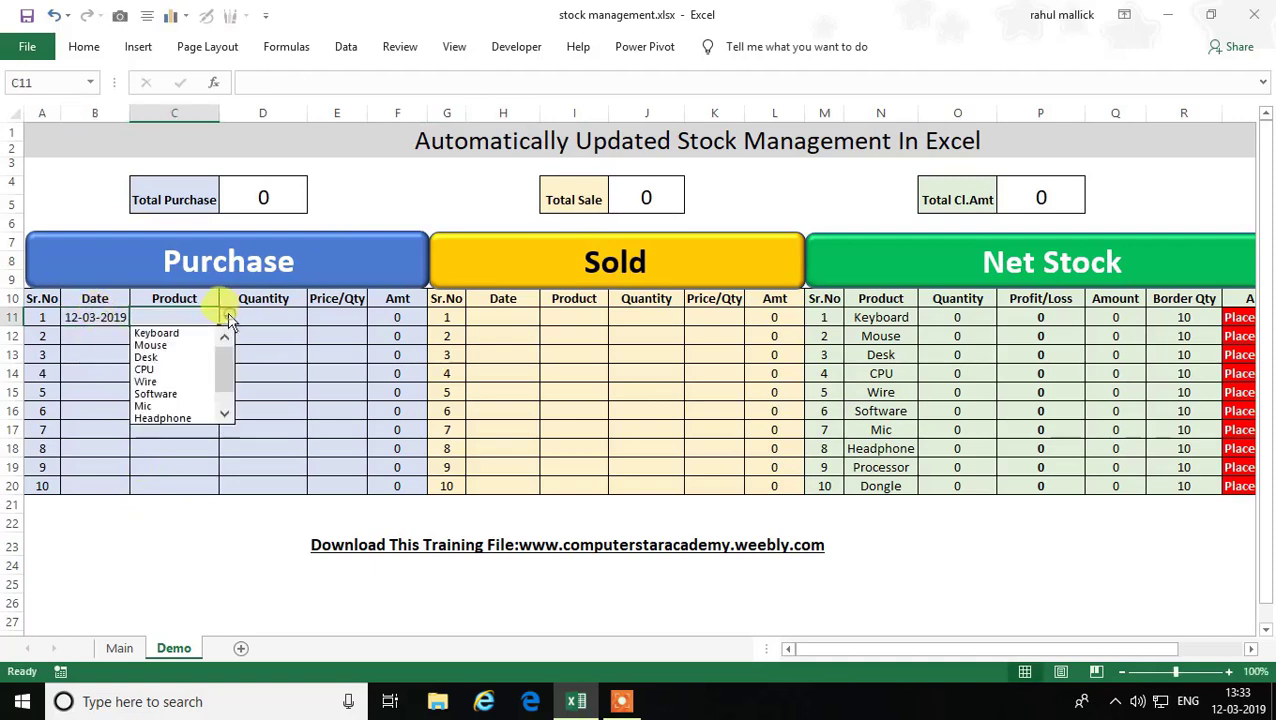
{"action": "left_click", "coordinate": [176, 334]}
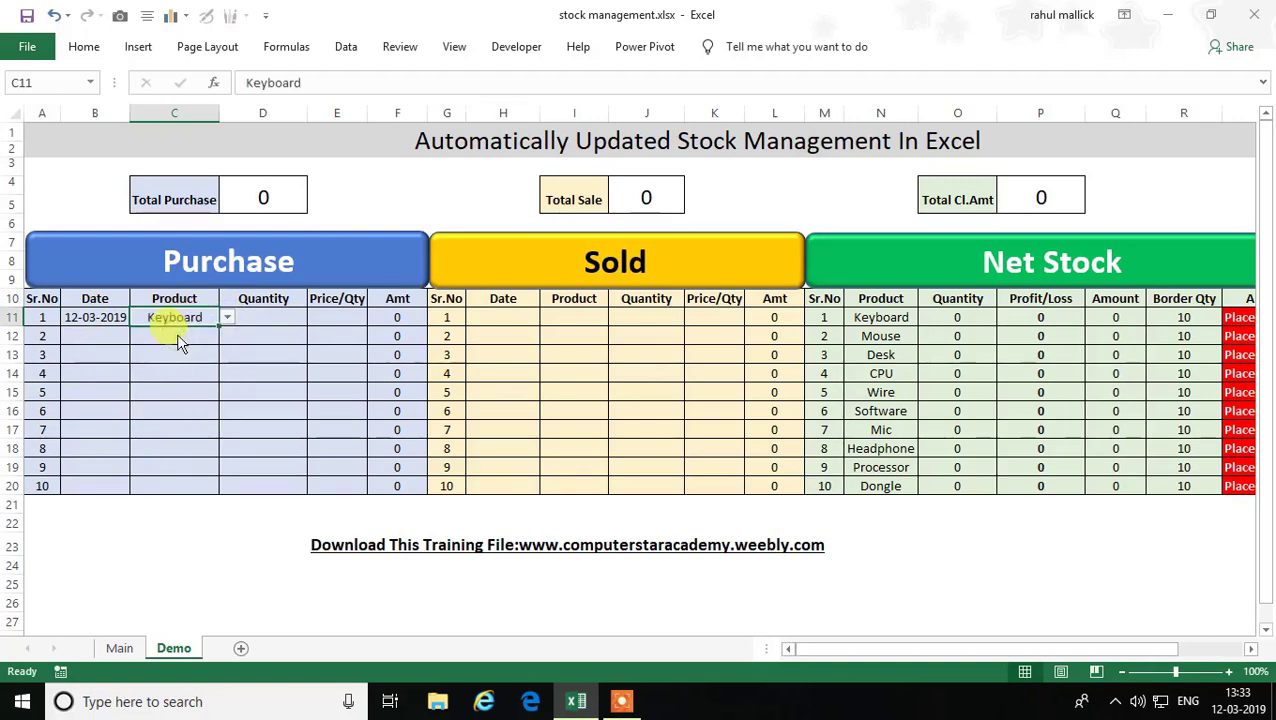
{"action": "left_click", "coordinate": [272, 314]}
{"action": "type", "text": "300"}
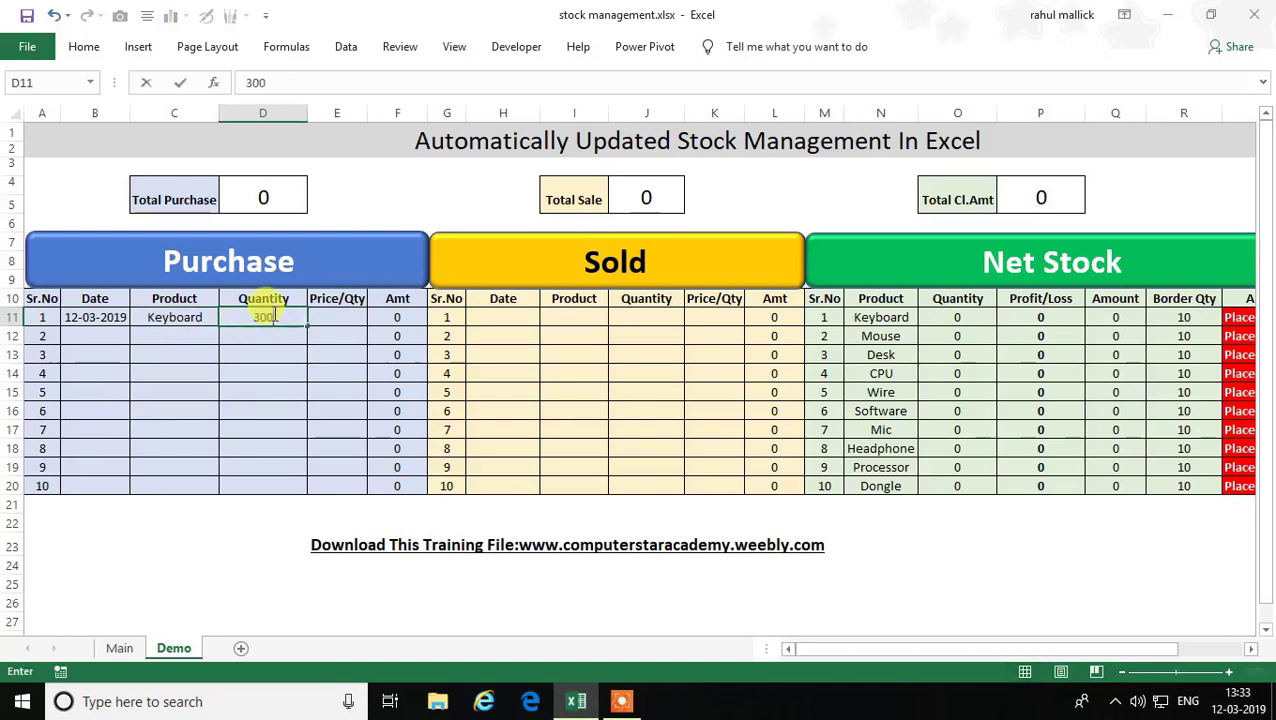
{"action": "key", "text": "Tab"}
{"action": "type", "text": "3"}
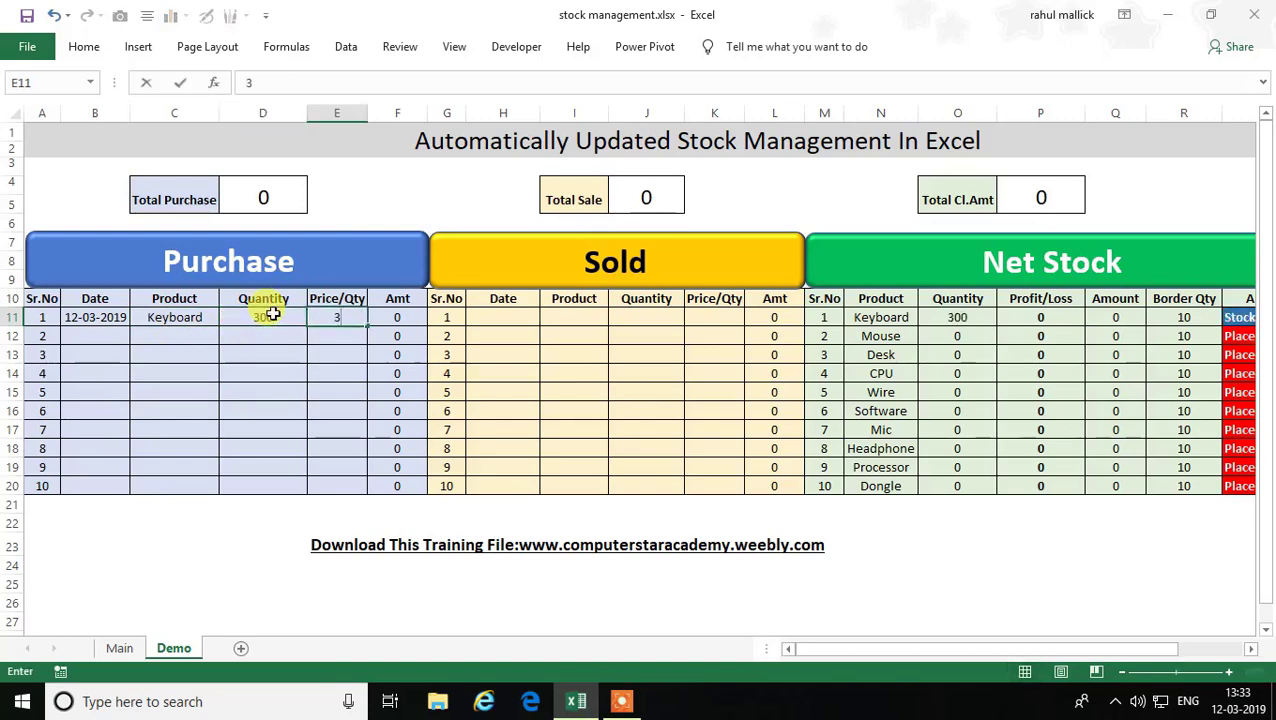
{"action": "type", "text": "50"}
{"action": "key", "text": "Tab"}
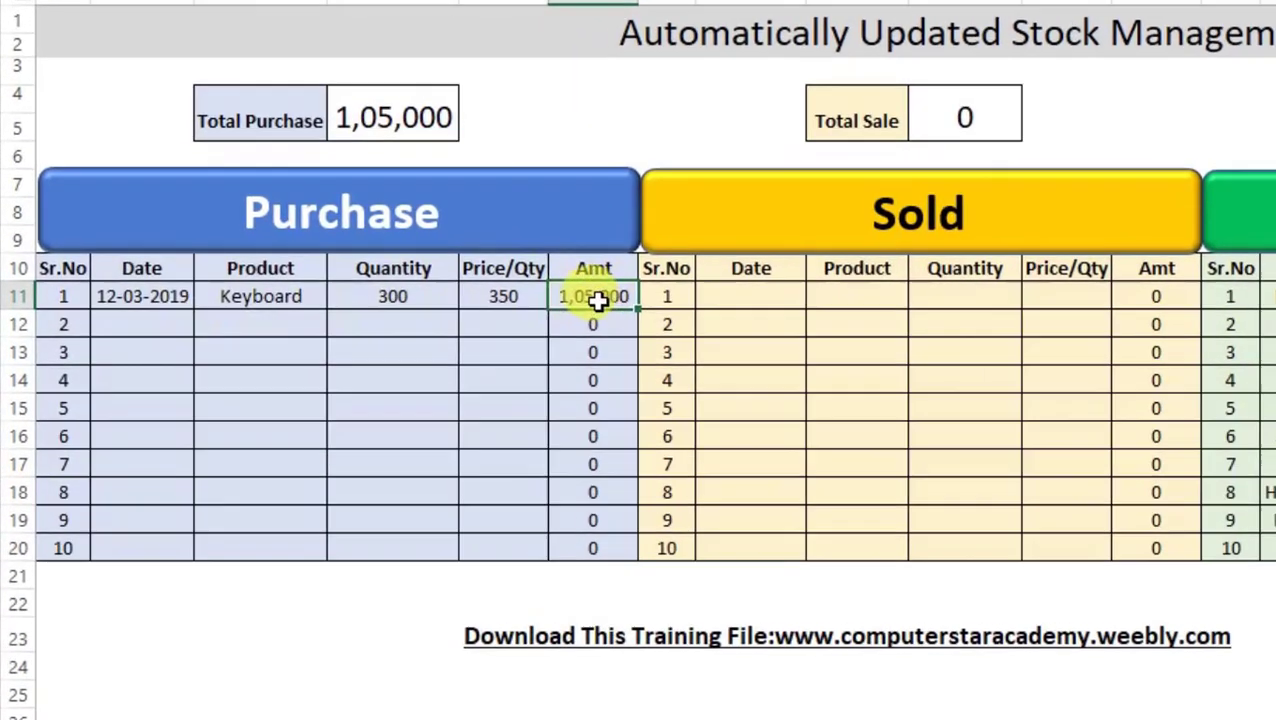
- Add a second purchase with today's date: Mic (correcting from Software), 100 units at 800
{"action": "left_click", "coordinate": [163, 333]}
{"action": "key", "text": "ctrl+semicolon"}
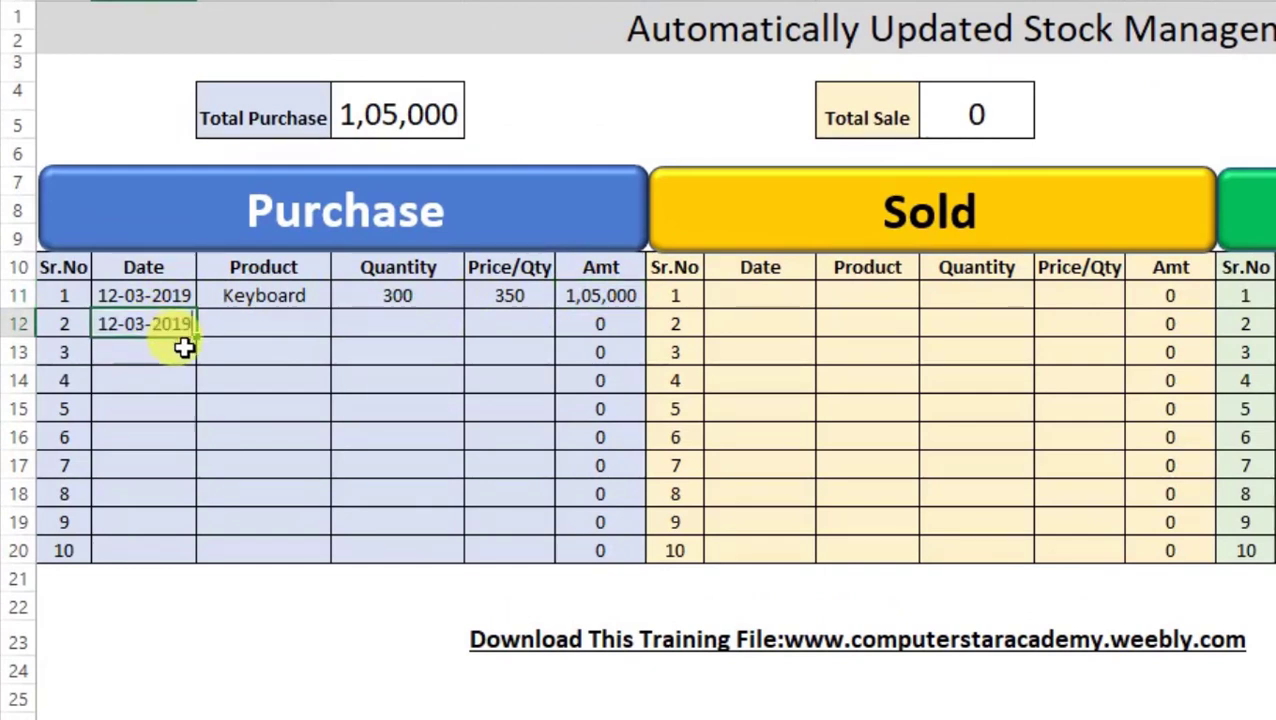
{"action": "key", "text": "Tab"}
{"action": "left_click", "coordinate": [344, 321]}
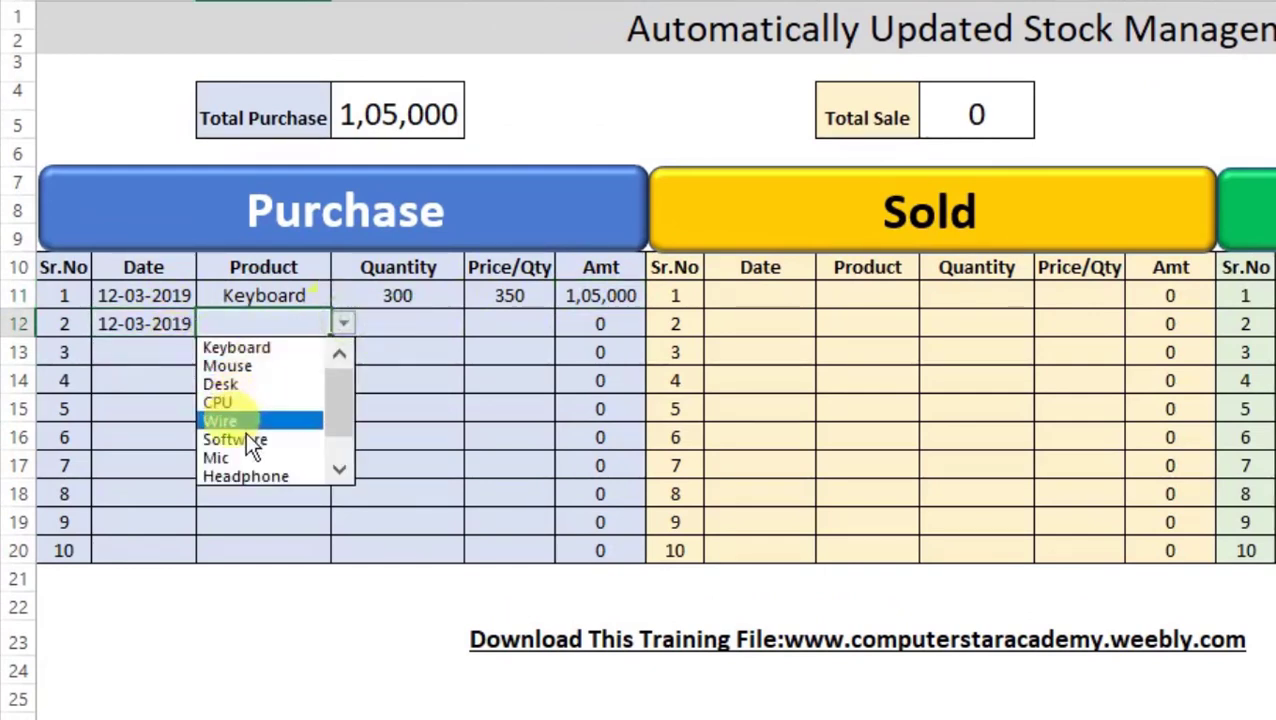
{"action": "left_click", "coordinate": [245, 435]}
{"action": "left_click", "coordinate": [344, 321]}
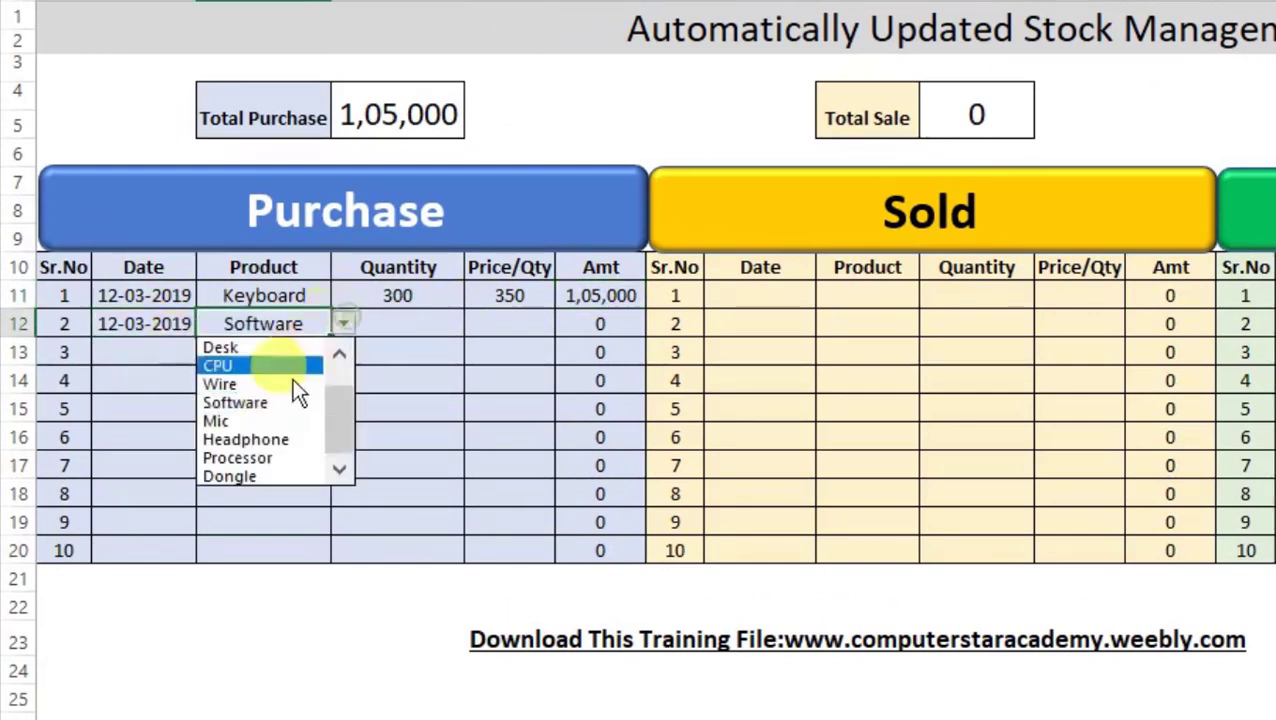
{"action": "left_click", "coordinate": [258, 427]}
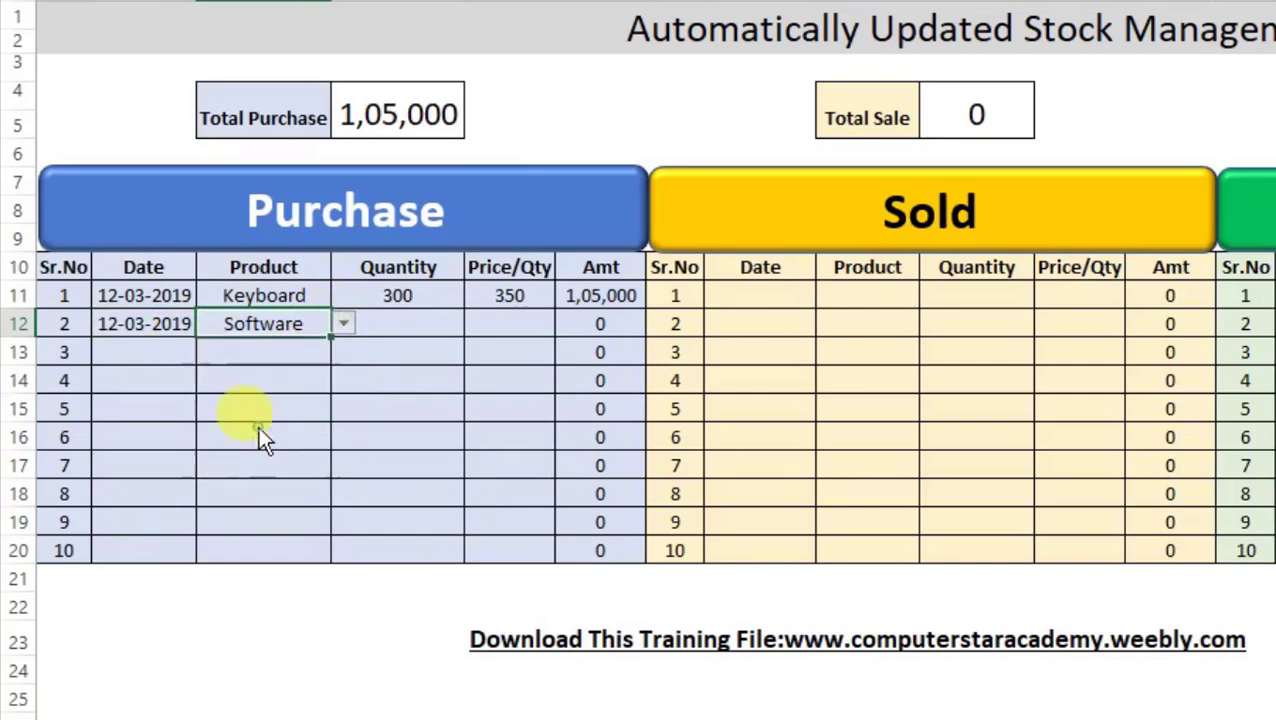
{"action": "left_click", "coordinate": [416, 322]}
{"action": "type", "text": "100"}
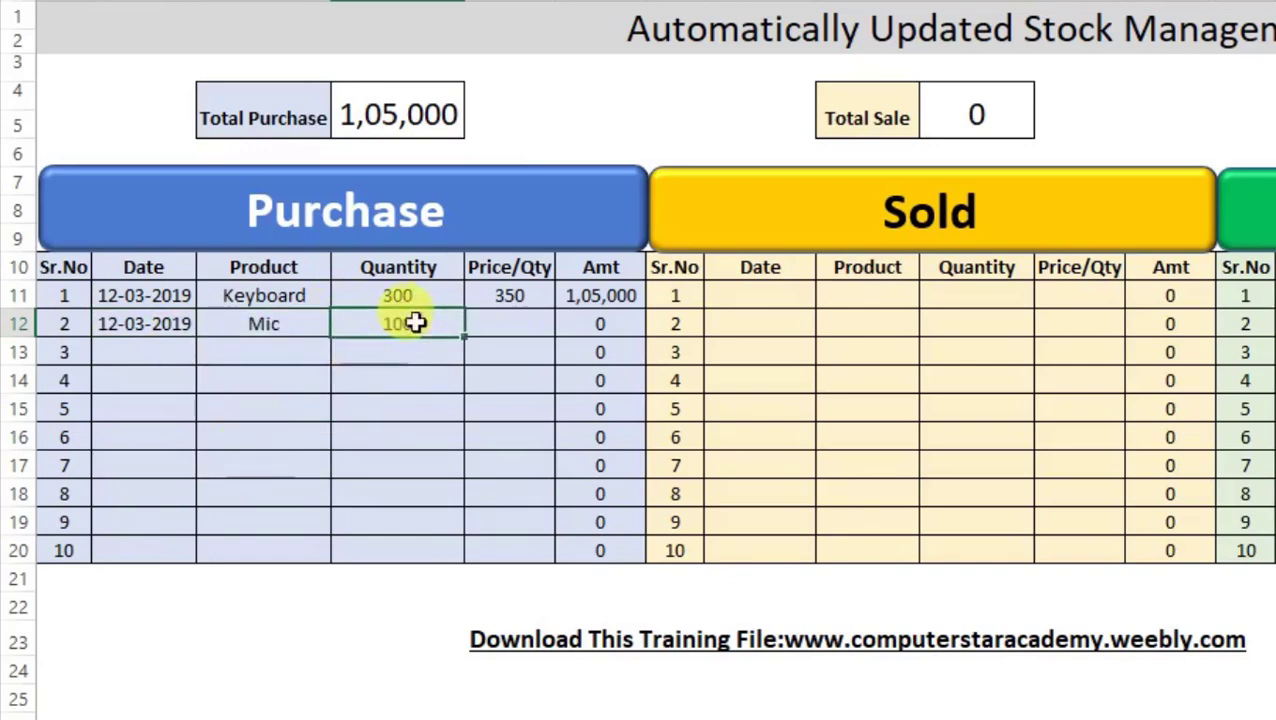
{"action": "key", "text": "Tab"}
{"action": "type", "text": "800"}
{"action": "key", "text": "Tab"}
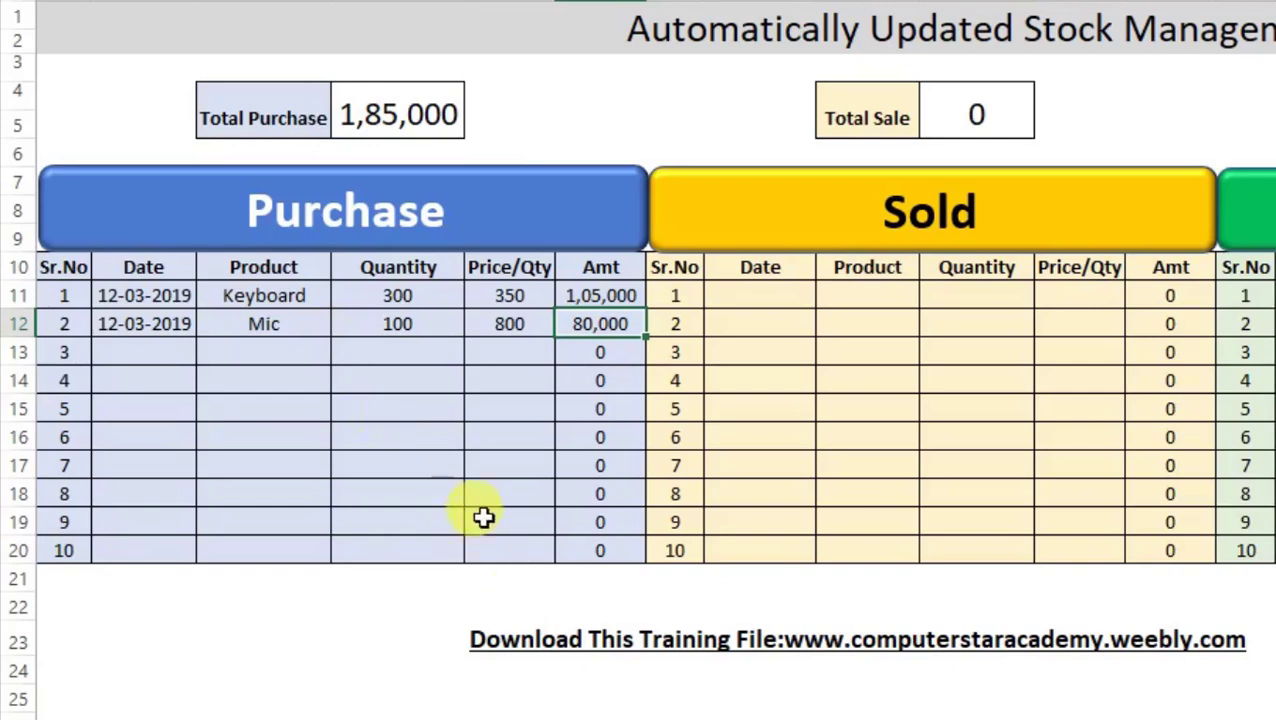
- Enter the first sale dated 12-03-2019: Mic, quantity 10, price 1000
{"action": "left_click", "coordinate": [731, 300]}
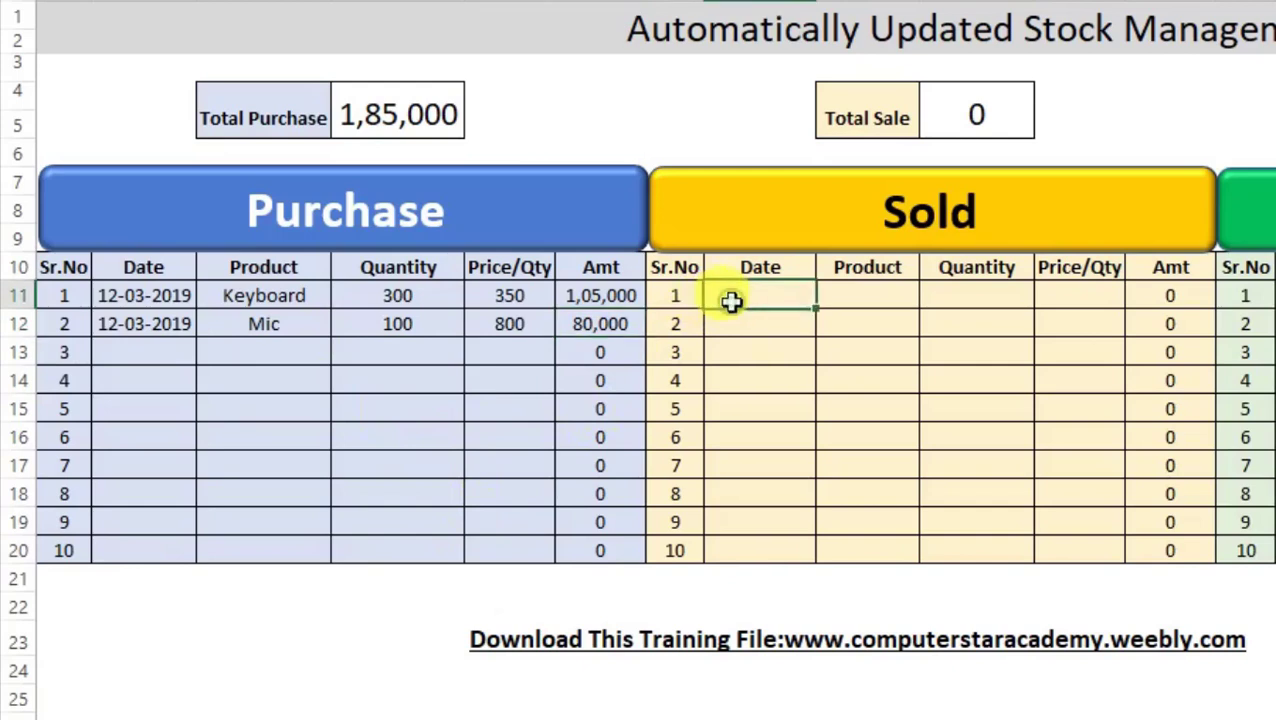
{"action": "type", "text": "12-03-2019"}
{"action": "key", "text": "Tab"}
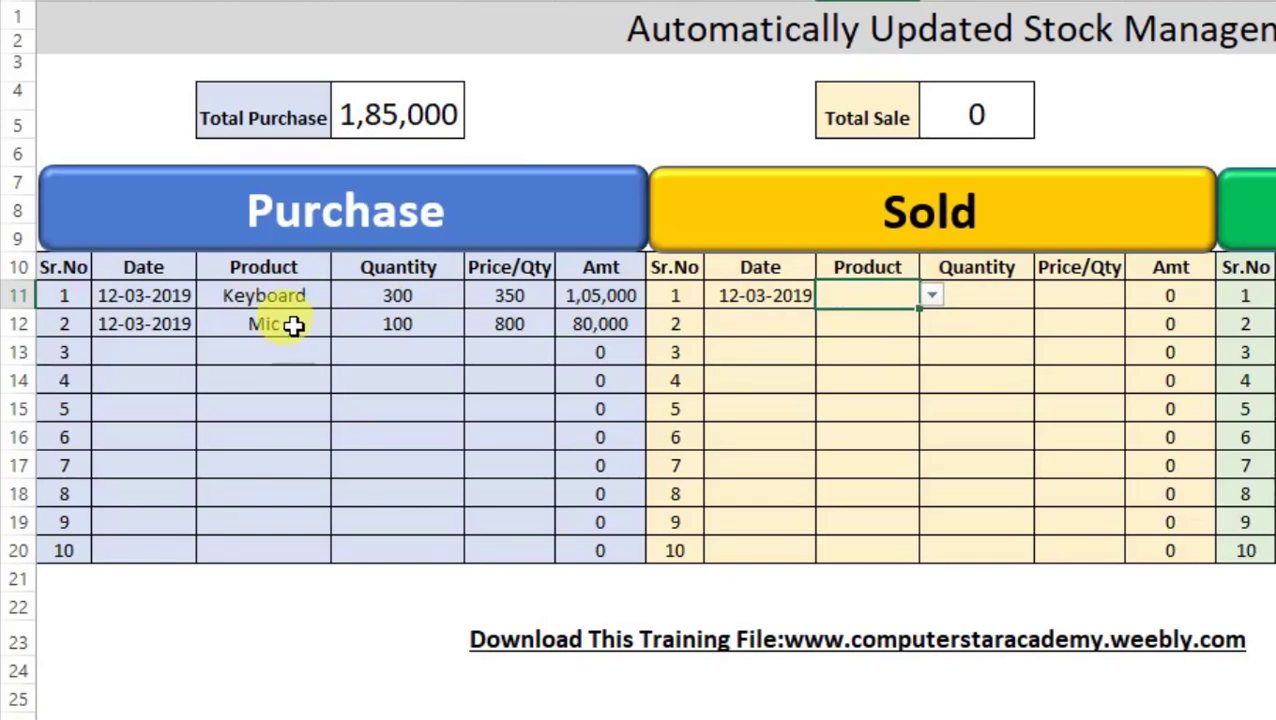
{"action": "left_click", "coordinate": [930, 296]}
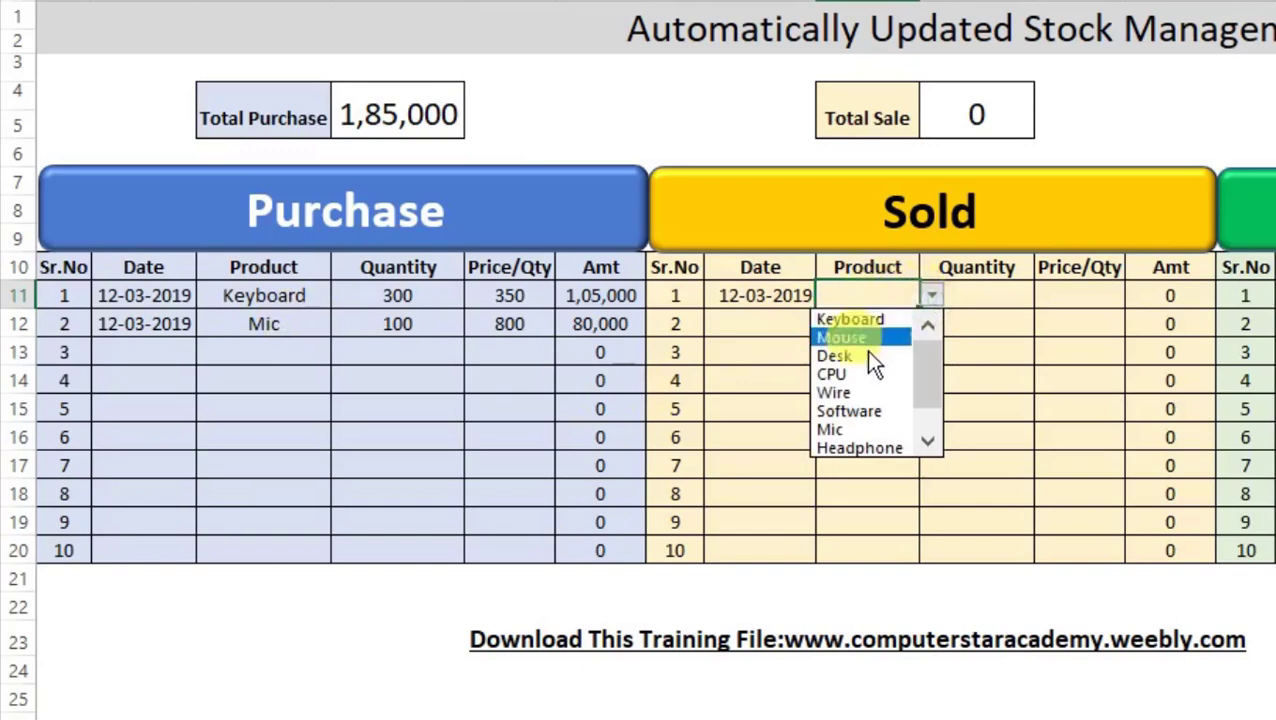
{"action": "left_click", "coordinate": [864, 424]}
{"action": "left_click", "coordinate": [968, 300]}
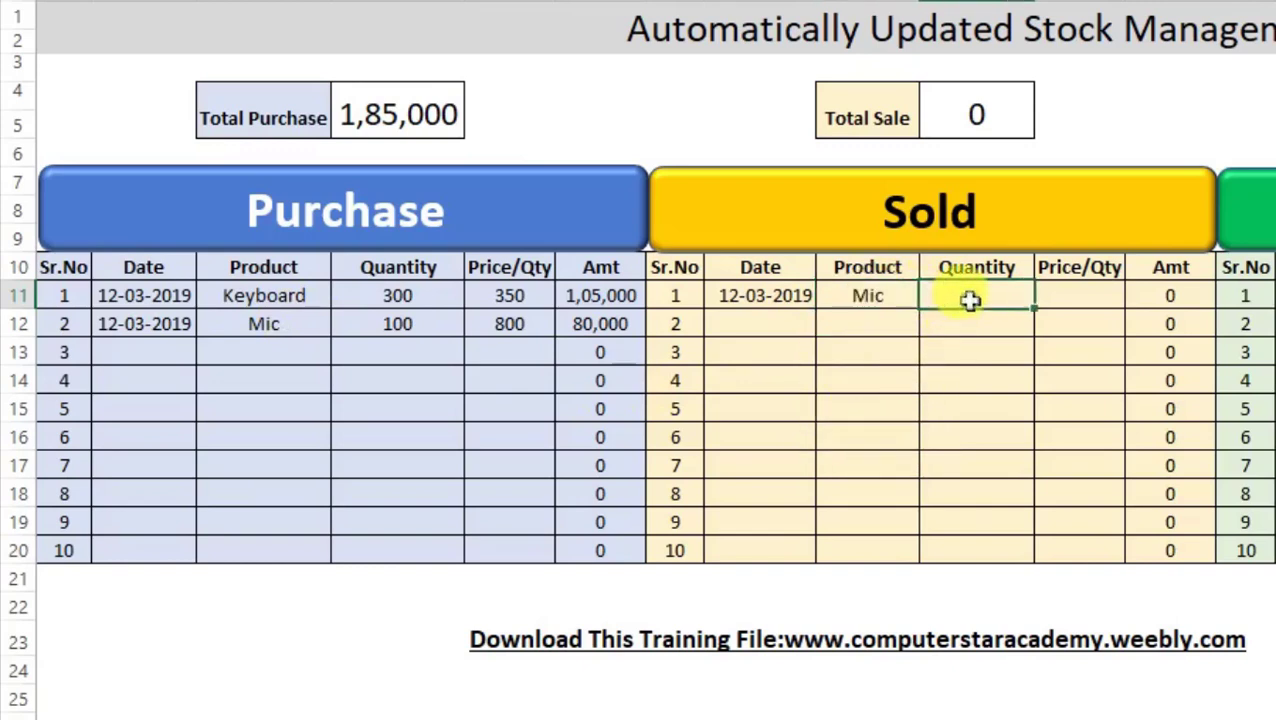
{"action": "type", "text": "1"}
{"action": "type", "text": "0"}
{"action": "key", "text": "Tab"}
{"action": "type", "text": "1"}
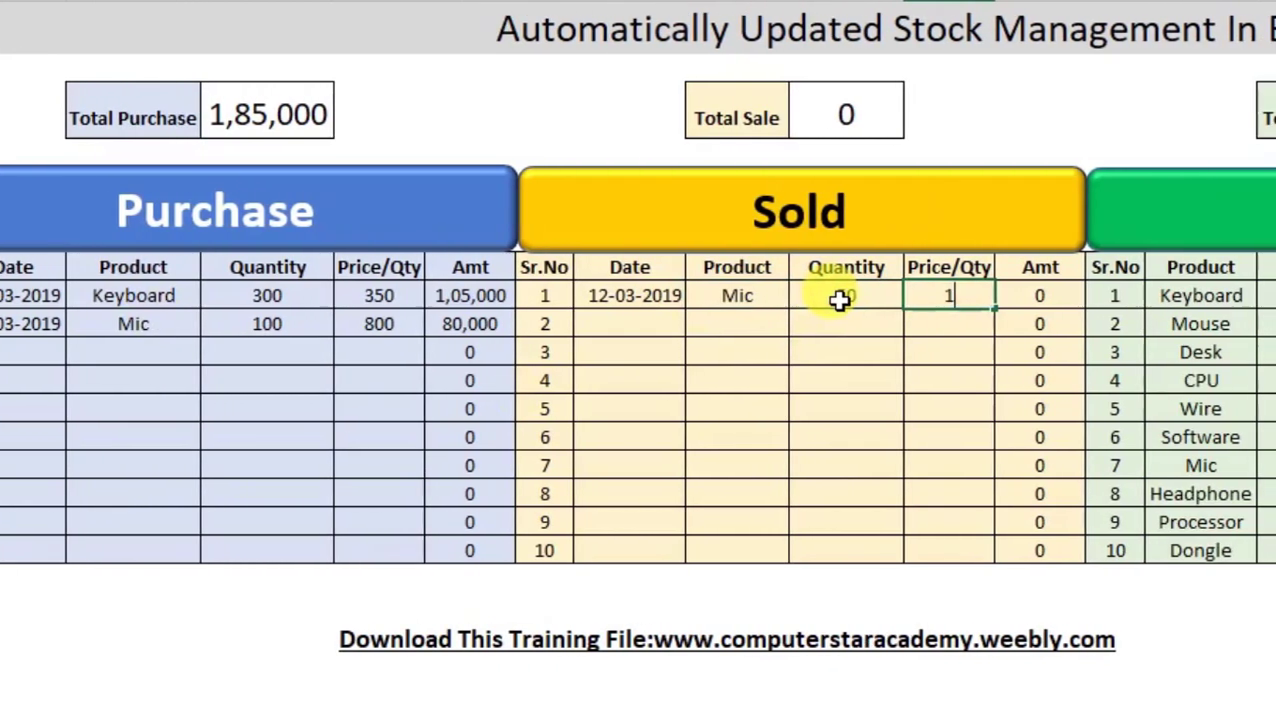
{"action": "type", "text": "000"}
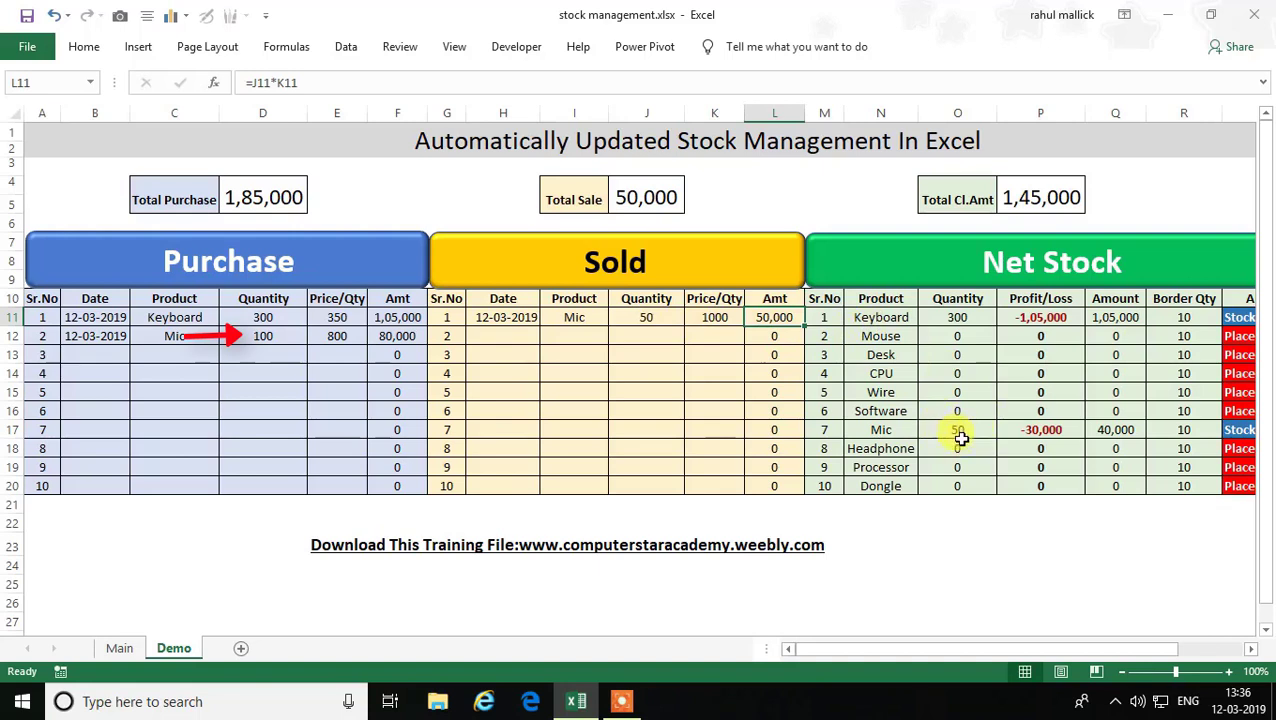
- Change the sold Mic quantity to 30
{"action": "left_click", "coordinate": [653, 318]}
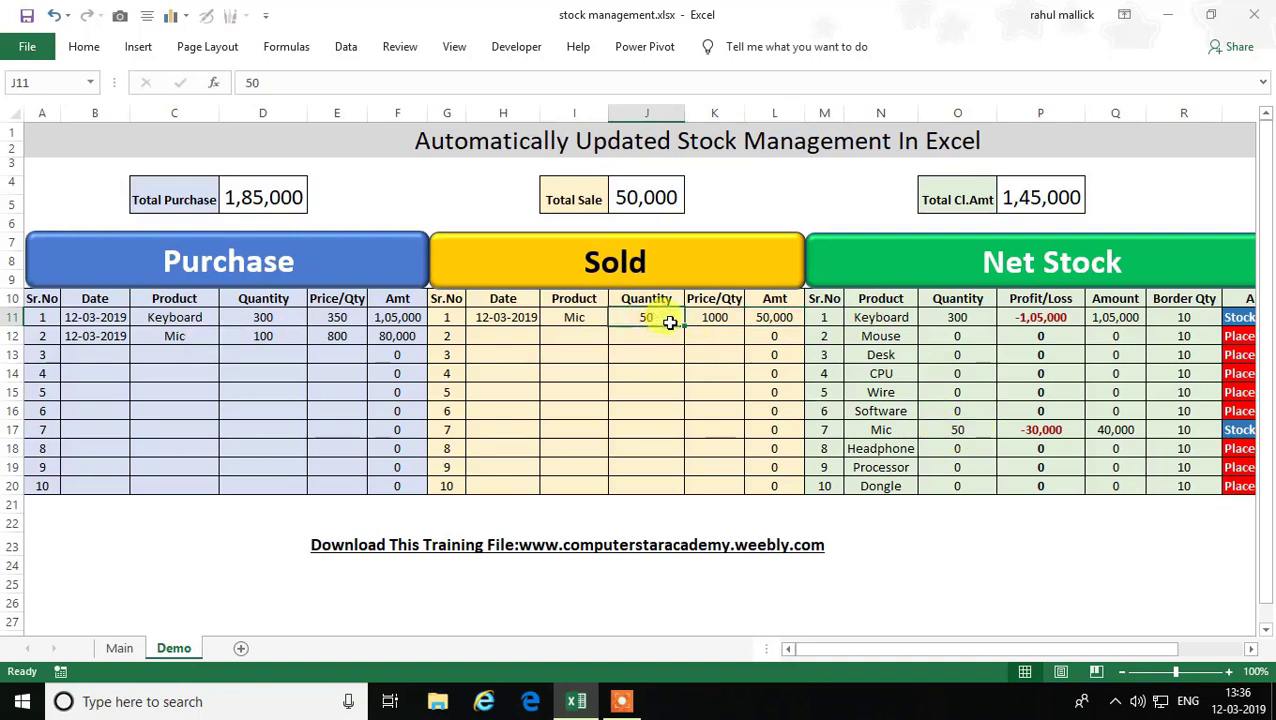
{"action": "type", "text": "30"}
{"action": "key", "text": "Return"}
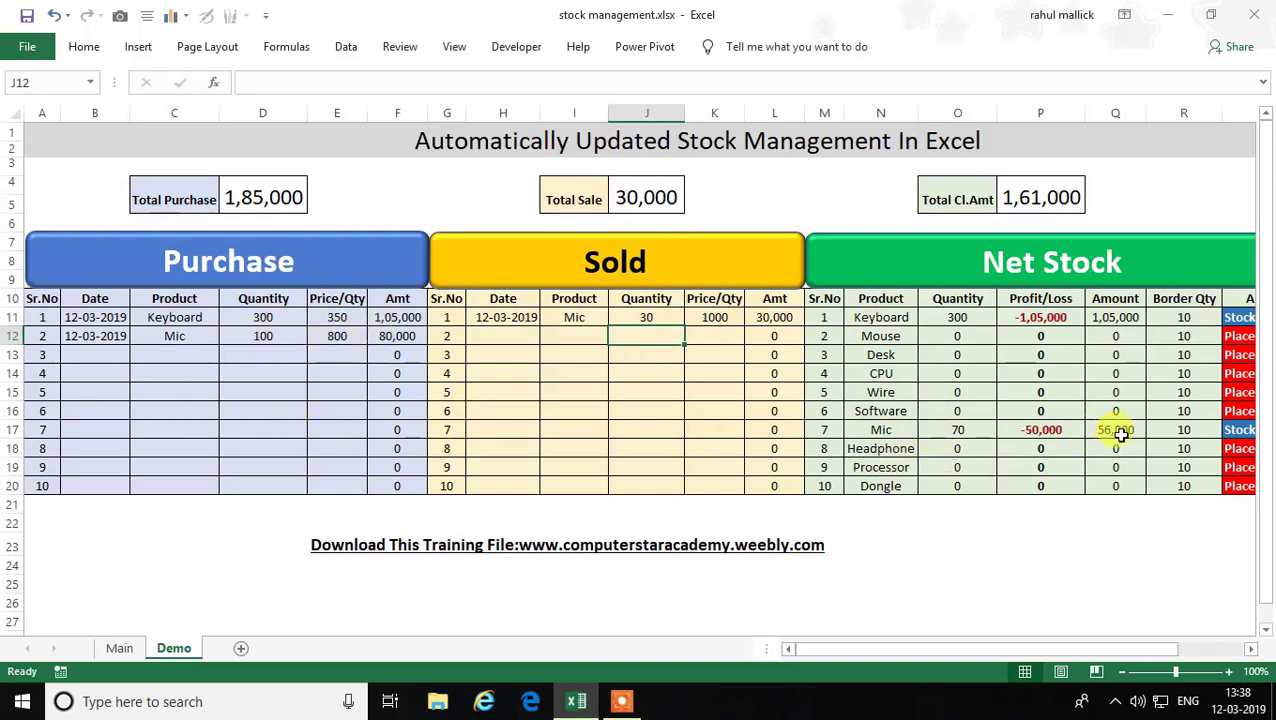
{"action": "left_click", "coordinate": [921, 583]}
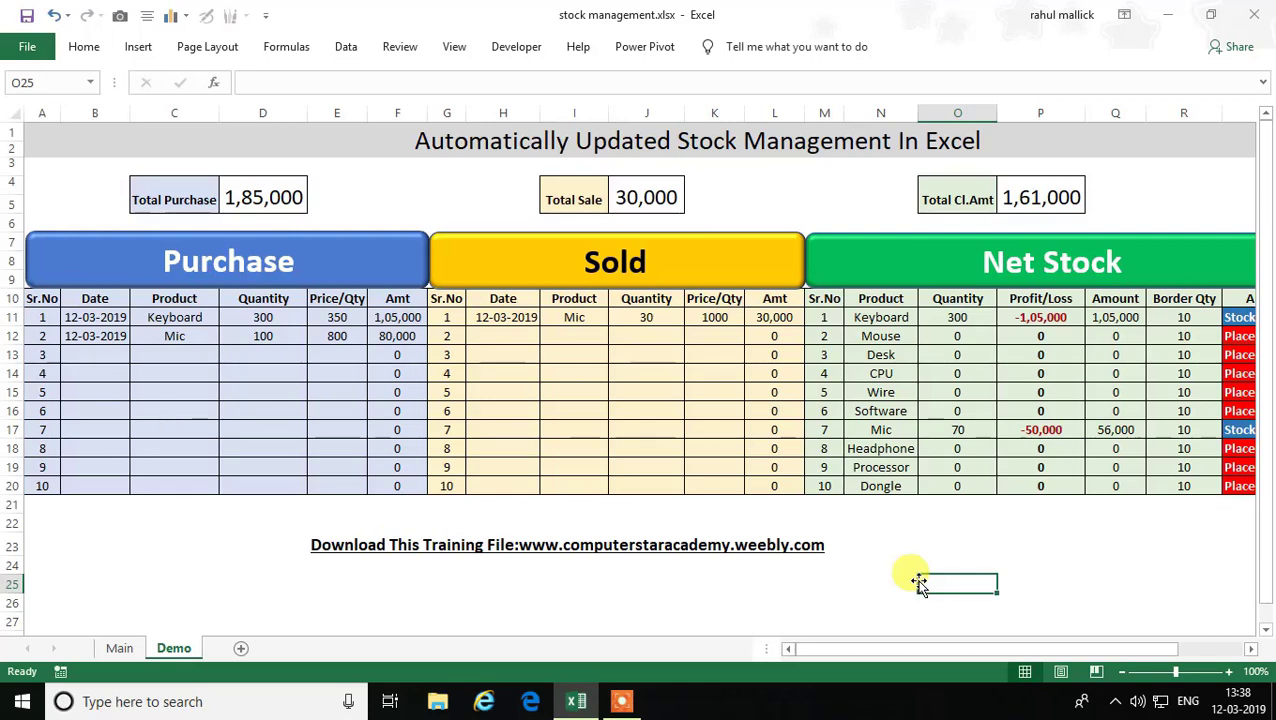
{"action": "type", "text": "="}
{"action": "left_click", "coordinate": [969, 434]}
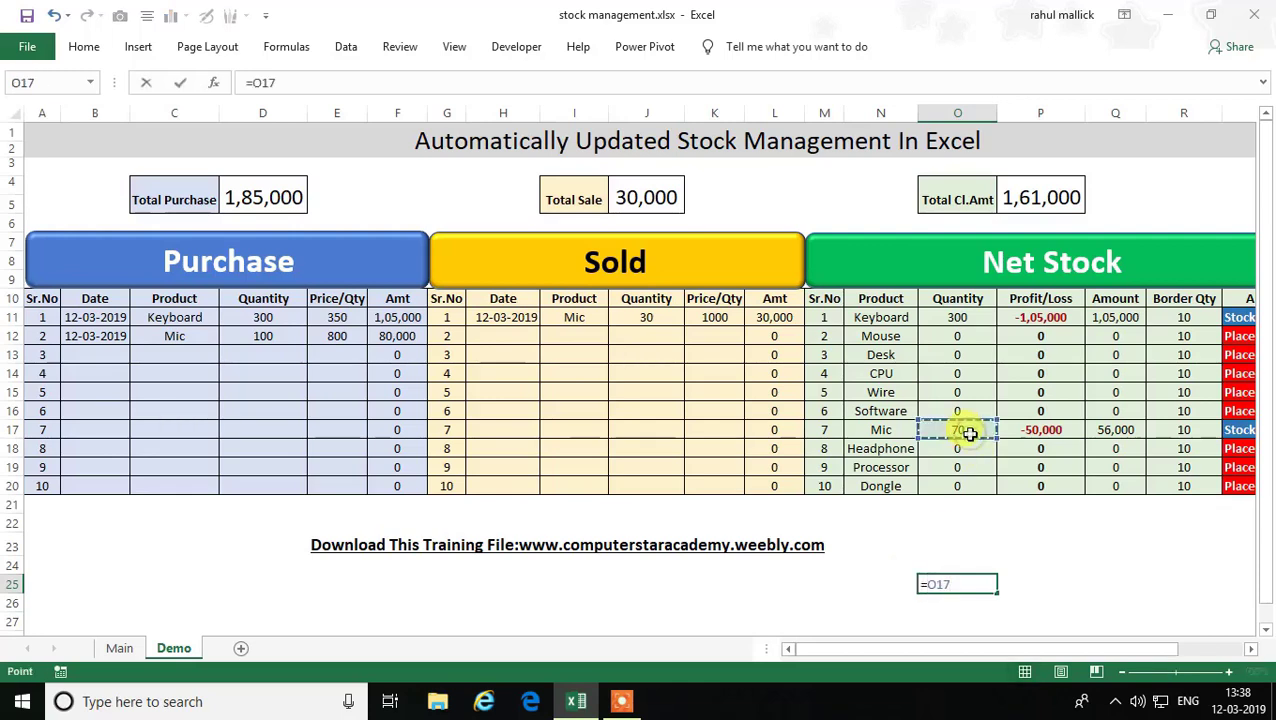
{"action": "left_click", "coordinate": [337, 336]}
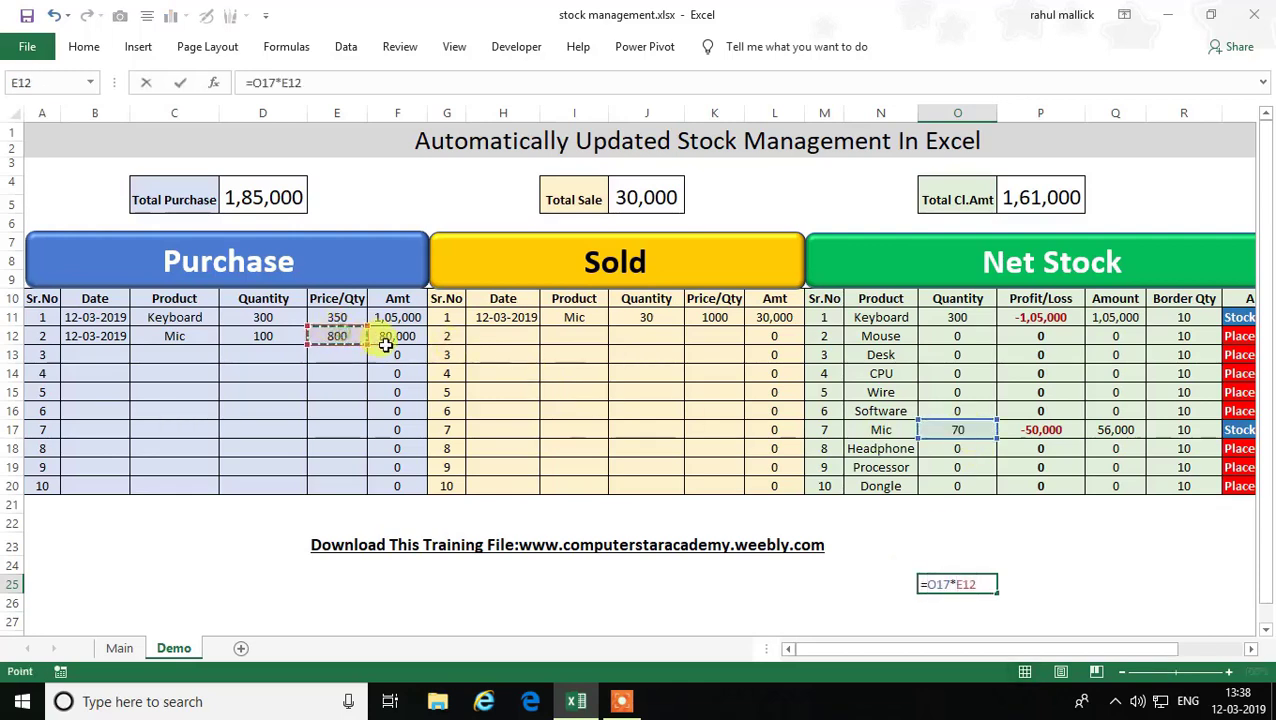
{"action": "key", "text": "Return"}
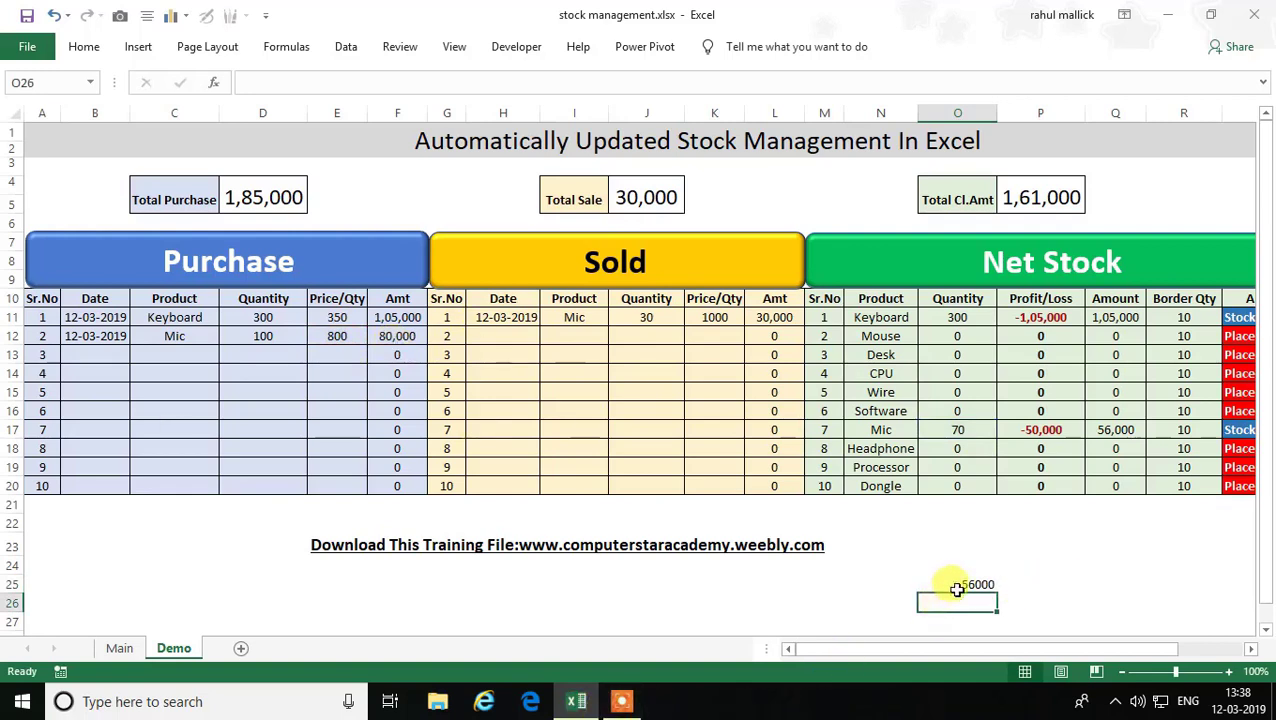
{"action": "left_click", "coordinate": [957, 588]}
{"action": "key", "text": "Delete"}
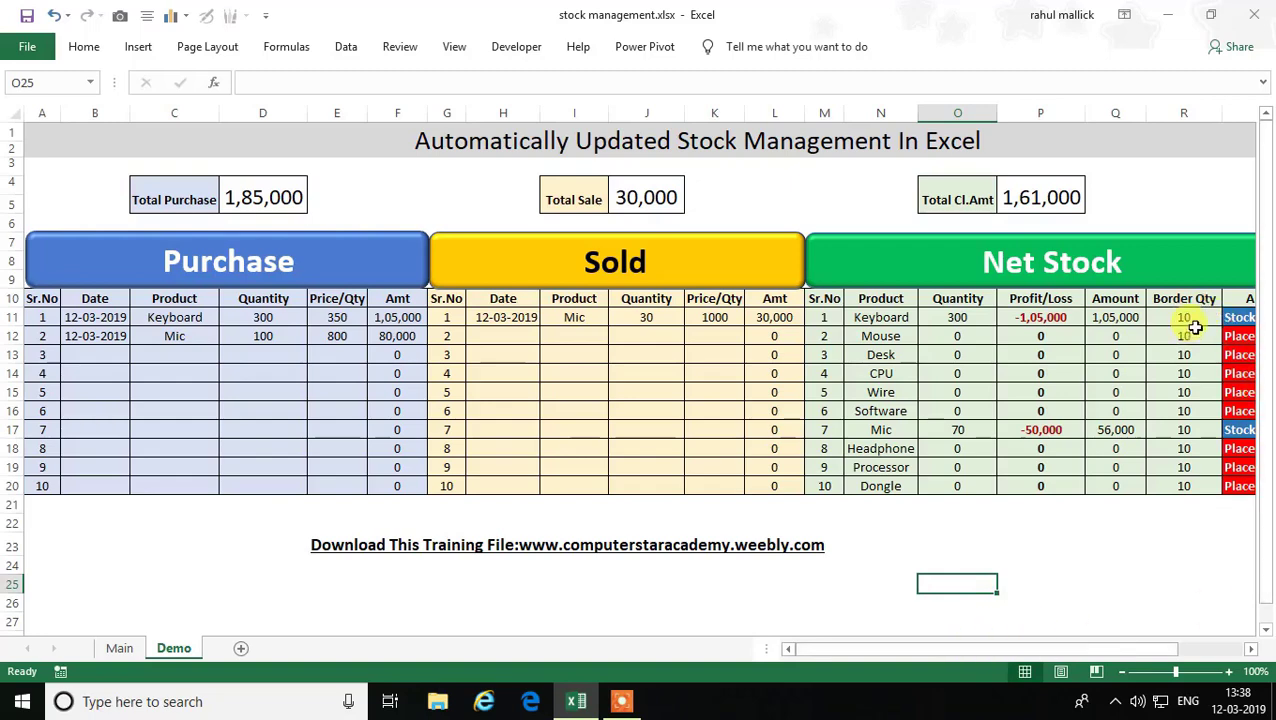
- Change the sold Mic quantity in J11 to 95, then to 60, watching the totals update
{"action": "mouse_move", "coordinate": [1074, 650]}
{"action": "left_mouse_down"}
{"action": "mouse_move", "coordinate": [1138, 632]}
{"action": "mouse_move", "coordinate": [1005, 468]}
{"action": "left_mouse_up"}
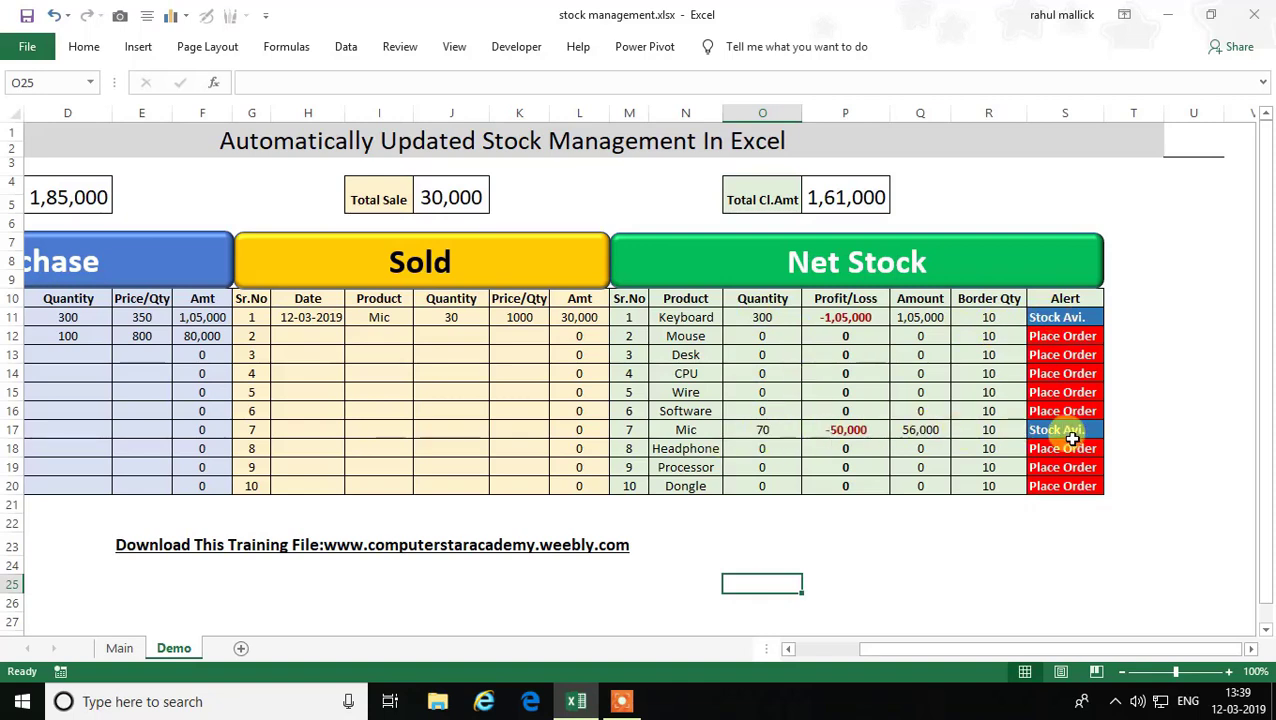
{"action": "left_click_drag", "start_coordinate": [963, 650], "coordinate": [919, 652]}
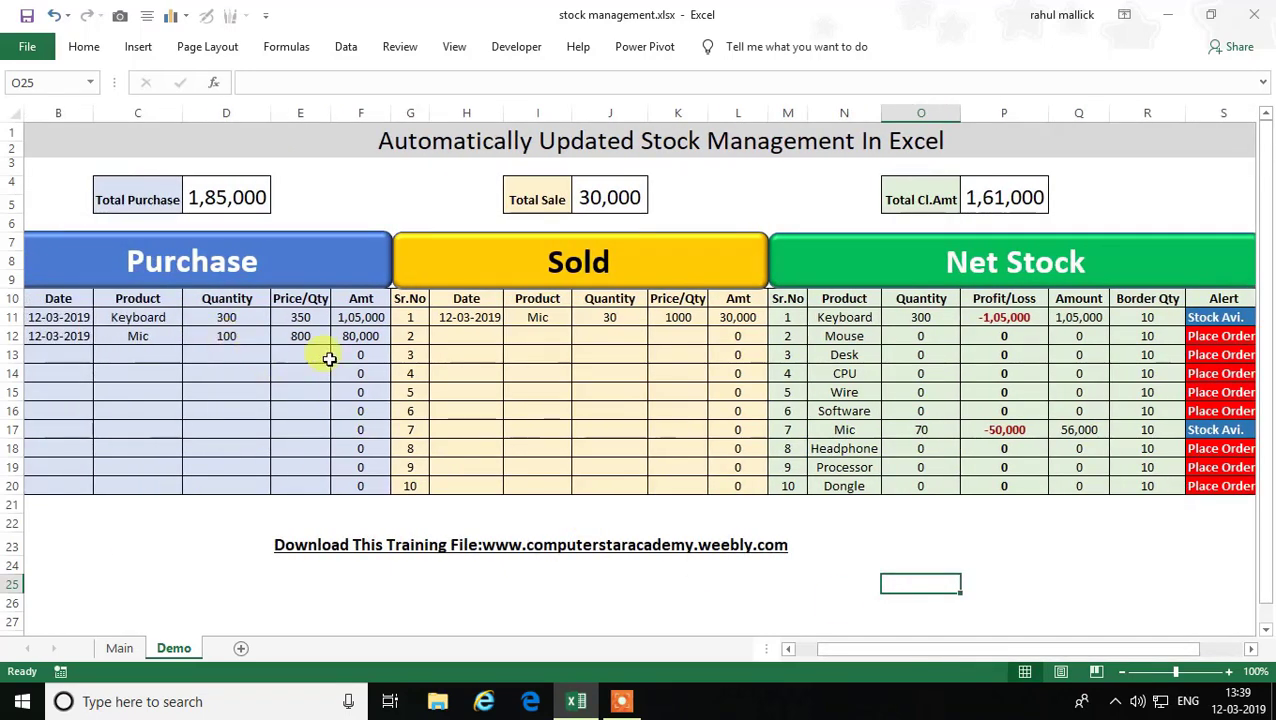
{"action": "left_click", "coordinate": [599, 318]}
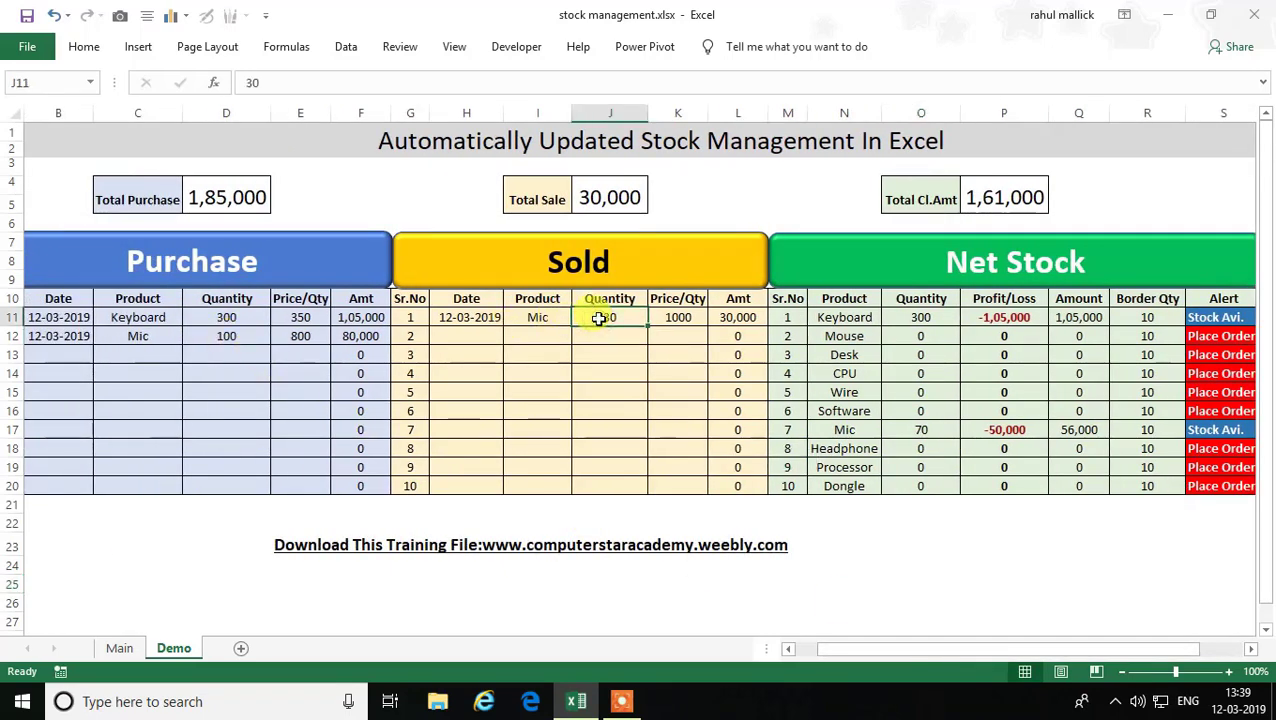
{"action": "type", "text": "95"}
{"action": "key", "text": "Return"}
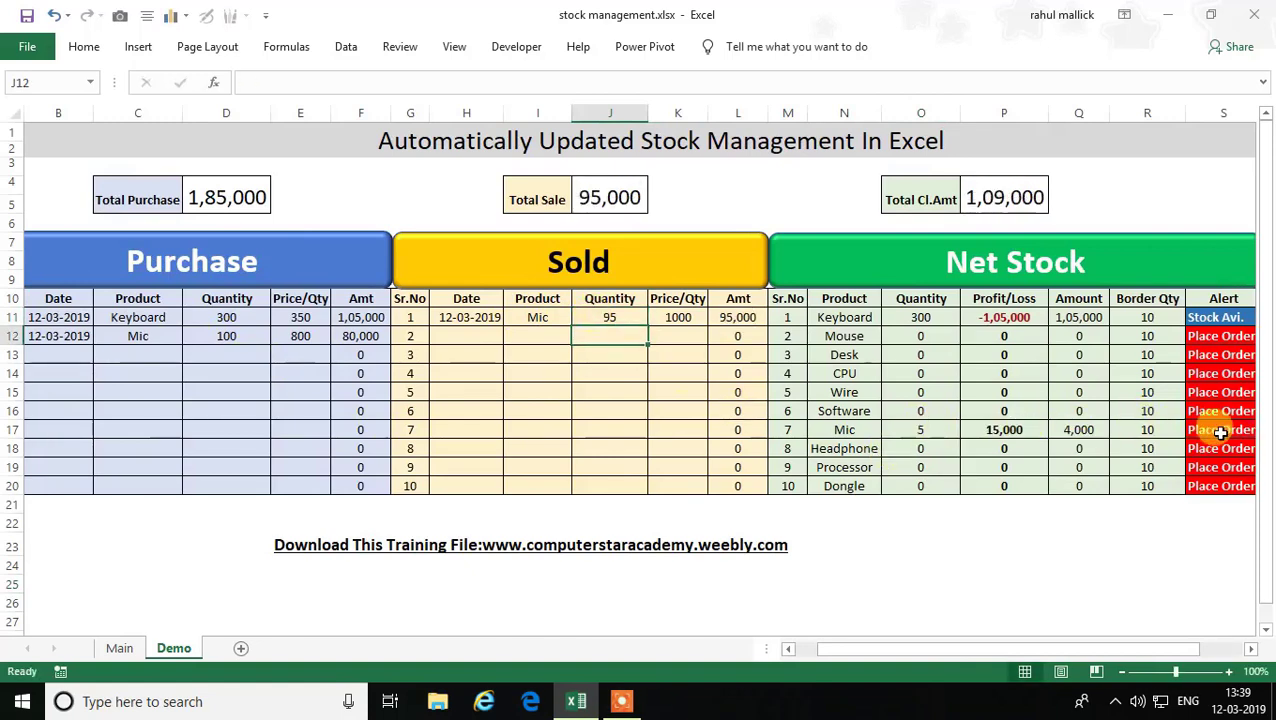
{"action": "left_click", "coordinate": [627, 311]}
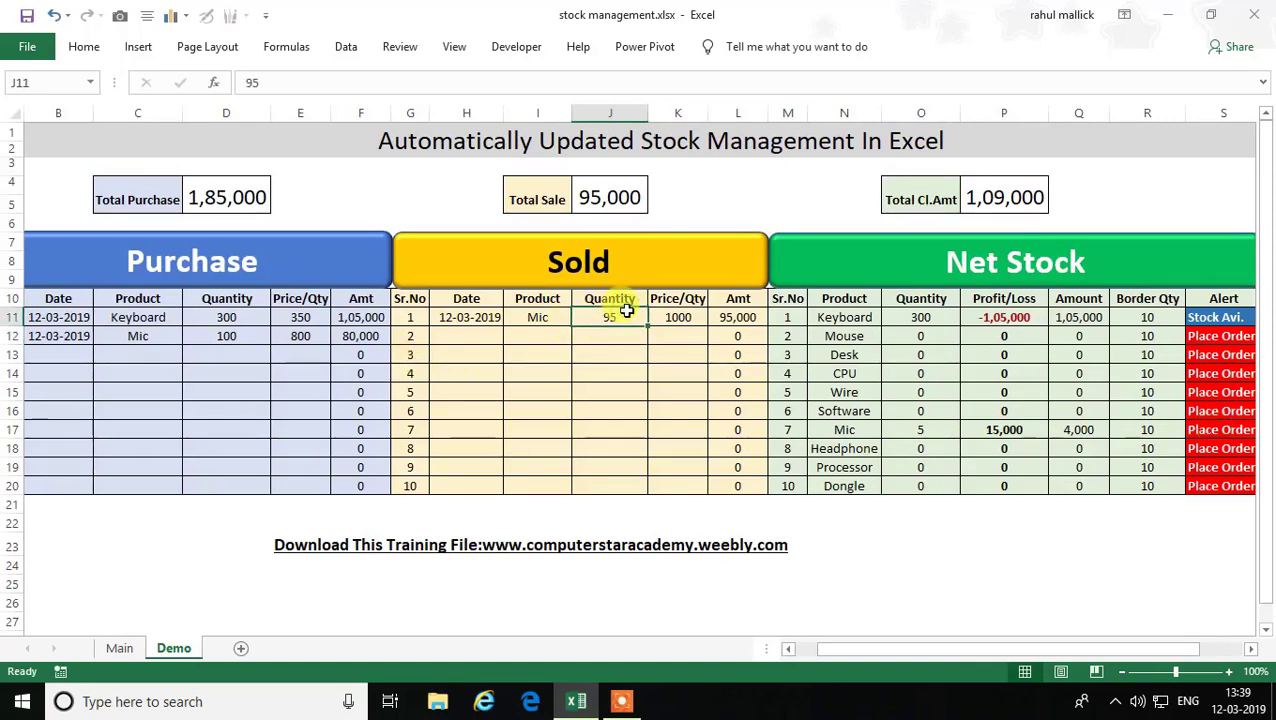
{"action": "type", "text": "5"}
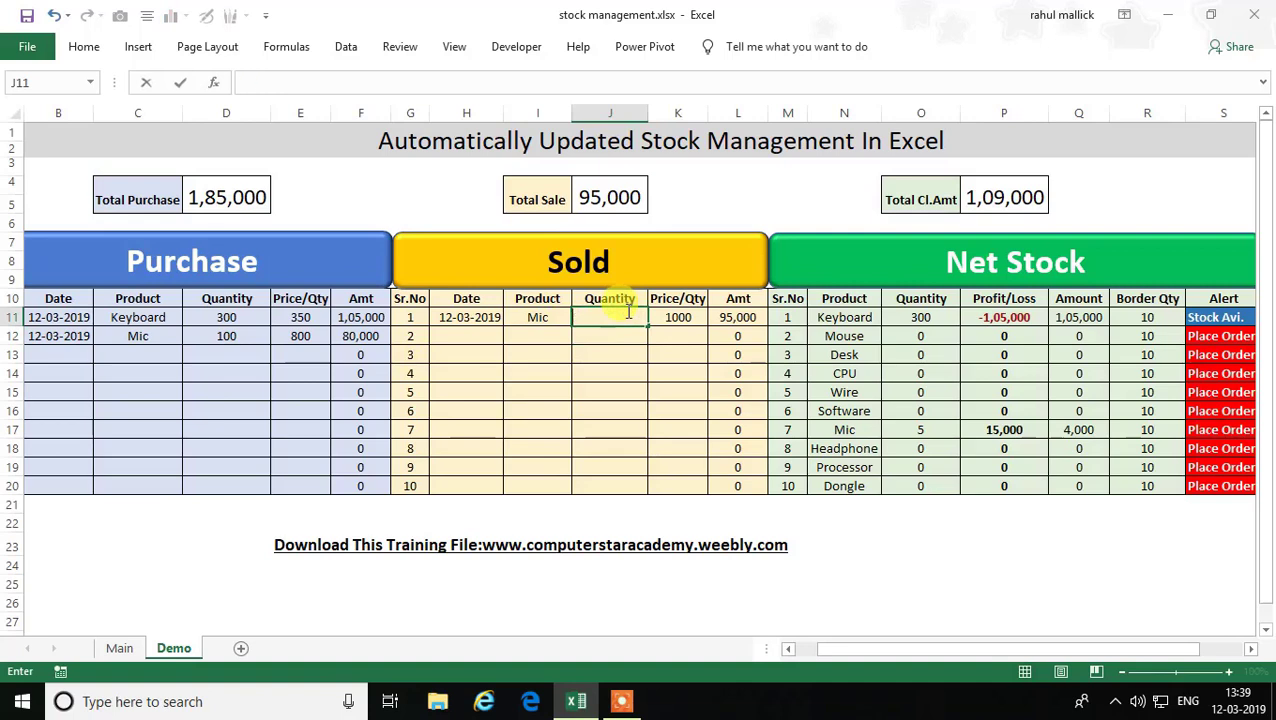
{"action": "type", "text": "60"}
{"action": "key", "text": "Return"}
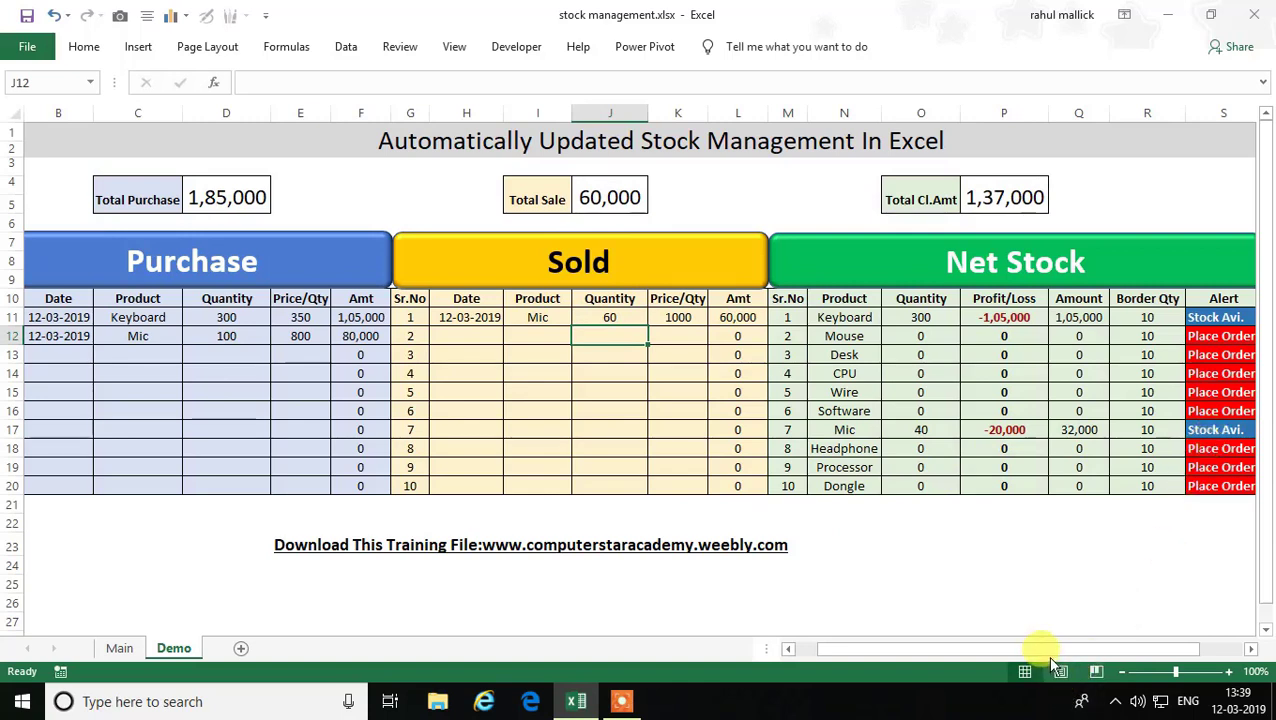
{"action": "left_click_drag", "start_coordinate": [1045, 649], "coordinate": [960, 668]}
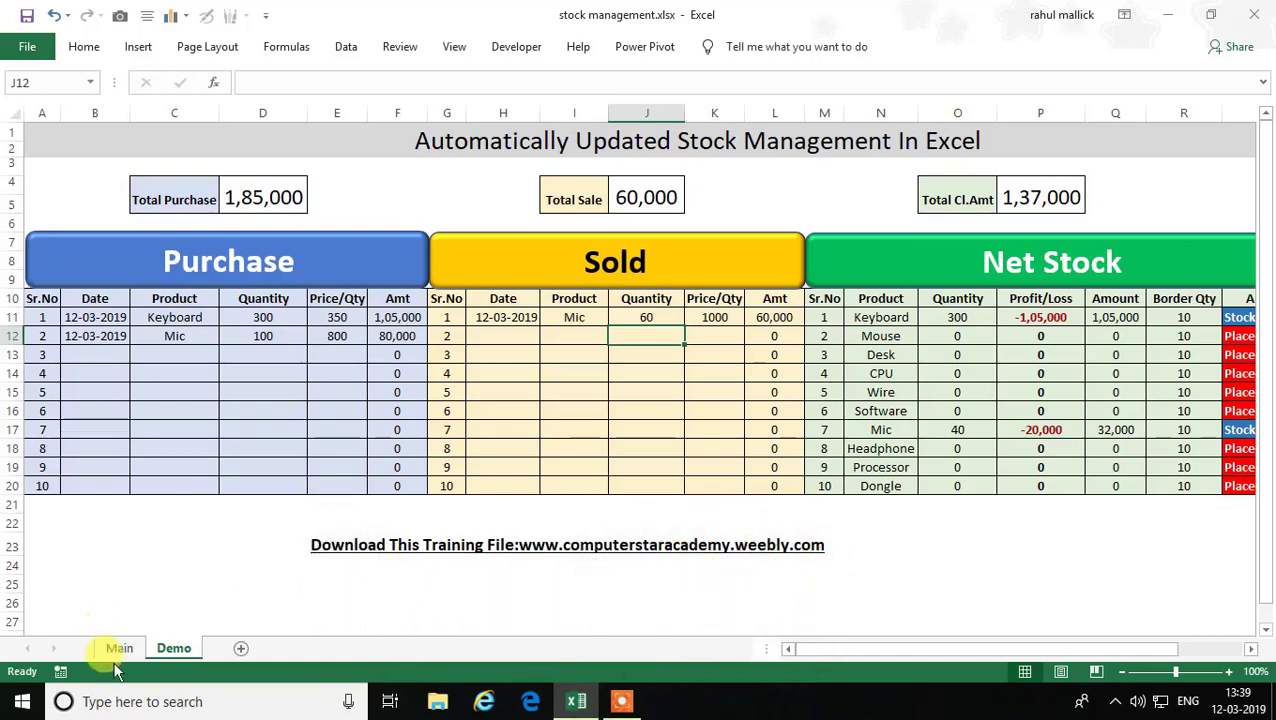
- On the Main sheet, select the product cells C11:C20 and I11:I20
{"action": "left_click", "coordinate": [119, 648]}
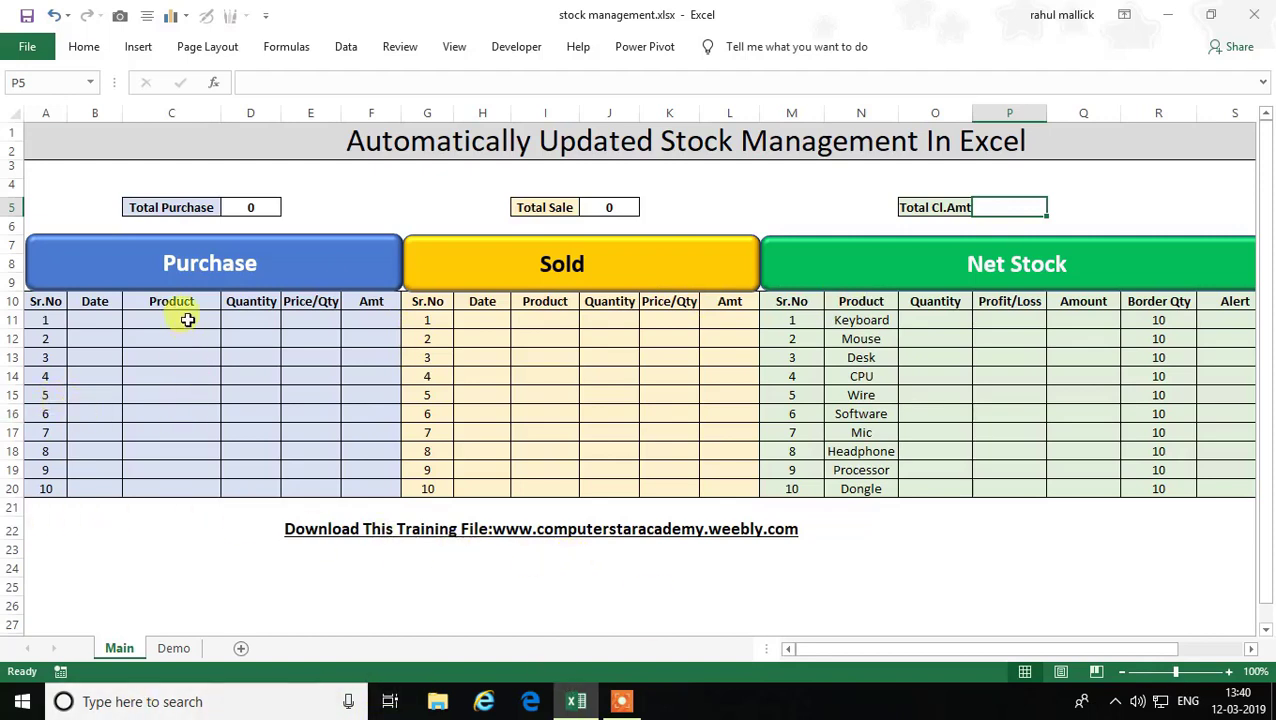
{"action": "left_click_drag", "start_coordinate": [178, 320], "coordinate": [176, 487]}
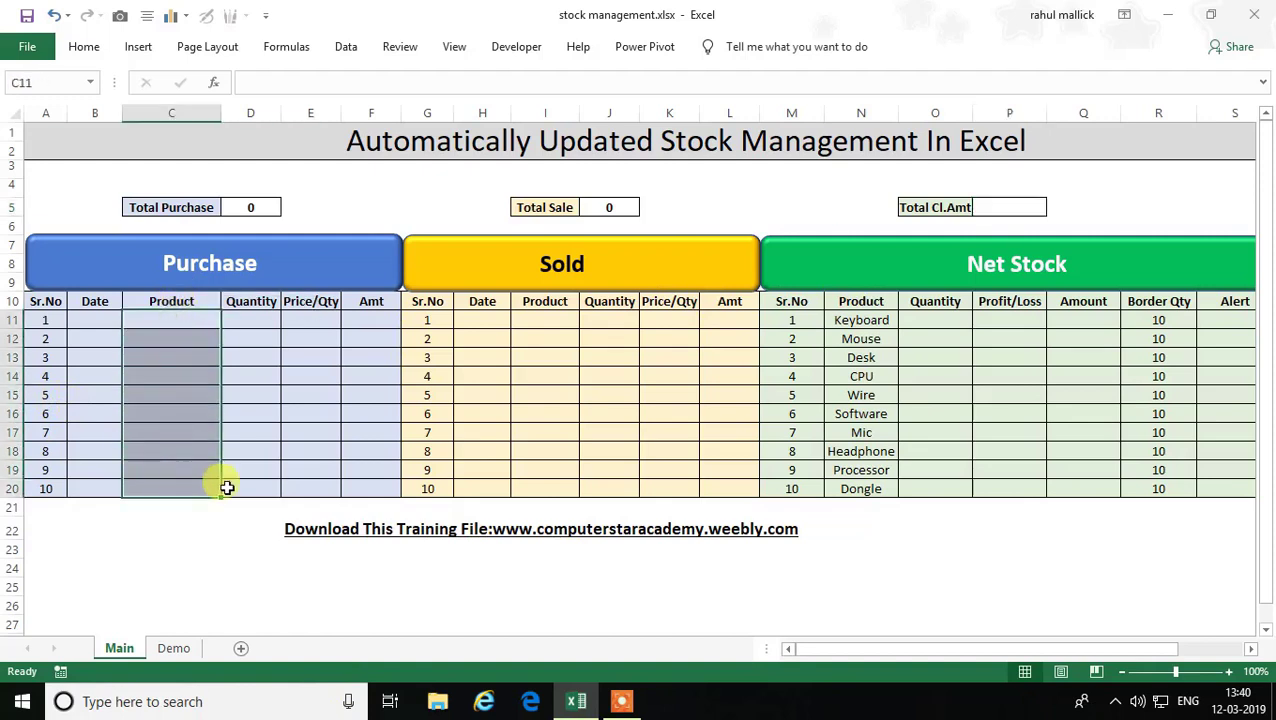
{"action": "left_click_drag", "start_coordinate": [550, 321], "coordinate": [545, 488], "text": "ctrl"}
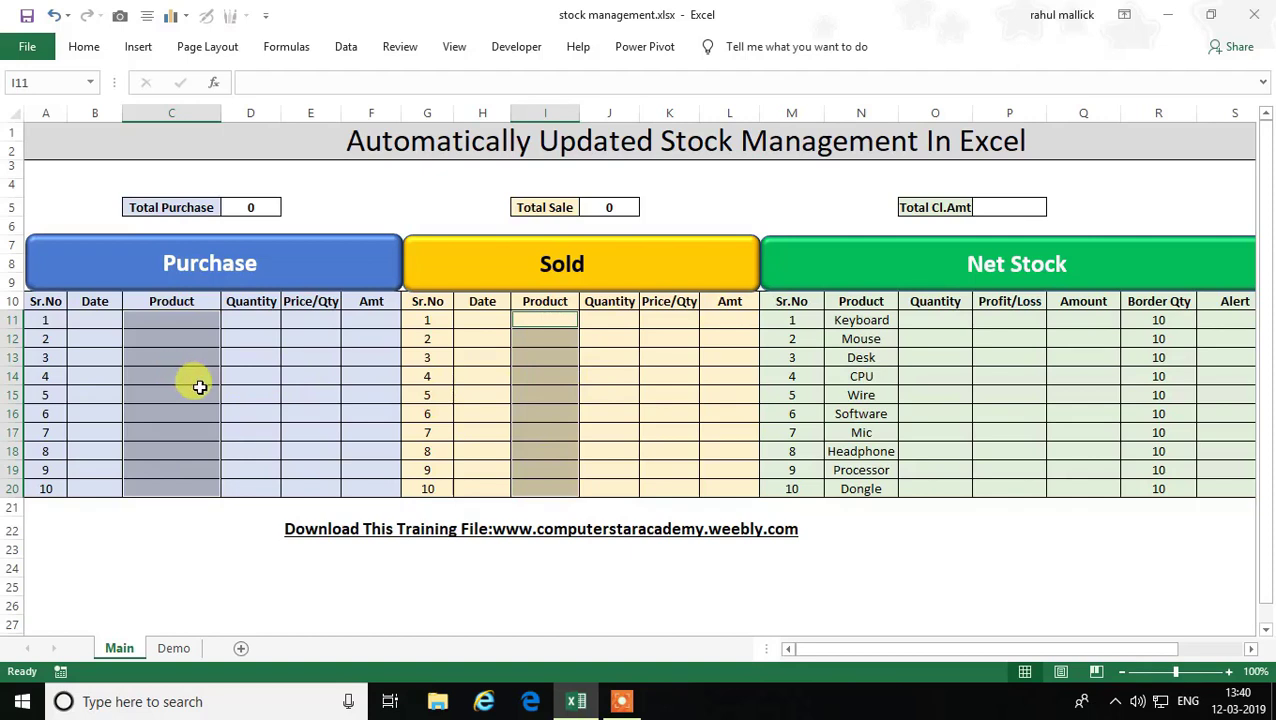
{"action": "left_click", "coordinate": [188, 324]}
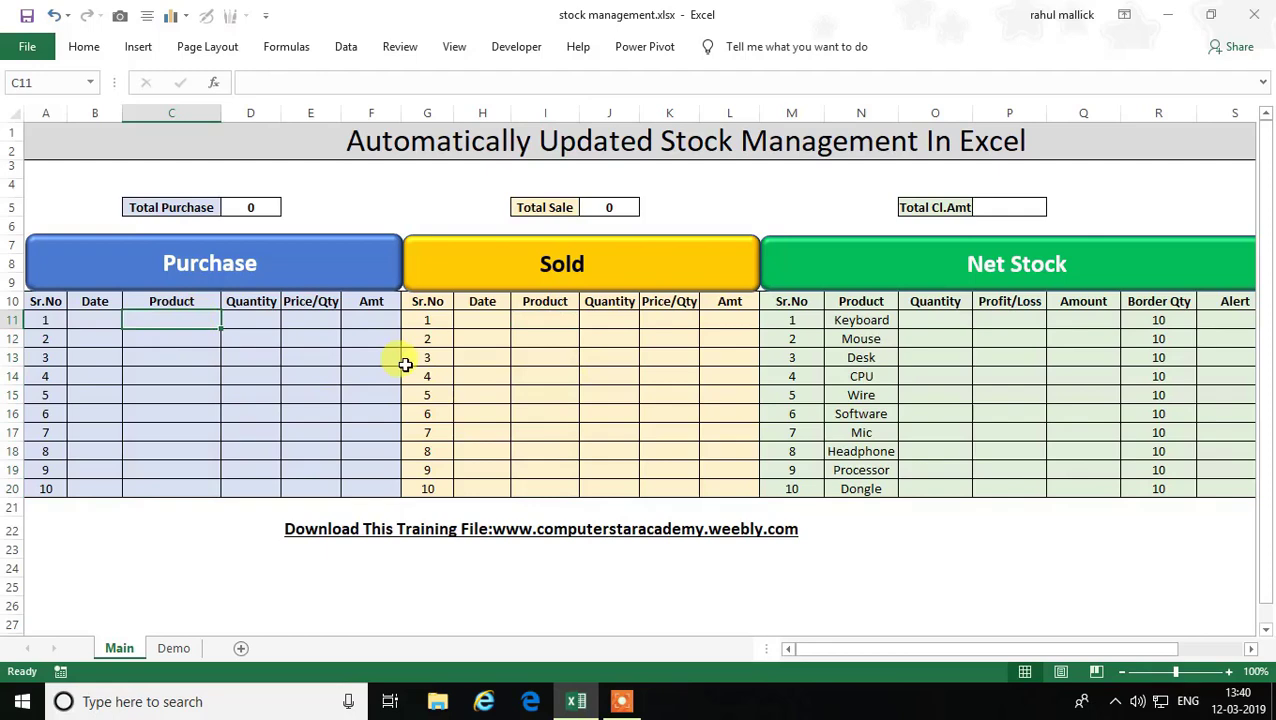
{"action": "left_click_drag", "start_coordinate": [180, 318], "coordinate": [178, 485]}
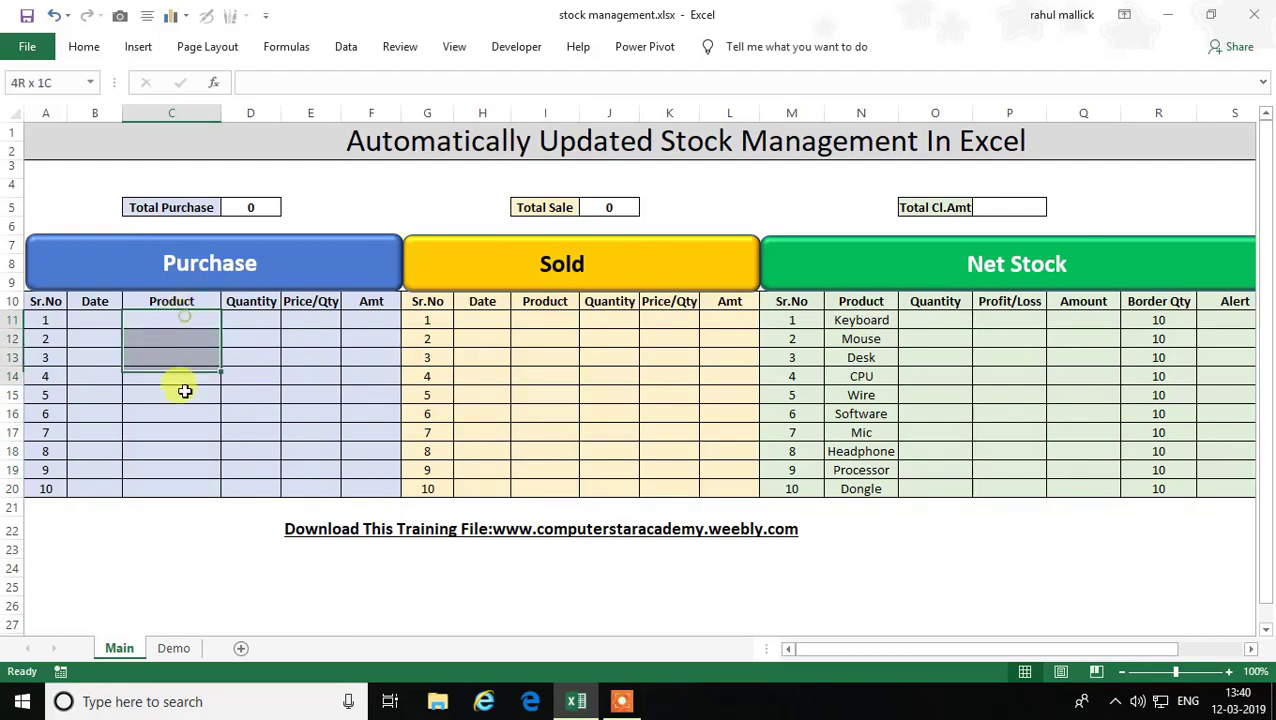
{"action": "left_click", "coordinate": [345, 44]}
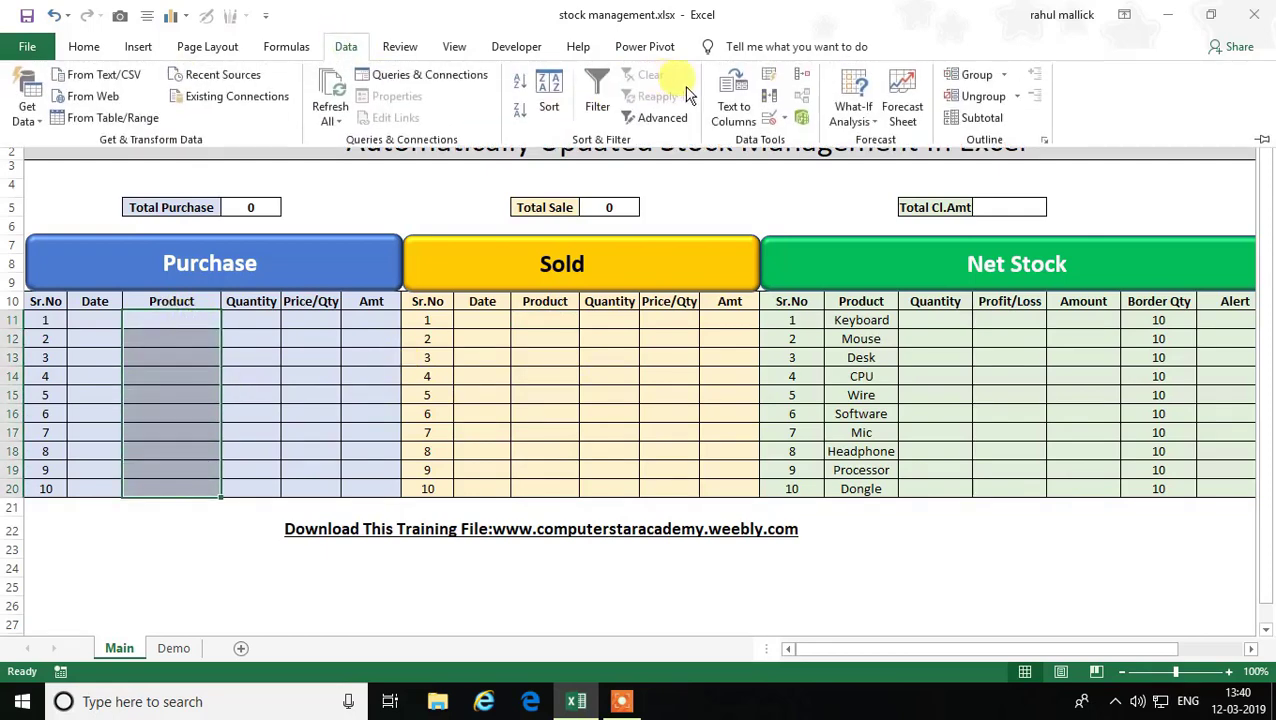
{"action": "left_click", "coordinate": [561, 318]}
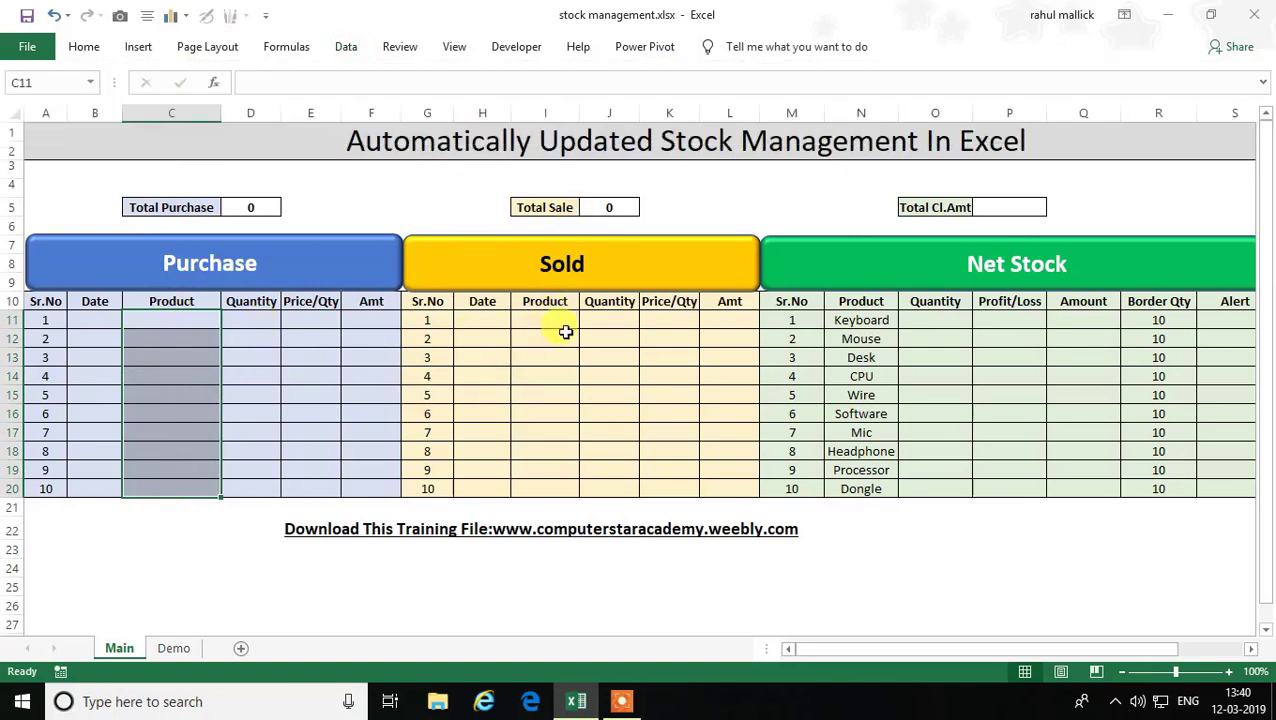
{"action": "left_click", "coordinate": [168, 376]}
{"action": "left_click_drag", "start_coordinate": [181, 320], "coordinate": [184, 488]}
{"action": "left_click_drag", "start_coordinate": [545, 320], "coordinate": [561, 485]}
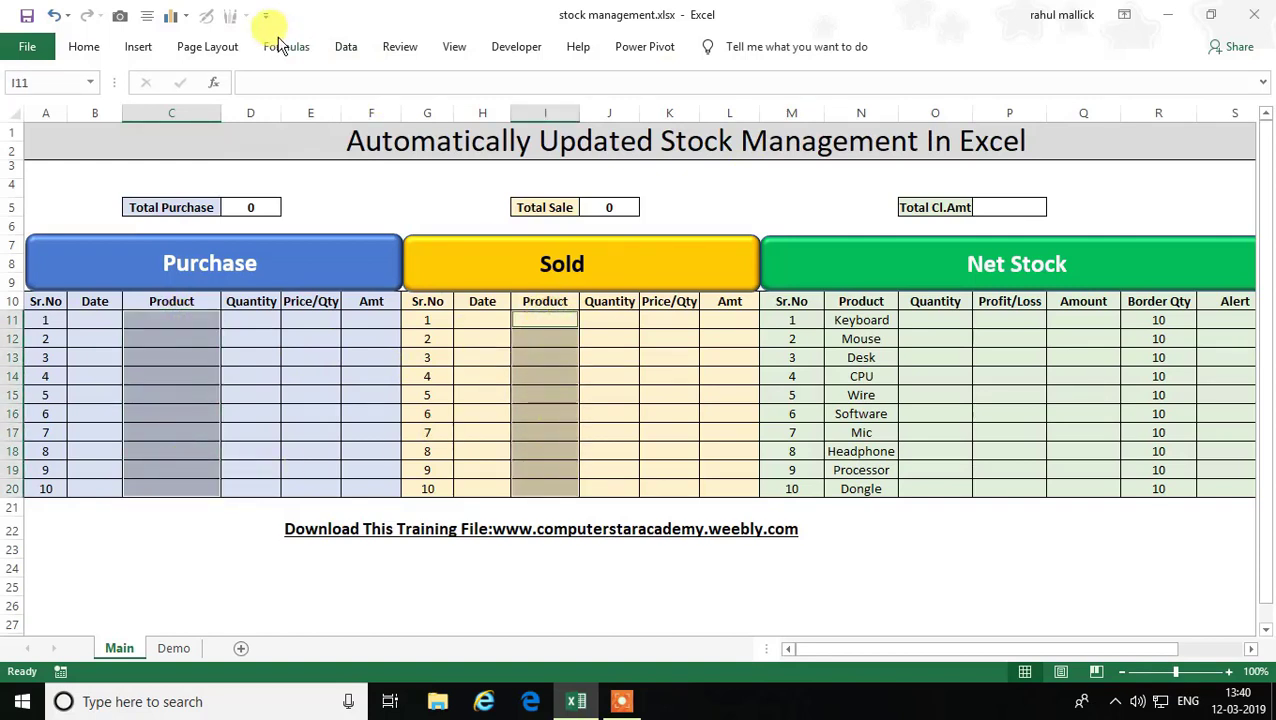
- Apply List data validation with source $N$11:$N$20 to the selected product cells
{"action": "left_click", "coordinate": [346, 46]}
{"action": "left_click", "coordinate": [769, 118]}
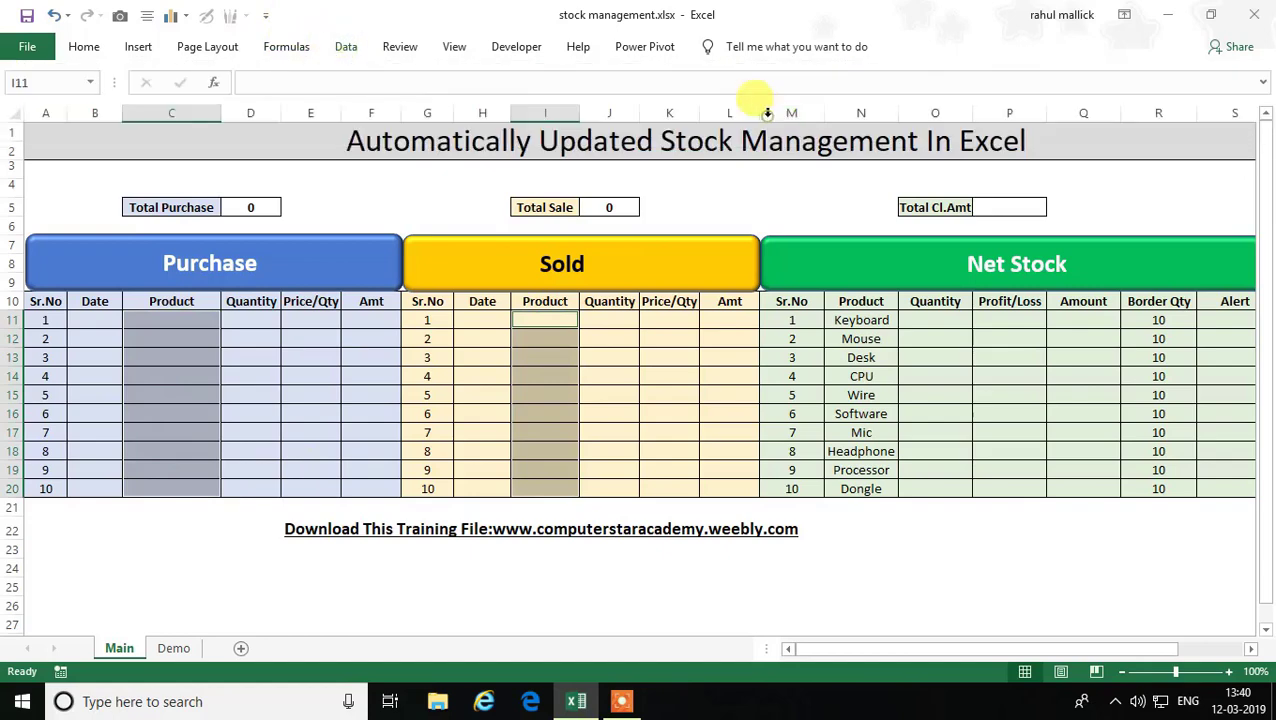
{"action": "left_click", "coordinate": [211, 208]}
{"action": "left_click", "coordinate": [128, 262]}
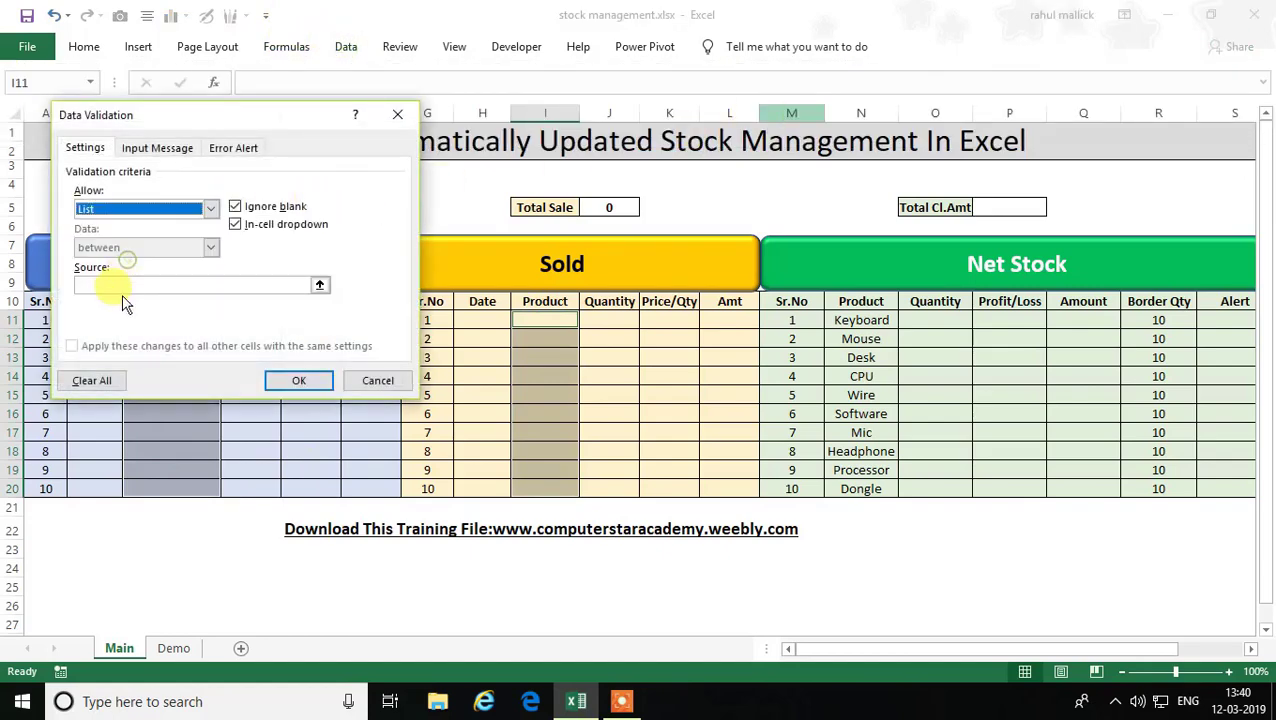
{"action": "left_click", "coordinate": [105, 284]}
{"action": "left_click_drag", "start_coordinate": [867, 322], "coordinate": [866, 489]}
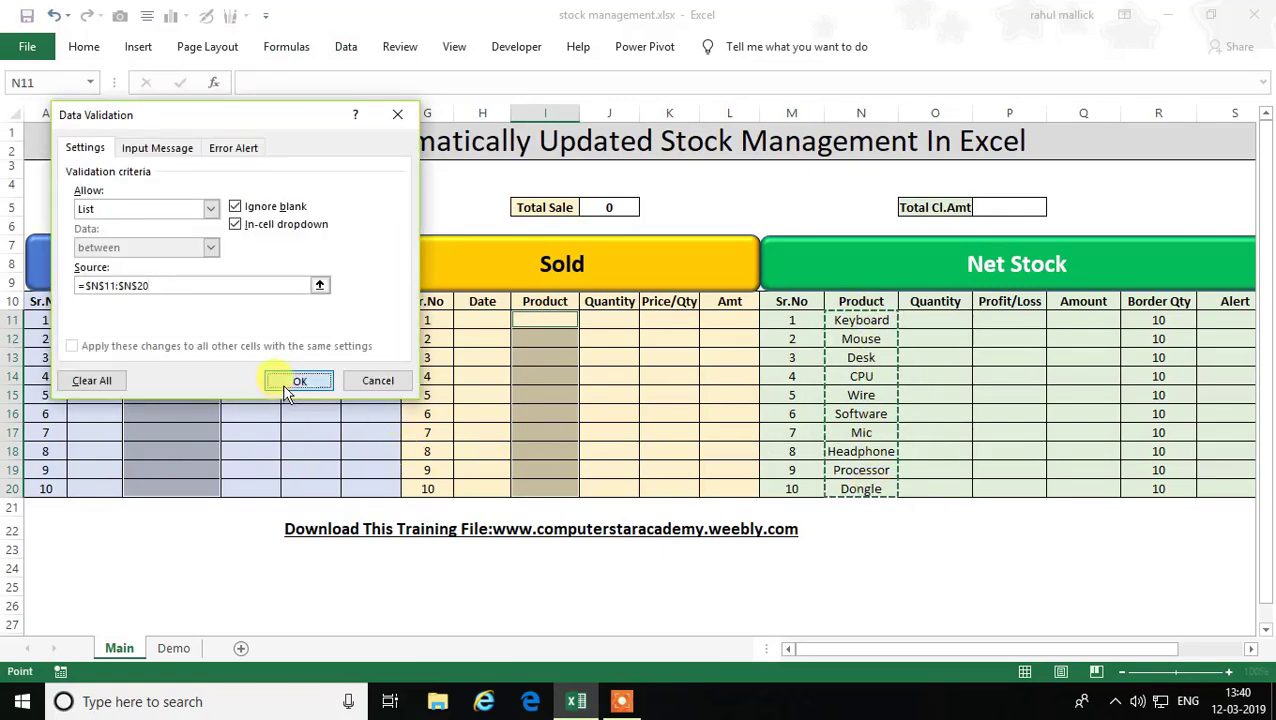
{"action": "left_click", "coordinate": [298, 380]}
{"action": "left_click", "coordinate": [530, 375]}
- Check that the Purchase Product cells now offer the product dropdown
{"action": "left_click", "coordinate": [215, 396]}
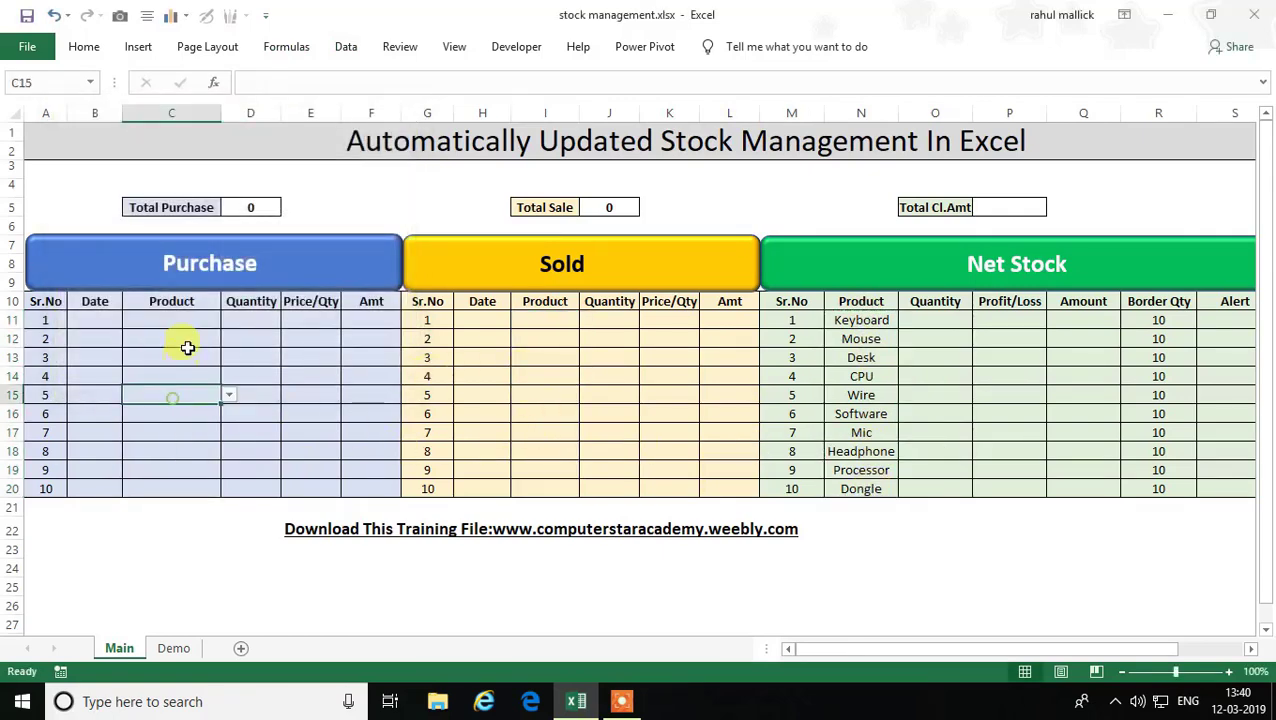
{"action": "left_click", "coordinate": [185, 340]}
{"action": "left_click", "coordinate": [195, 420]}
{"action": "left_click", "coordinate": [185, 325]}
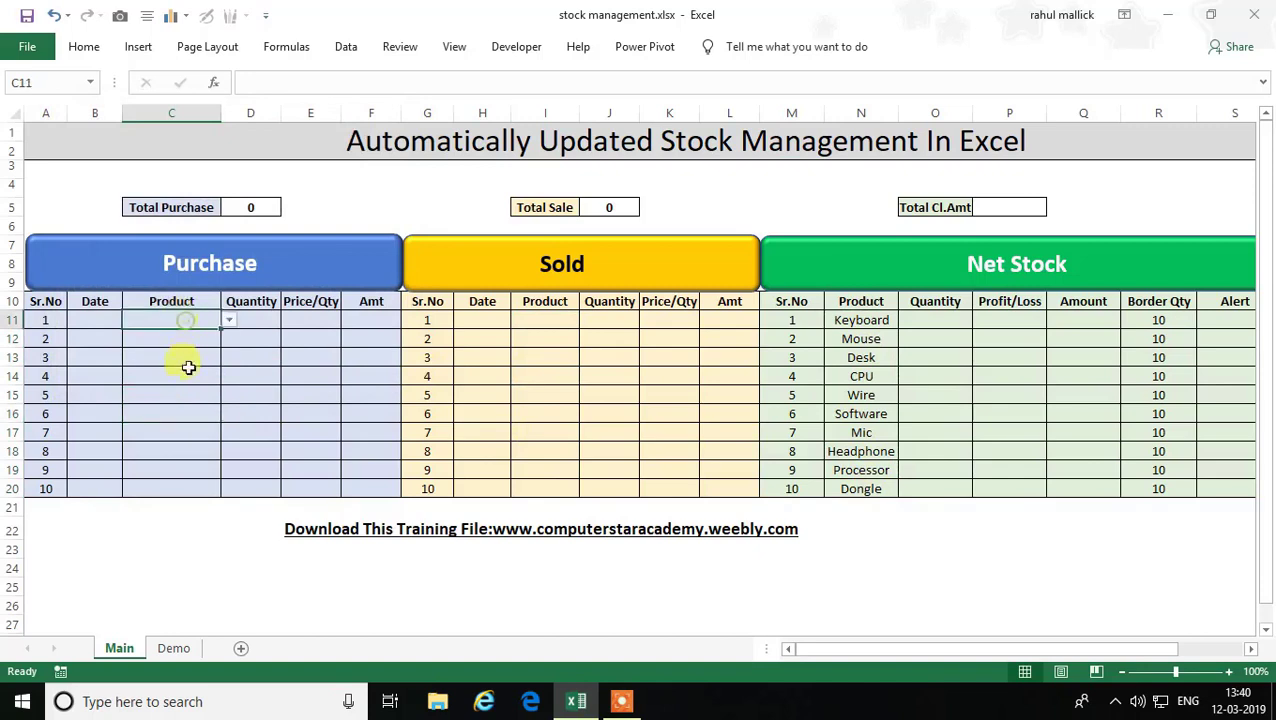
{"action": "left_click", "coordinate": [172, 398]}
- Insert today's date 12-03-2019 in B11 and widen column B to fit it
{"action": "left_click", "coordinate": [107, 321]}
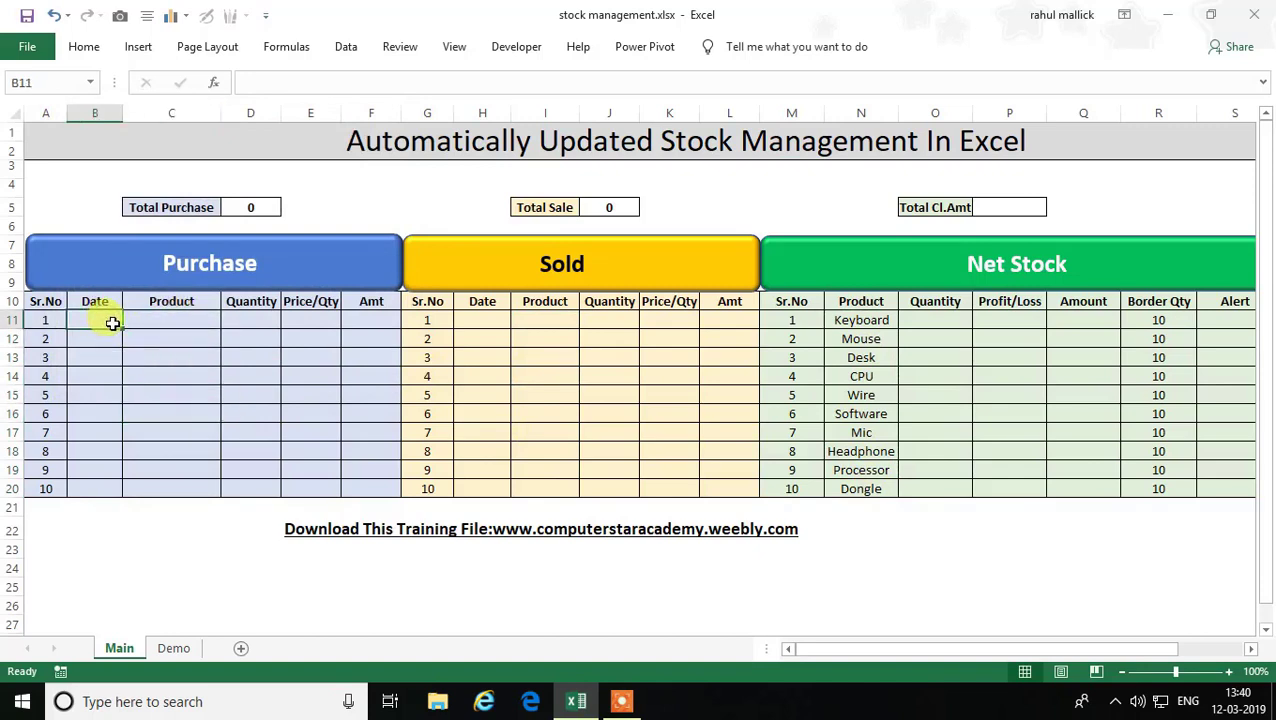
{"action": "key", "text": "ctrl+semicolon"}
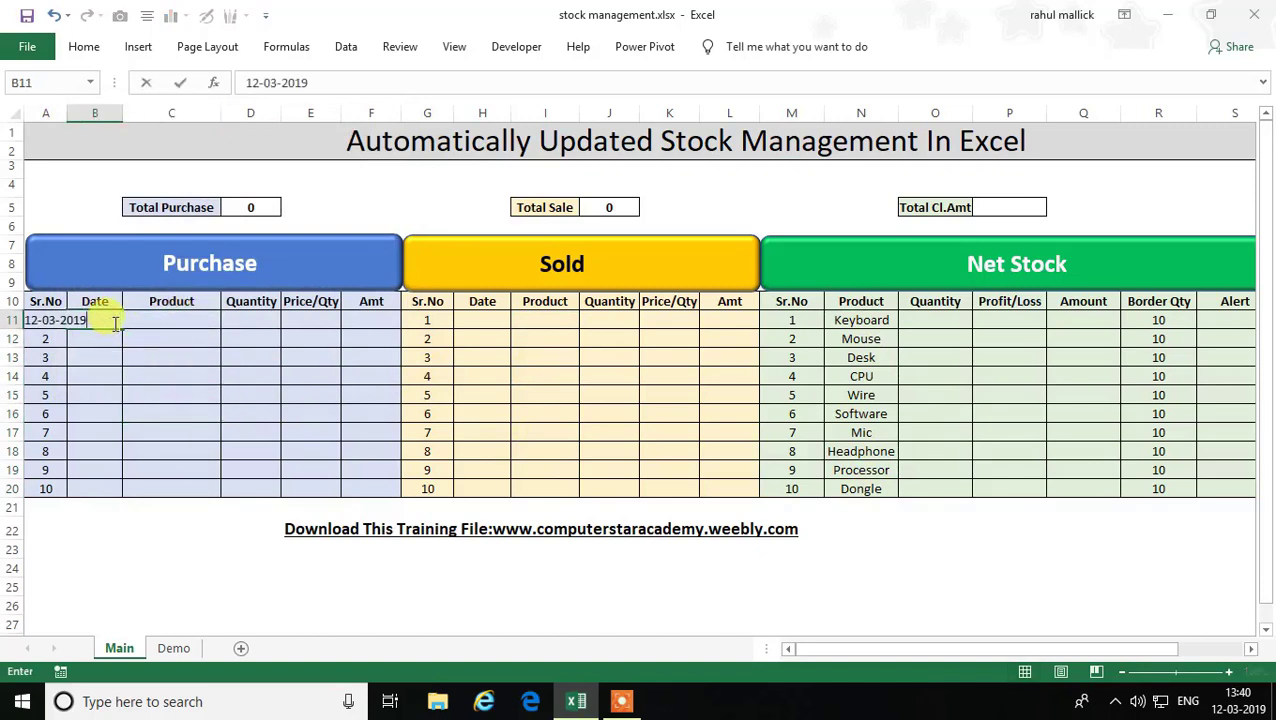
{"action": "key", "text": "Tab"}
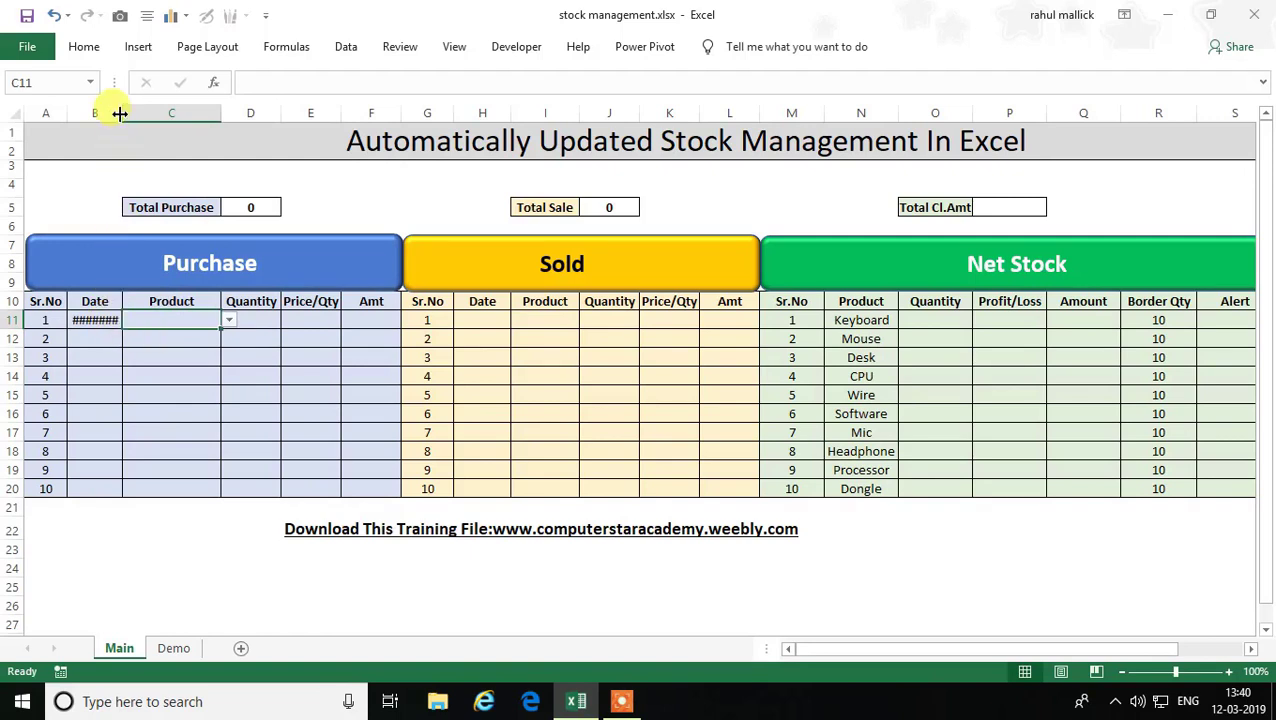
{"action": "double_click", "coordinate": [122, 113]}
- Fill the first purchase with Desk, quantity 20, price 7000
{"action": "left_click", "coordinate": [243, 322]}
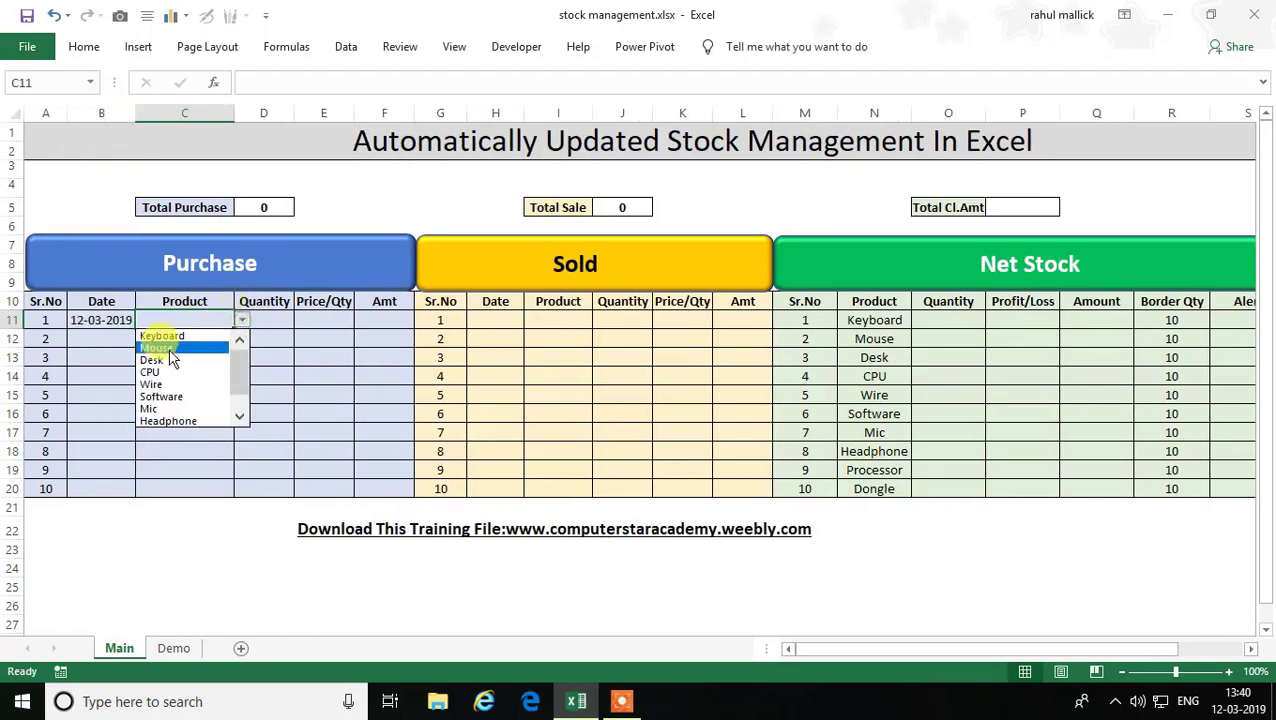
{"action": "left_click", "coordinate": [166, 360]}
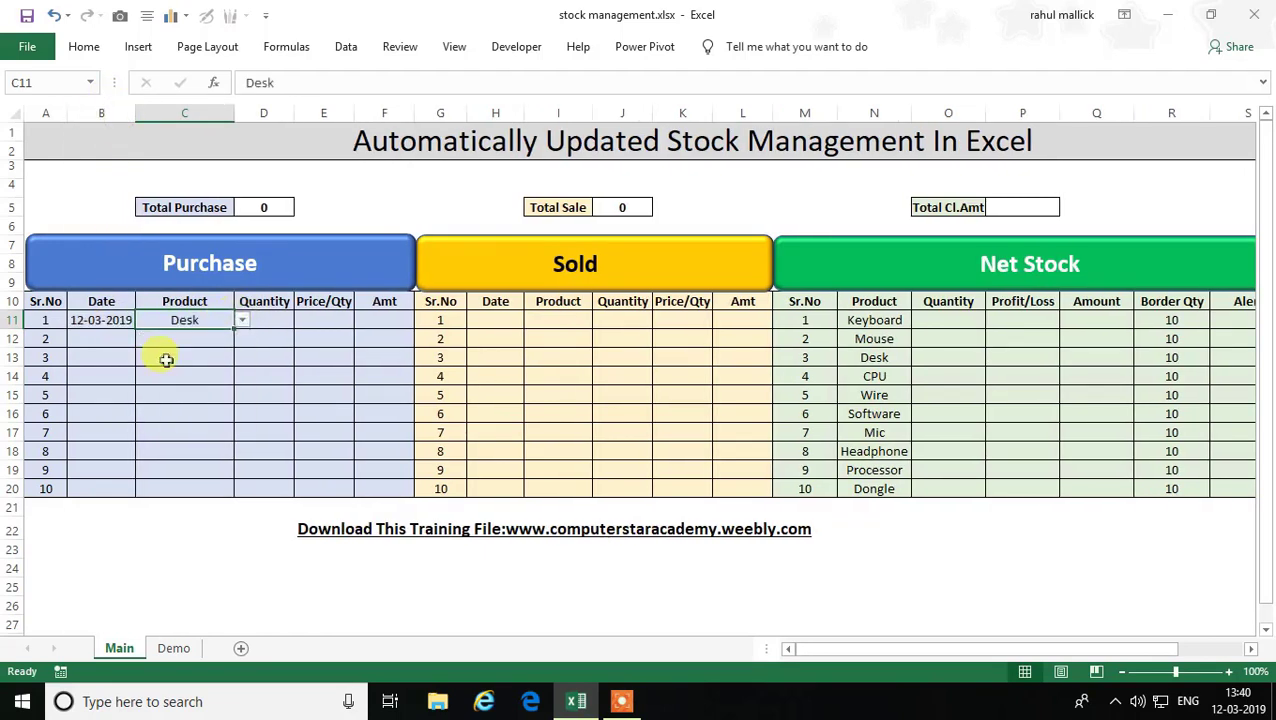
{"action": "left_click", "coordinate": [283, 323]}
{"action": "type", "text": "20"}
{"action": "key", "text": "Tab"}
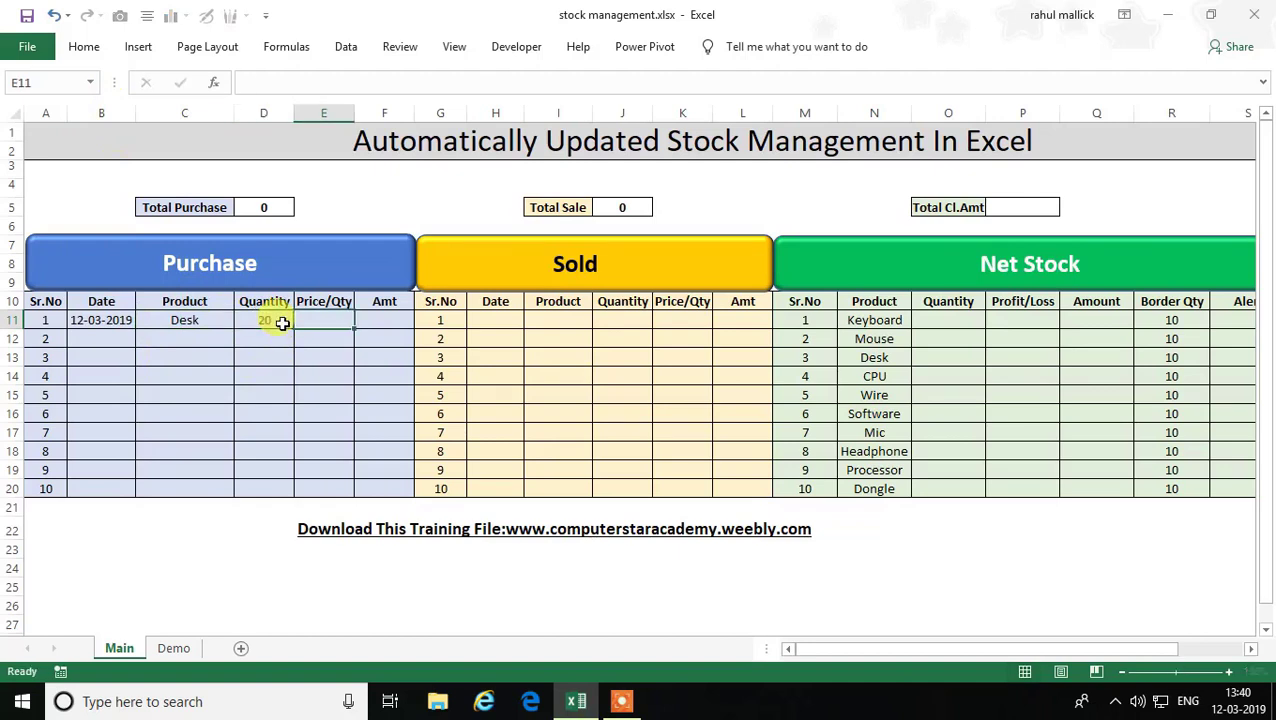
{"action": "type", "text": "7000"}
{"action": "key", "text": "Tab"}
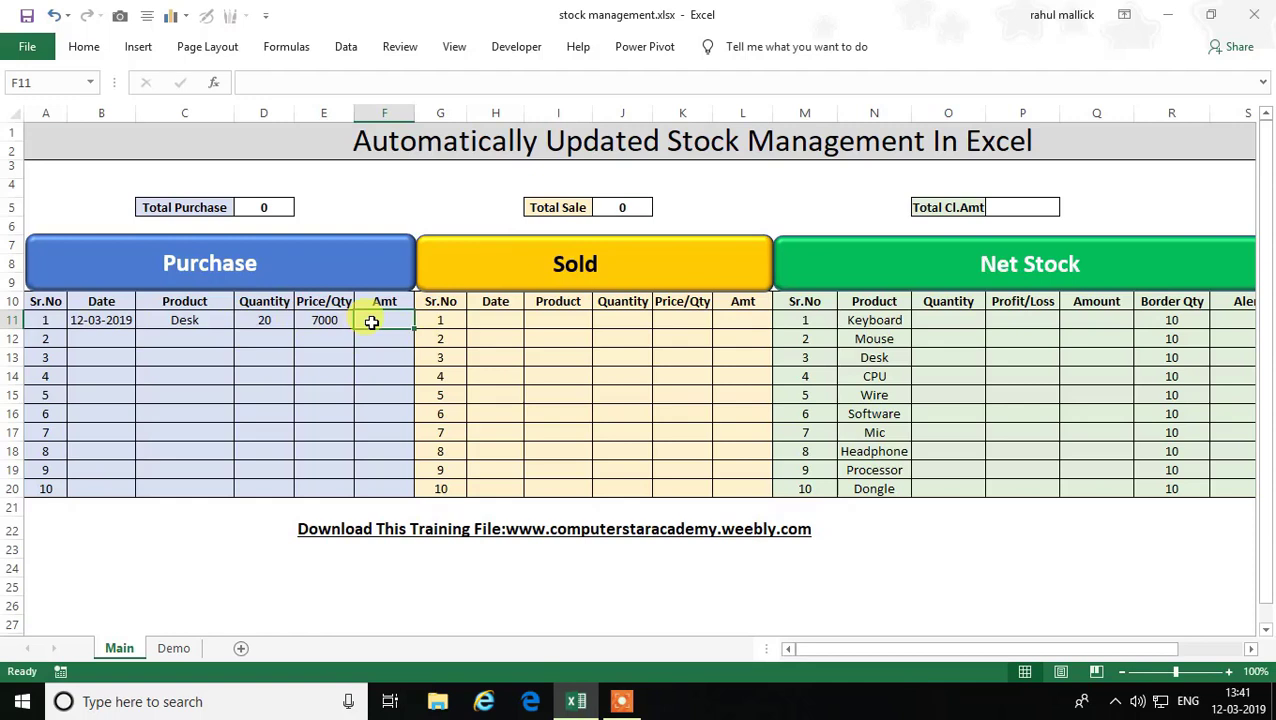
- Enter the amount formula =D11*E11 in F11
{"action": "type", "text": "="}
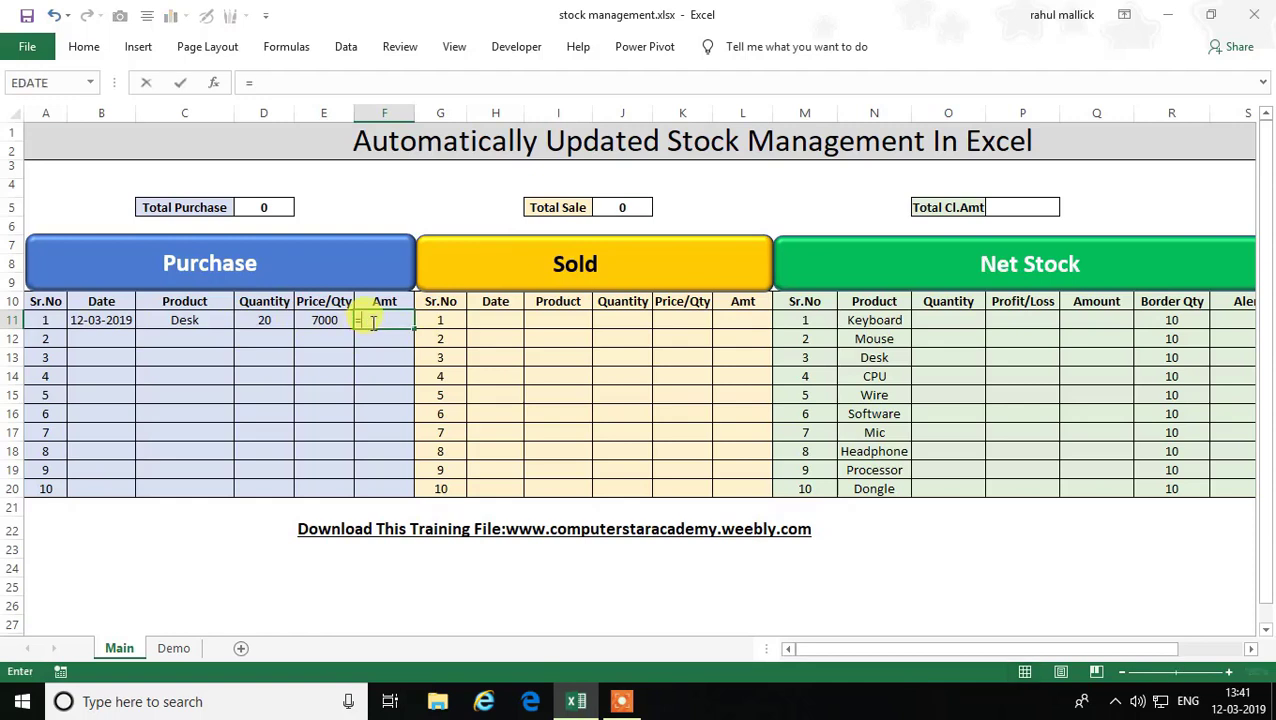
{"action": "left_click", "coordinate": [265, 322]}
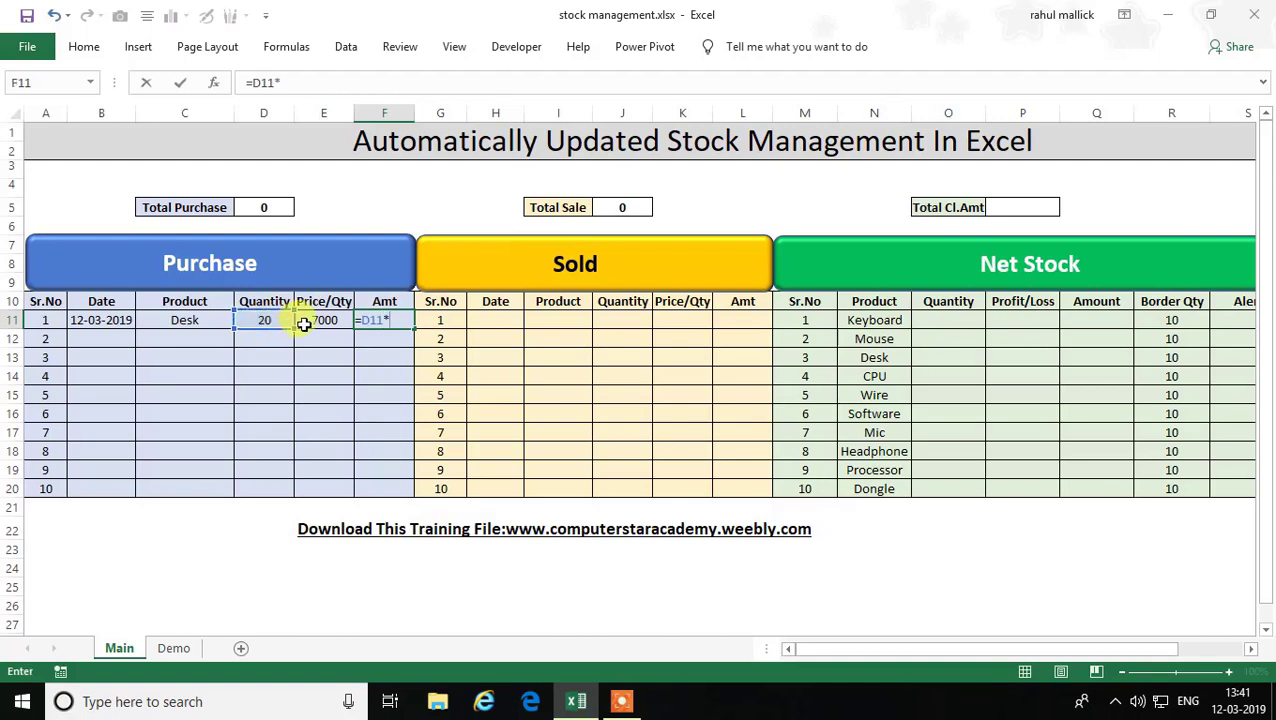
{"action": "left_click", "coordinate": [313, 320]}
{"action": "key", "text": "Return"}
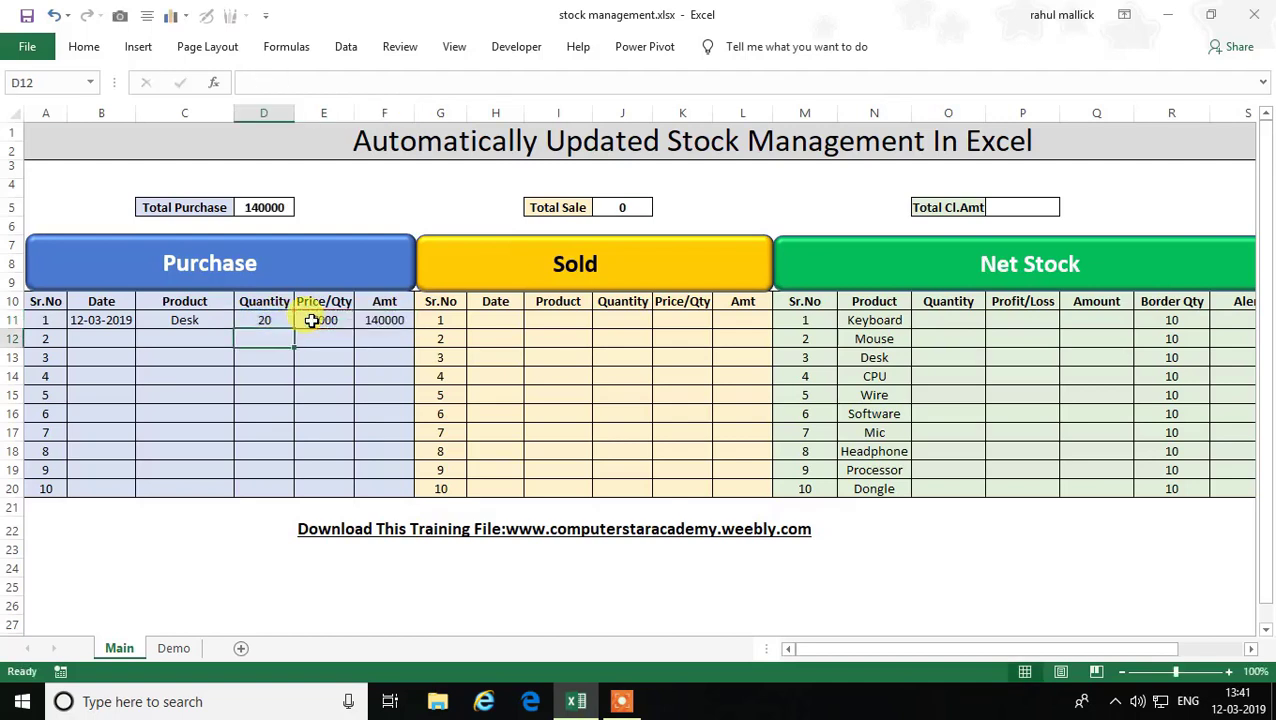
- Format column F as Currency with no currency symbol
{"action": "left_click", "coordinate": [383, 321]}
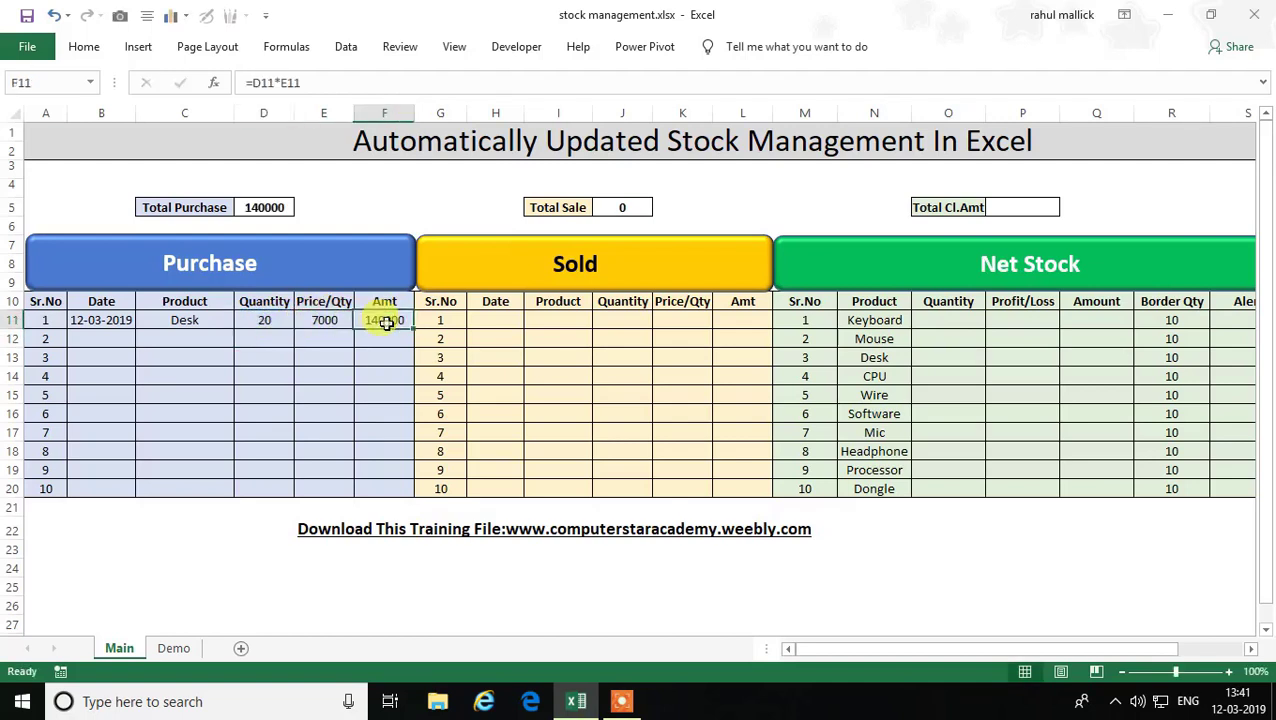
{"action": "left_click", "coordinate": [384, 112]}
{"action": "right_click", "coordinate": [387, 113]}
{"action": "key", "text": "Escape"}
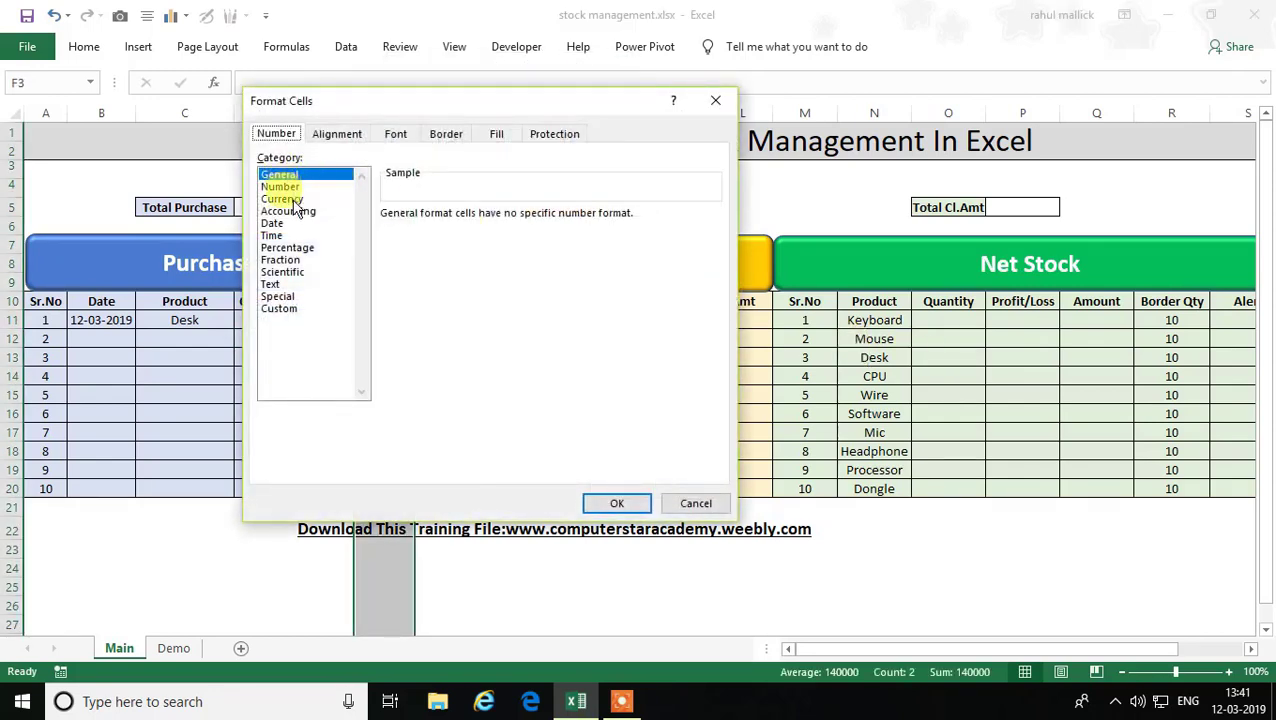
{"action": "left_click", "coordinate": [293, 199]}
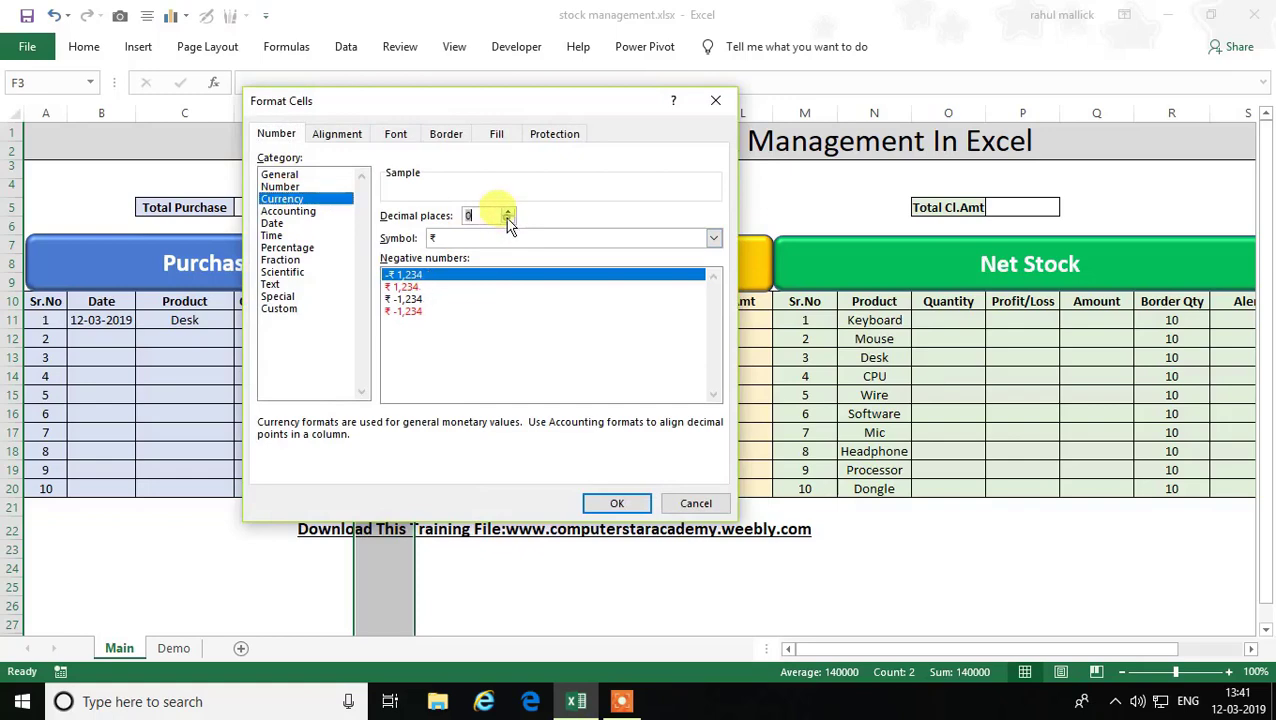
{"action": "left_click", "coordinate": [713, 238]}
{"action": "left_click", "coordinate": [516, 250]}
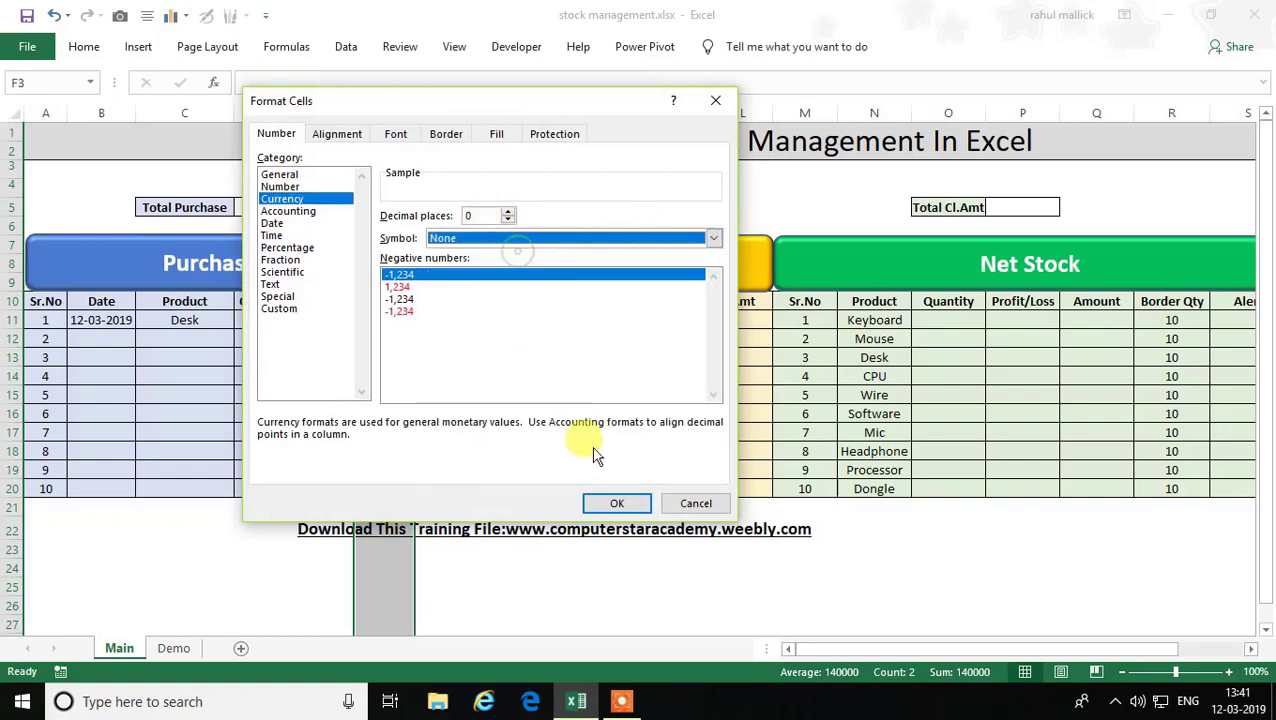
{"action": "left_click", "coordinate": [617, 503]}
- Copy the F11 amount formula down to F20
{"action": "left_click", "coordinate": [372, 321]}
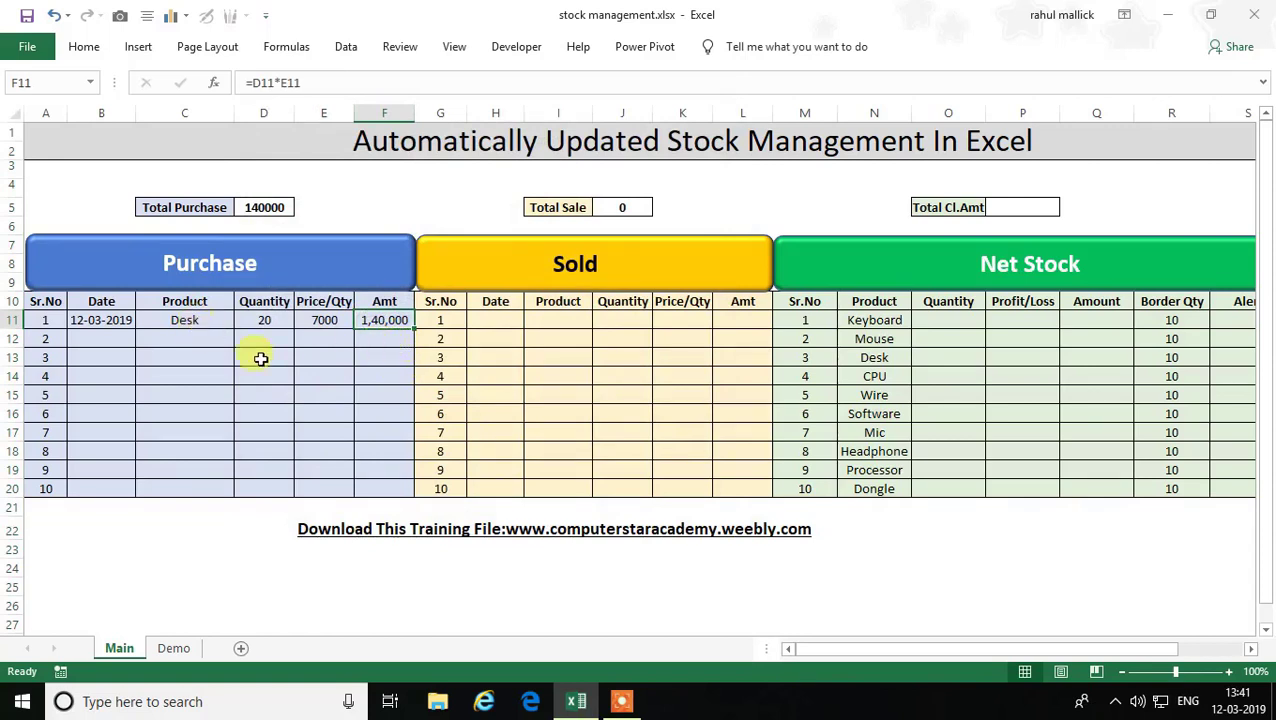
{"action": "left_click_drag", "start_coordinate": [414, 329], "coordinate": [420, 487]}
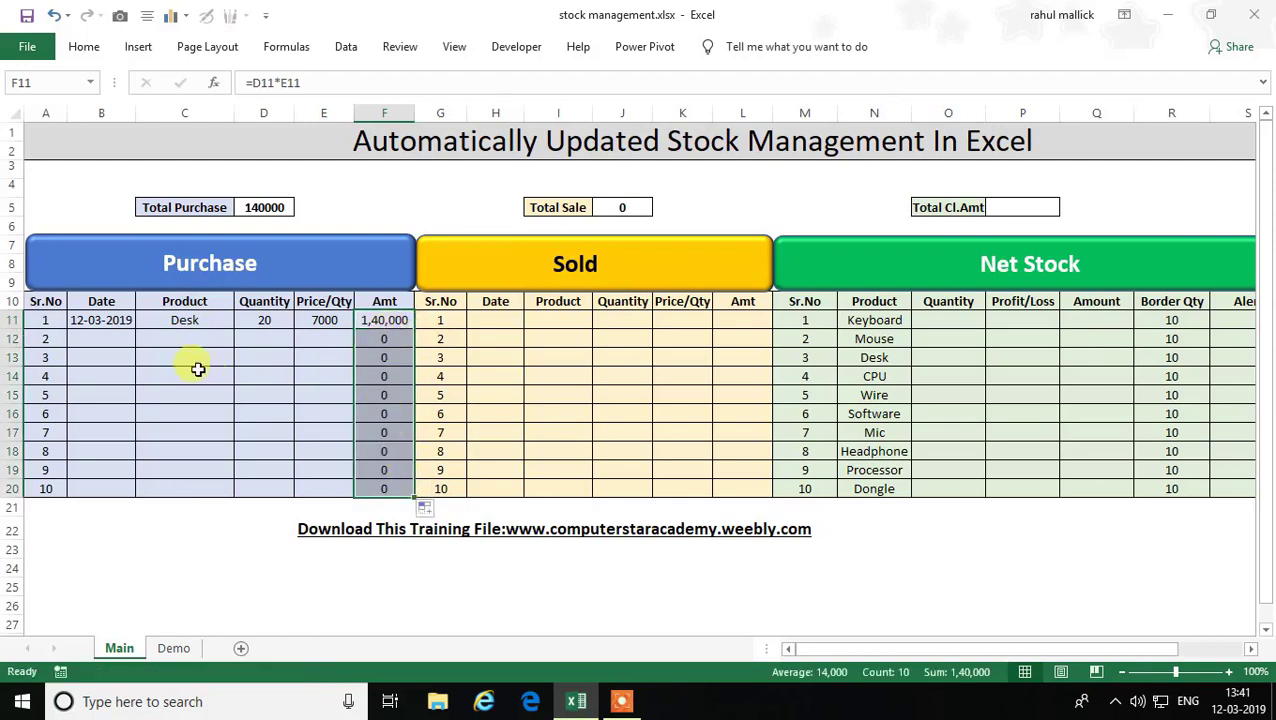
{"action": "left_click", "coordinate": [386, 376]}
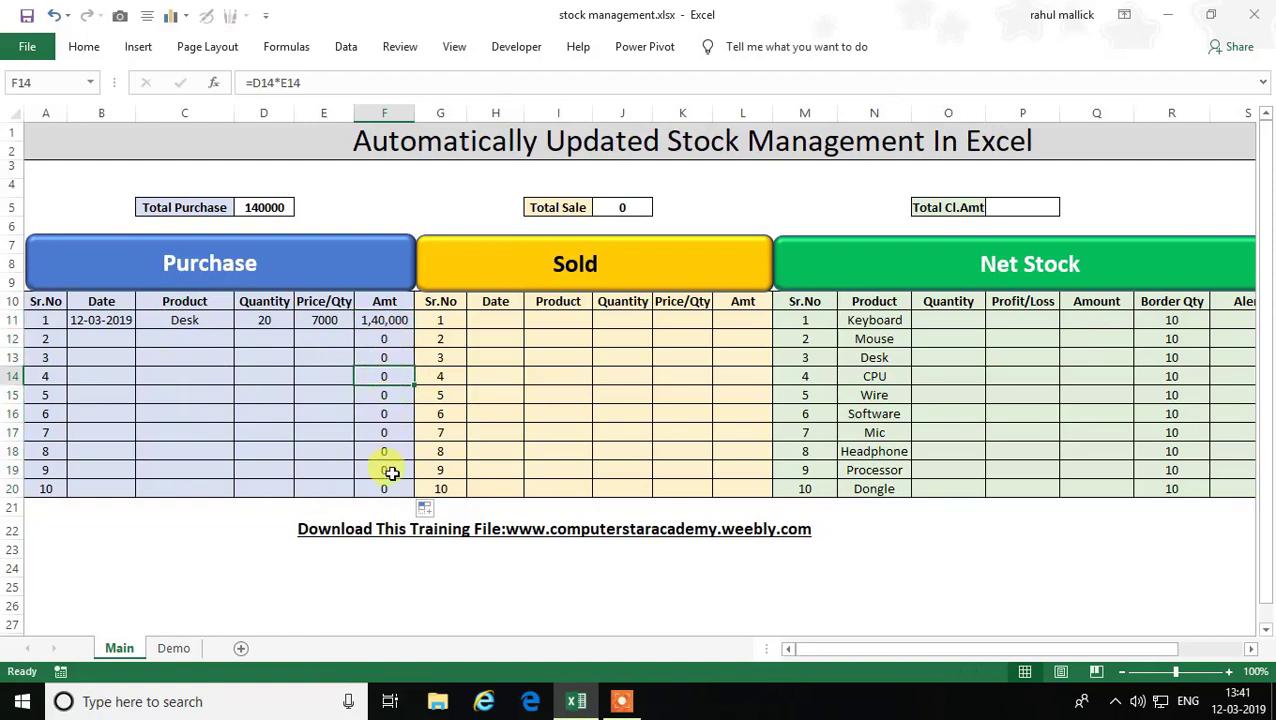
- Add a second purchase with today's date: Headphone, 50 units at 500
{"action": "left_click", "coordinate": [108, 342]}
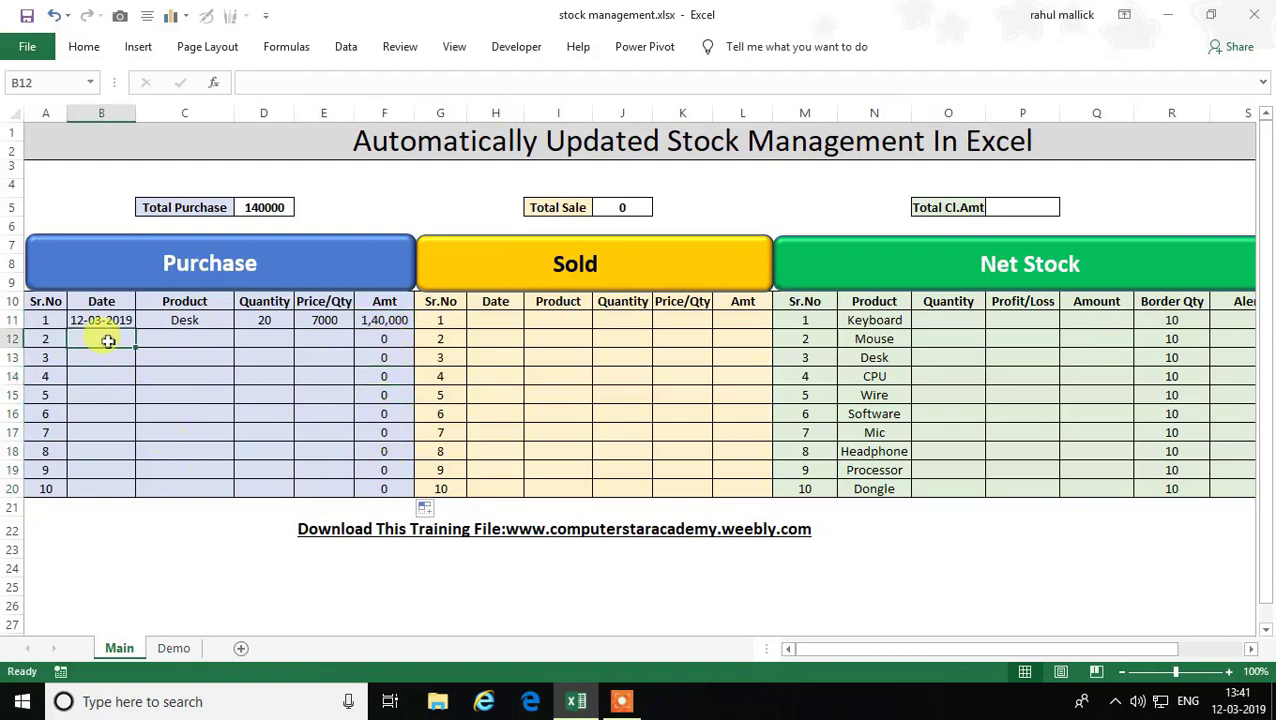
{"action": "key", "text": "ctrl+semicolon"}
{"action": "key", "text": "Tab"}
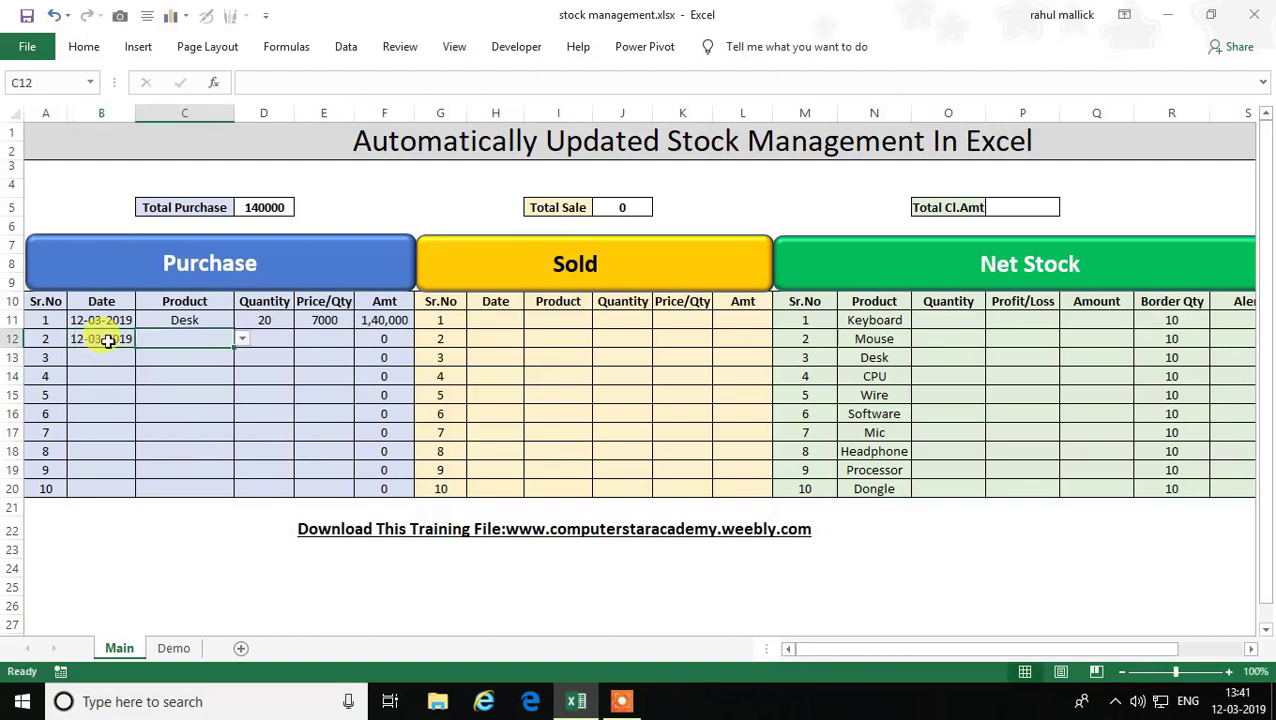
{"action": "left_click", "coordinate": [242, 339]}
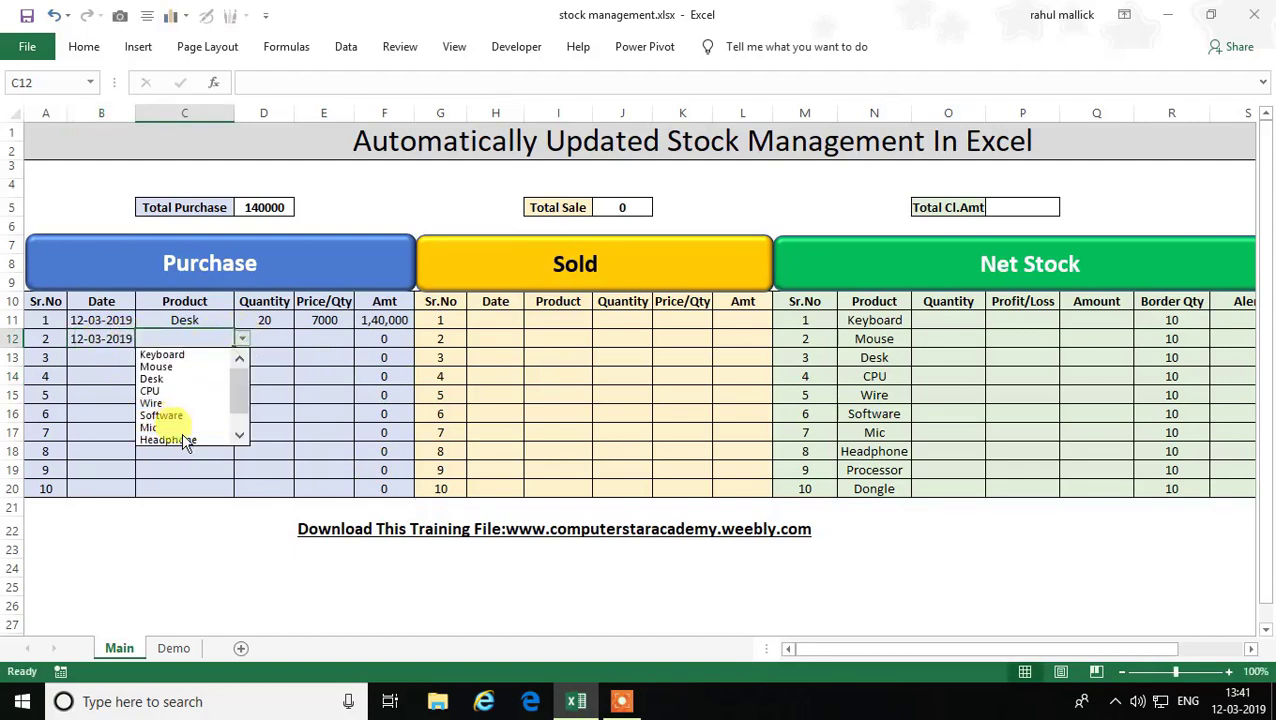
{"action": "left_click", "coordinate": [180, 440]}
{"action": "left_click", "coordinate": [280, 341]}
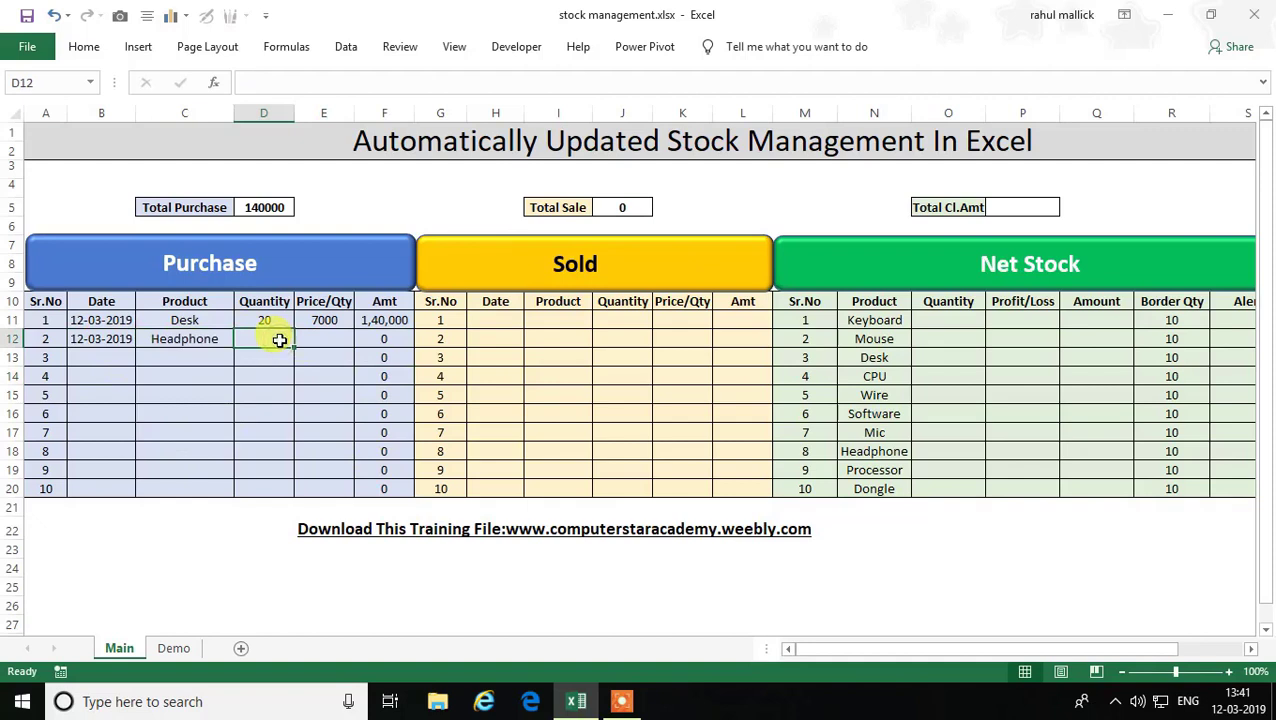
{"action": "type", "text": "50"}
{"action": "key", "text": "Tab"}
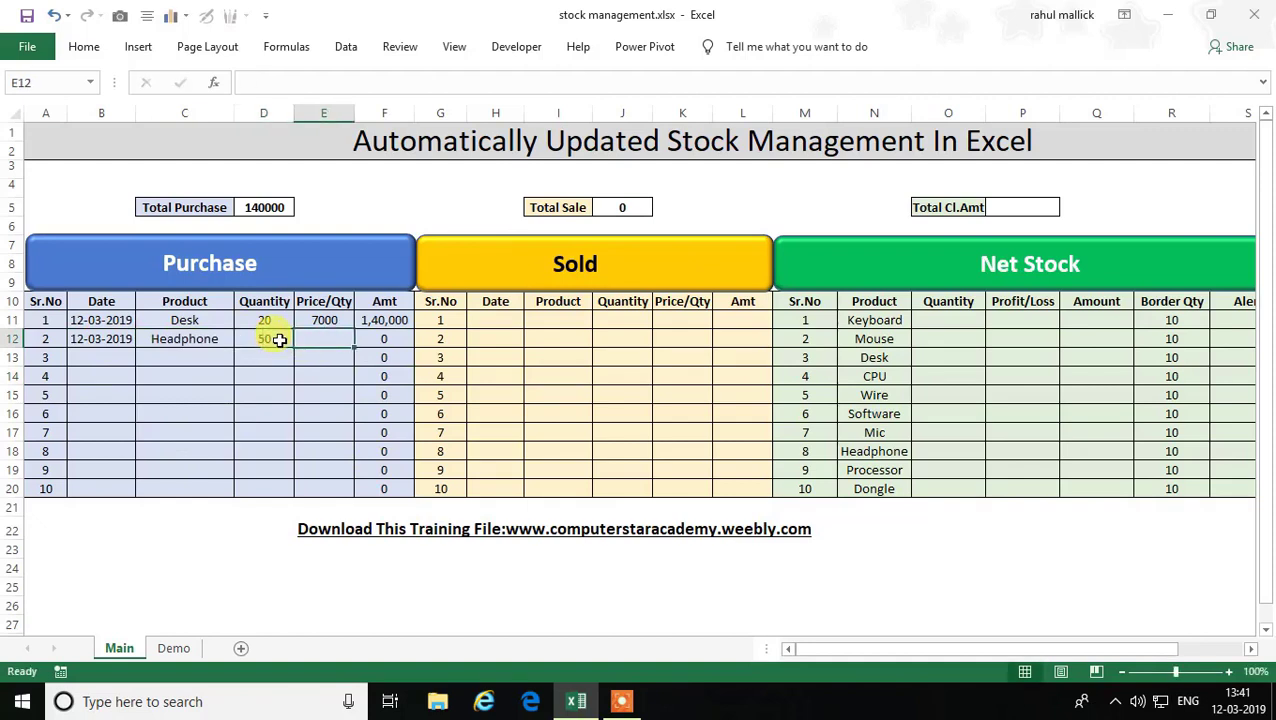
{"action": "type", "text": "500"}
{"action": "key", "text": "Tab"}
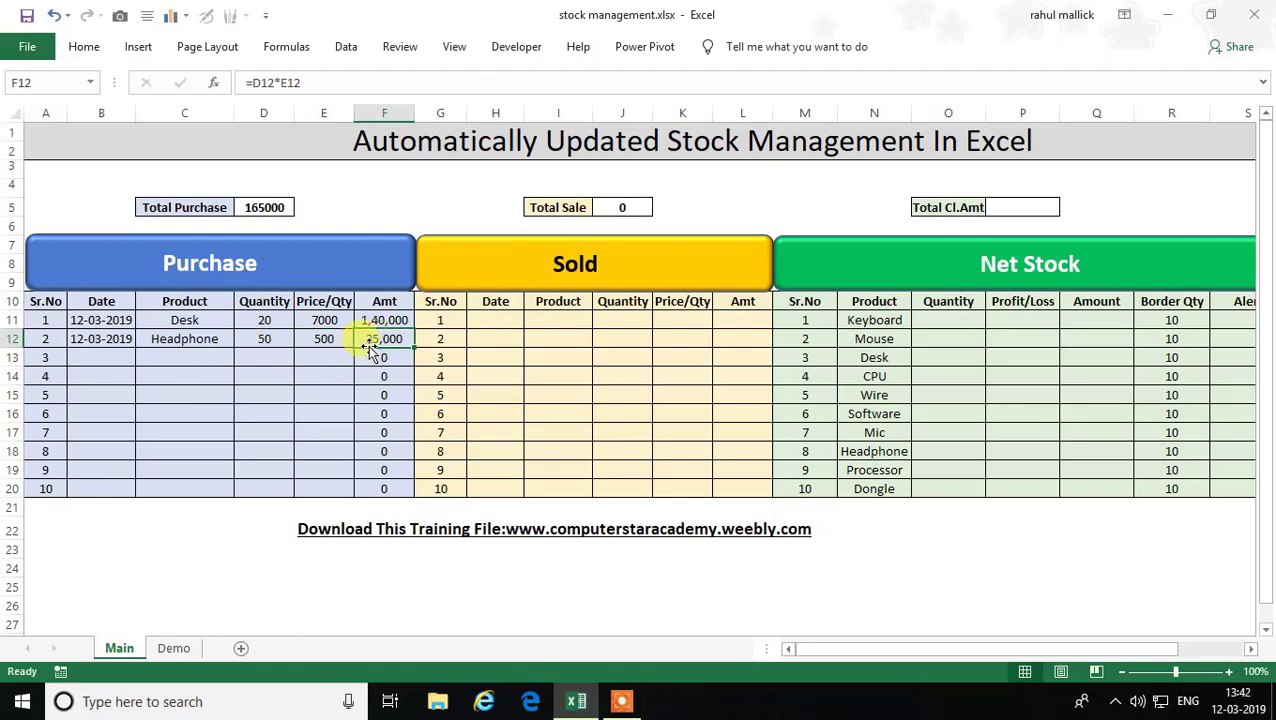
- Enter the first sale dated 13-3-2019: Desk, 10 units at 7500, widening column H
{"action": "left_click", "coordinate": [493, 320]}
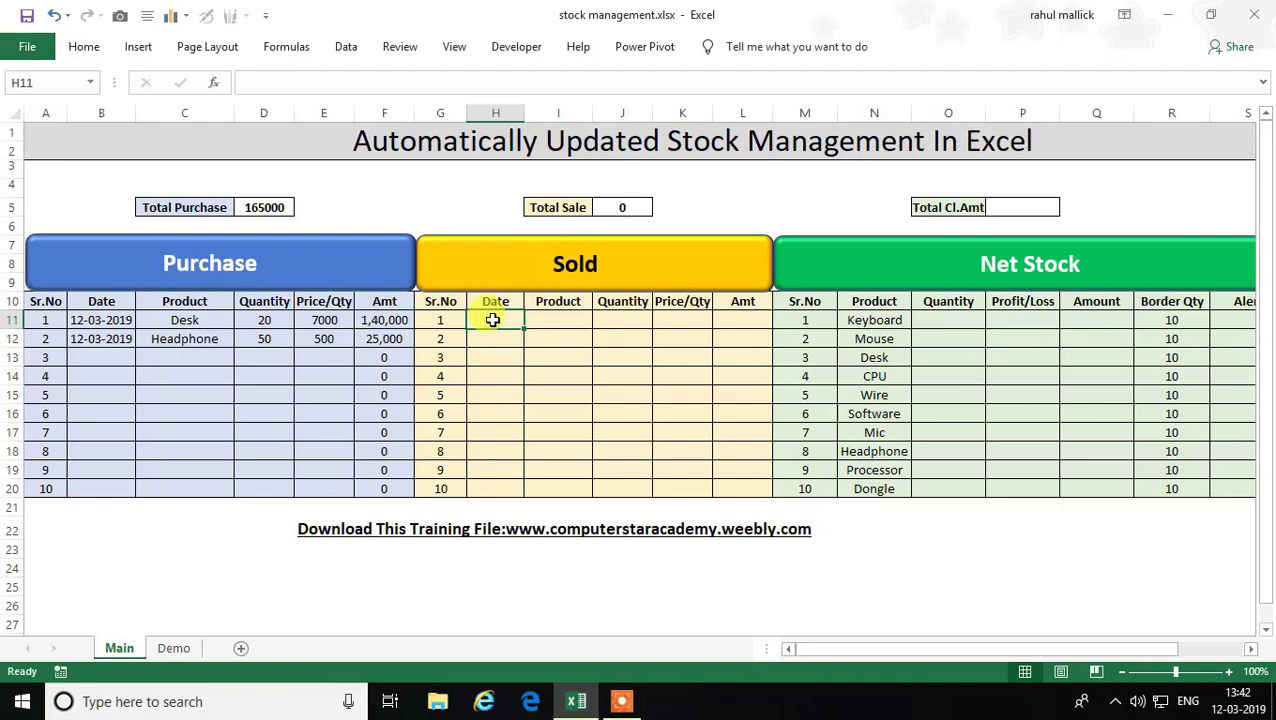
{"action": "type", "text": "1"}
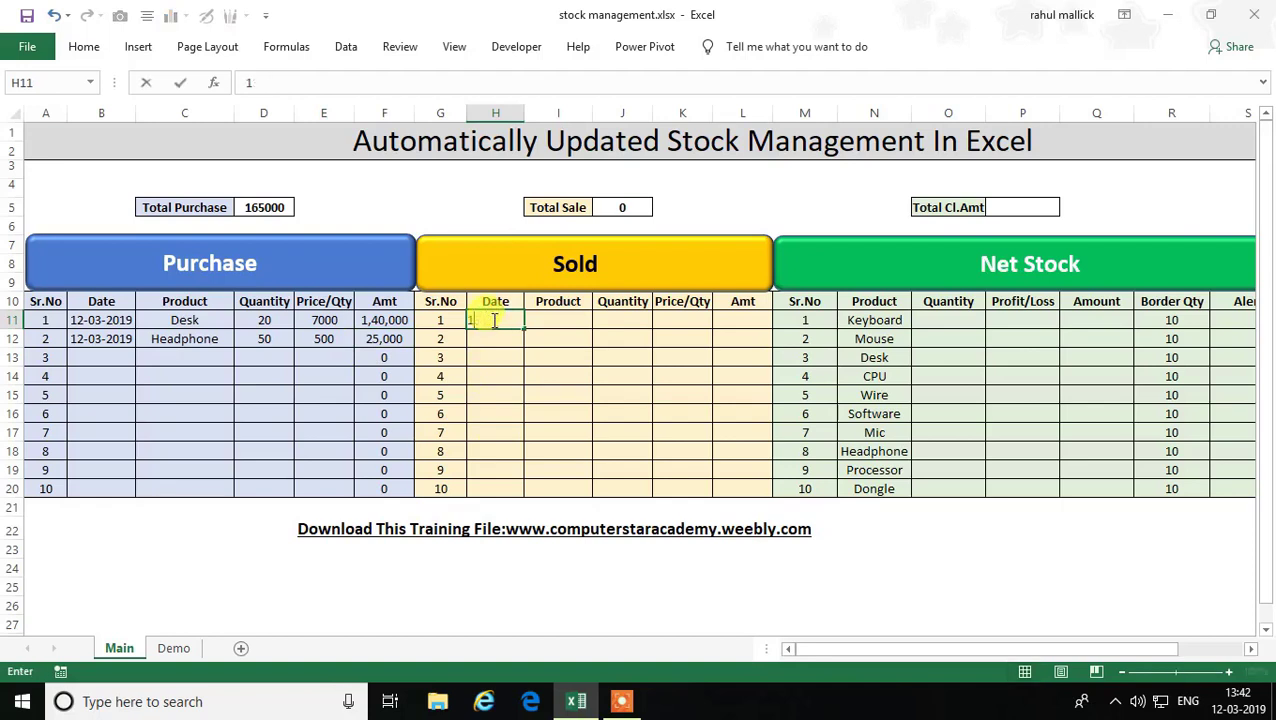
{"action": "type", "text": "3-3-201"}
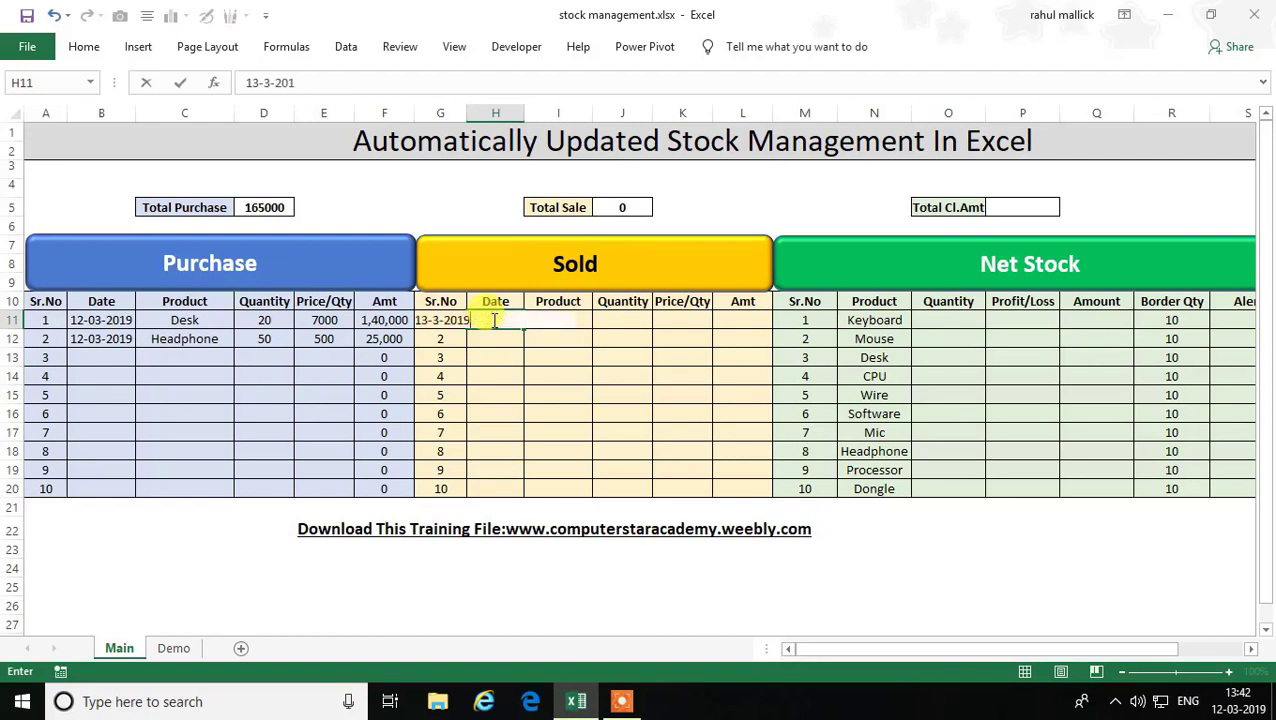
{"action": "type", "text": "9"}
{"action": "key", "text": "Tab"}
{"action": "double_click", "coordinate": [524, 113]}
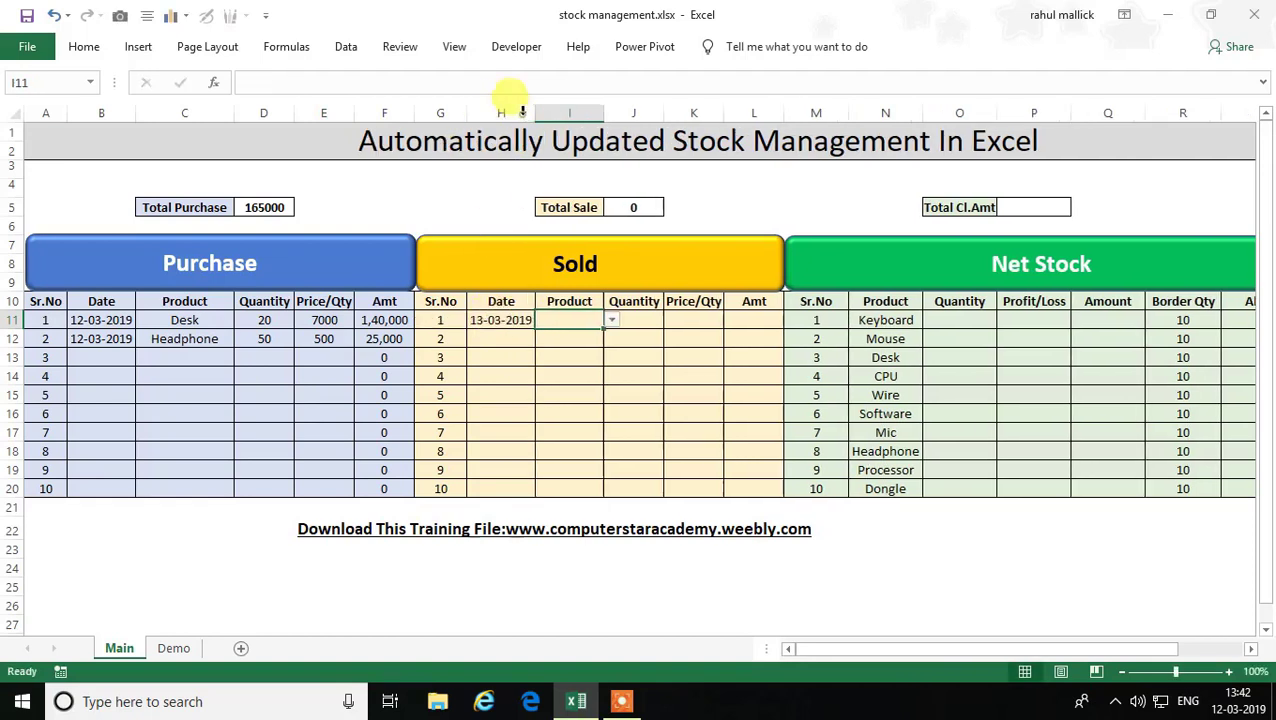
{"action": "left_click", "coordinate": [612, 320]}
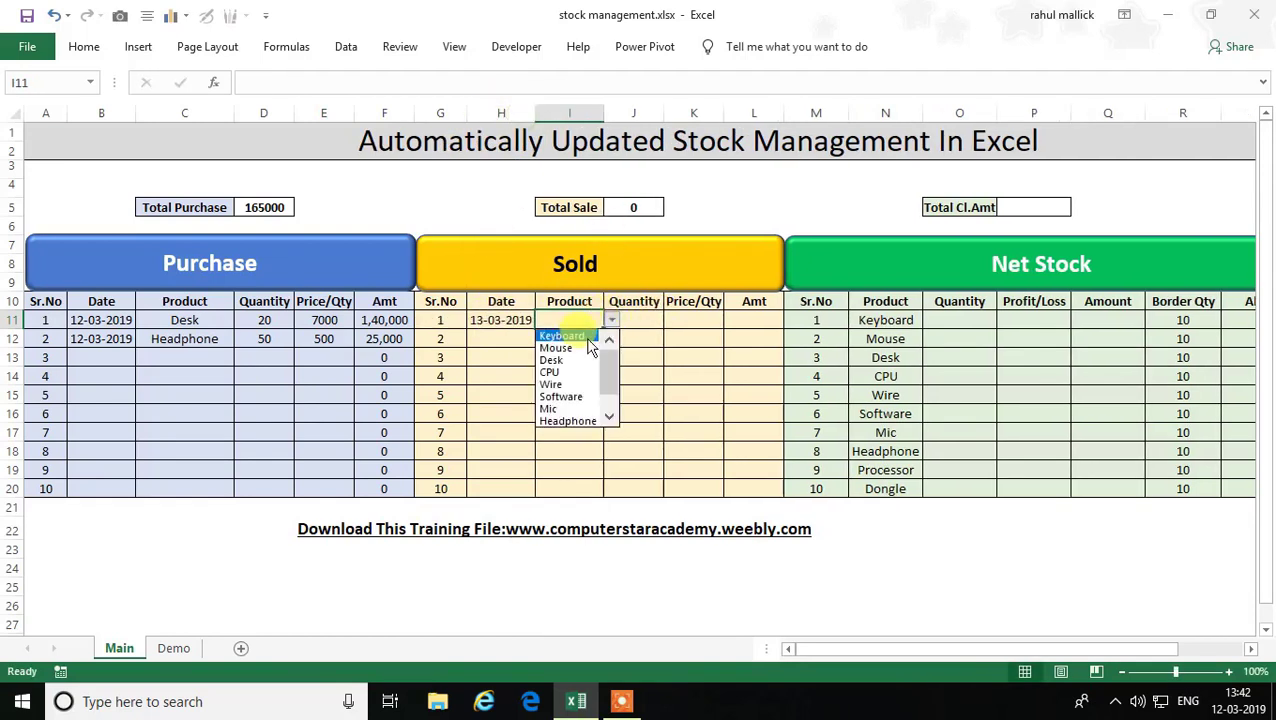
{"action": "key", "text": "Escape"}
{"action": "type", "text": "Desk"}
{"action": "left_click", "coordinate": [636, 323]}
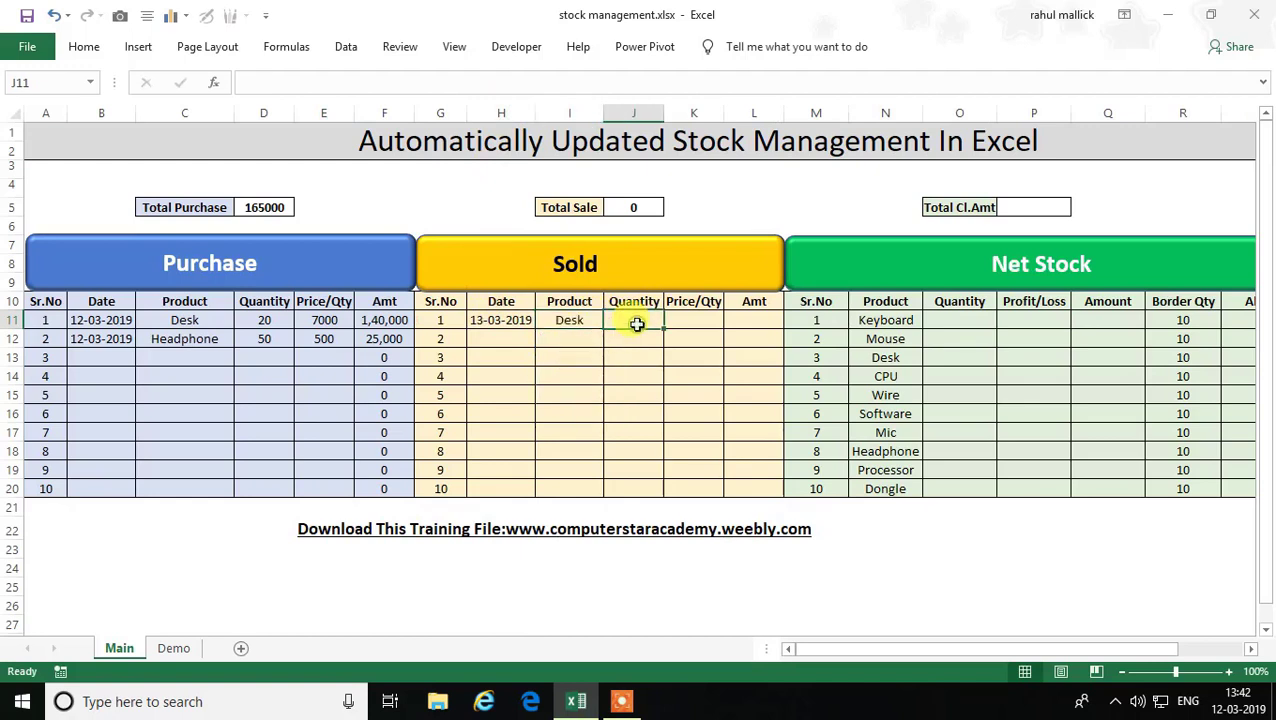
{"action": "type", "text": "10"}
{"action": "key", "text": "Tab"}
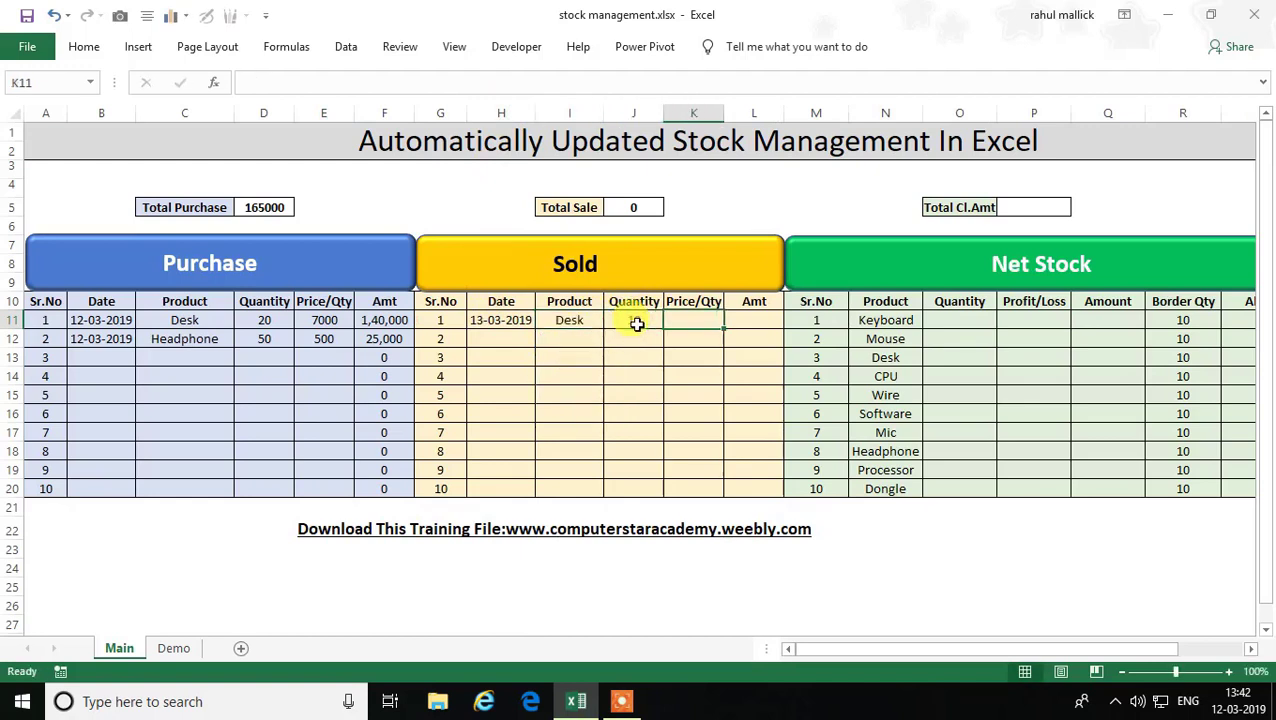
{"action": "type", "text": "7"}
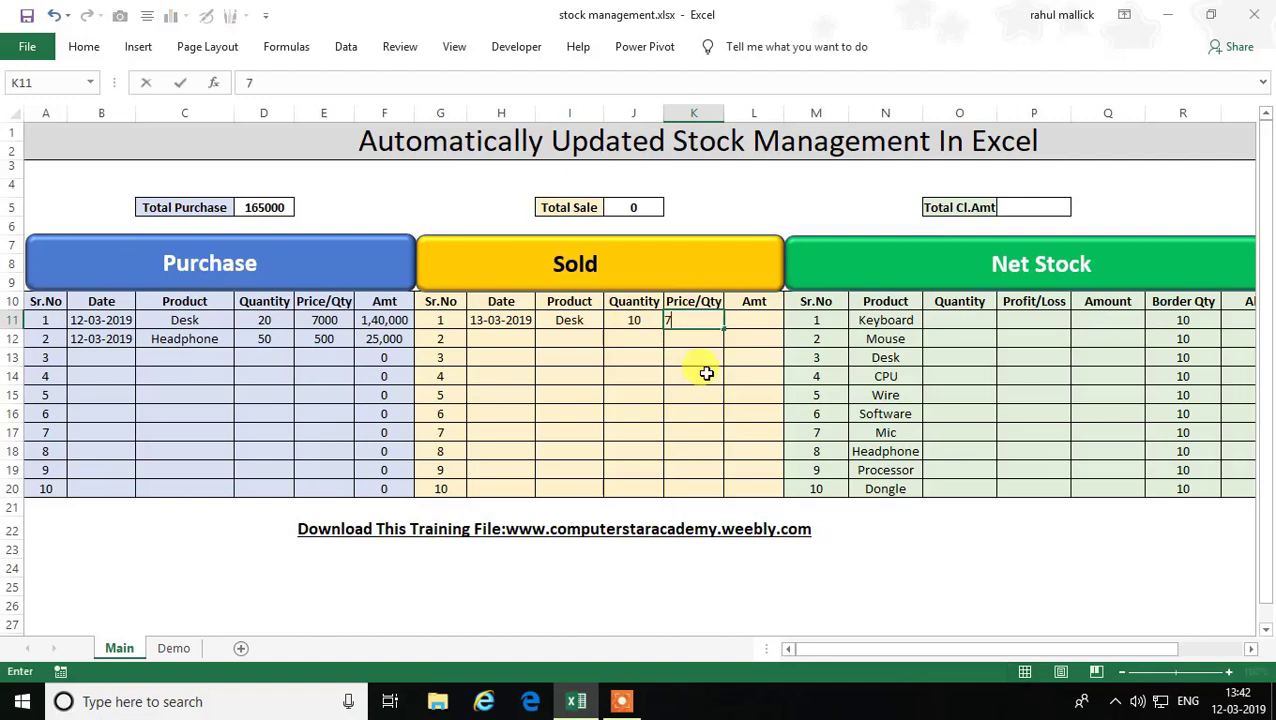
{"action": "type", "text": "50"}
{"action": "key", "text": "Tab"}
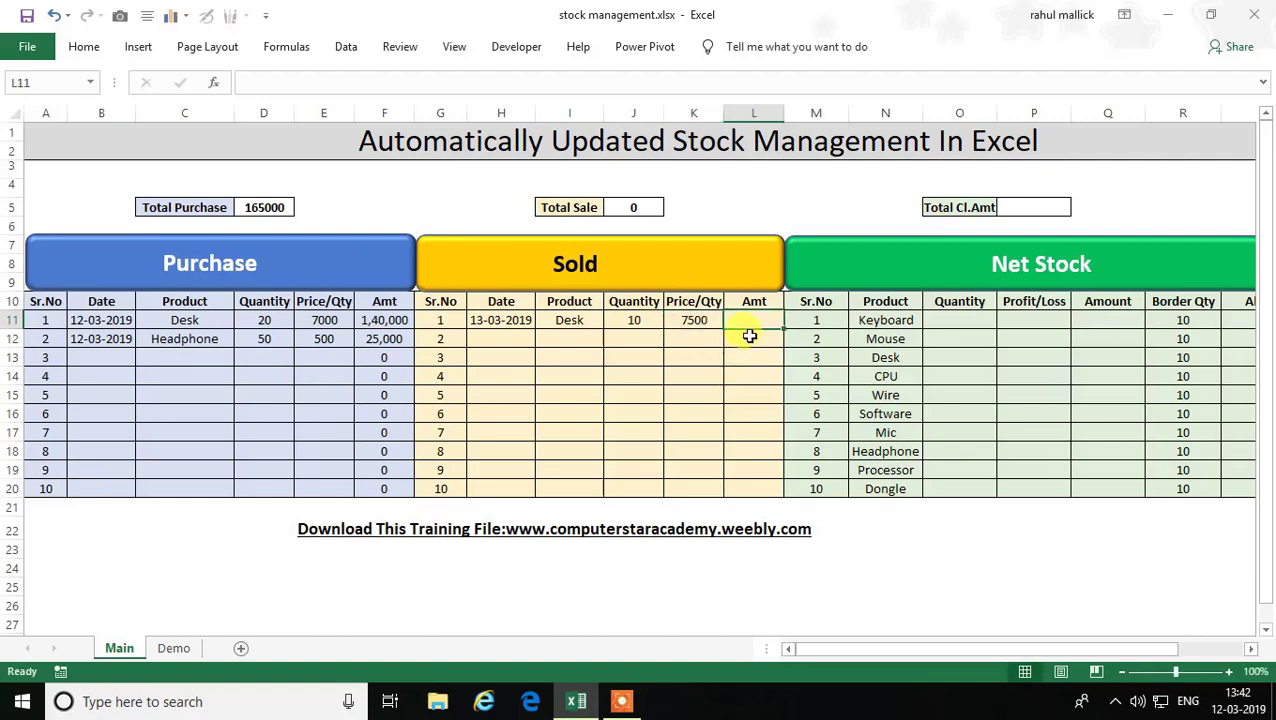
- Enter =J11*K11 in L11 so the sale amount shows 75000
{"action": "type", "text": "="}
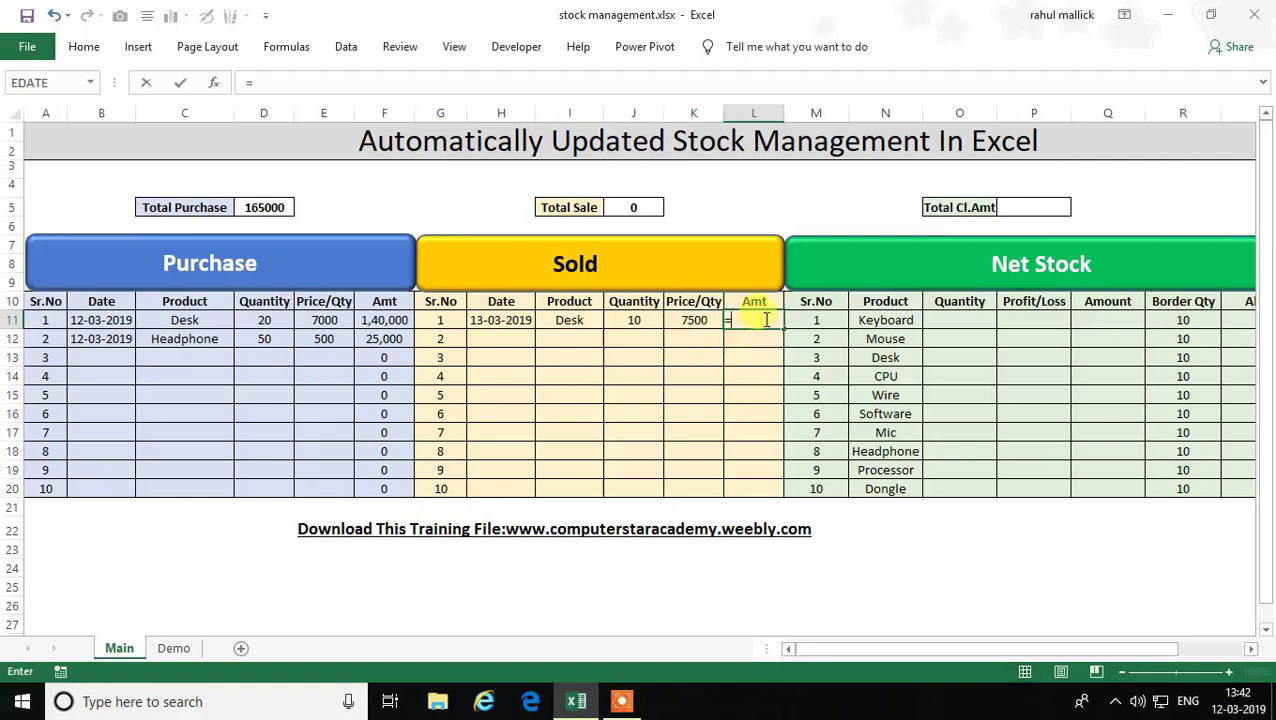
{"action": "left_click", "coordinate": [633, 318]}
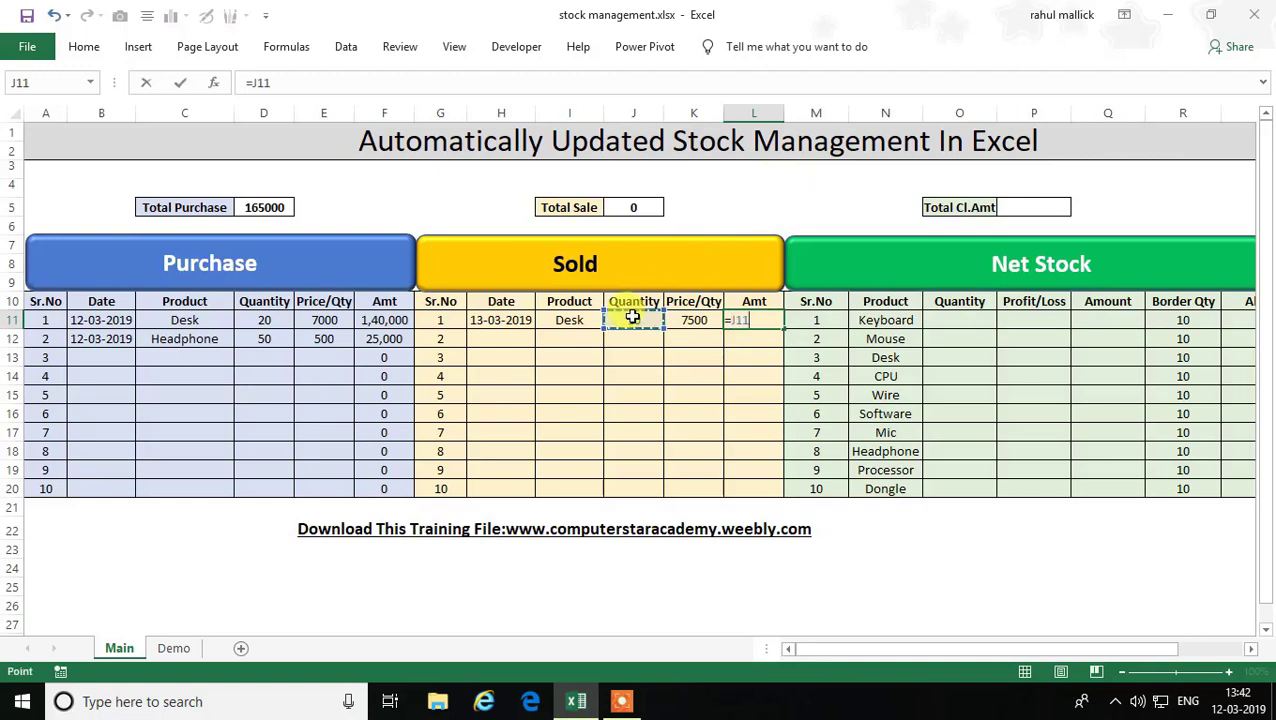
{"action": "type", "text": "*"}
{"action": "left_click", "coordinate": [689, 322]}
{"action": "key", "text": "Return"}
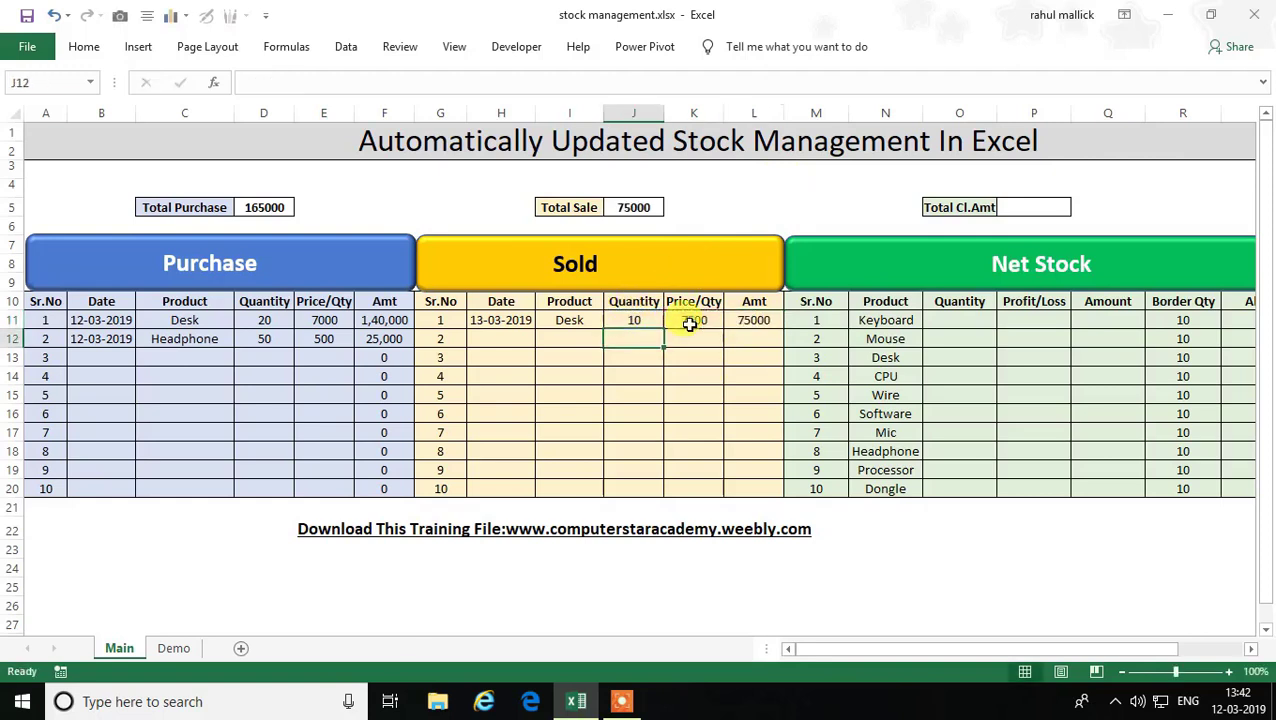
- Format column L as Currency with 0 decimals and no symbol, then fill =J11*K11 down to L20
{"action": "right_click", "coordinate": [754, 116]}
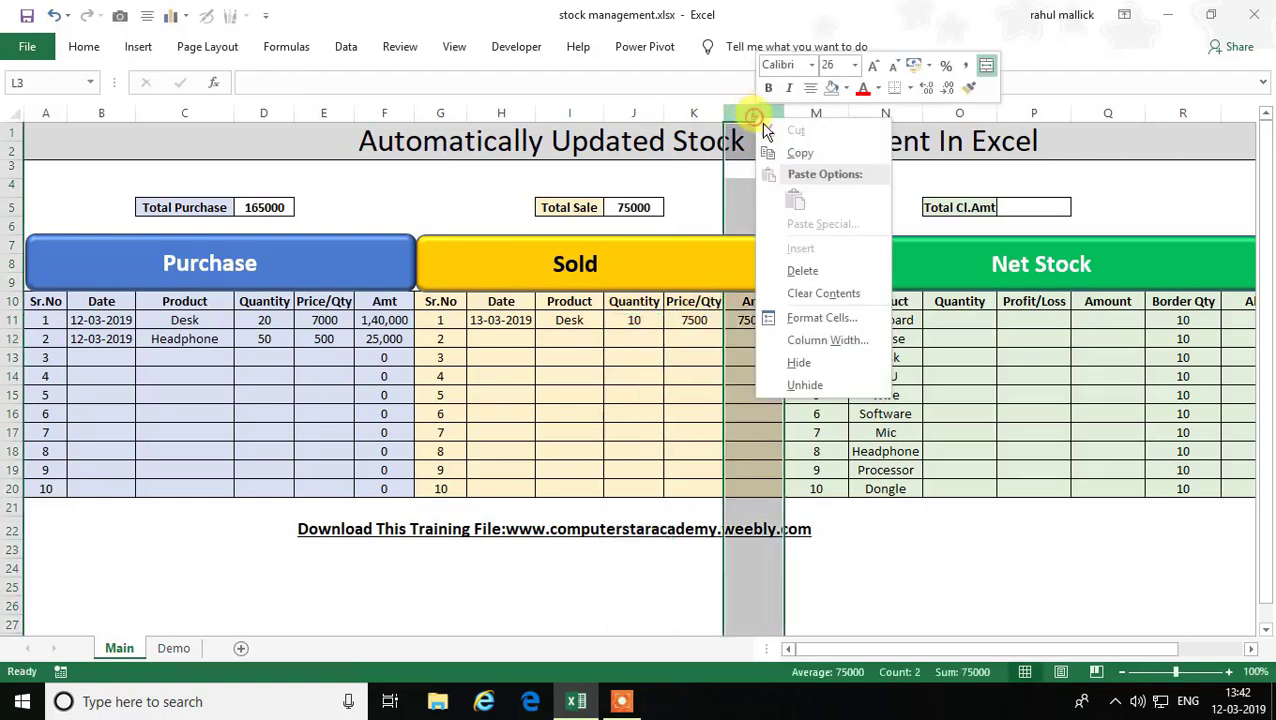
{"action": "left_click", "coordinate": [818, 313]}
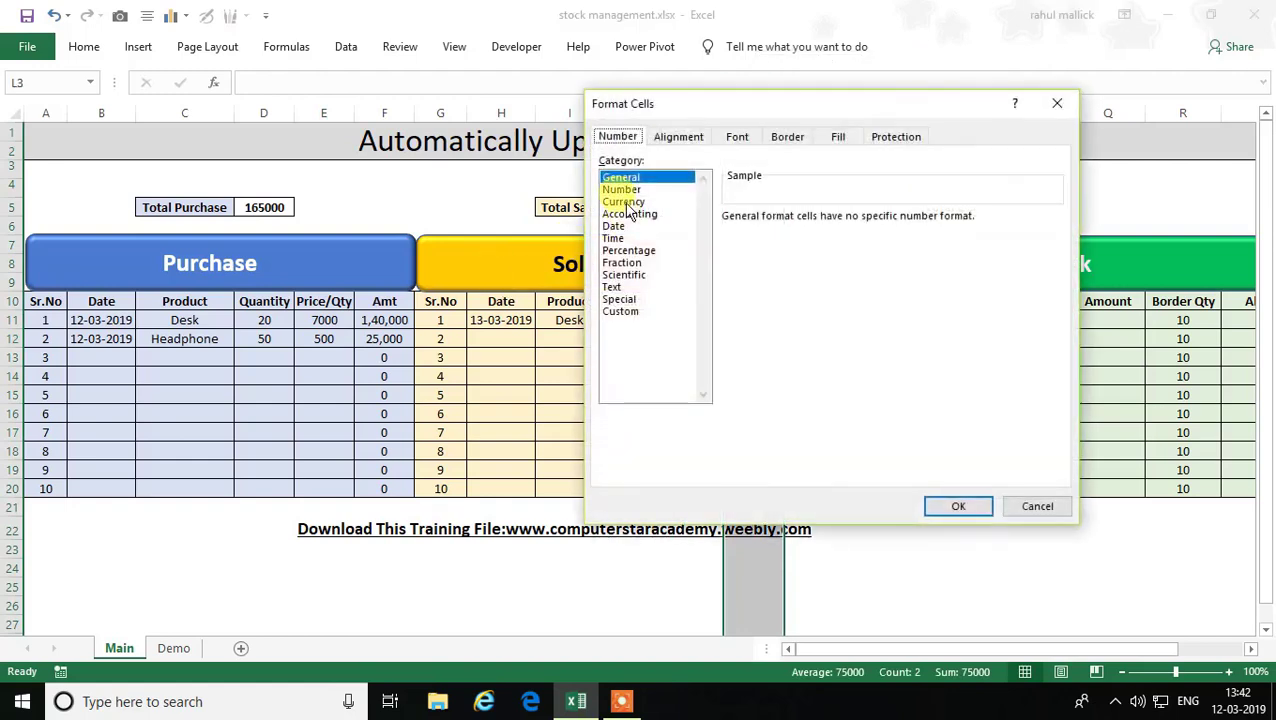
{"action": "left_click", "coordinate": [623, 202]}
{"action": "left_click", "coordinate": [849, 224]}
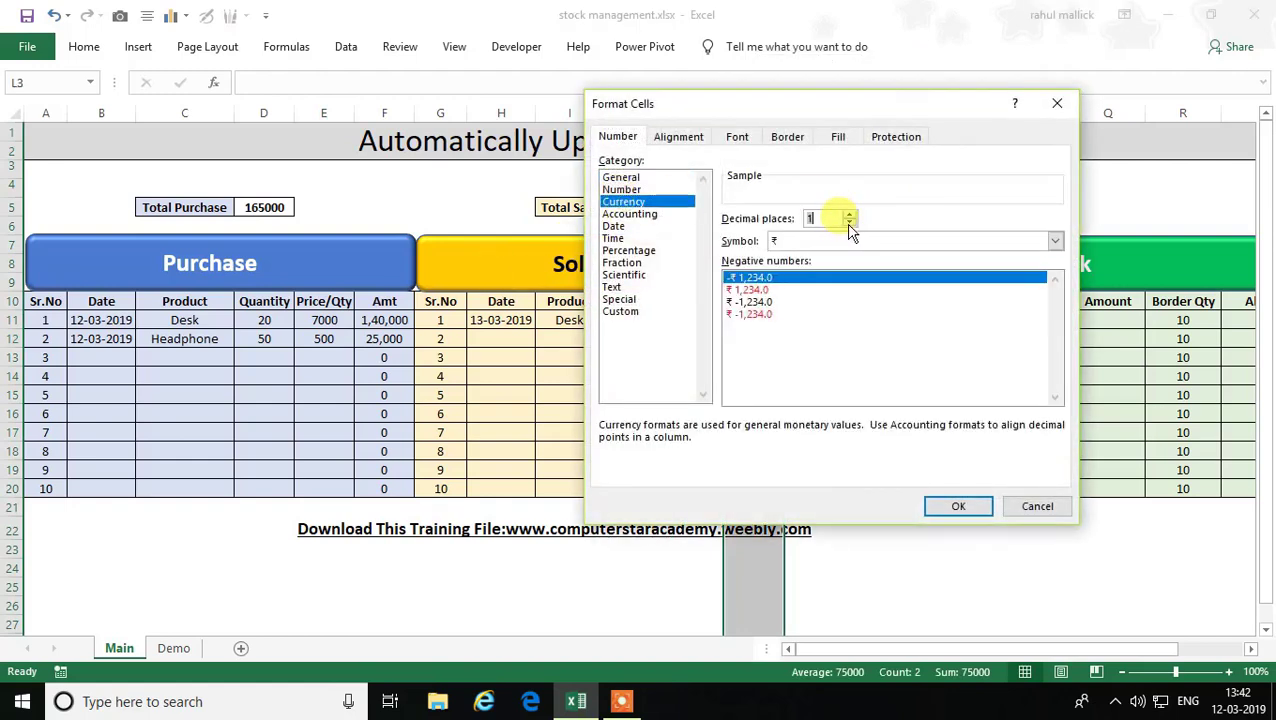
{"action": "left_click", "coordinate": [849, 224]}
{"action": "left_click", "coordinate": [1020, 243]}
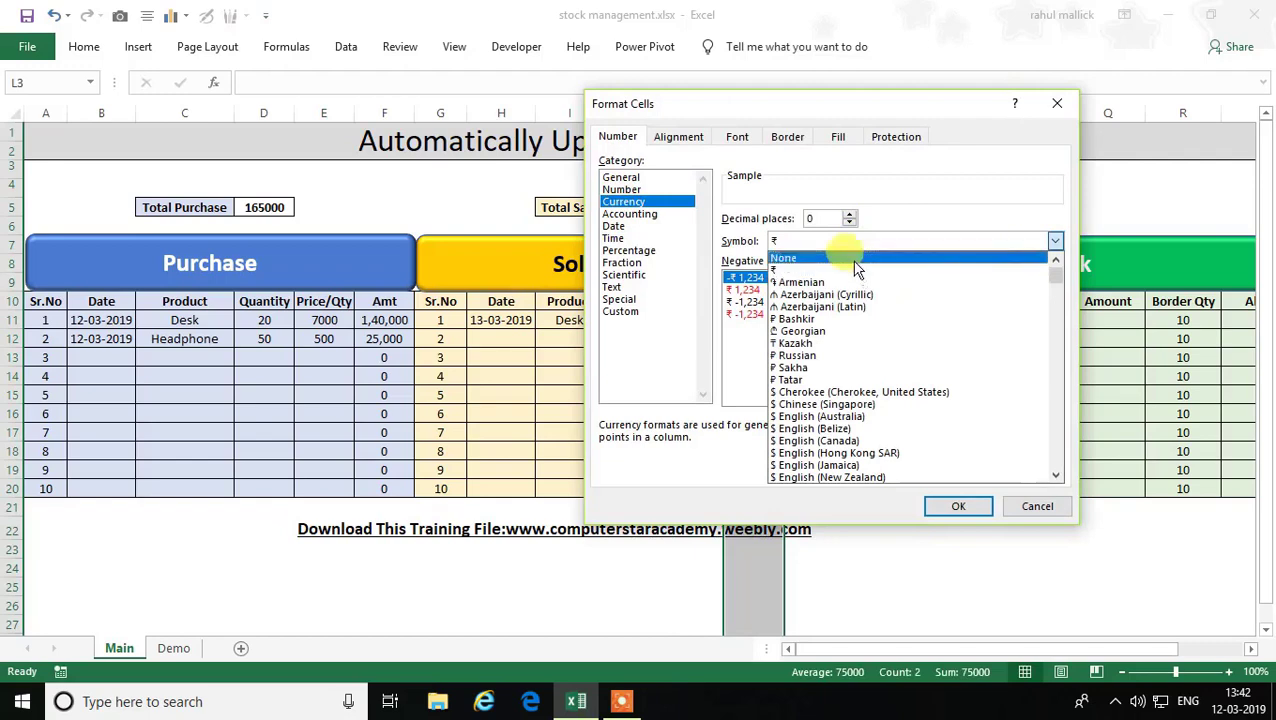
{"action": "left_click", "coordinate": [800, 258]}
{"action": "left_click", "coordinate": [950, 506]}
{"action": "left_click", "coordinate": [773, 322]}
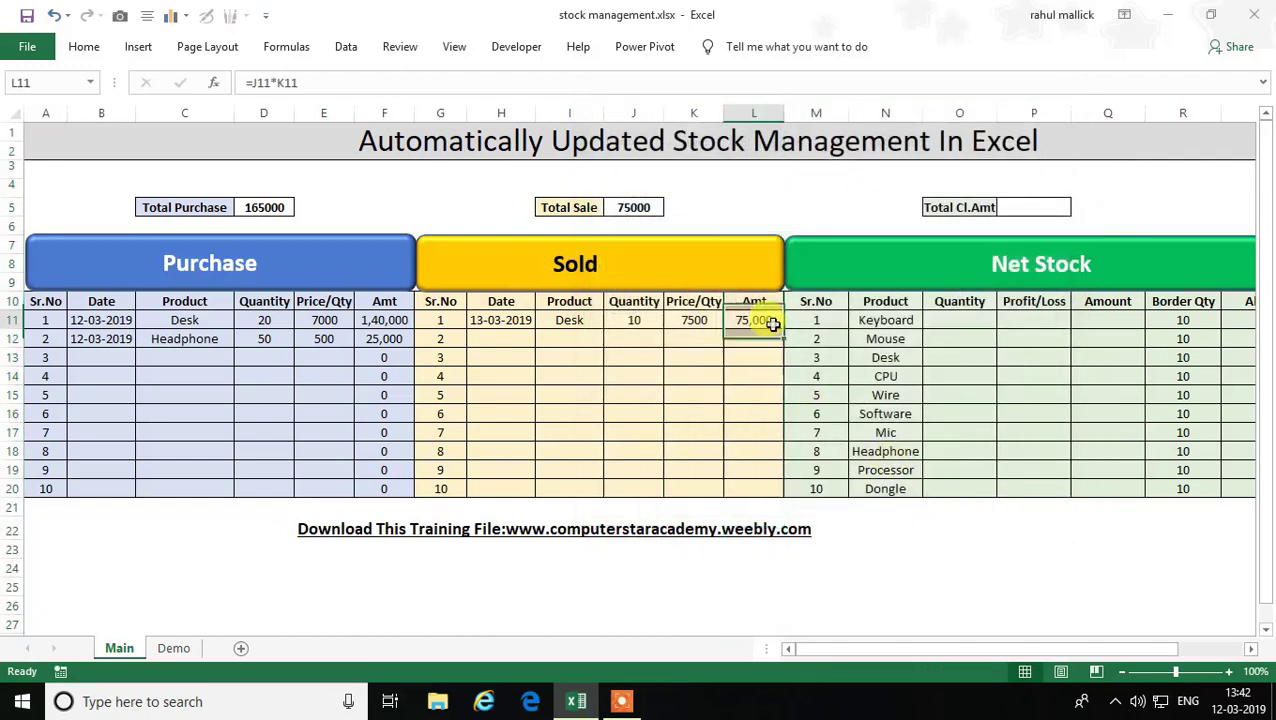
{"action": "left_click_drag", "start_coordinate": [782, 329], "coordinate": [768, 490]}
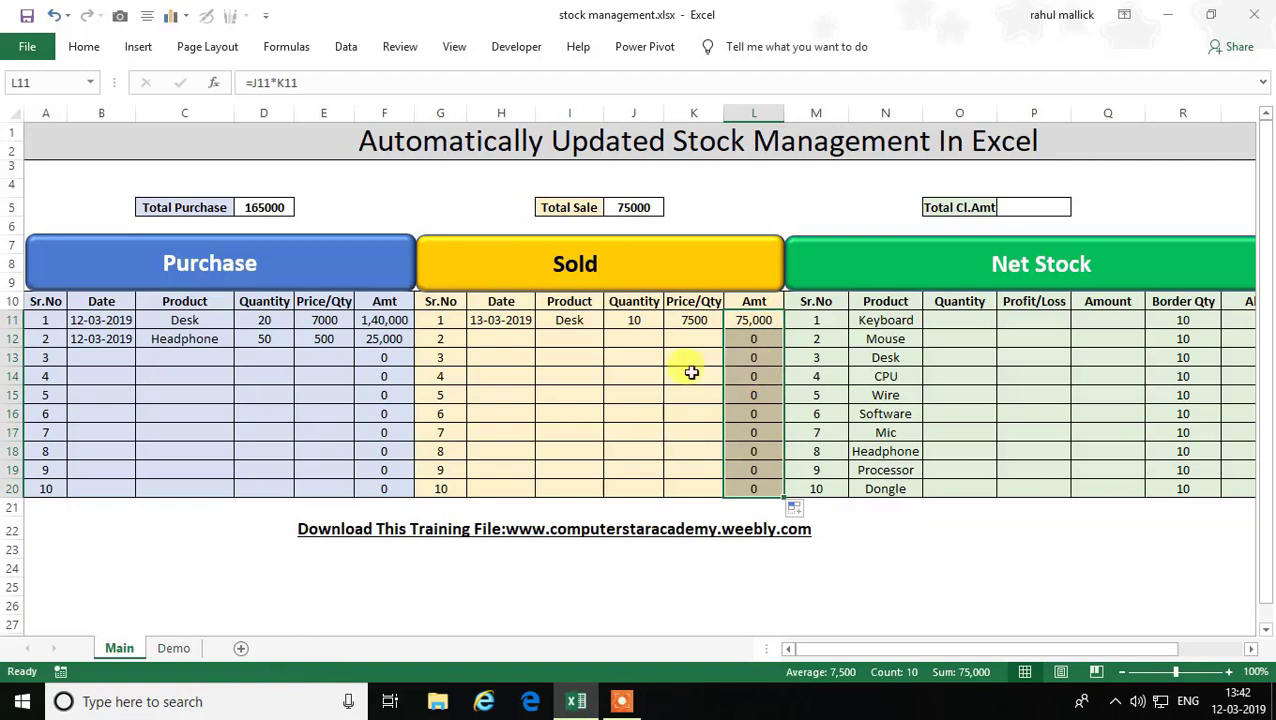
- Log the second sale in row 12: today's date 12-03-2019, Headphone, quantity 30 at 550
{"action": "left_click", "coordinate": [505, 337]}
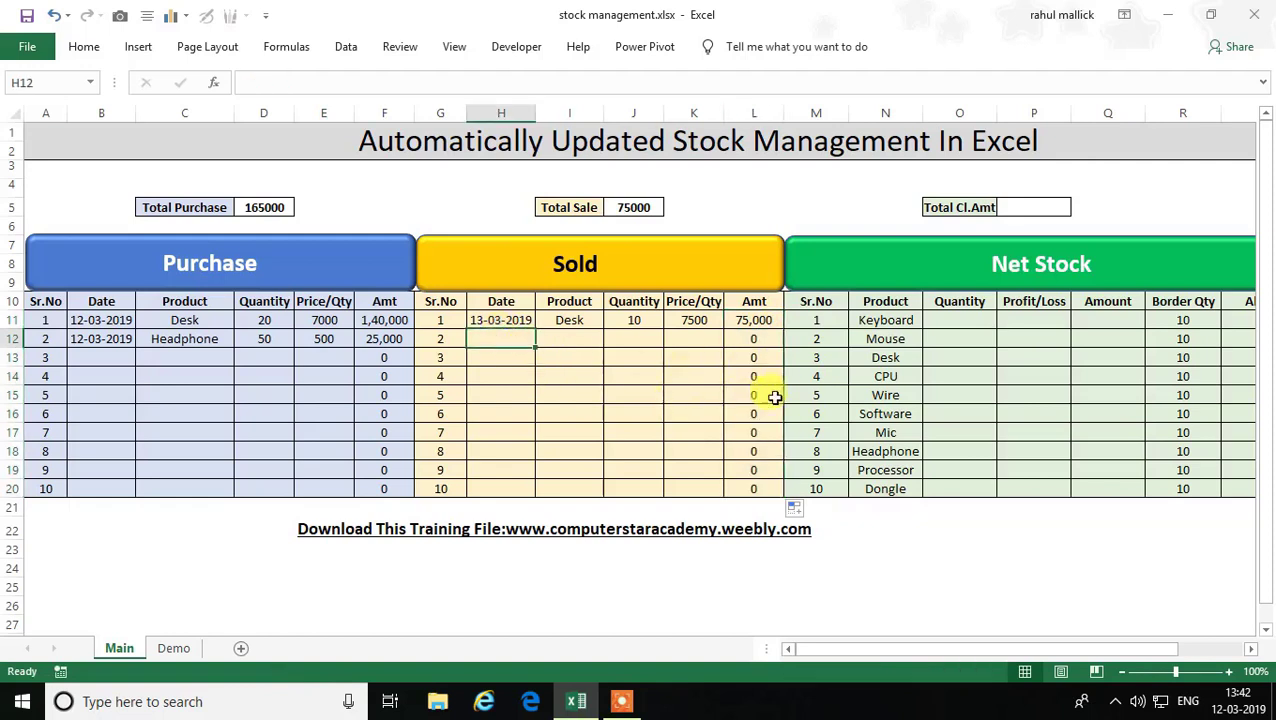
{"action": "key", "text": "ctrl+semicolon"}
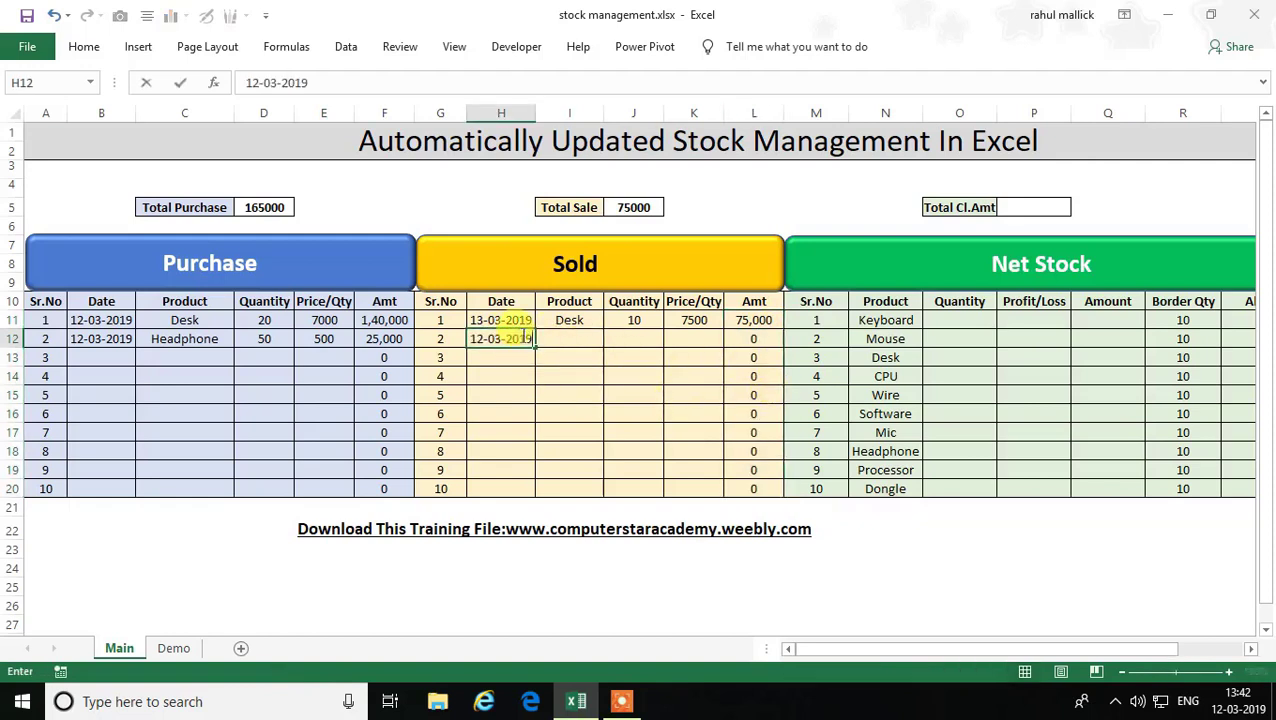
{"action": "key", "text": "Tab"}
{"action": "left_click", "coordinate": [611, 339]}
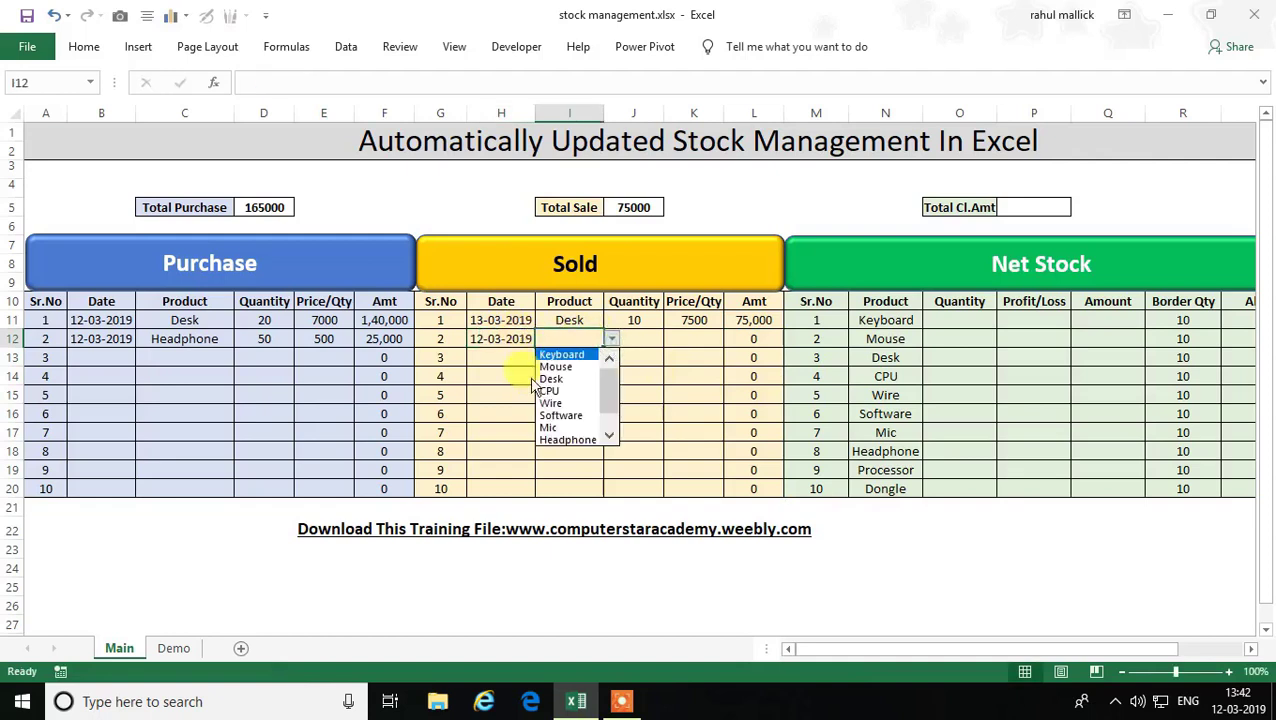
{"action": "left_click", "coordinate": [566, 441]}
{"action": "key", "text": "Tab"}
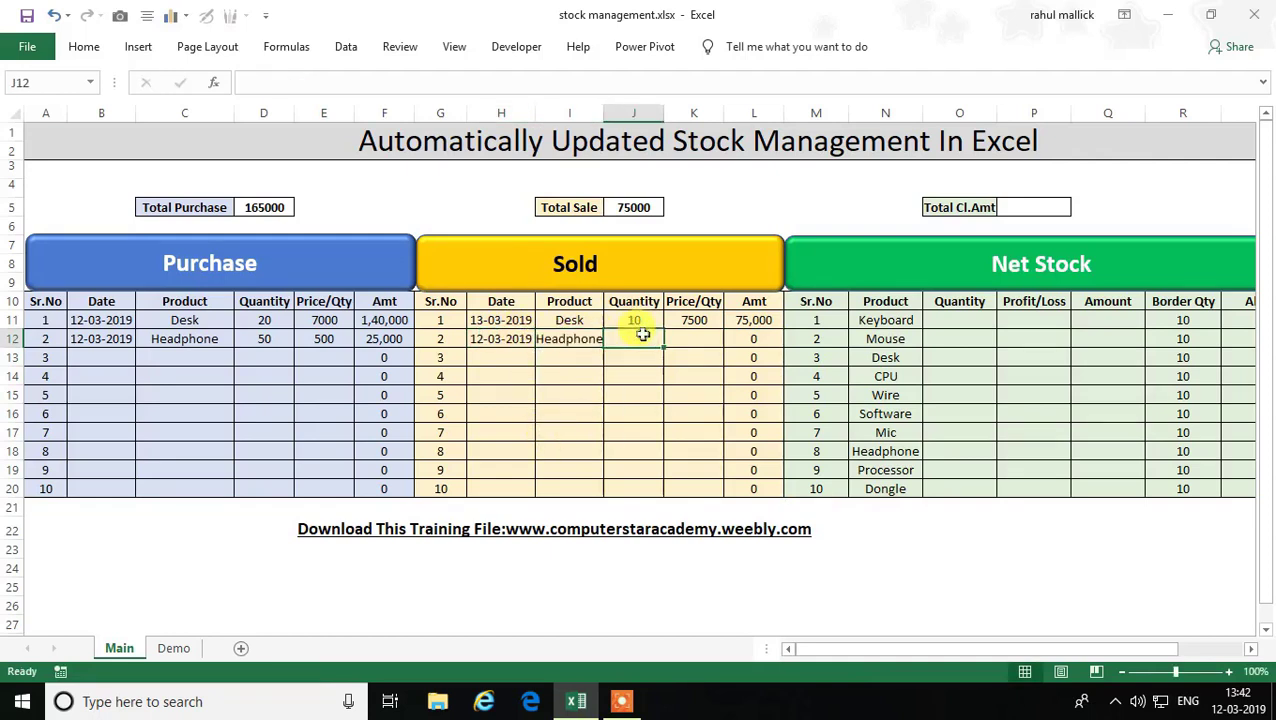
{"action": "type", "text": "30"}
{"action": "key", "text": "Tab"}
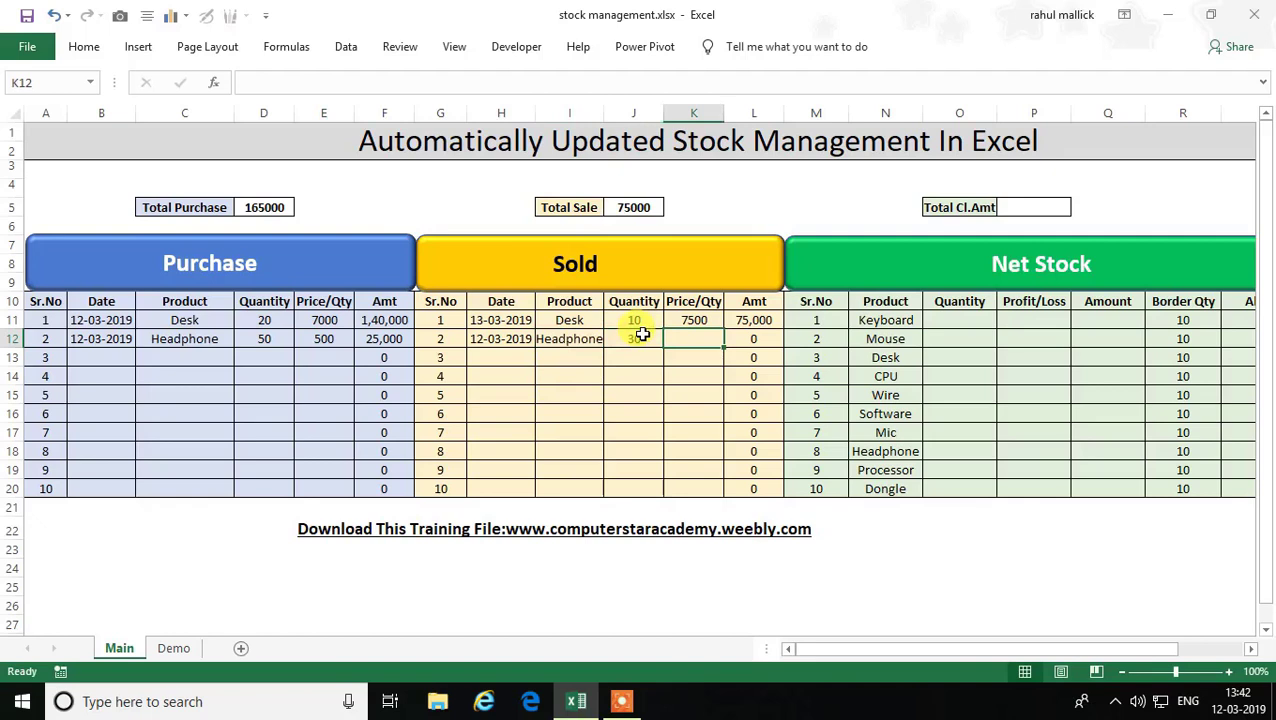
{"action": "type", "text": "550"}
{"action": "key", "text": "Tab"}
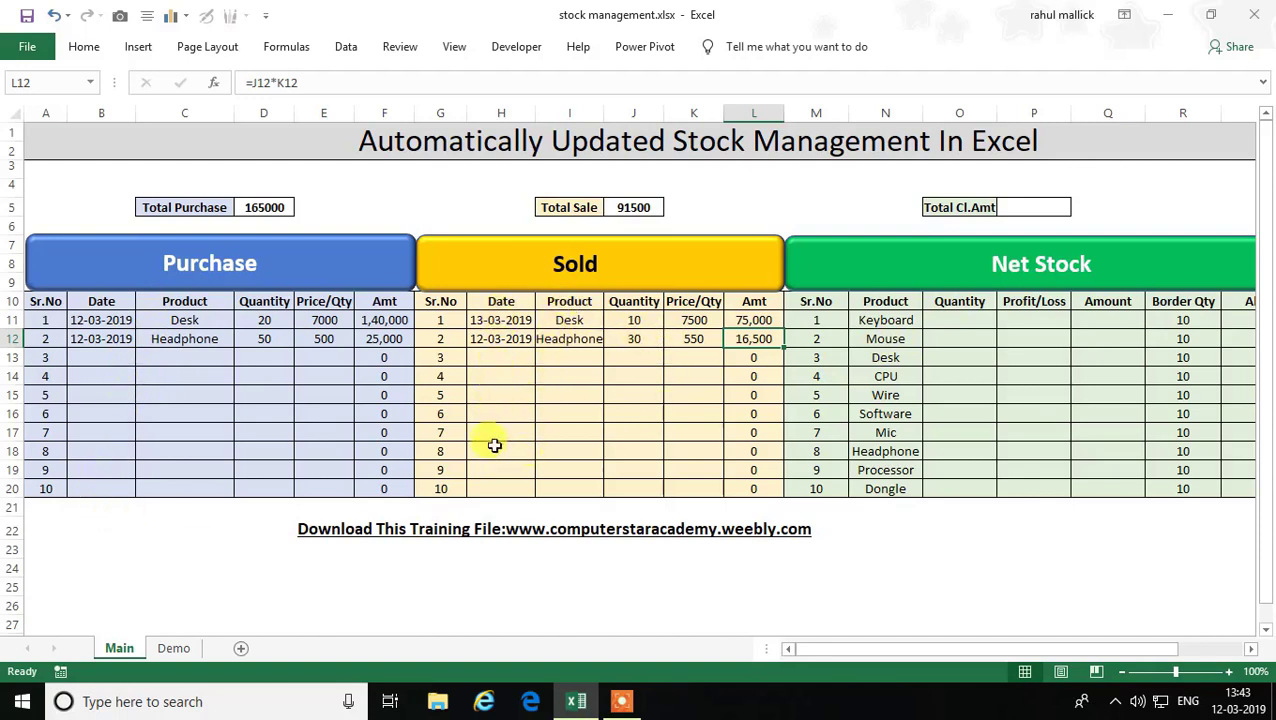
{"action": "left_click", "coordinate": [971, 323]}
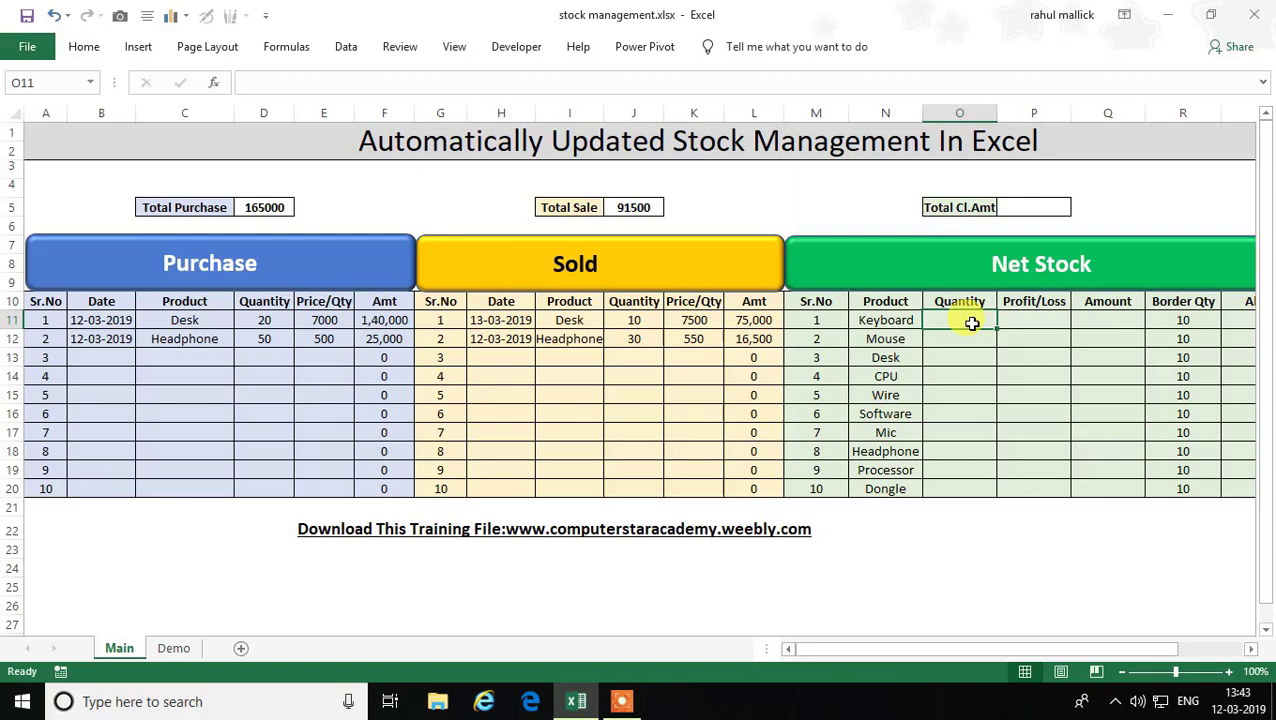
- Abandon the O11 entry and enter =D11-J11 as the Desk net stock in O13
{"action": "type", "text": "="}
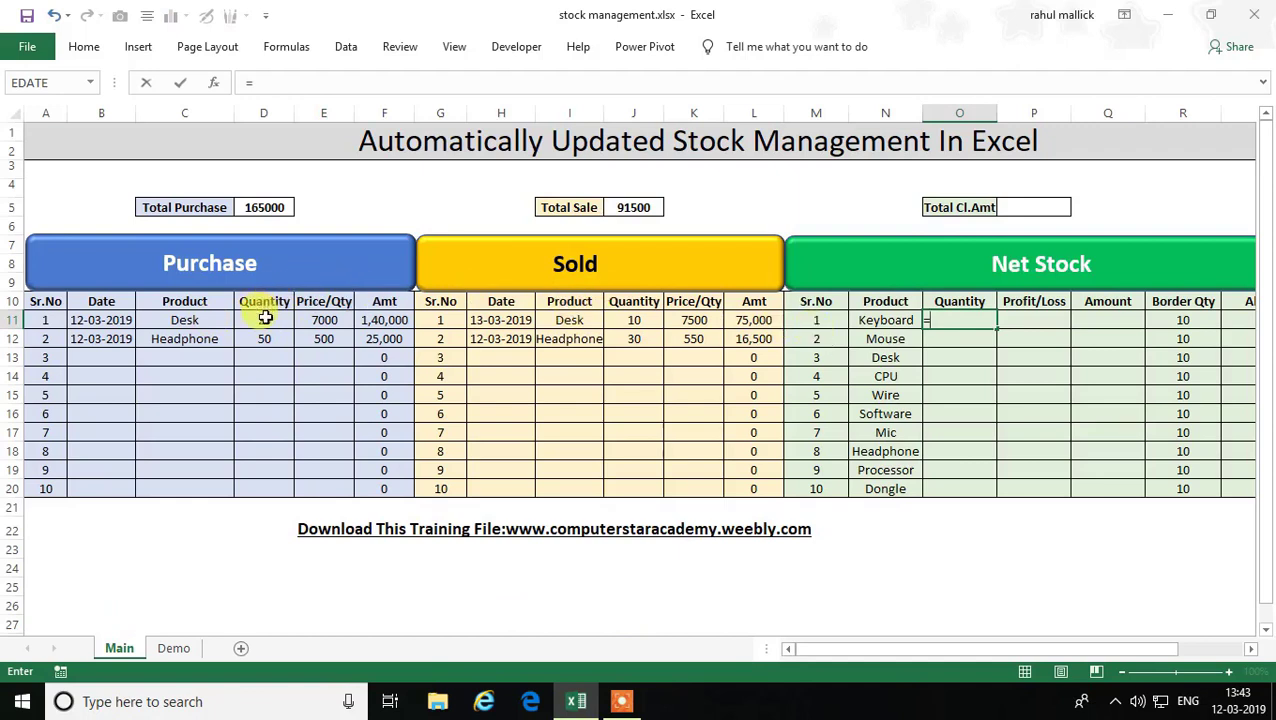
{"action": "left_click", "coordinate": [265, 318]}
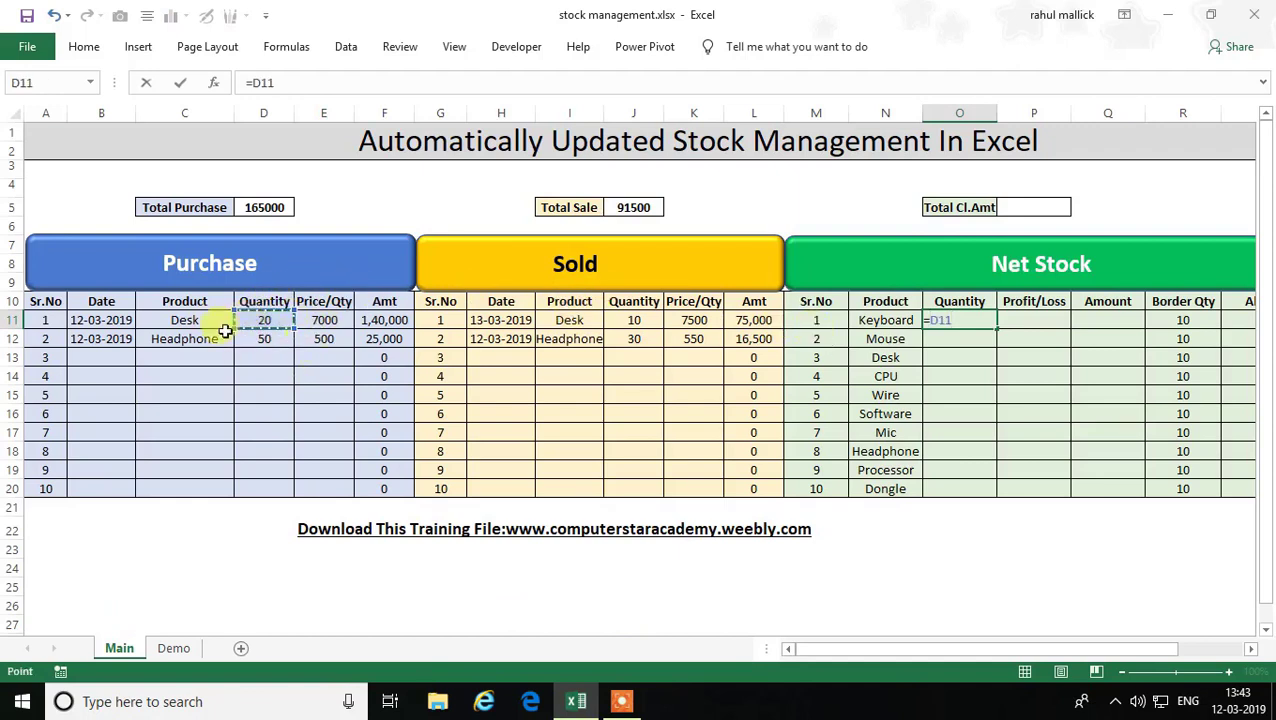
{"action": "key", "text": "BackSpace"}
{"action": "key", "text": "BackSpace"}
{"action": "key", "text": "BackSpace"}
{"action": "key", "text": "BackSpace"}
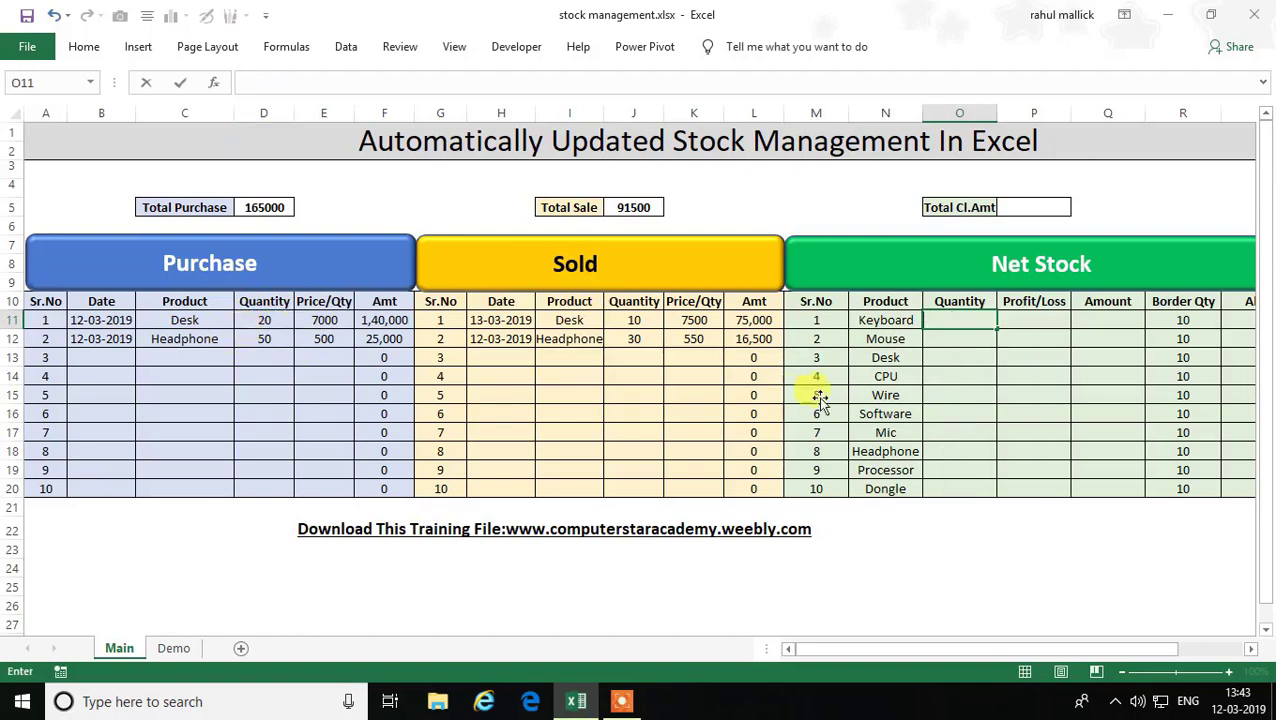
{"action": "left_click", "coordinate": [948, 358]}
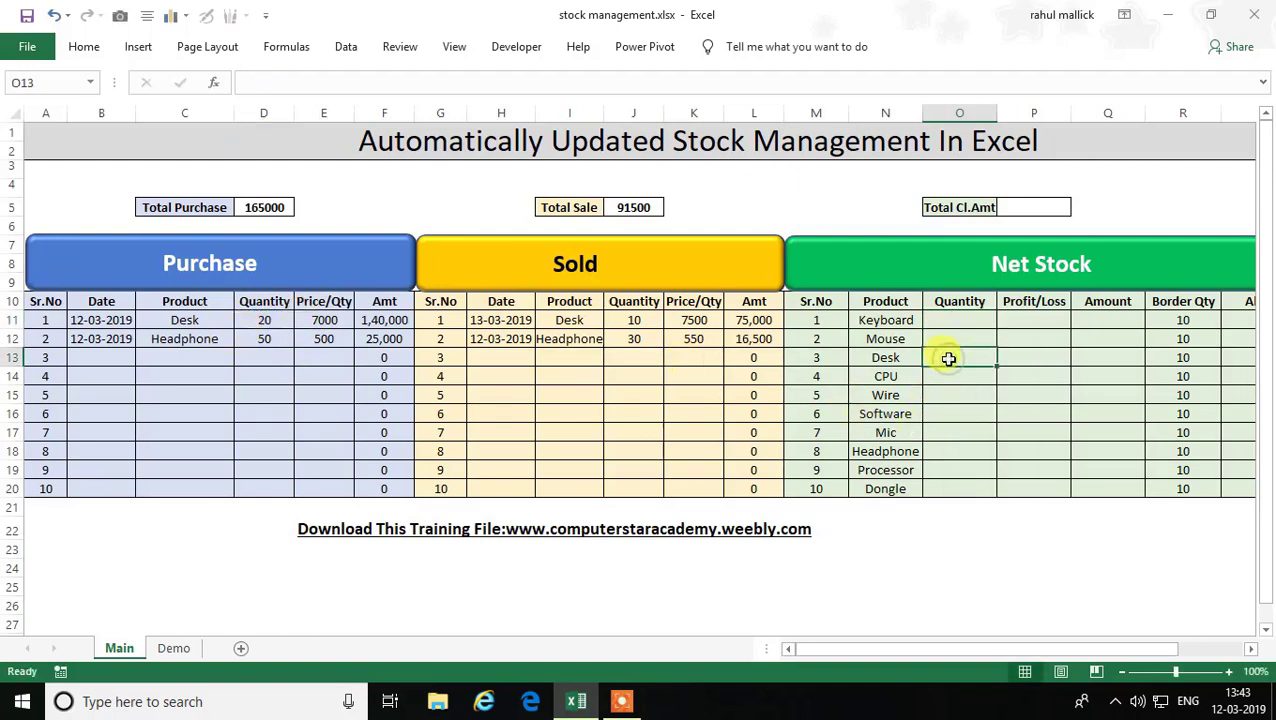
{"action": "type", "text": "="}
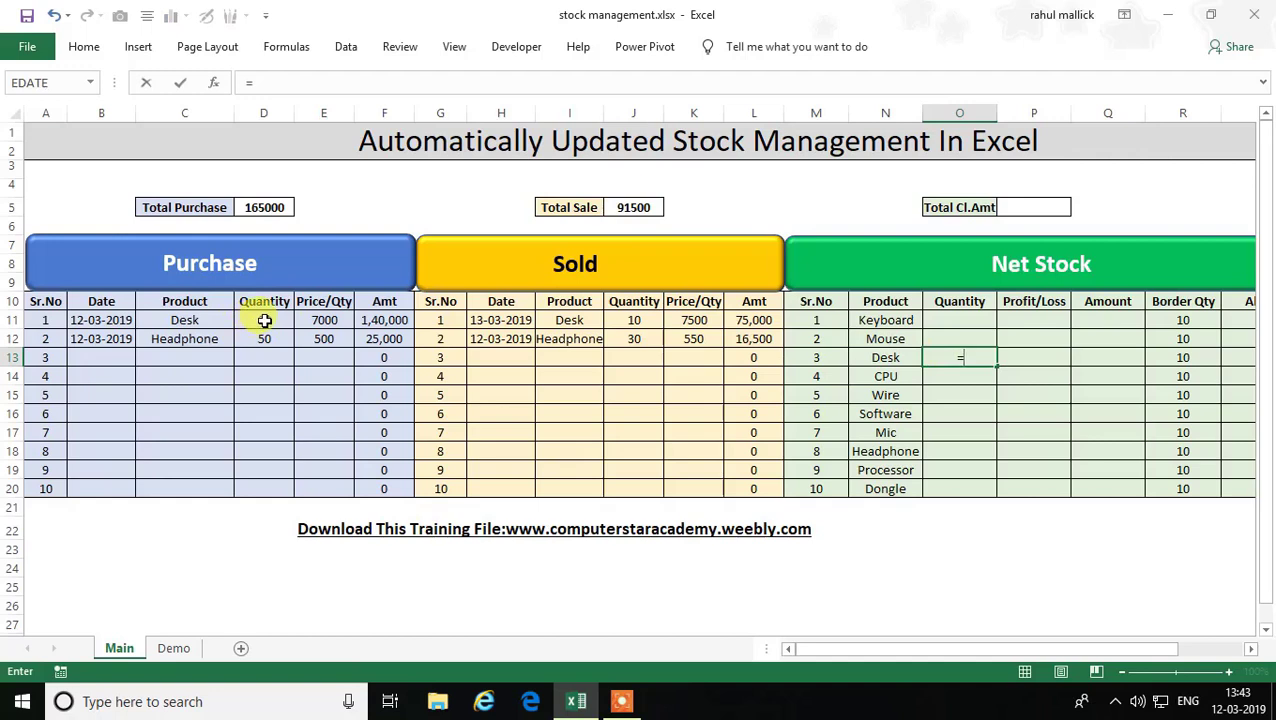
{"action": "left_click", "coordinate": [262, 321]}
{"action": "type", "text": "-"}
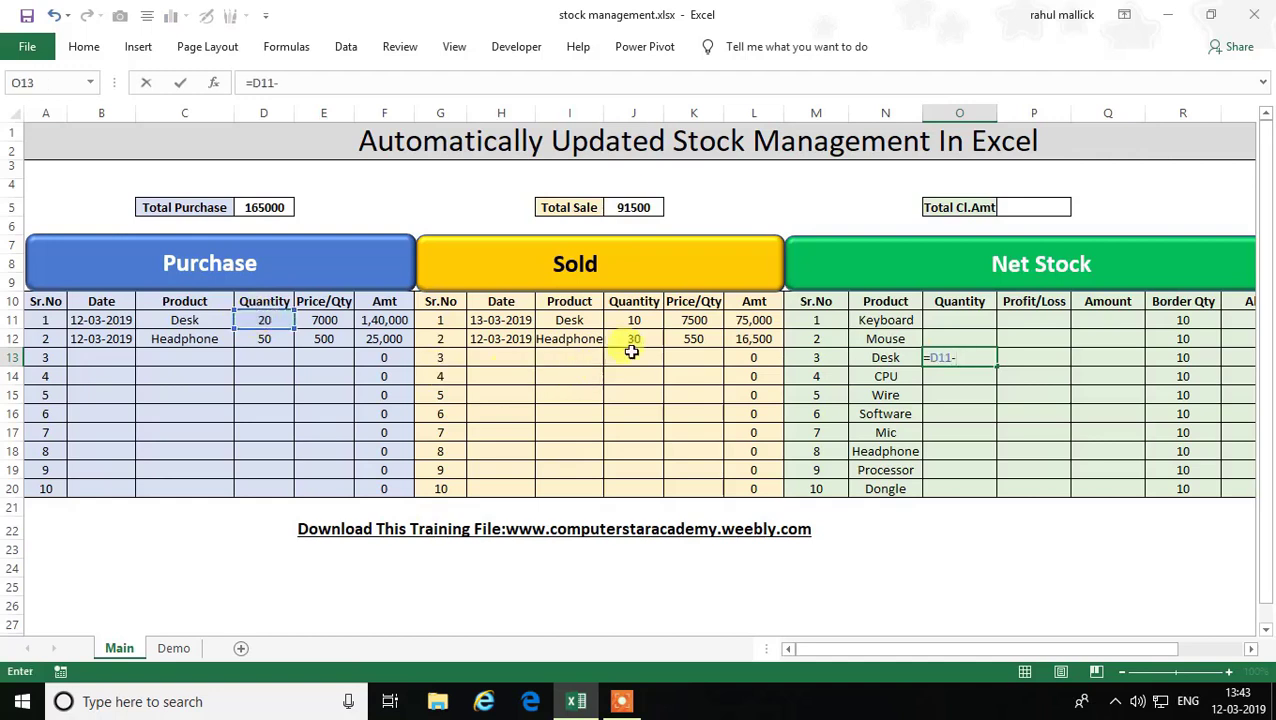
{"action": "left_click", "coordinate": [639, 320]}
{"action": "key", "text": "Return"}
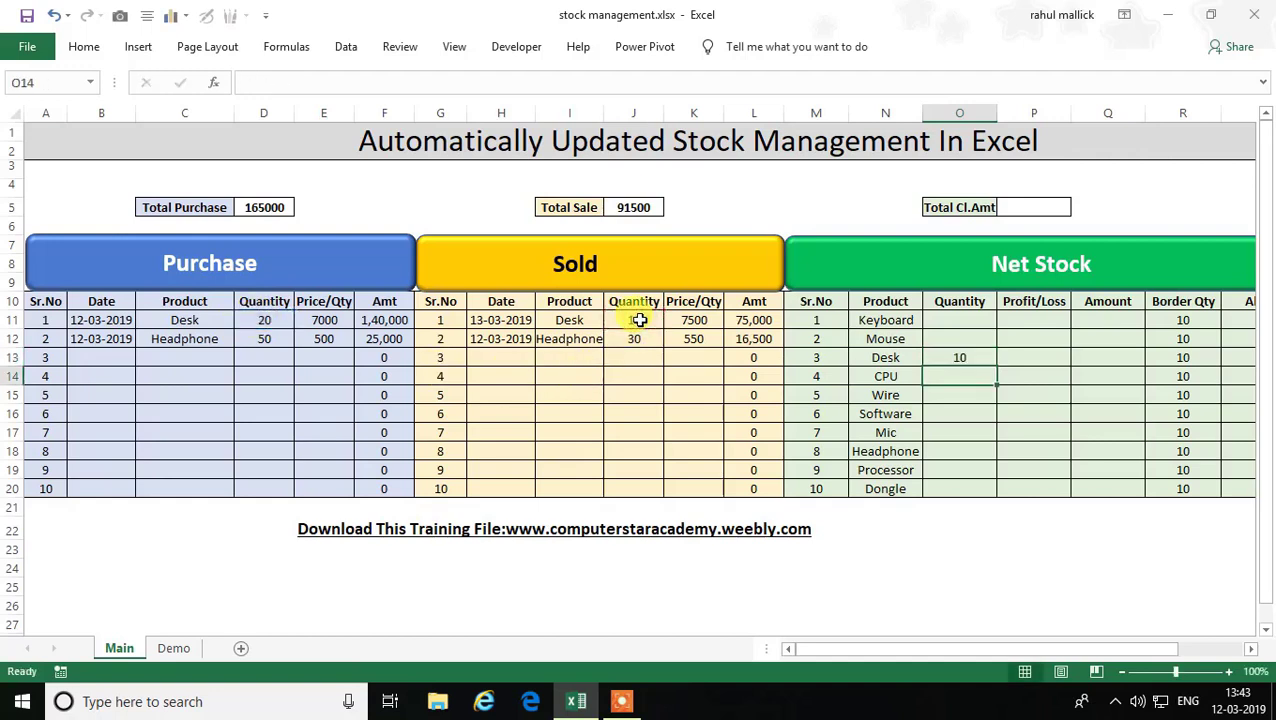
- Fill the net stock formula down to Dongle and review the resulting quantities
{"action": "left_click", "coordinate": [962, 358]}
{"action": "left_click_drag", "start_coordinate": [997, 366], "coordinate": [984, 494]}
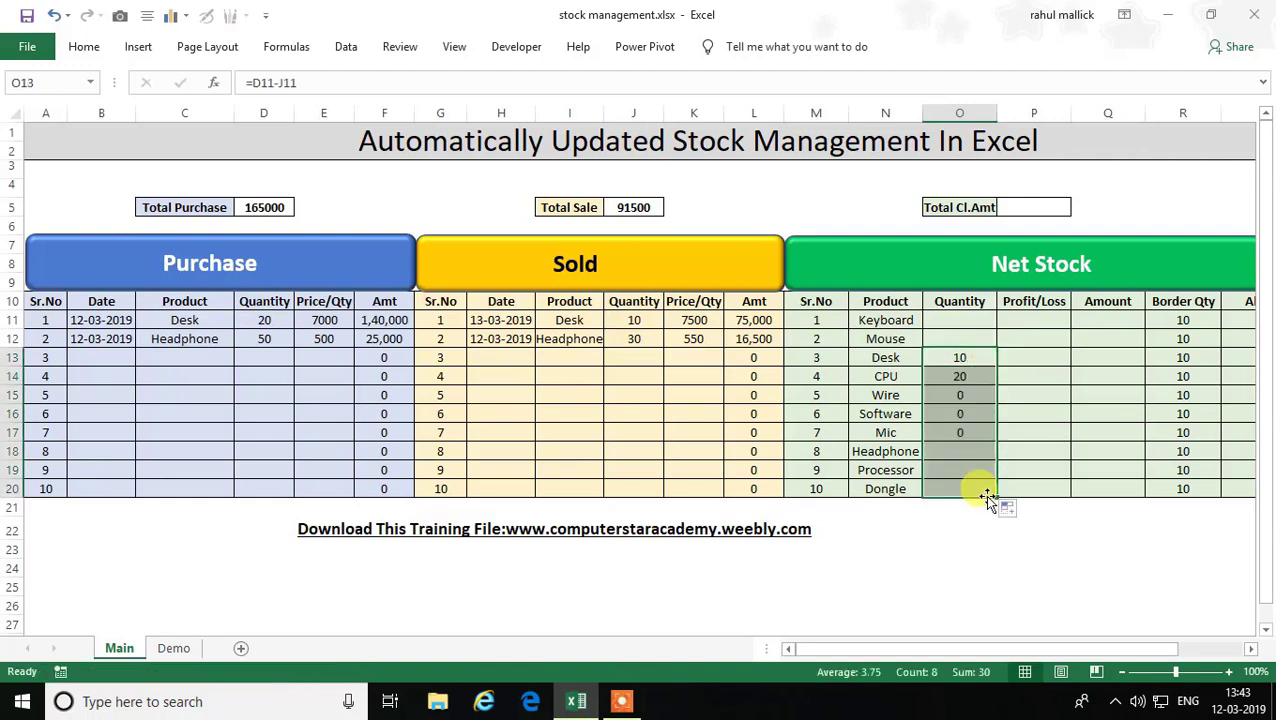
{"action": "left_click", "coordinate": [978, 341]}
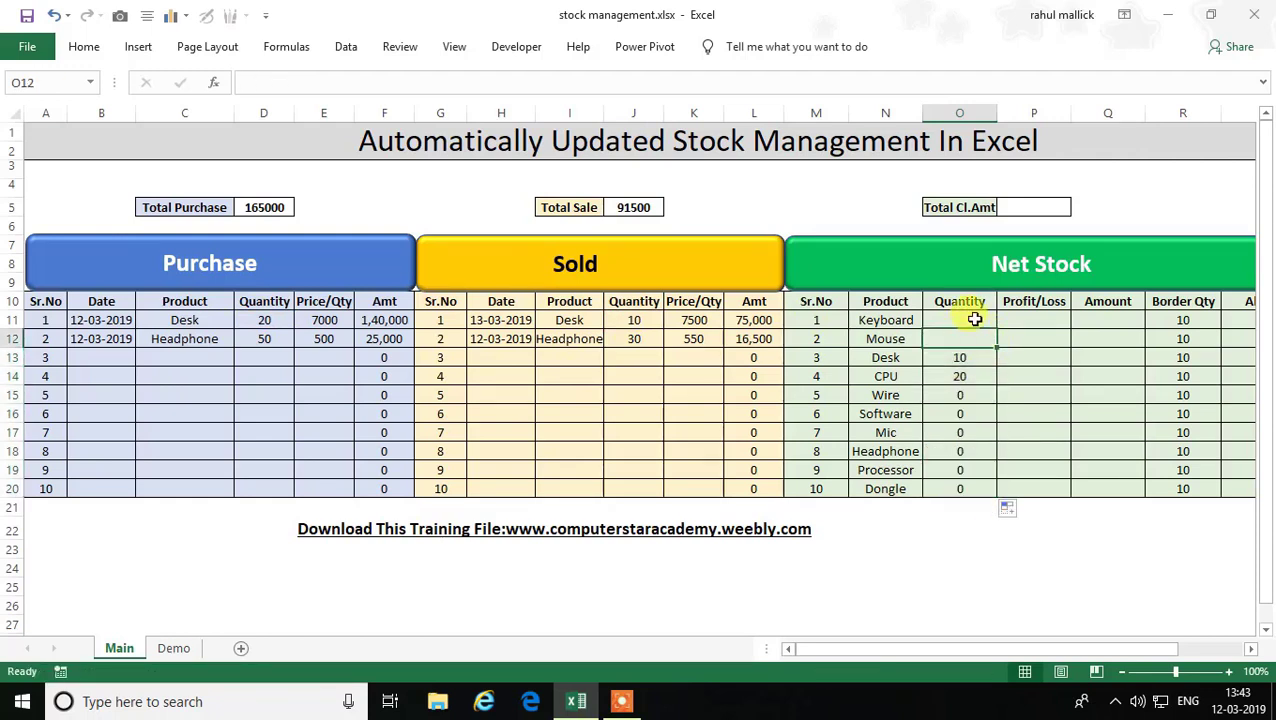
{"action": "left_click", "coordinate": [974, 319]}
{"action": "left_click", "coordinate": [974, 340]}
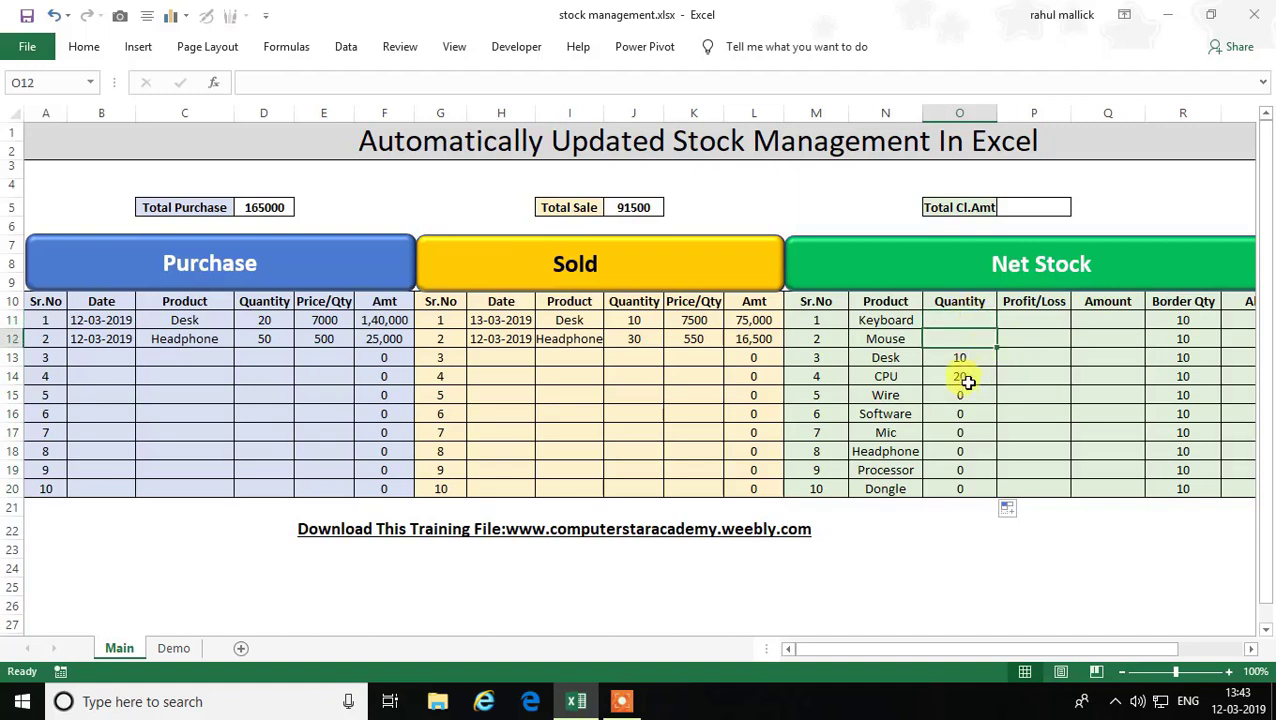
{"action": "left_click_drag", "start_coordinate": [960, 338], "coordinate": [967, 410]}
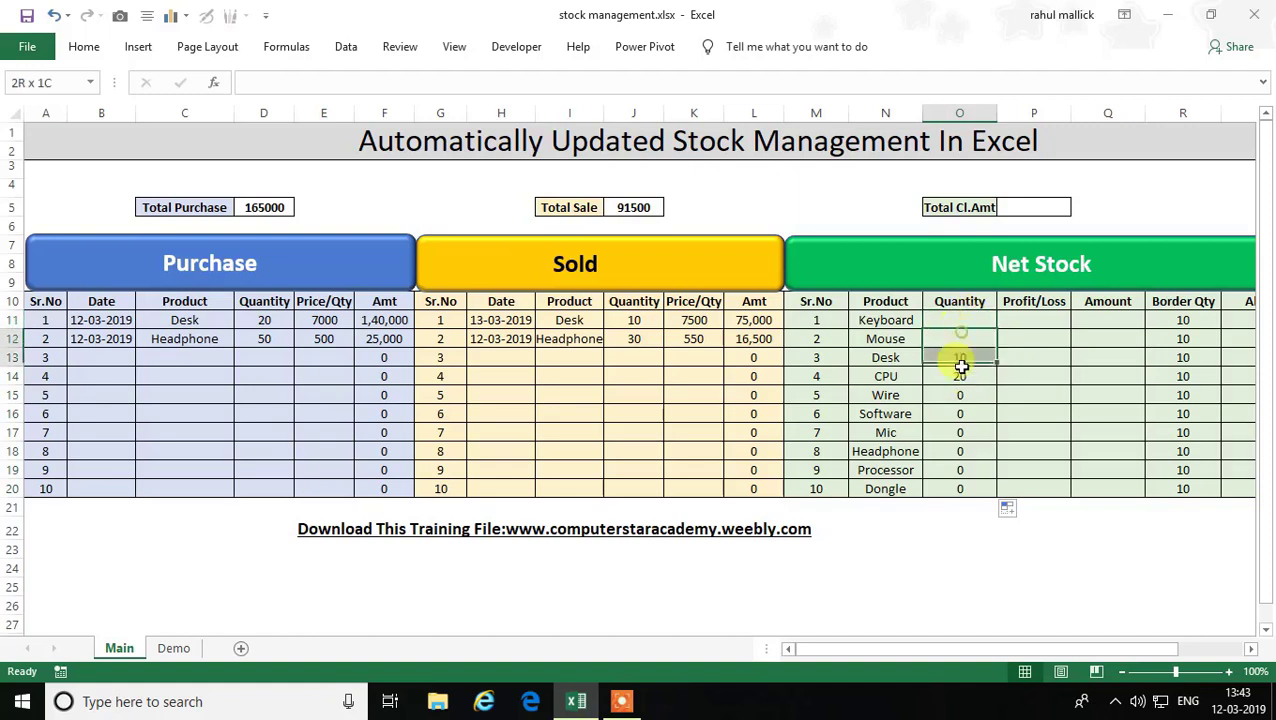
{"action": "left_click", "coordinate": [963, 355]}
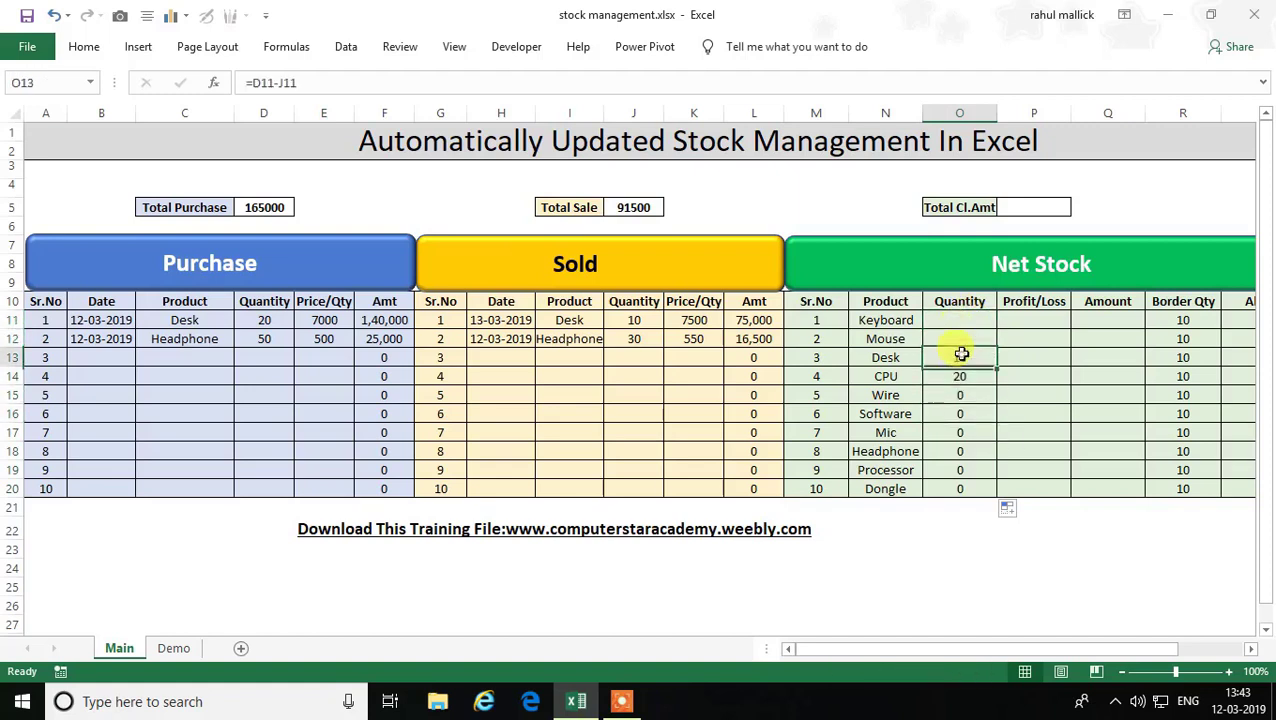
- Log purchase row 16: date 12-03-2019, Desk, quantity 30 at 7000
{"action": "left_click", "coordinate": [103, 414]}
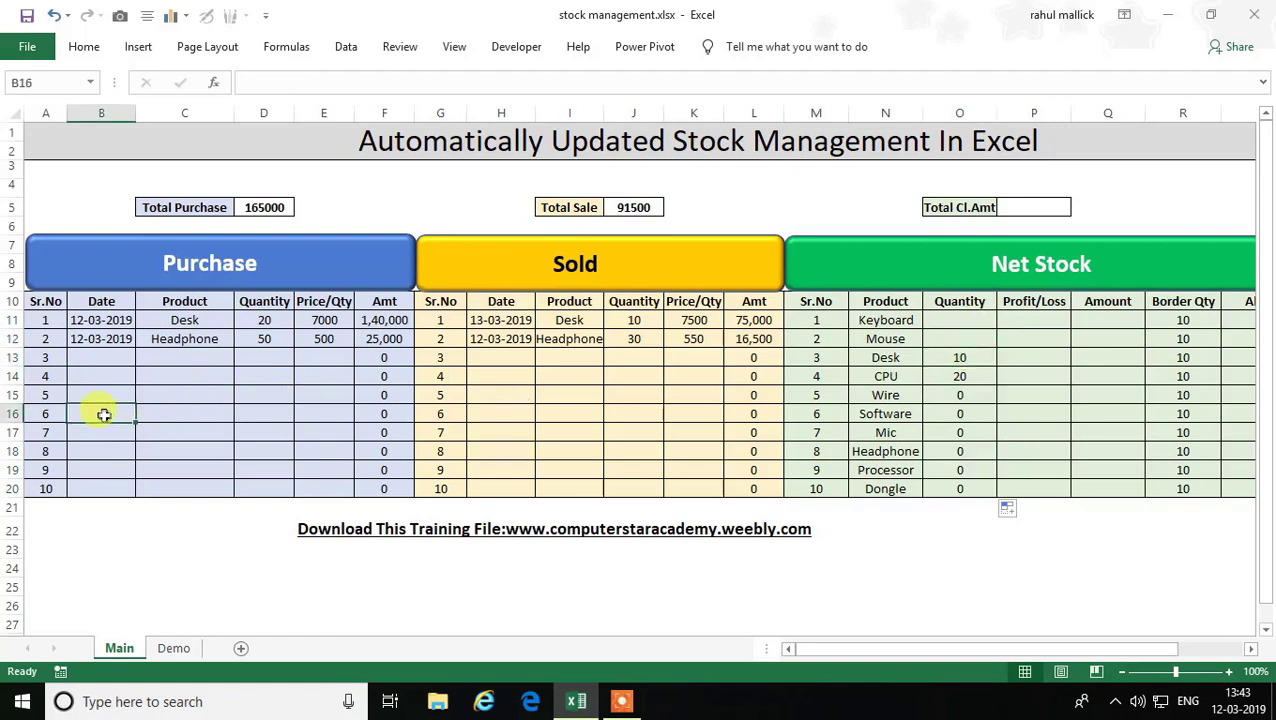
{"action": "key", "text": "ctrl+semicolon"}
{"action": "left_click", "coordinate": [156, 414]}
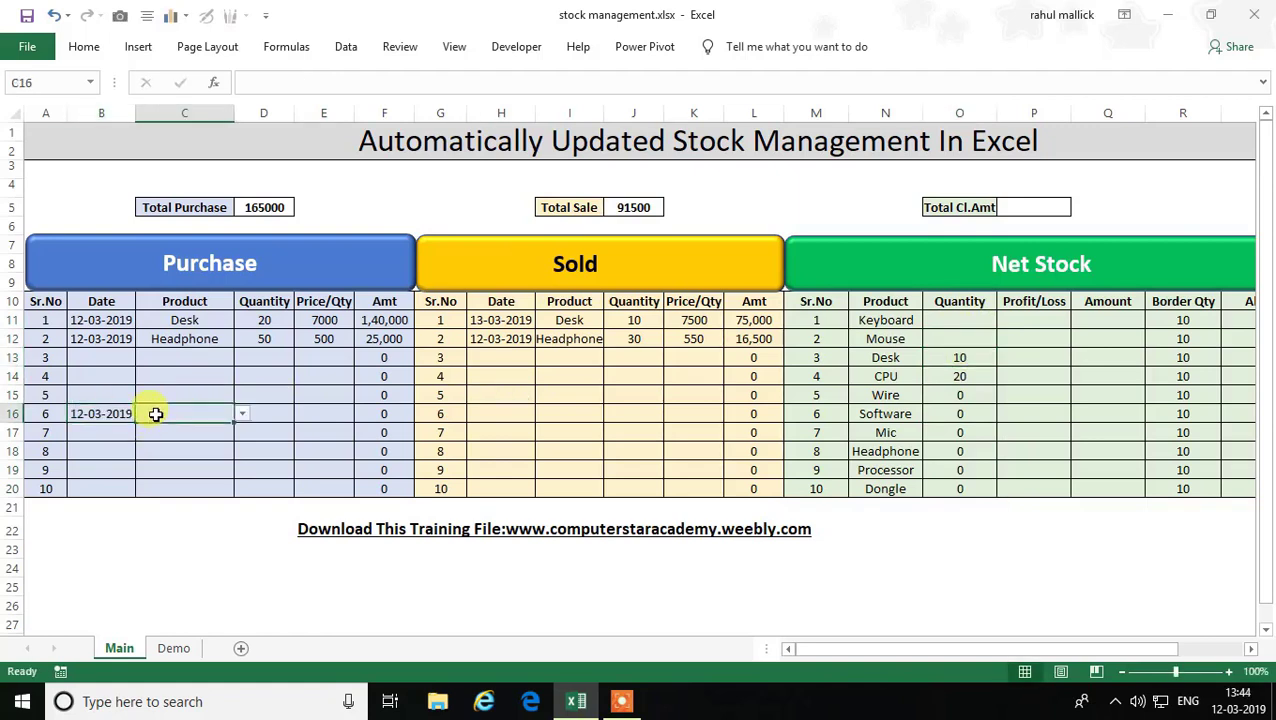
{"action": "left_click", "coordinate": [242, 414]}
{"action": "left_click", "coordinate": [191, 452]}
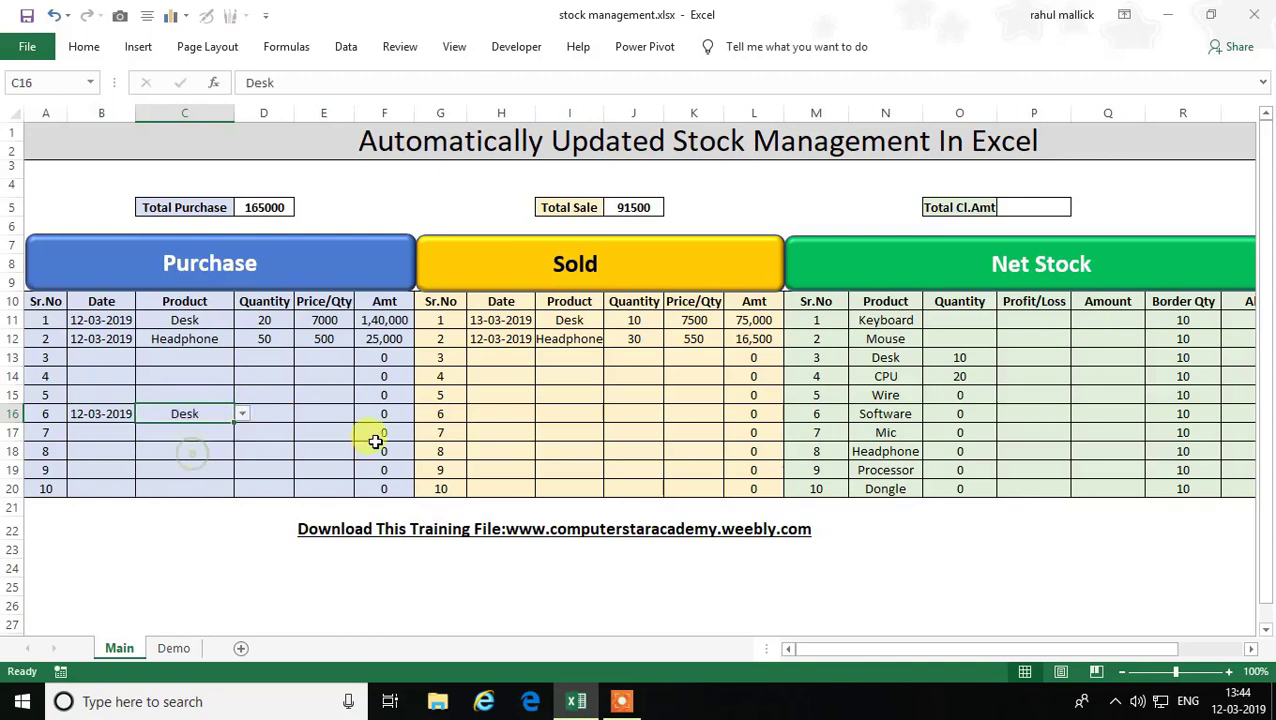
{"action": "left_click", "coordinate": [267, 416]}
{"action": "type", "text": "3"}
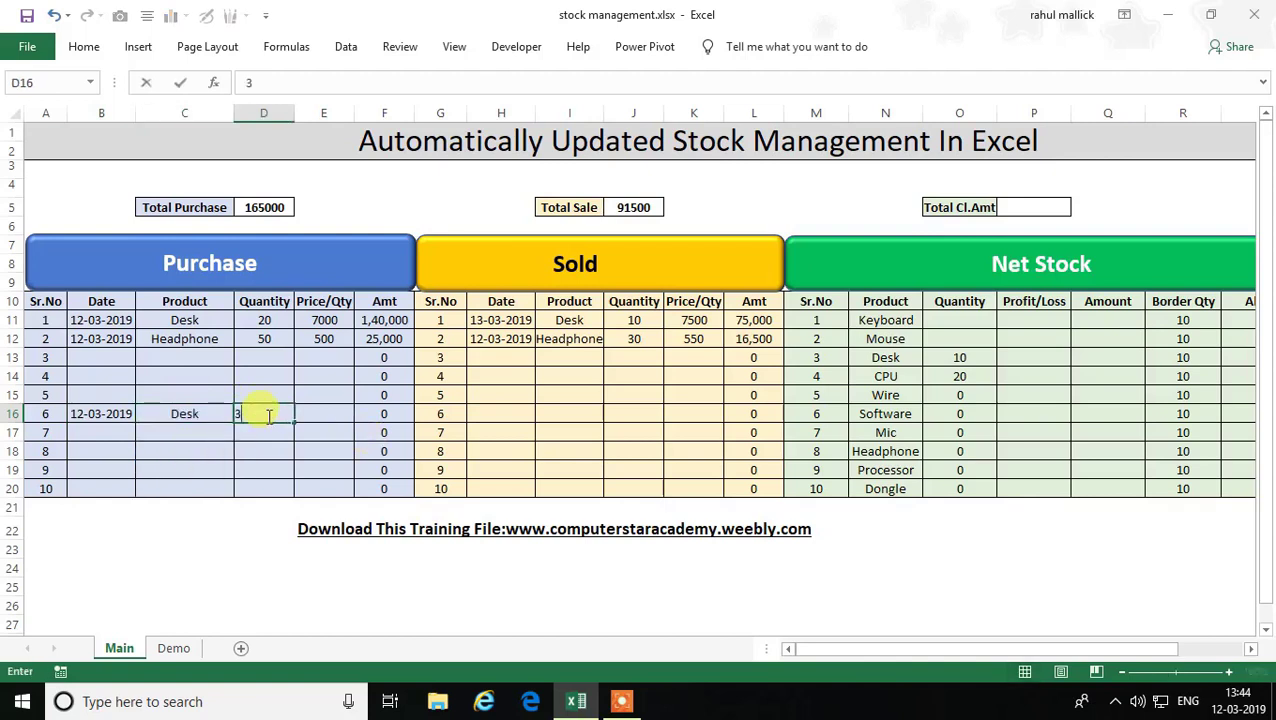
{"action": "type", "text": "20"}
{"action": "key", "text": "Tab"}
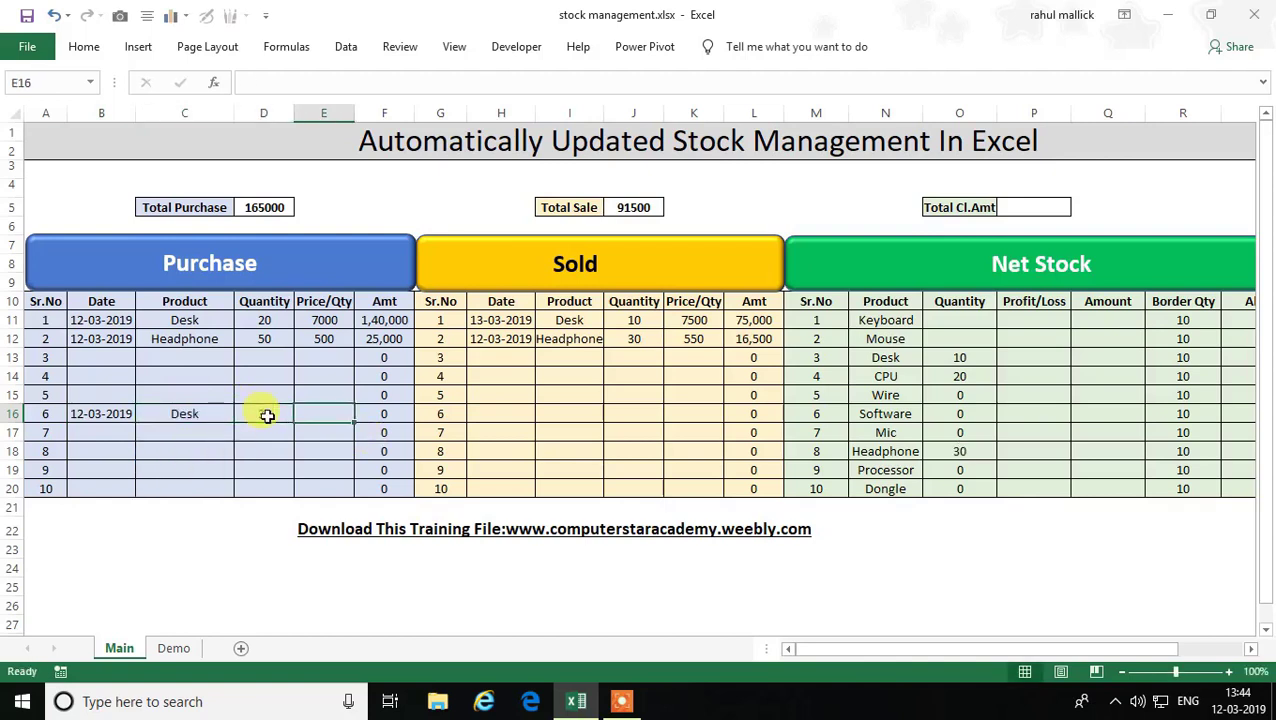
{"action": "type", "text": "7"}
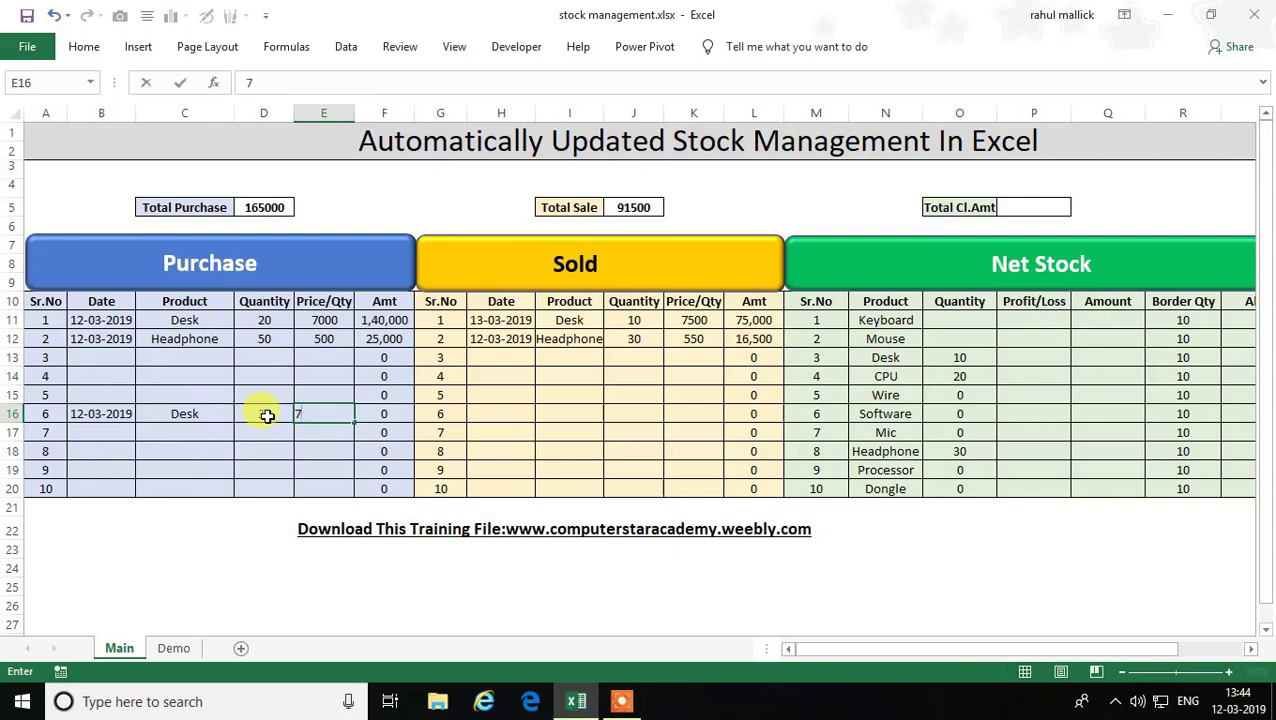
{"action": "type", "text": "000"}
{"action": "key", "text": "Tab"}
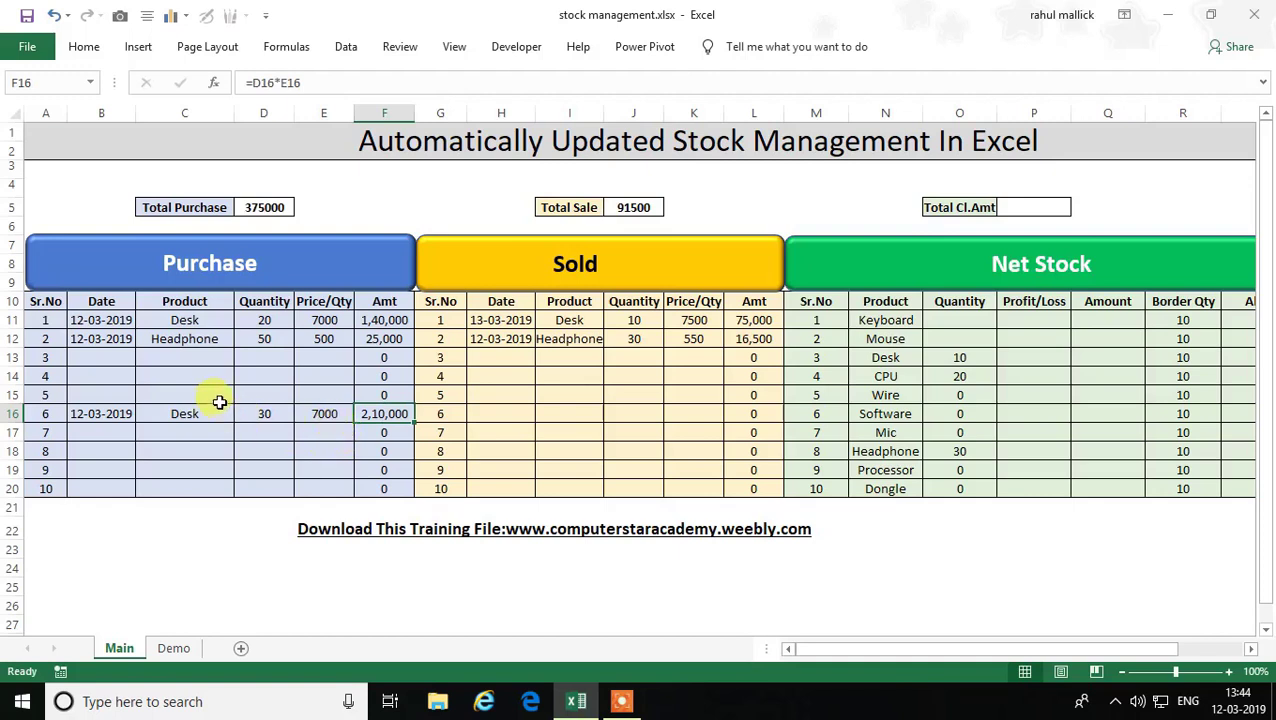
{"action": "left_click", "coordinate": [262, 320]}
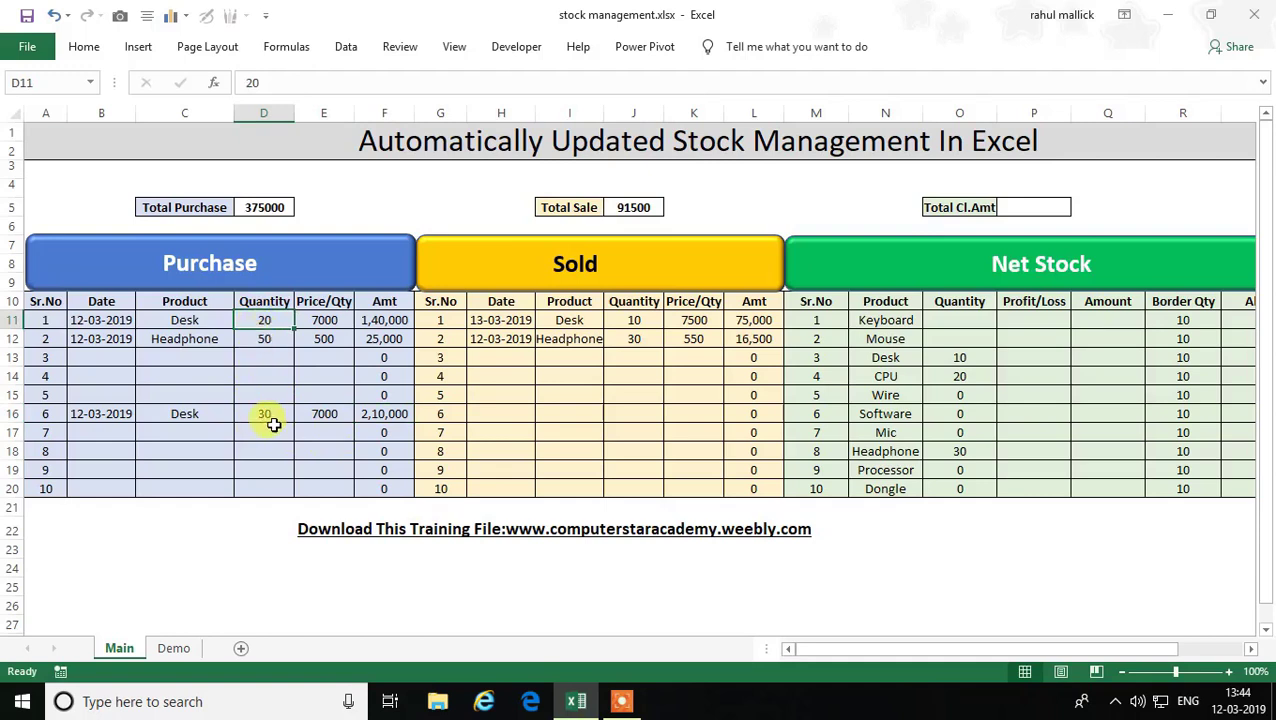
- Check the Desk values in D11 and J11, then review O13's =D11-J11 references
{"action": "left_click", "coordinate": [634, 323]}
{"action": "left_click", "coordinate": [973, 360]}
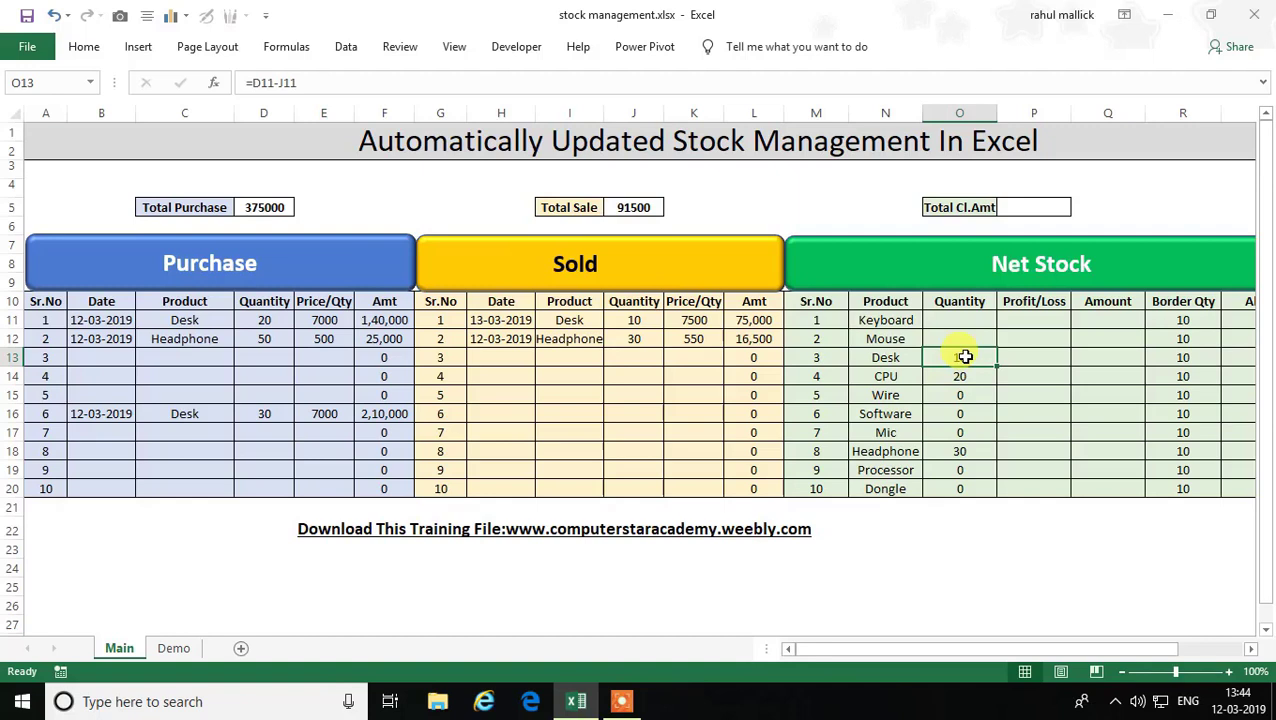
{"action": "double_click", "coordinate": [965, 357]}
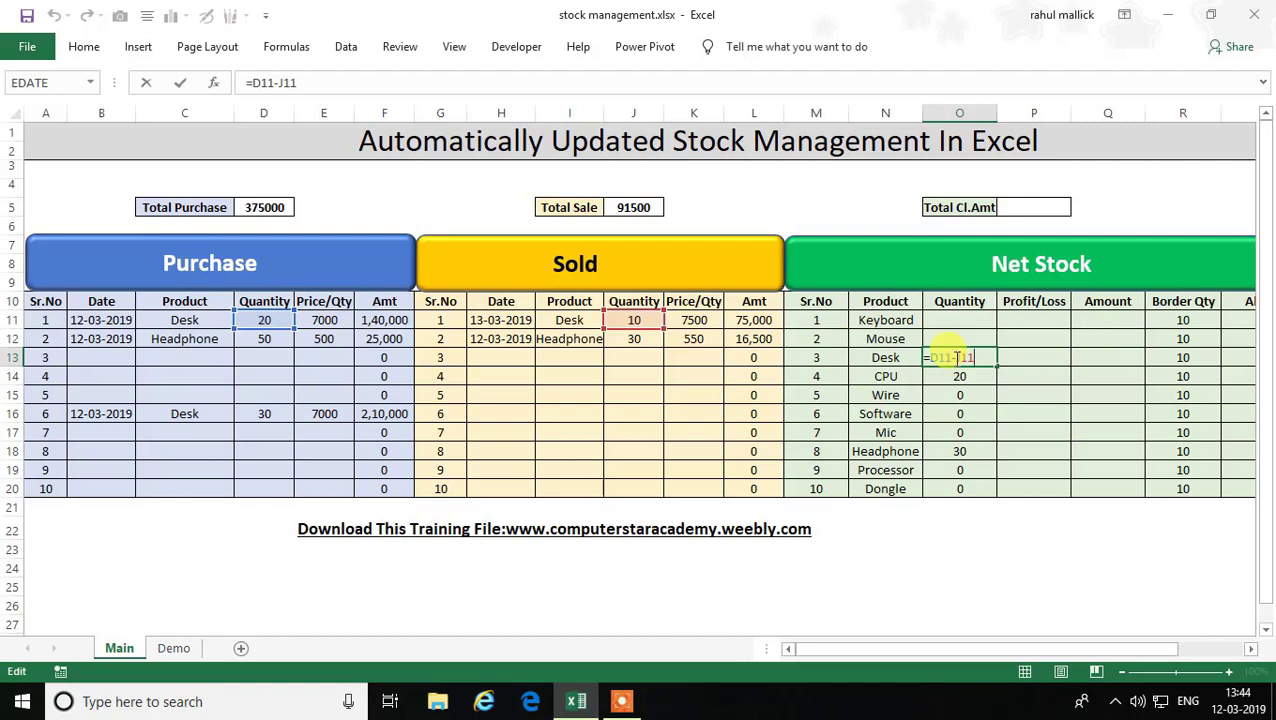
{"action": "key", "text": "Return"}
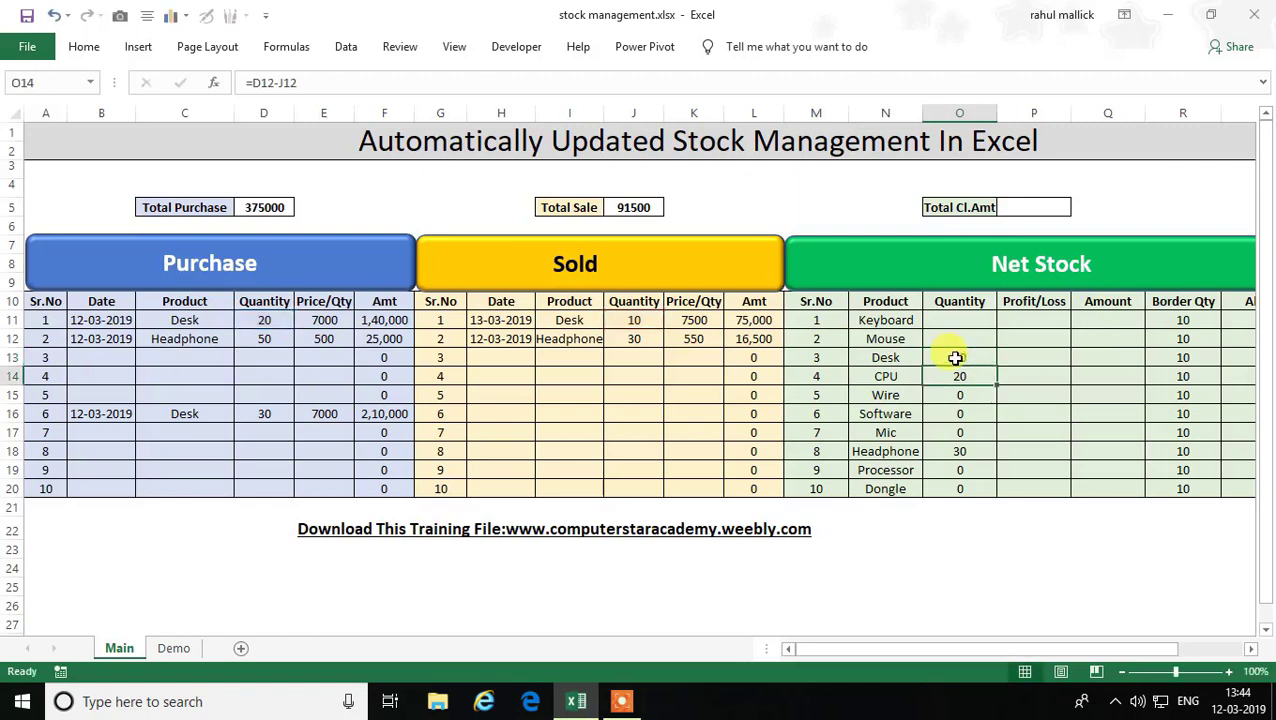
- Delete the old subtraction results from Net Stock Quantity and return to O11
{"action": "key", "text": "Down"}
{"action": "key", "text": "Up"}
{"action": "key", "text": "Up"}
{"action": "key", "text": "Up"}
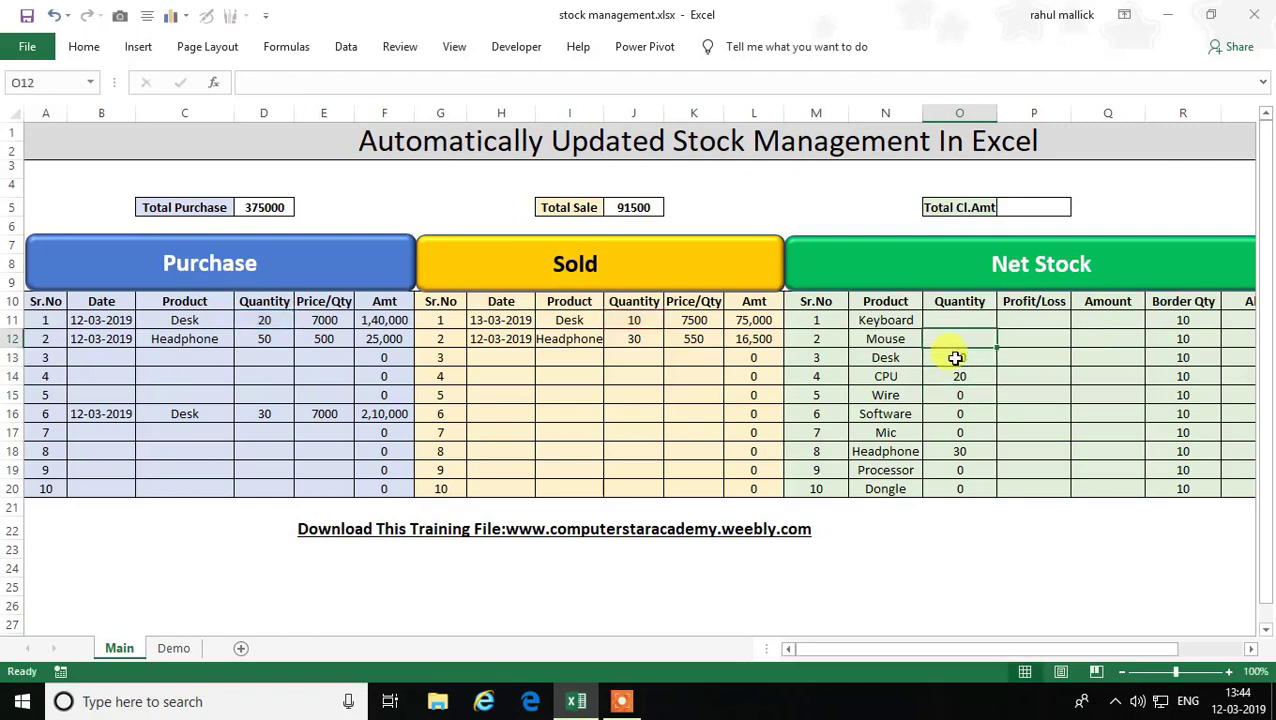
{"action": "key", "text": "shift+Down"}
{"action": "key", "text": "shift+Down"}
{"action": "key", "text": "shift+Down"}
{"action": "key", "text": "shift+Down"}
{"action": "key", "text": "shift+Down"}
{"action": "key", "text": "shift+Down"}
{"action": "key", "text": "shift+Down"}
{"action": "key", "text": "Delete"}
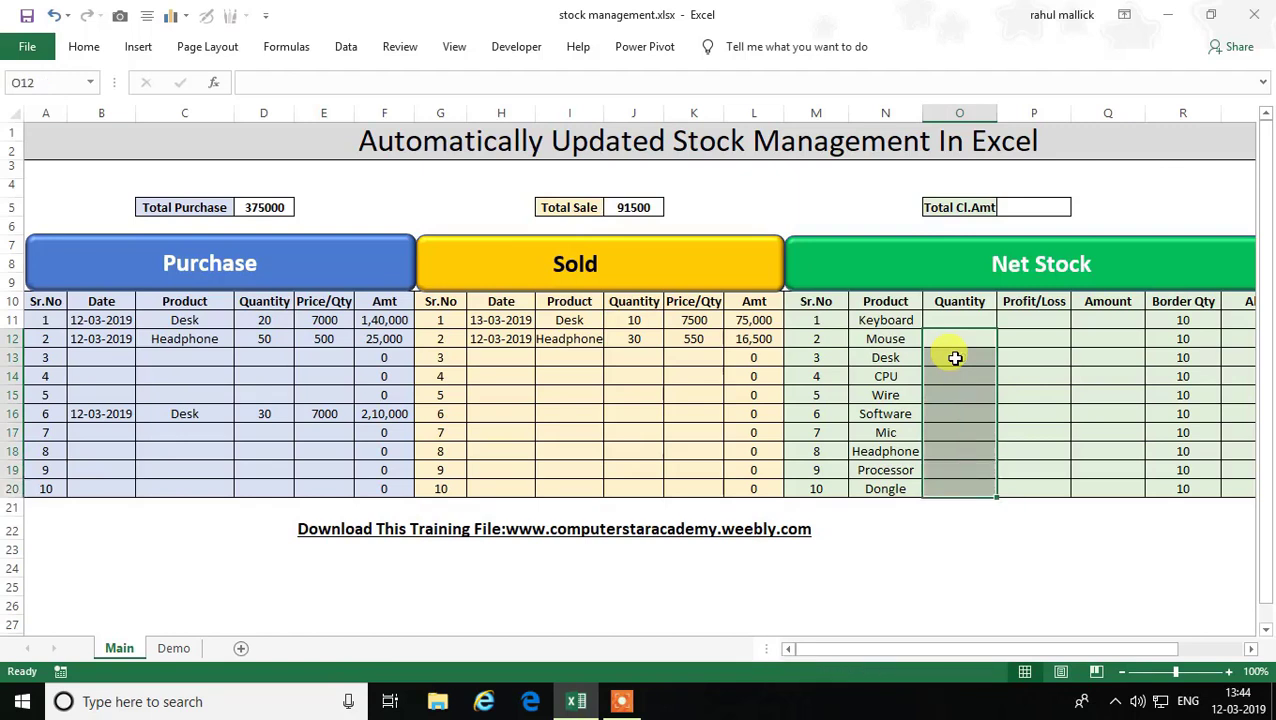
{"action": "key", "text": "Up"}
{"action": "key", "text": "Up"}
{"action": "key", "text": "Down"}
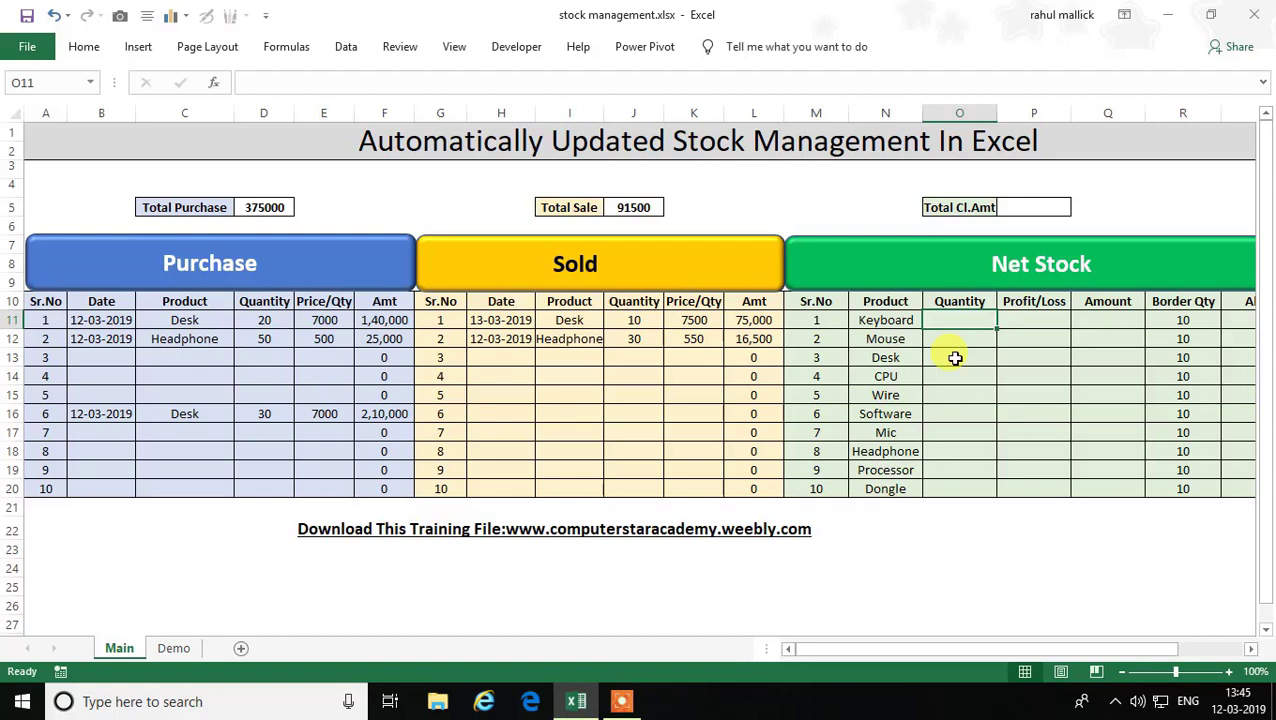
- Enter =SUMIF($C$11:$C$20,N11,$D$11:$D$20) in O11 to total Keyboard's purchased quantity
{"action": "type", "text": "=SU"}
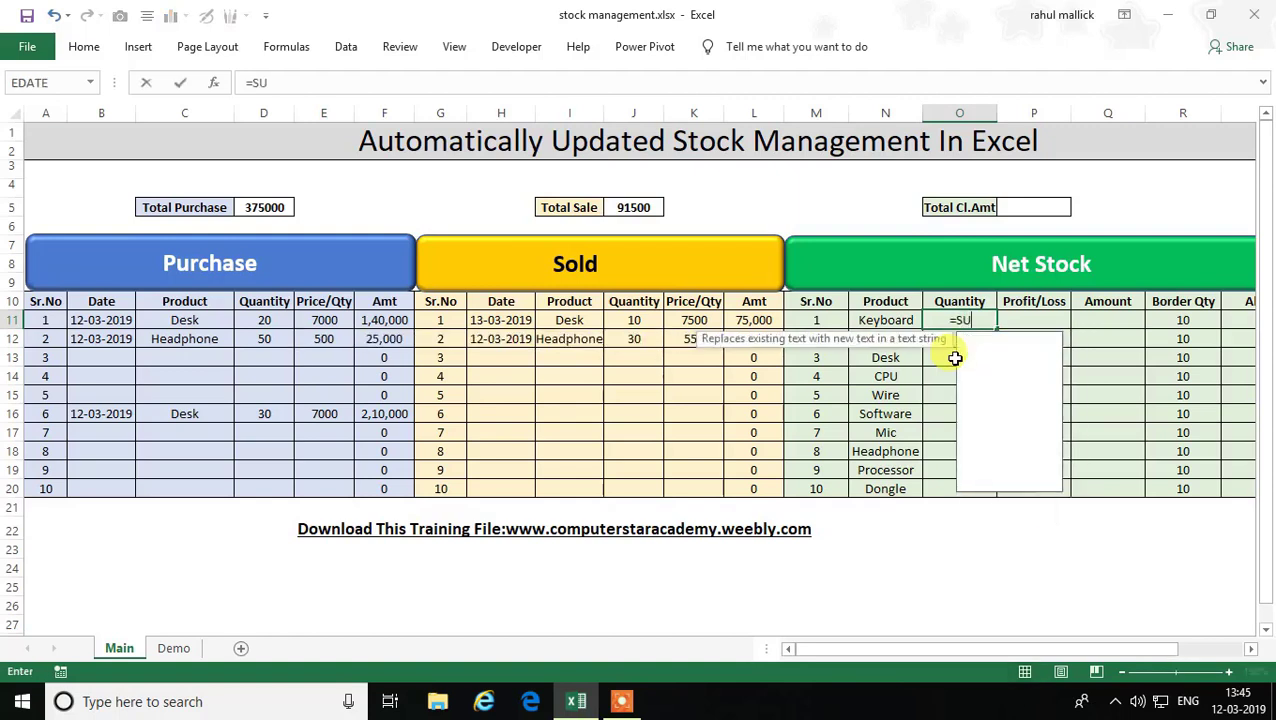
{"action": "type", "text": "MIF("}
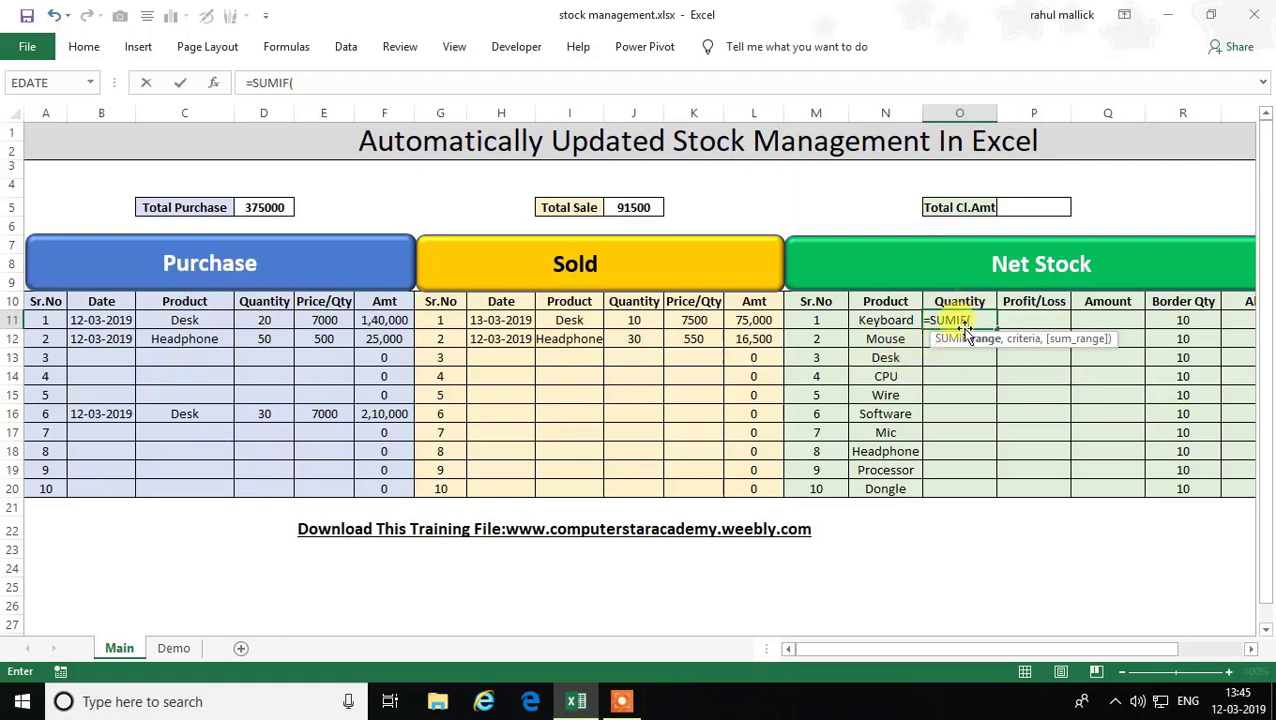
{"action": "left_click", "coordinate": [177, 325]}
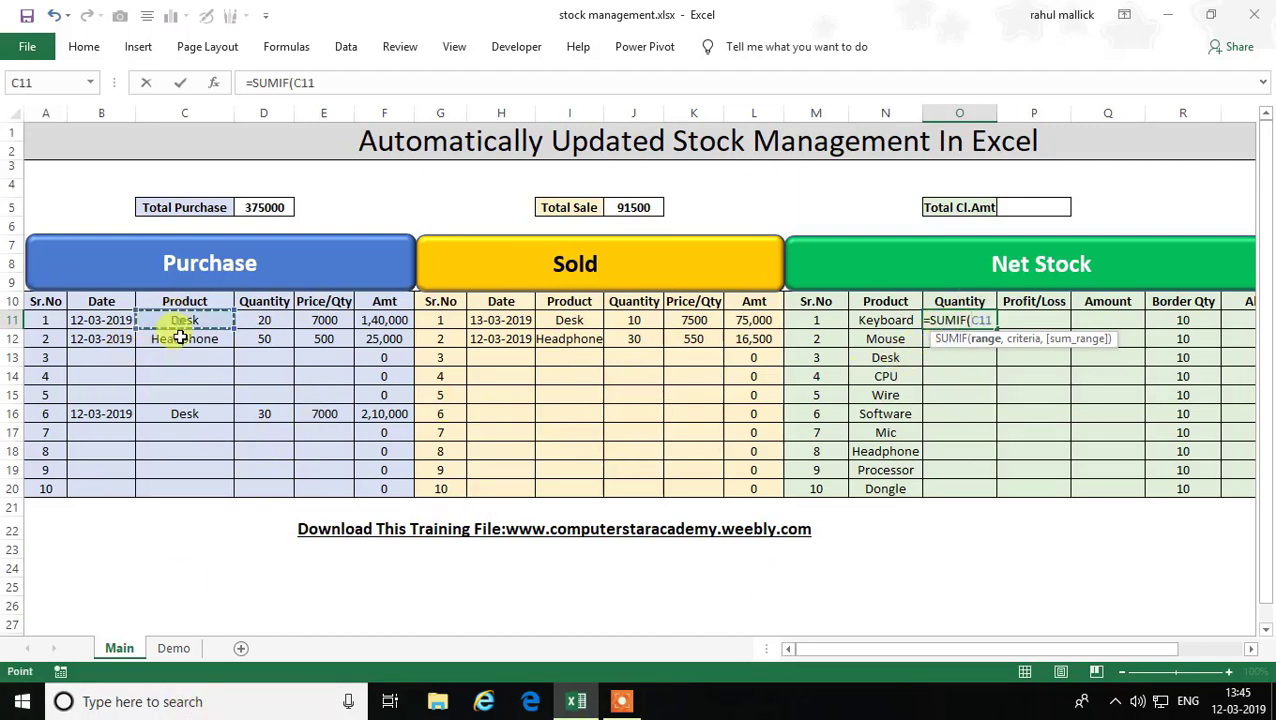
{"action": "left_click_drag", "start_coordinate": [181, 338], "coordinate": [186, 485]}
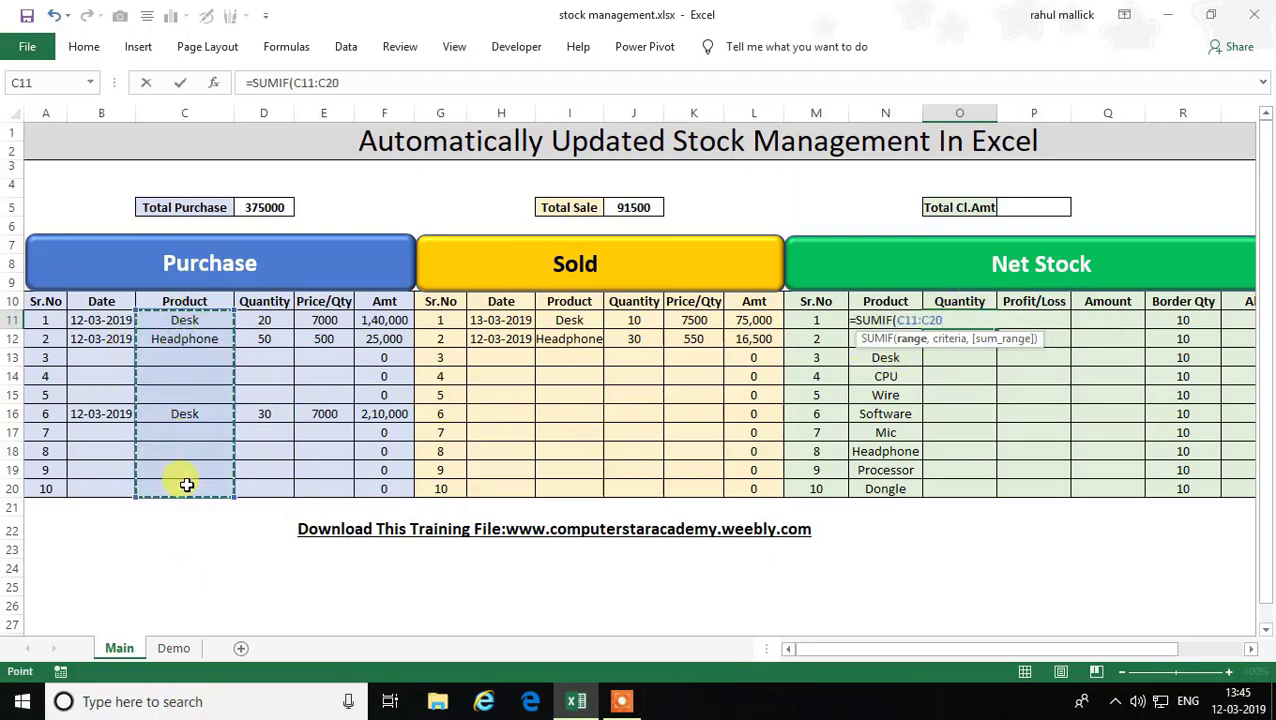
{"action": "key", "text": "F4"}
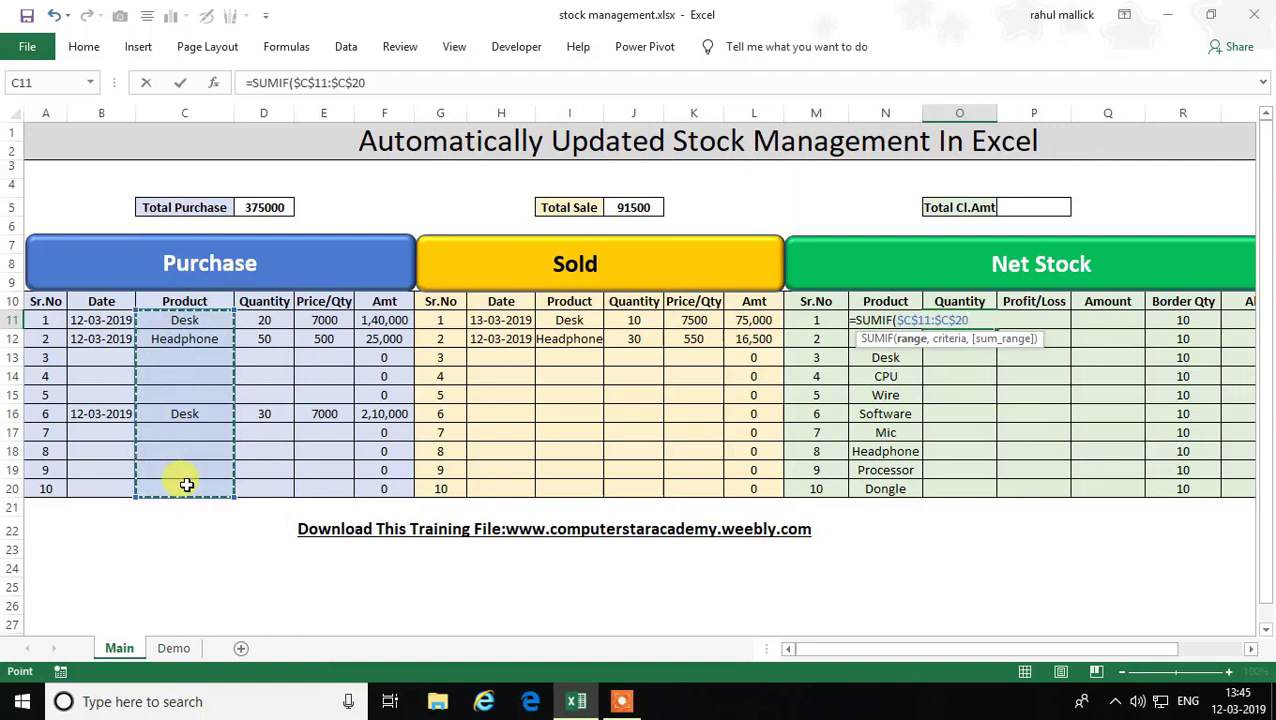
{"action": "type", "text": ","}
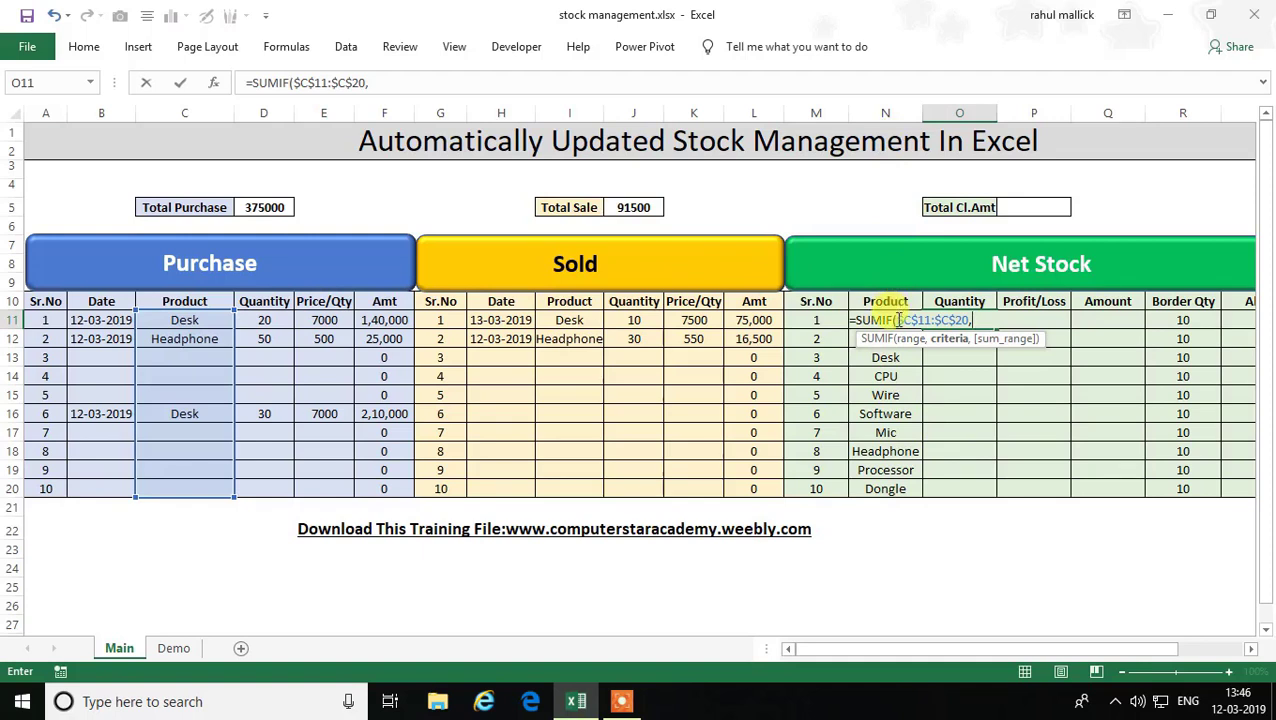
{"action": "type", "text": "N11"}
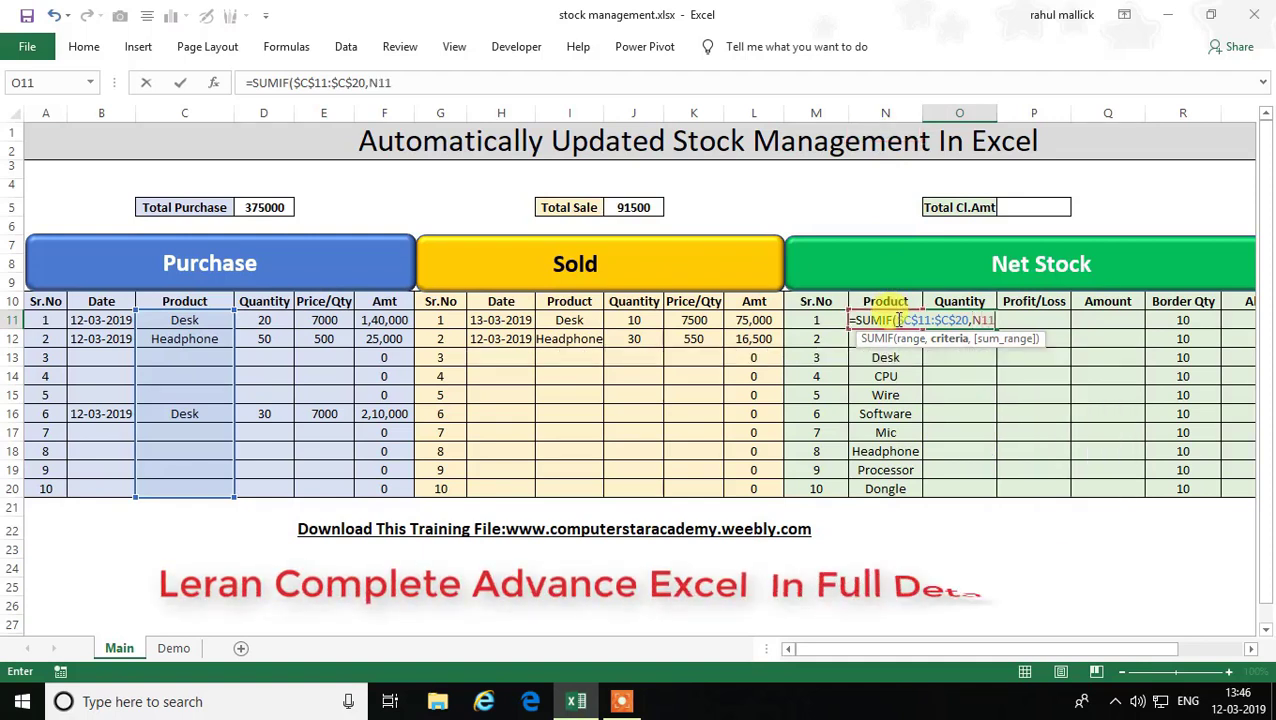
{"action": "type", "text": ","}
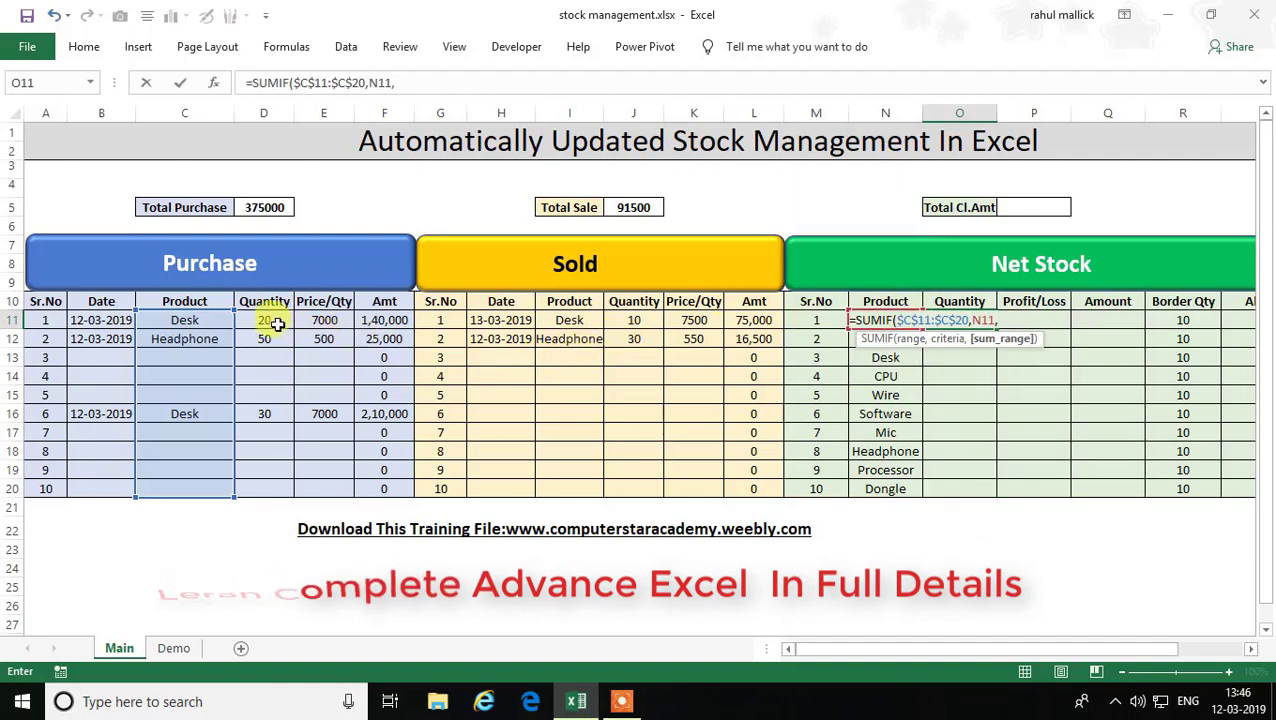
{"action": "left_click_drag", "start_coordinate": [265, 321], "coordinate": [252, 487]}
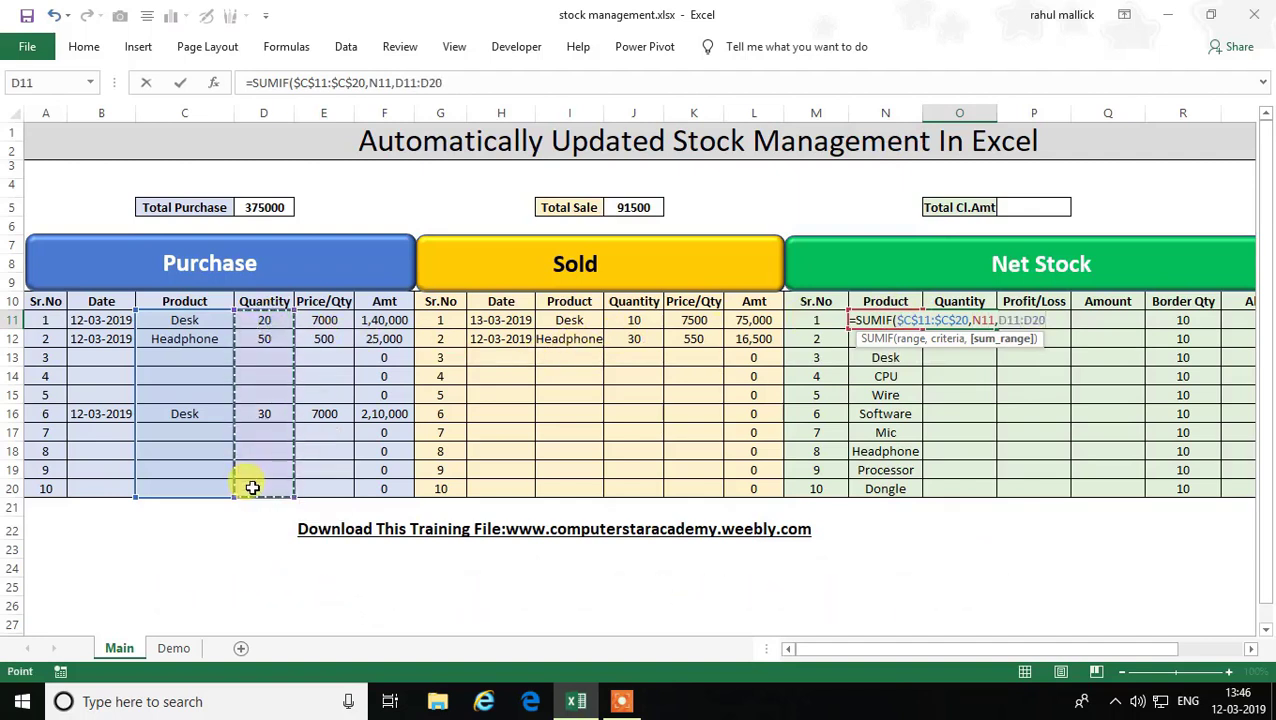
{"action": "key", "text": "F4"}
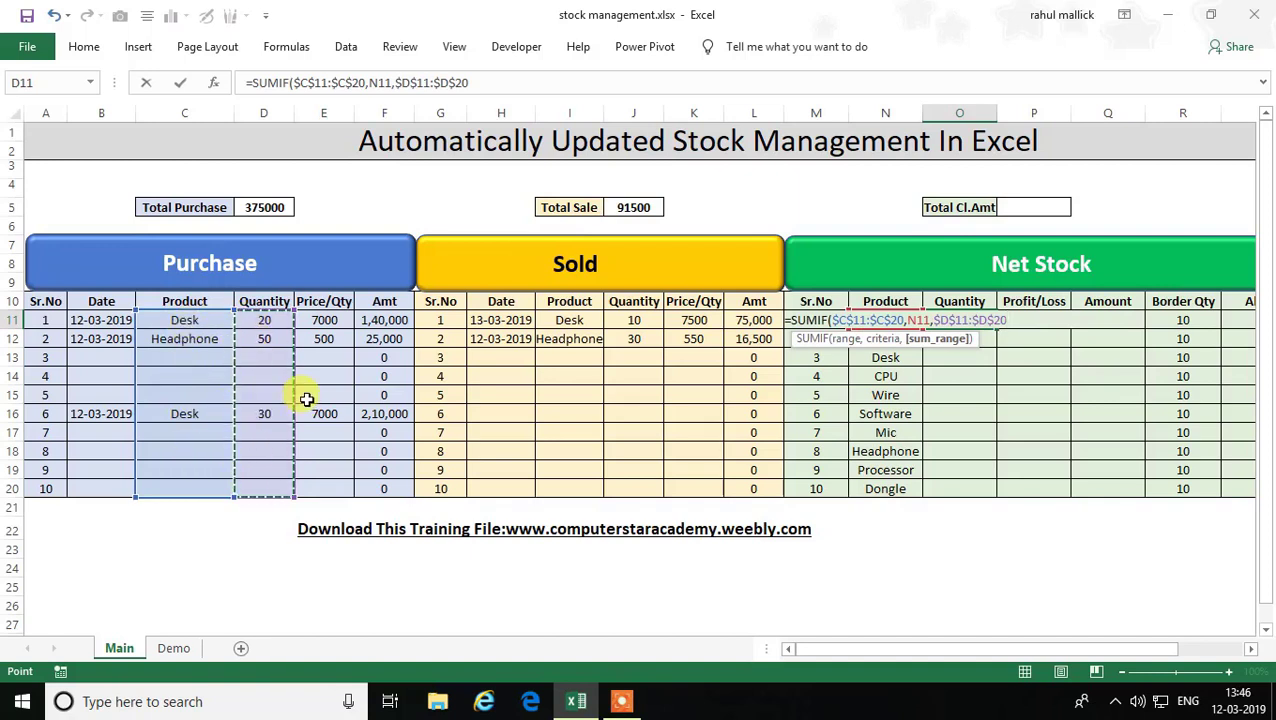
{"action": "key", "text": "Return"}
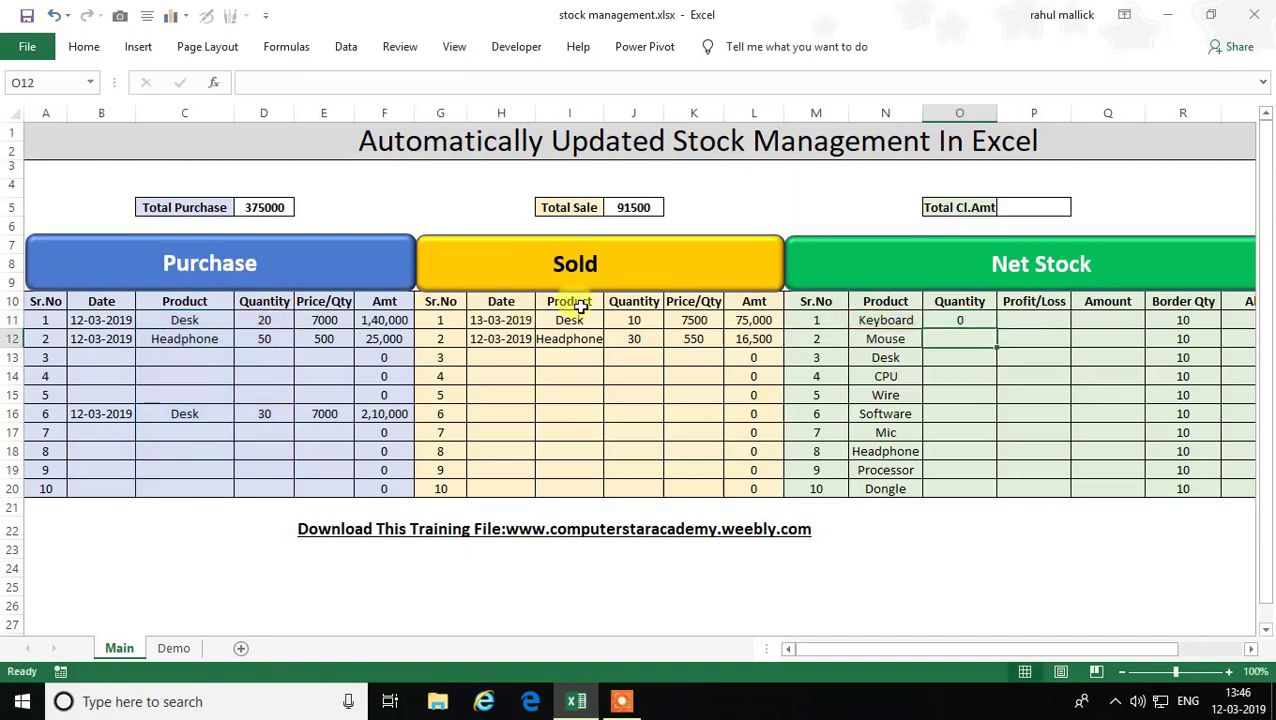
- Fill the SUMIF down to O20 and check Desk's result of 50
{"action": "left_click", "coordinate": [960, 320]}
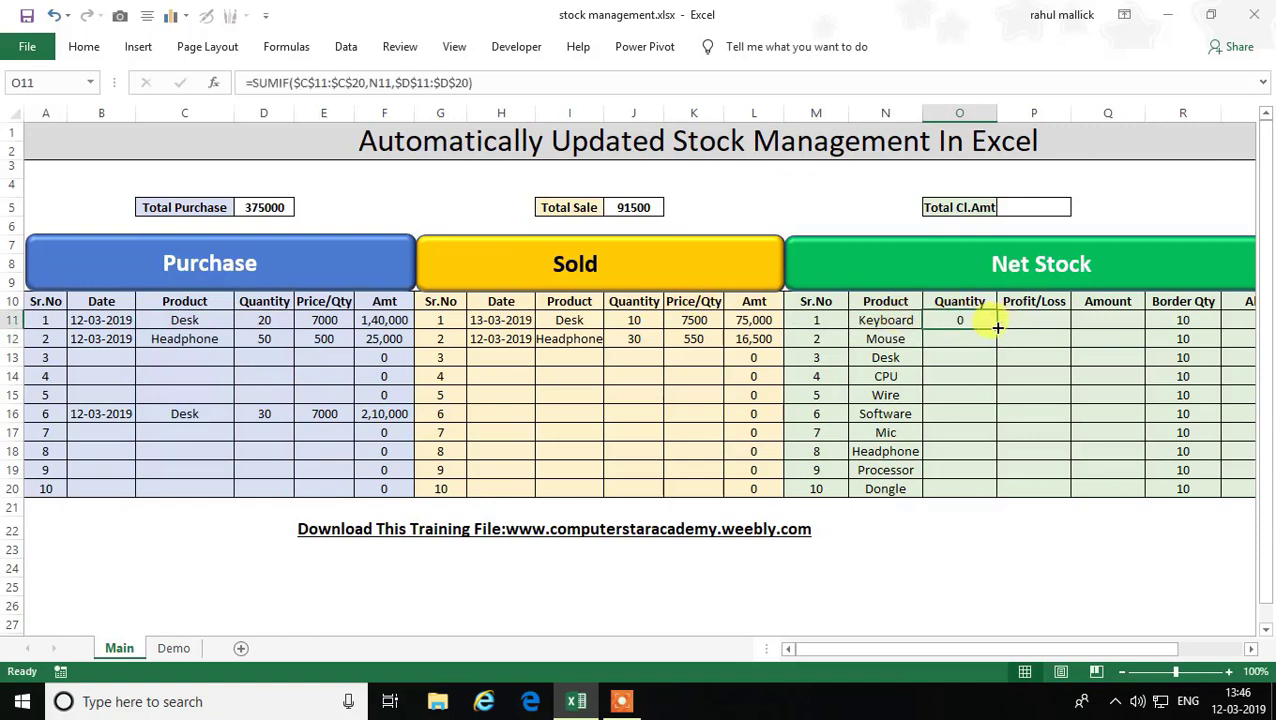
{"action": "left_click_drag", "start_coordinate": [997, 327], "coordinate": [1000, 489]}
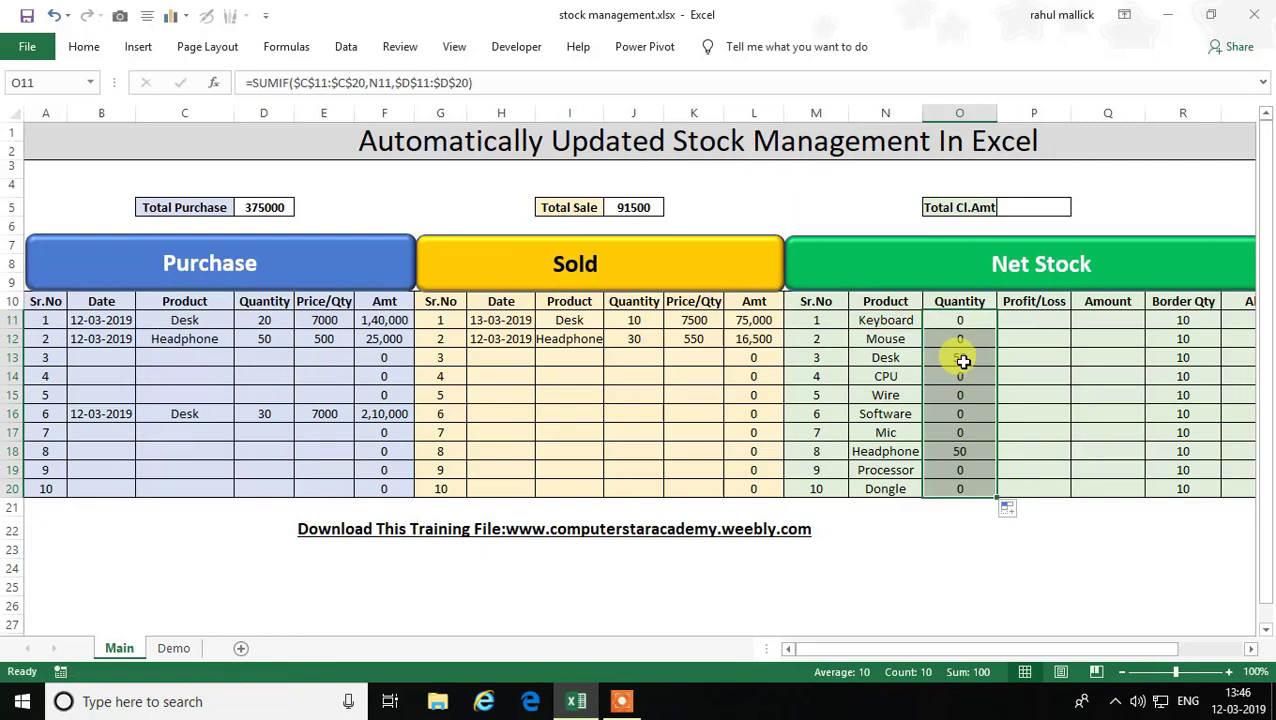
{"action": "left_click", "coordinate": [963, 361]}
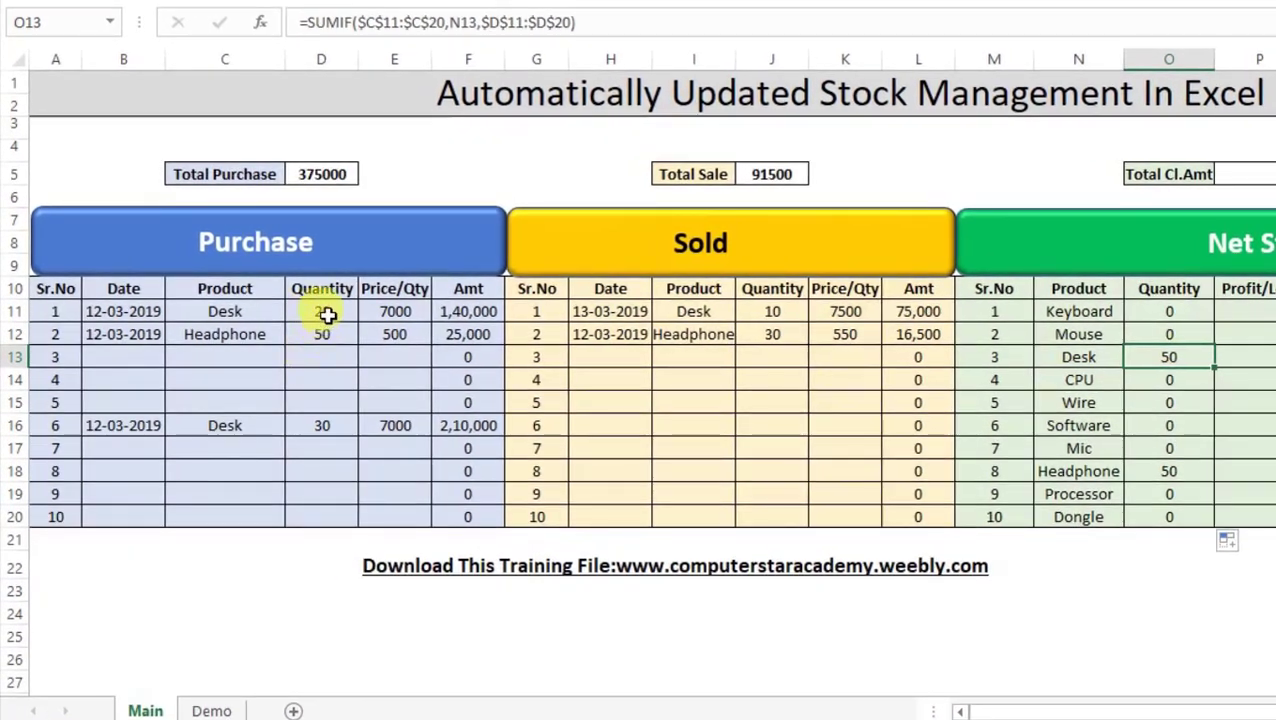
- Check the purchased Desk quantities, then append a SUMIF over Sold products $I$11:$I$20 to O11
{"action": "left_click", "coordinate": [326, 318]}
{"action": "left_click", "coordinate": [352, 428]}
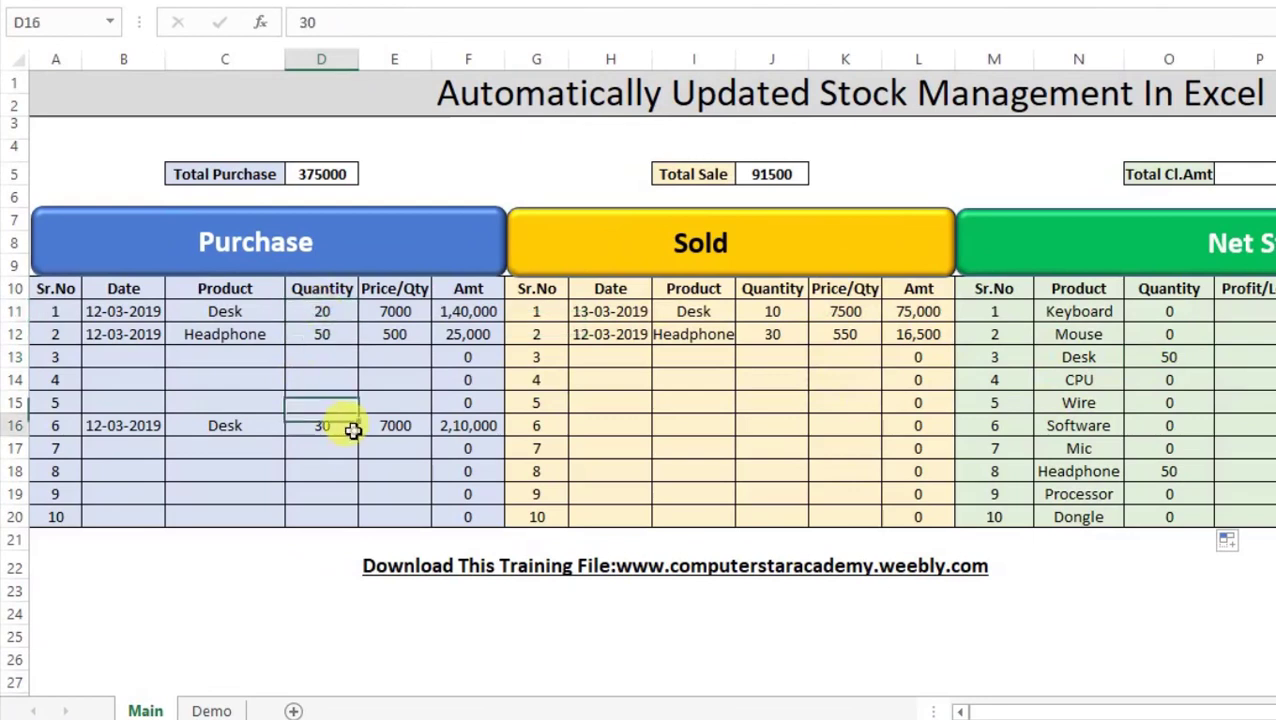
{"action": "left_click", "coordinate": [1196, 316]}
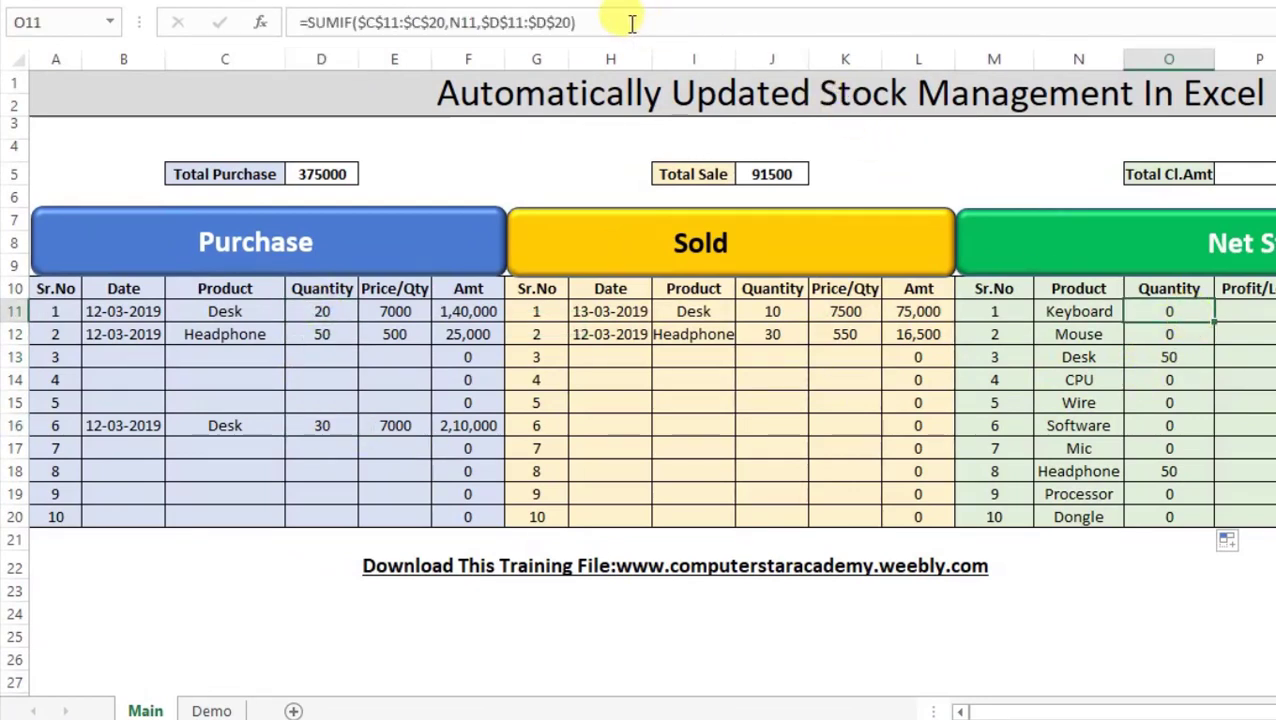
{"action": "left_click", "coordinate": [632, 24]}
{"action": "type", "text": "S"}
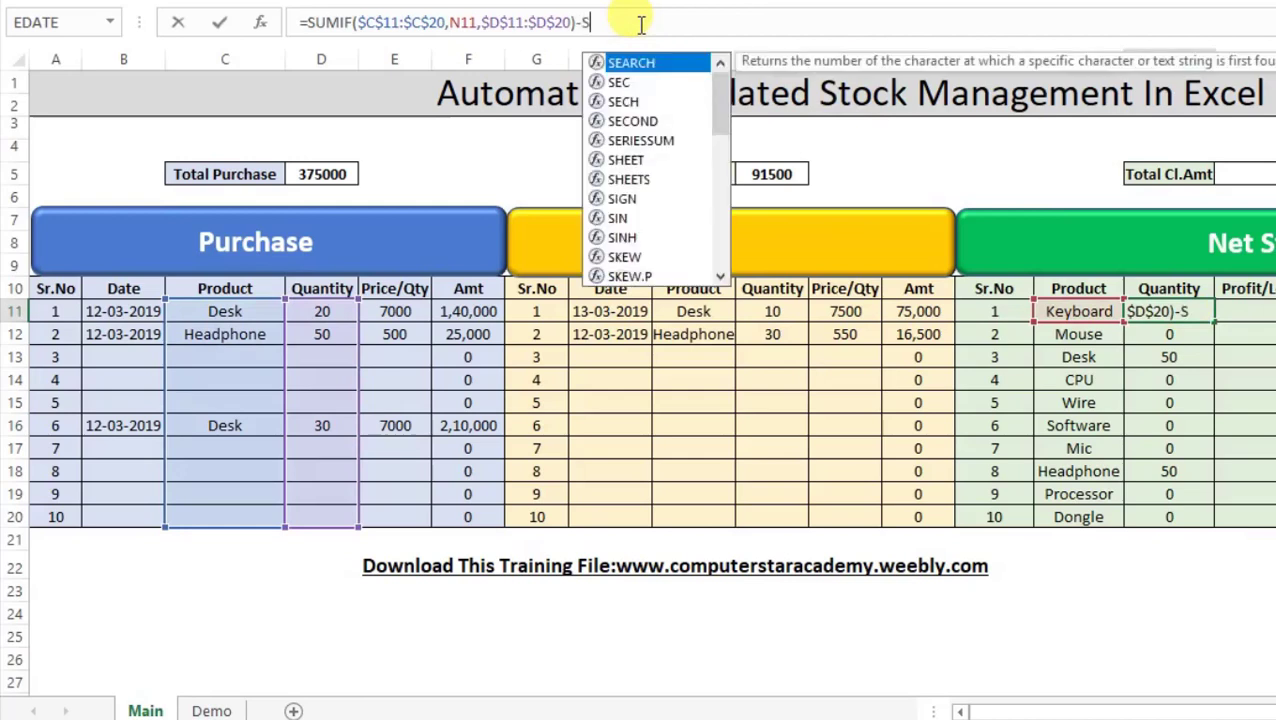
{"action": "type", "text": "UMIF("}
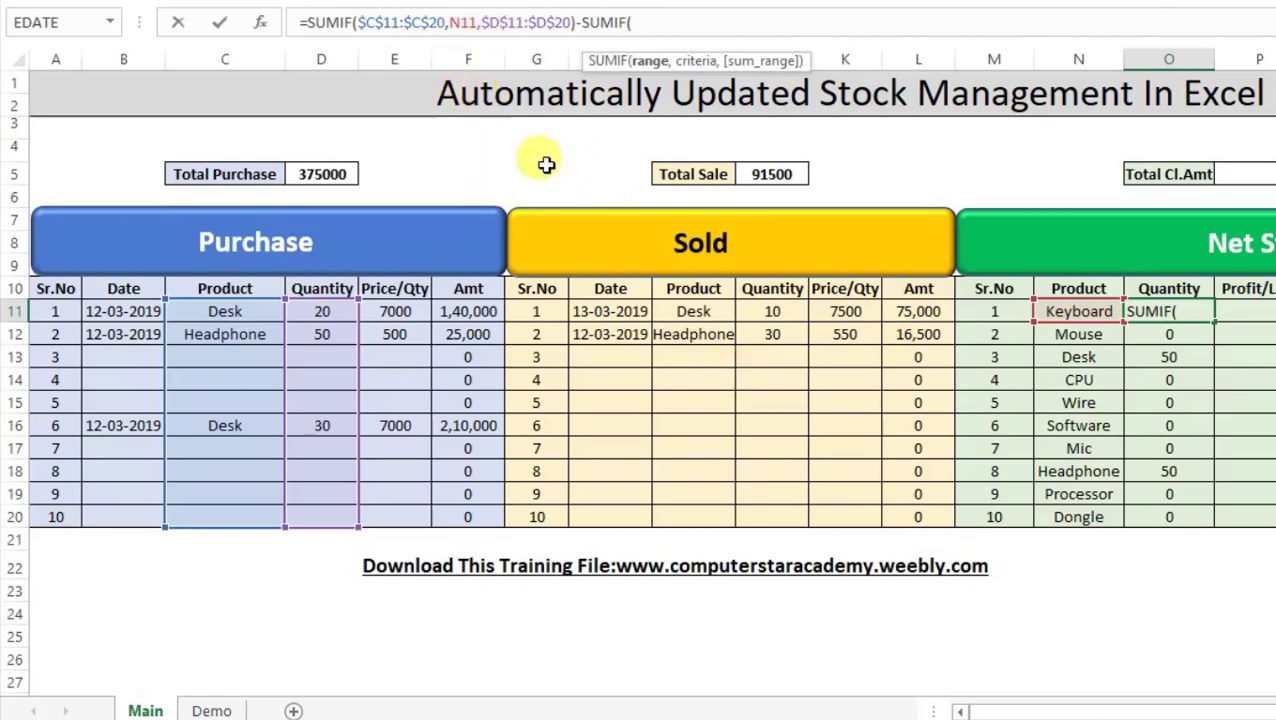
{"action": "left_click_drag", "start_coordinate": [700, 311], "coordinate": [699, 517]}
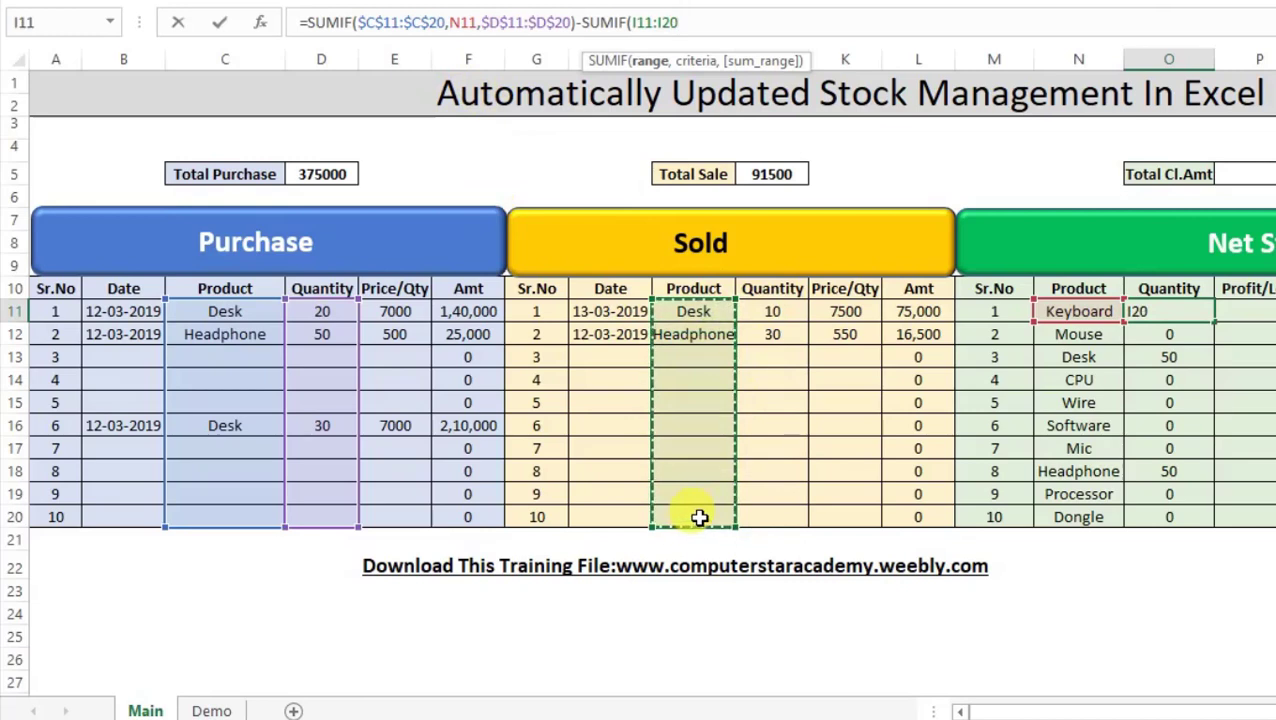
{"action": "key", "text": "F4"}
{"action": "type", "text": "$I$20,"}
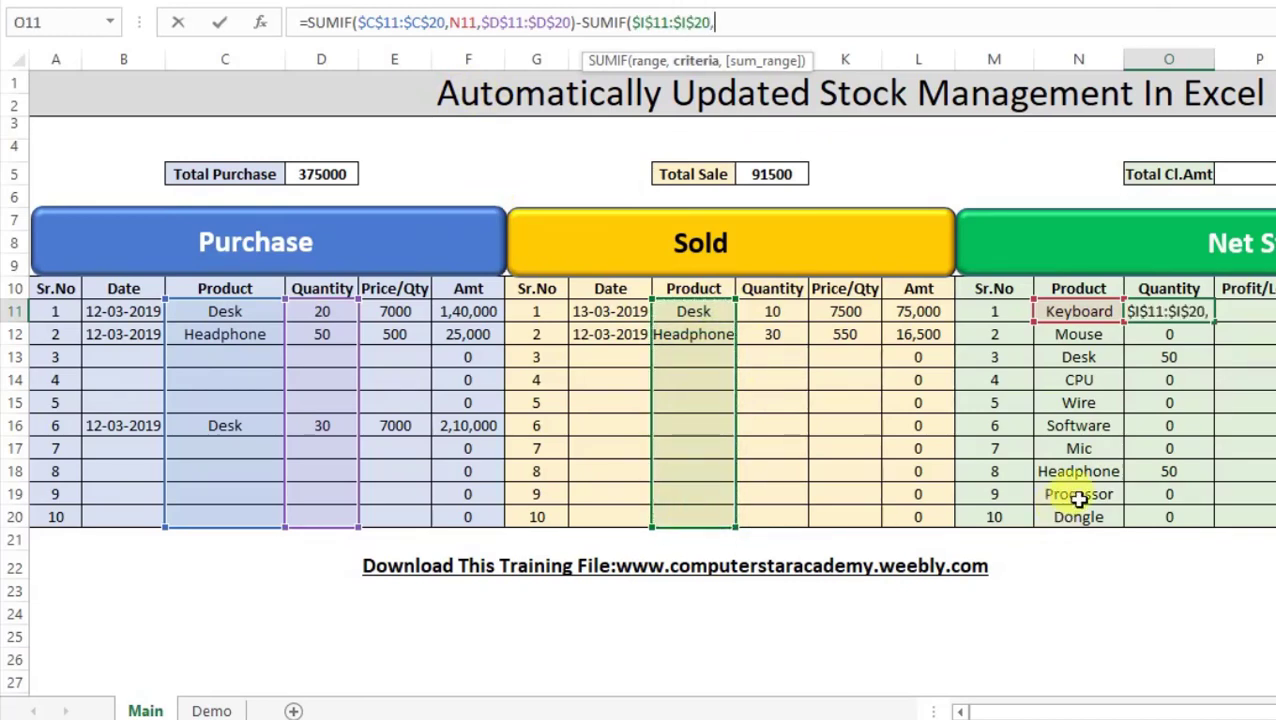
- Finish the subtraction with criteria N11 and sold quantities $J$11:$J$20, then fill down to O20
{"action": "left_click", "coordinate": [1095, 309]}
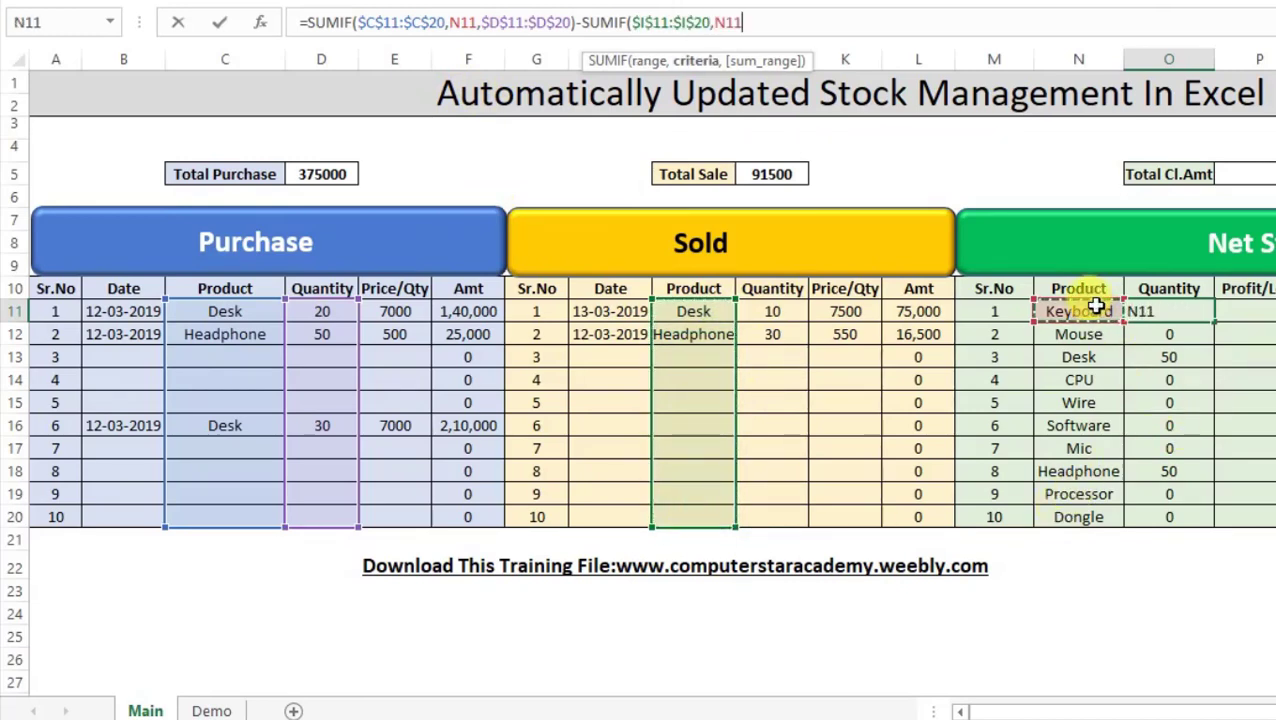
{"action": "type", "text": ","}
{"action": "left_click_drag", "start_coordinate": [778, 312], "coordinate": [783, 516]}
{"action": "key", "text": "F4"}
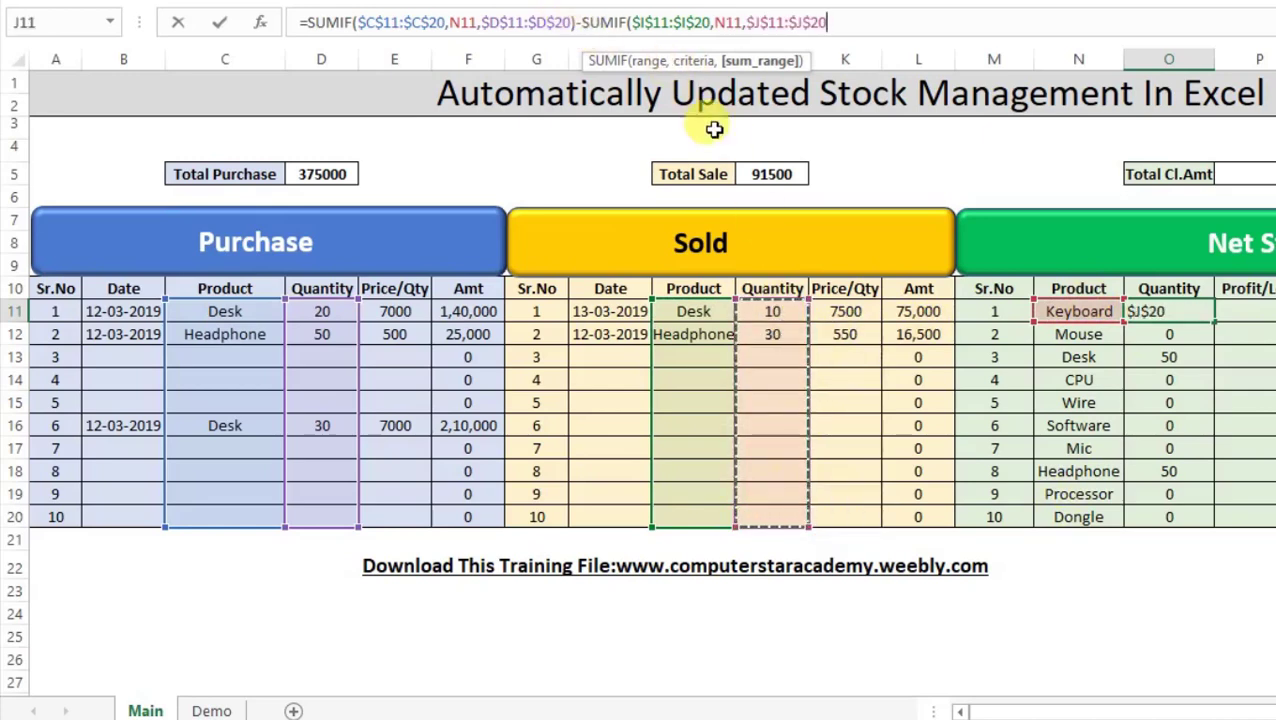
{"action": "key", "text": "Return"}
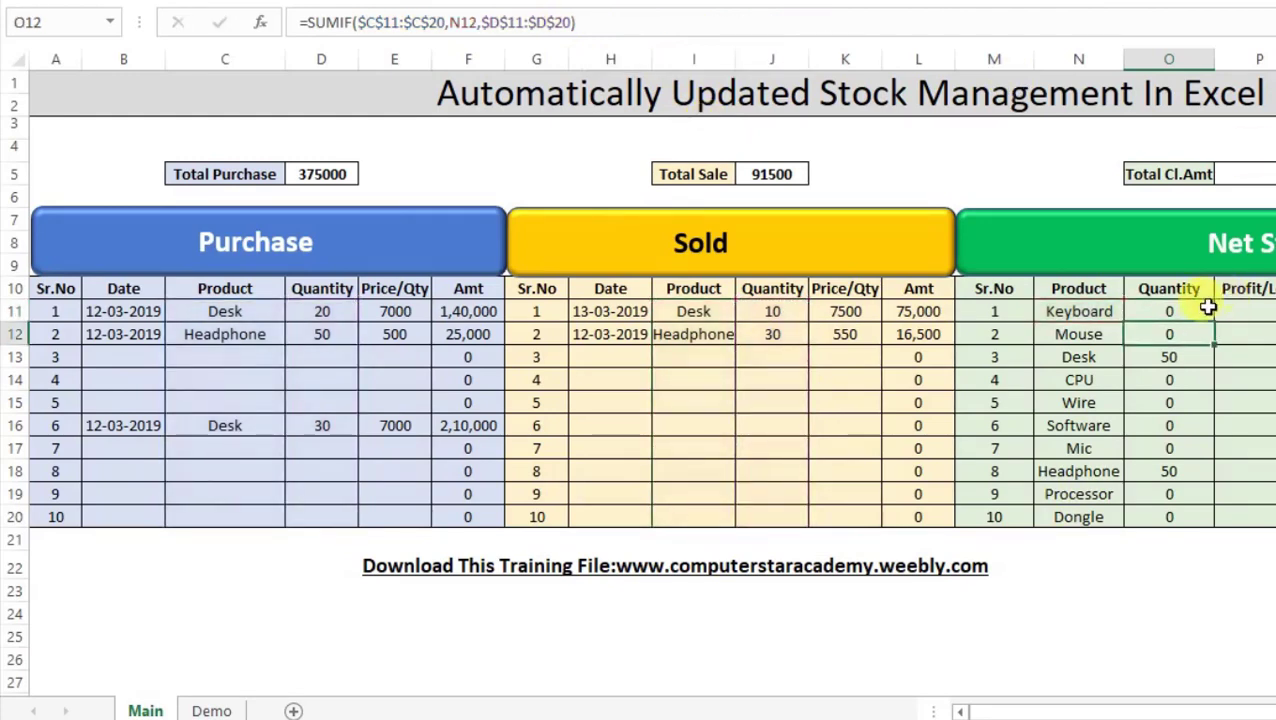
{"action": "left_click", "coordinate": [1208, 307]}
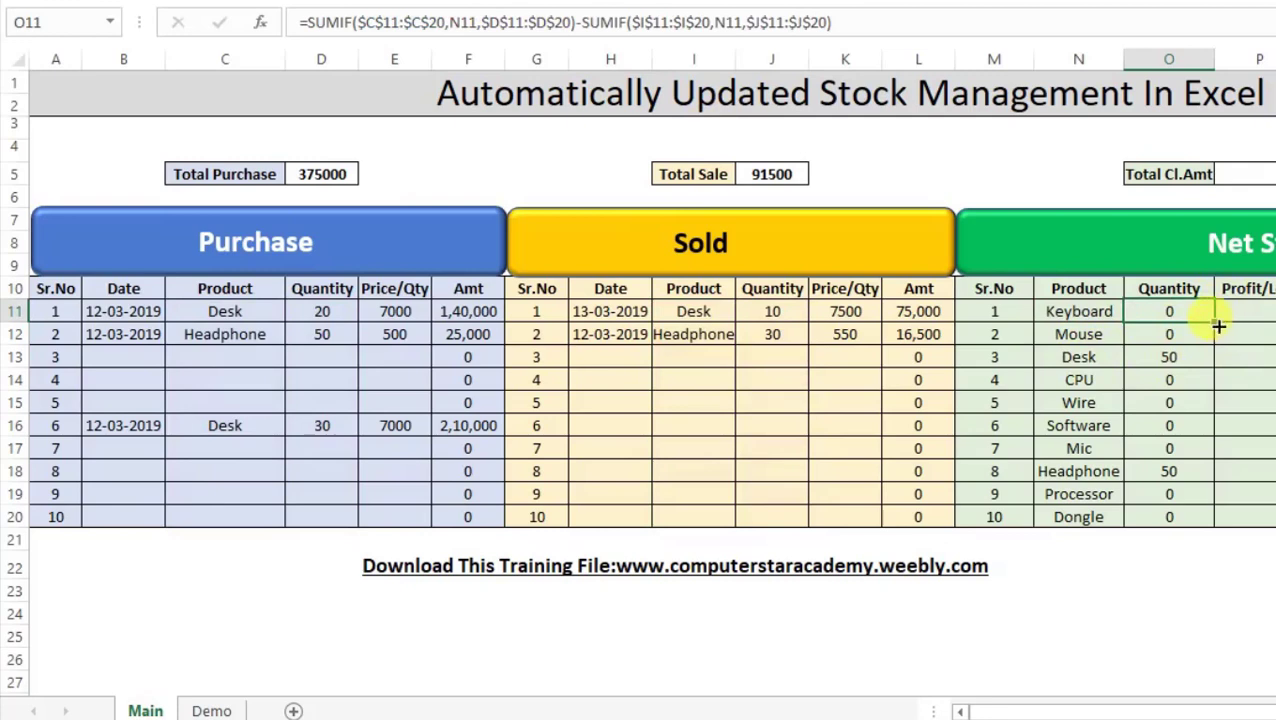
{"action": "left_click_drag", "start_coordinate": [1215, 323], "coordinate": [1224, 518]}
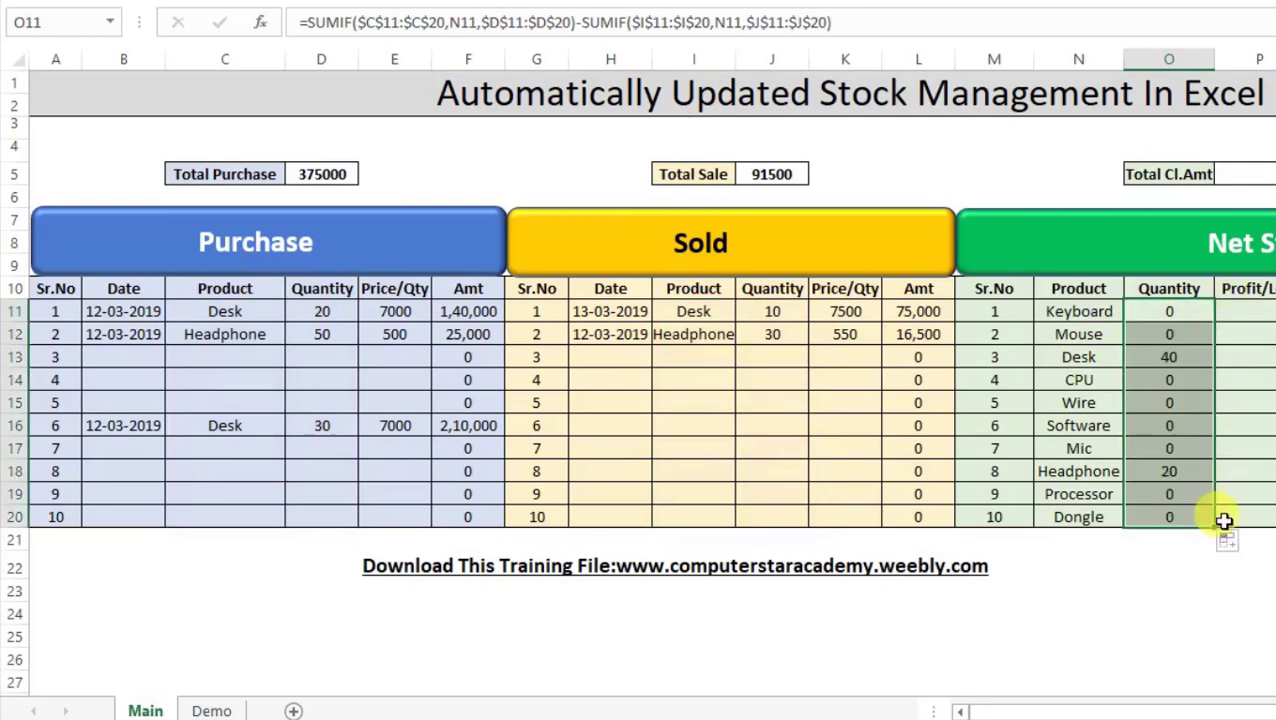
- Check Desk's net result, then put Headphone in purchase cell C20 and clear it again
{"action": "left_click", "coordinate": [1176, 354]}
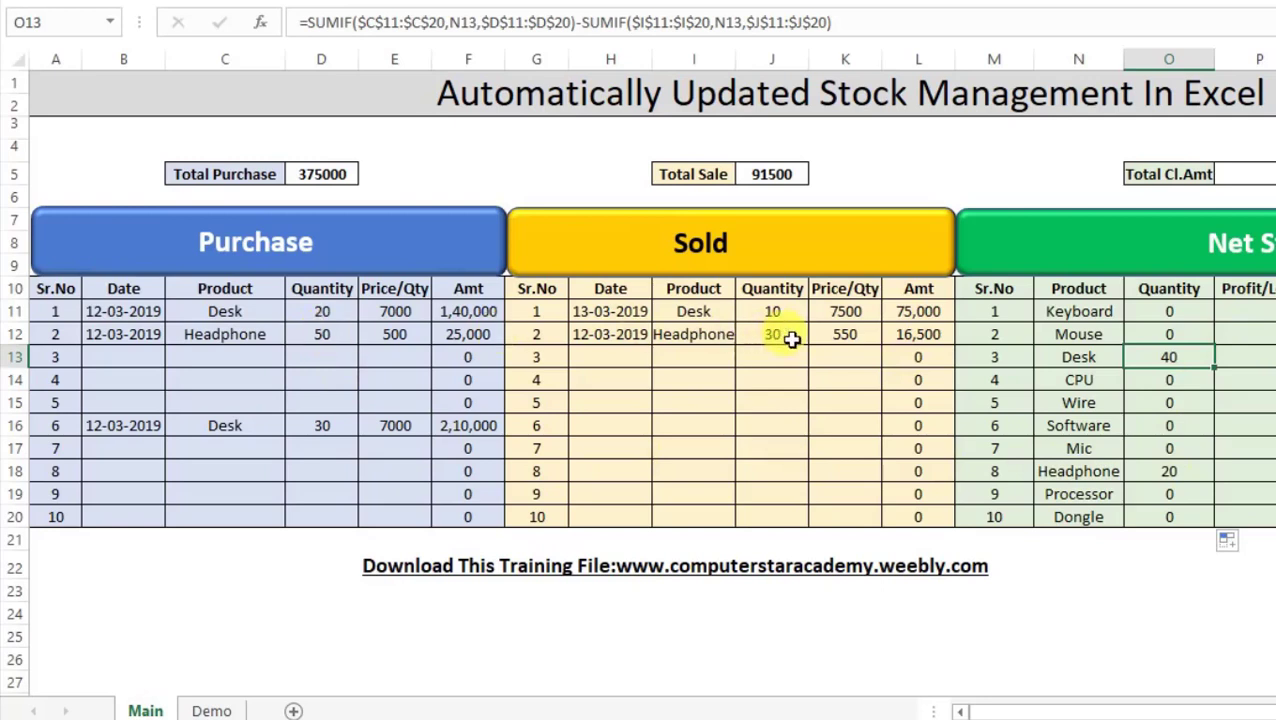
{"action": "left_click", "coordinate": [205, 518]}
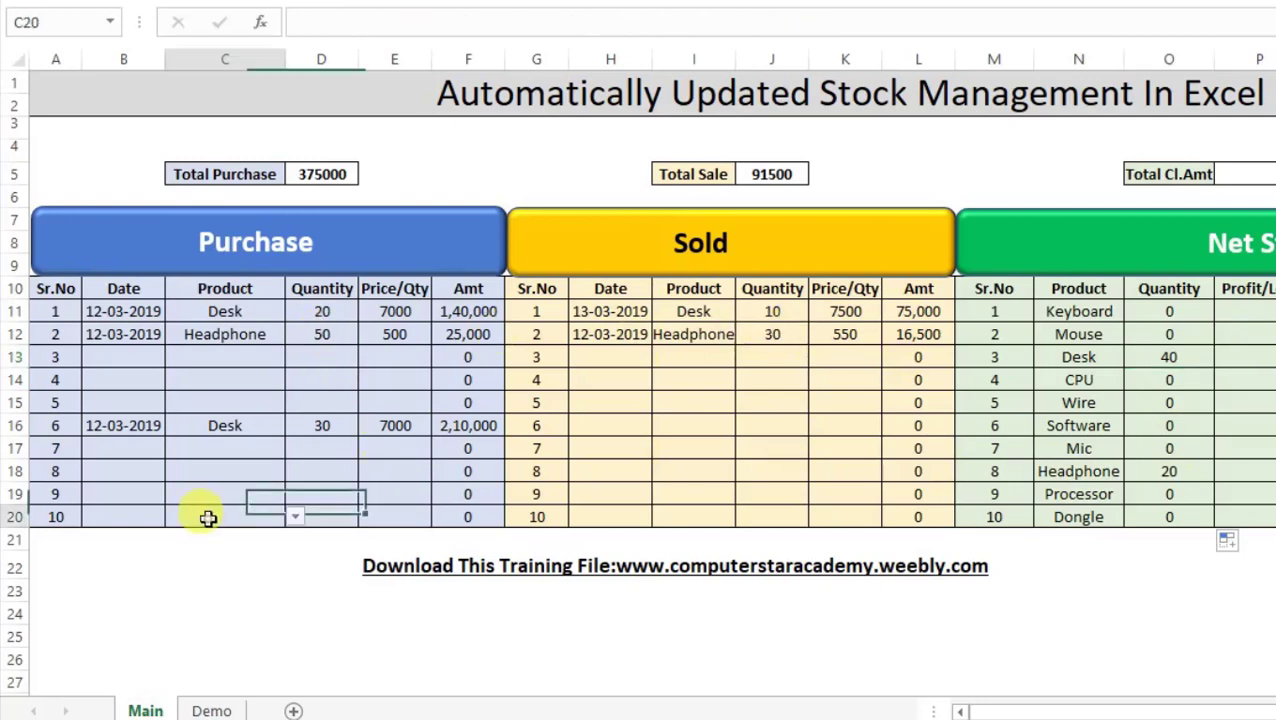
{"action": "left_click", "coordinate": [296, 517]}
{"action": "left_click", "coordinate": [220, 640]}
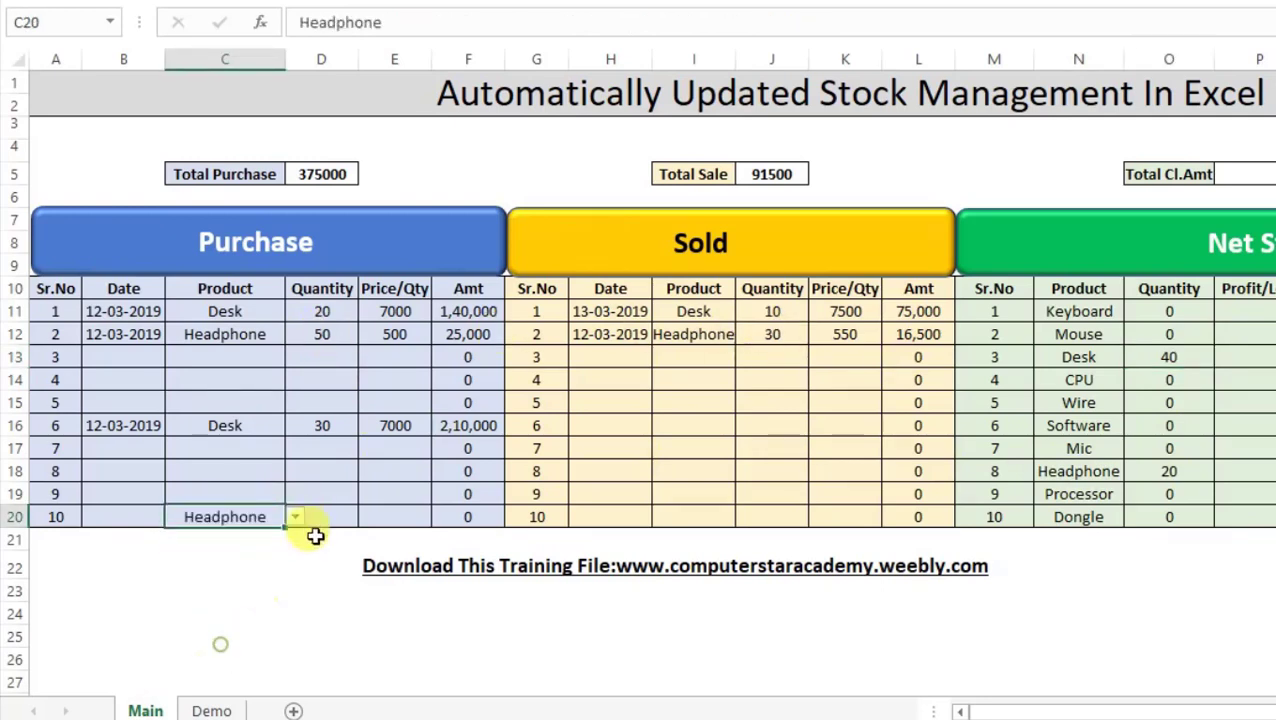
{"action": "left_click", "coordinate": [320, 522]}
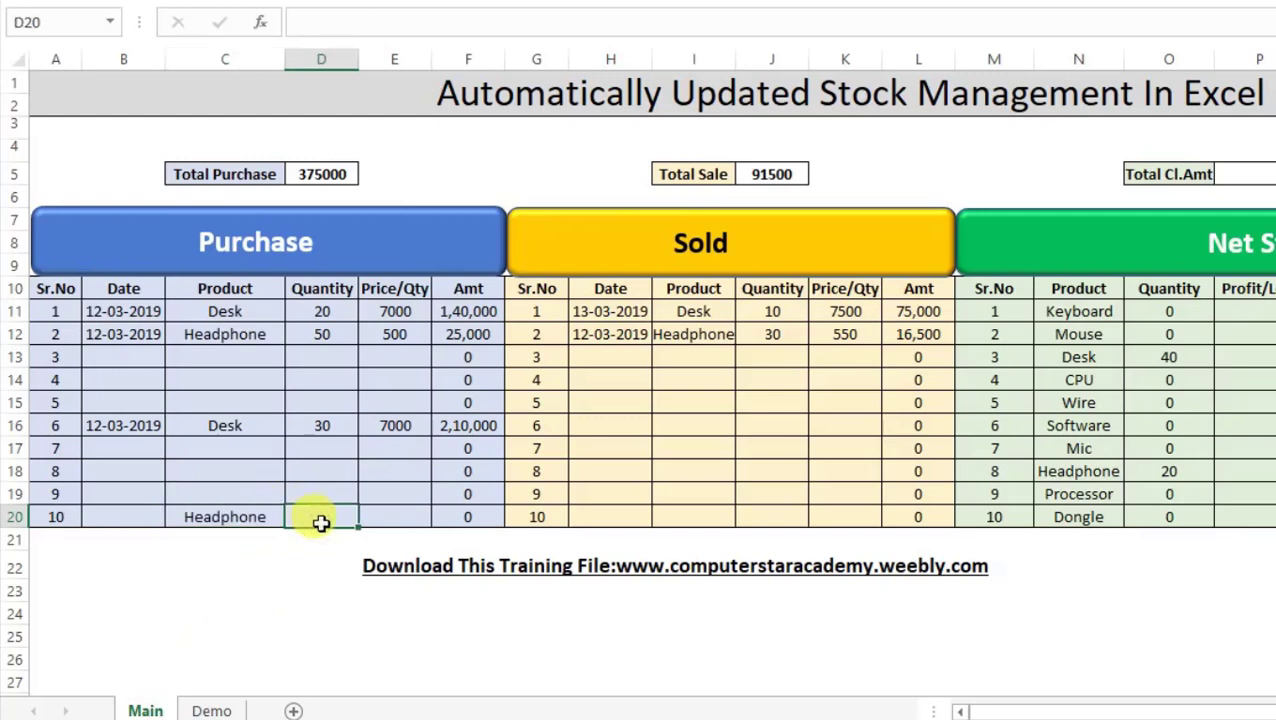
{"action": "left_click", "coordinate": [251, 518]}
{"action": "key", "text": "Delete"}
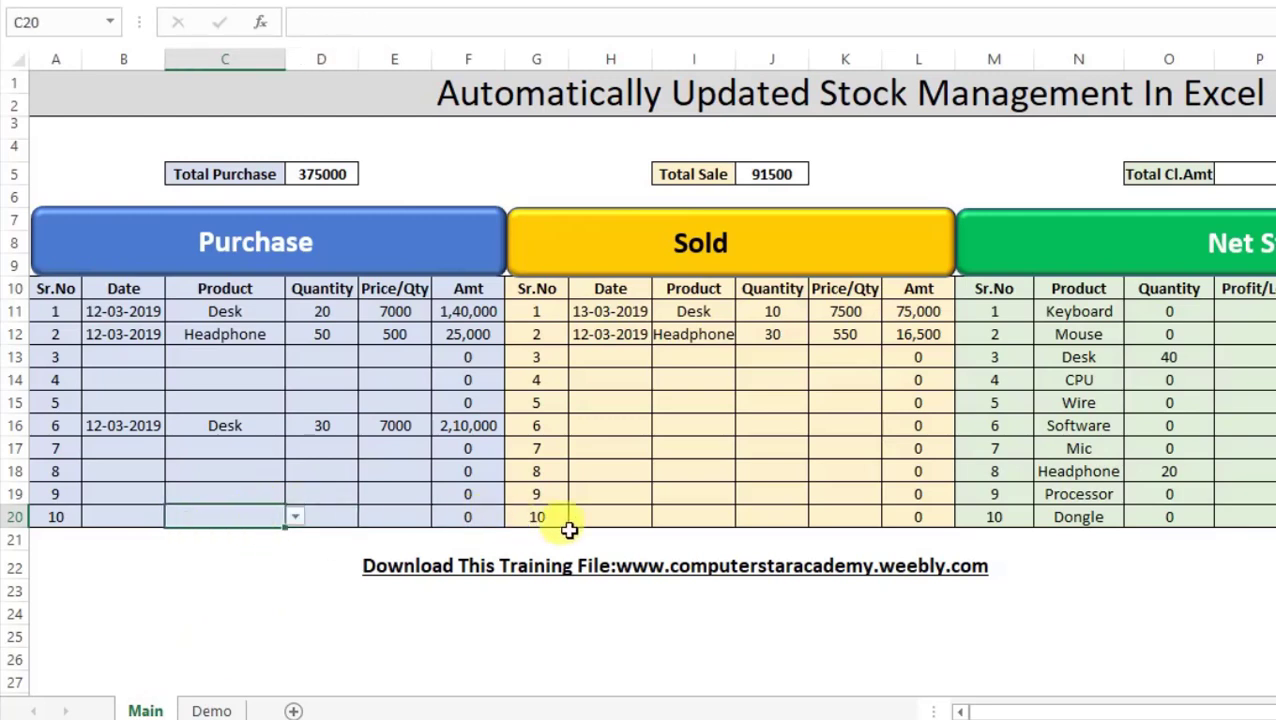
- Log sold row 10: date 12-03-2019, Headphone, quantity 5 at 550
{"action": "left_click", "coordinate": [619, 516]}
{"action": "key", "text": "ctrl+semicolon"}
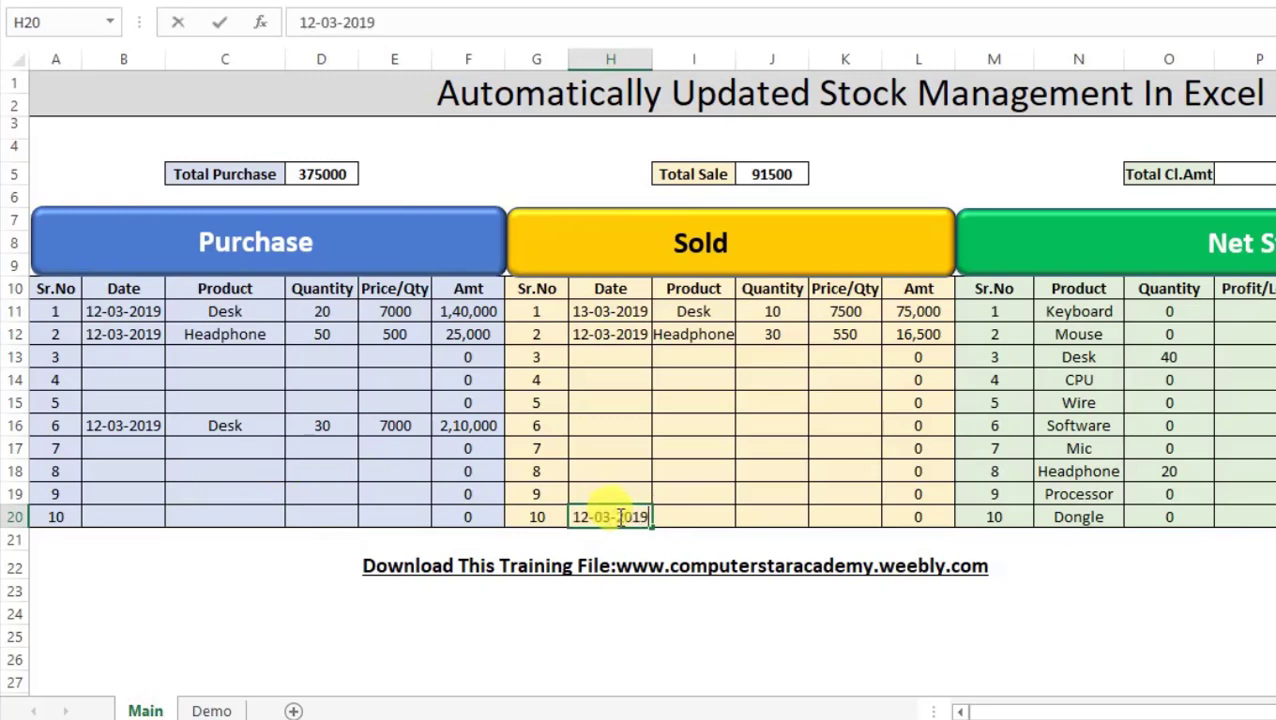
{"action": "key", "text": "Tab"}
{"action": "left_click", "coordinate": [745, 517]}
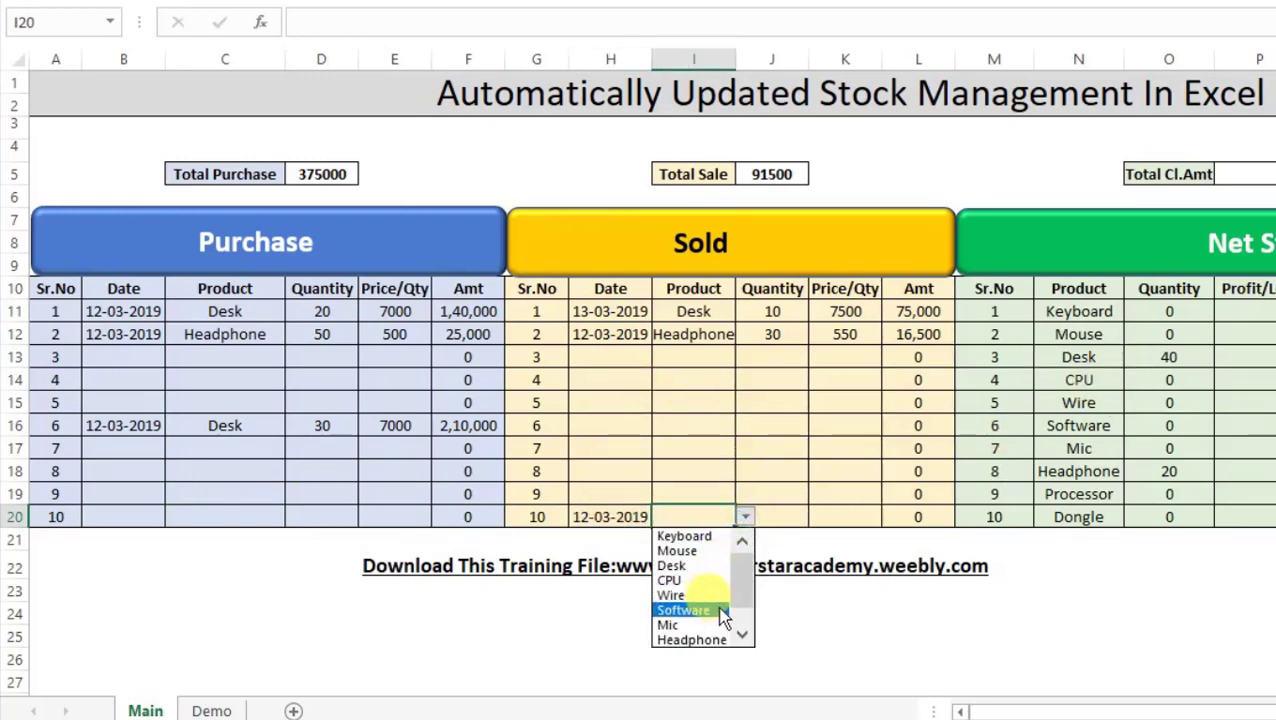
{"action": "left_click", "coordinate": [692, 639]}
{"action": "left_click", "coordinate": [781, 521]}
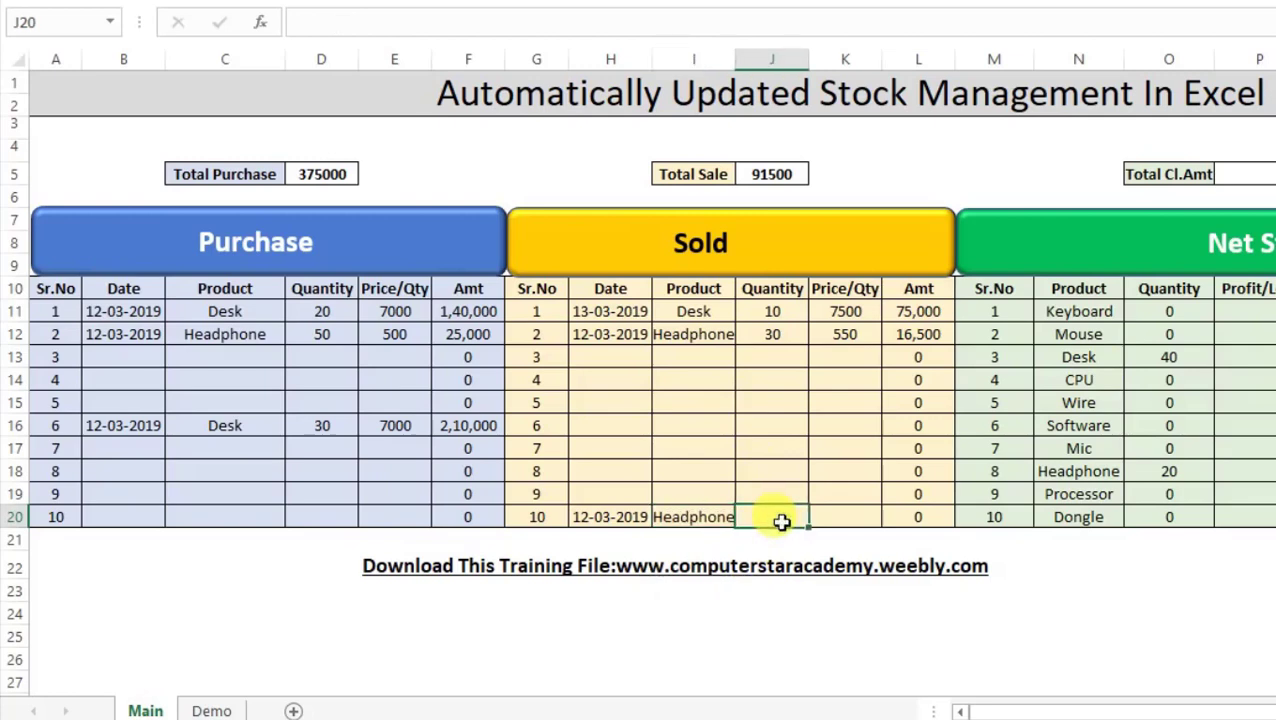
{"action": "type", "text": "10"}
{"action": "key", "text": "Tab"}
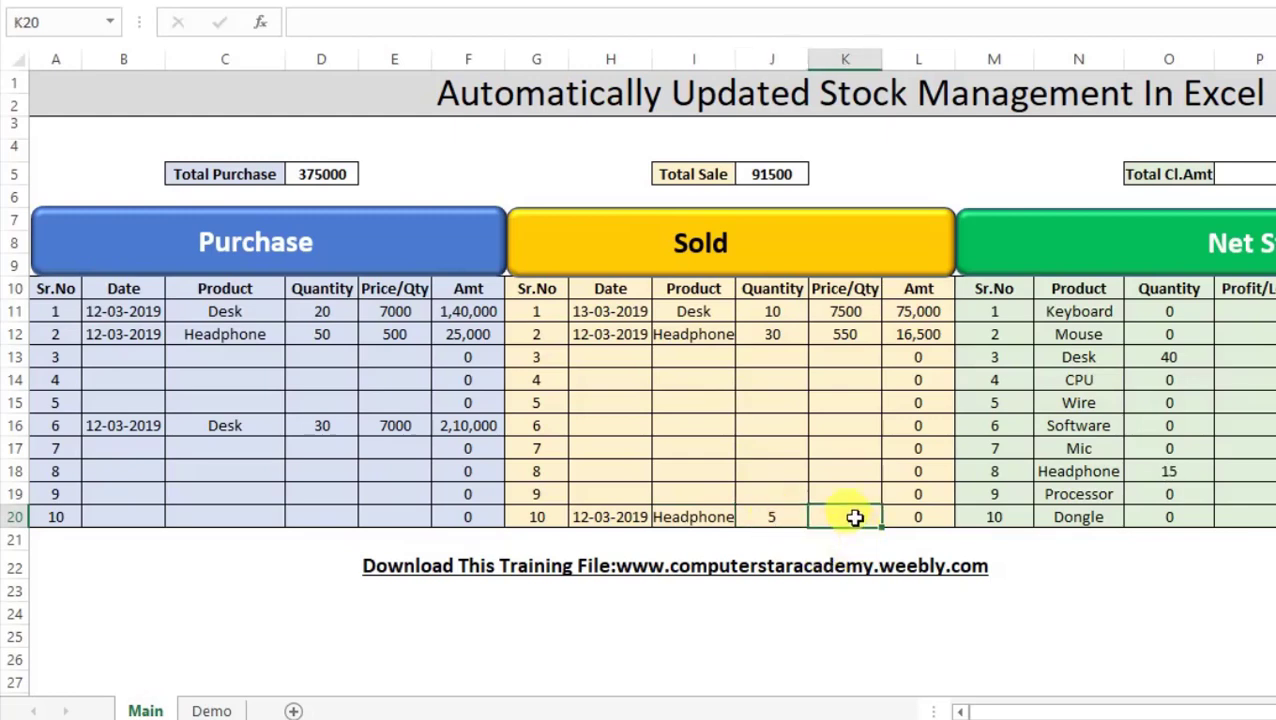
{"action": "type", "text": "550"}
{"action": "key", "text": "Tab"}
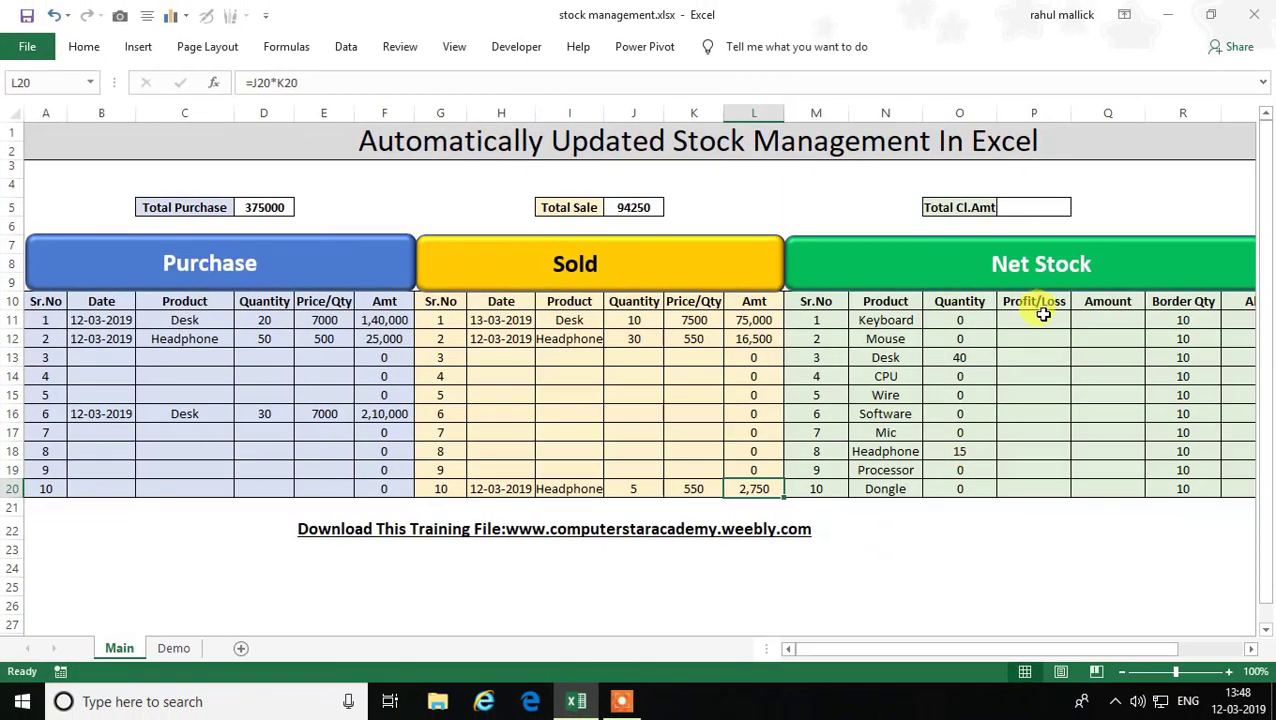
{"action": "left_click", "coordinate": [1043, 314]}
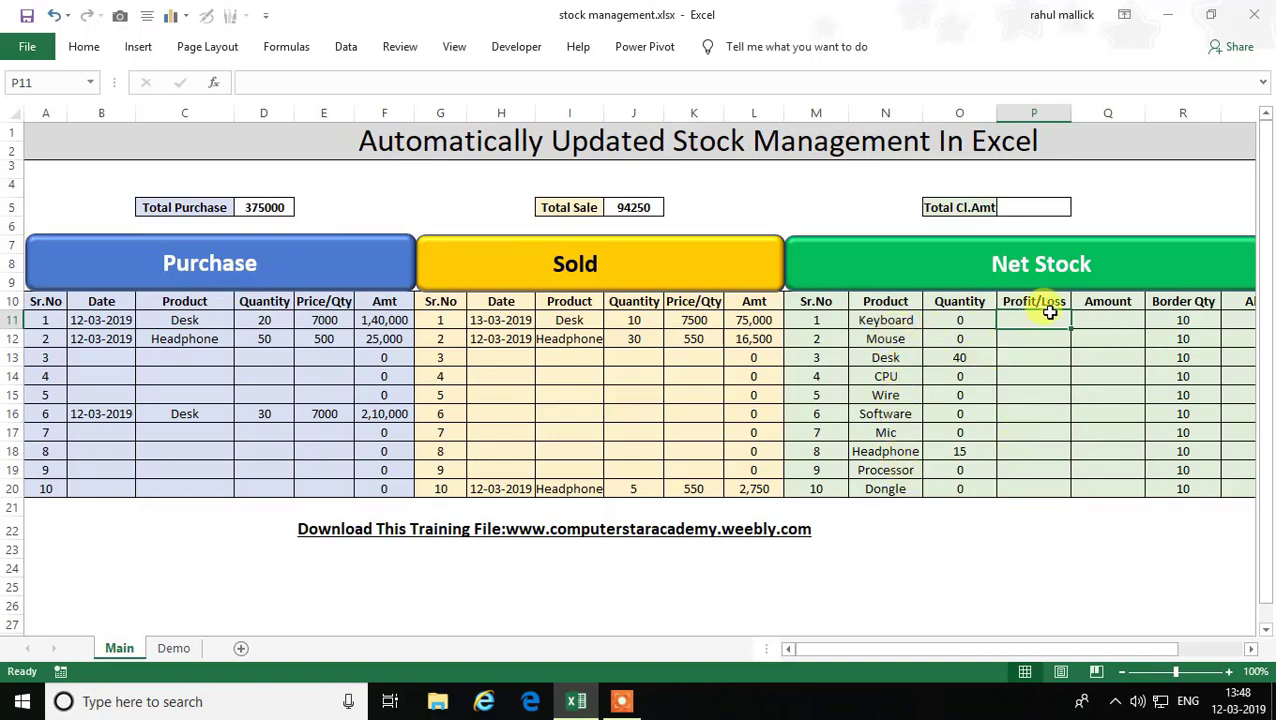
- Remove the misspelled =SIMU formula and its #NAME? error from P11
{"action": "type", "text": "=S"}
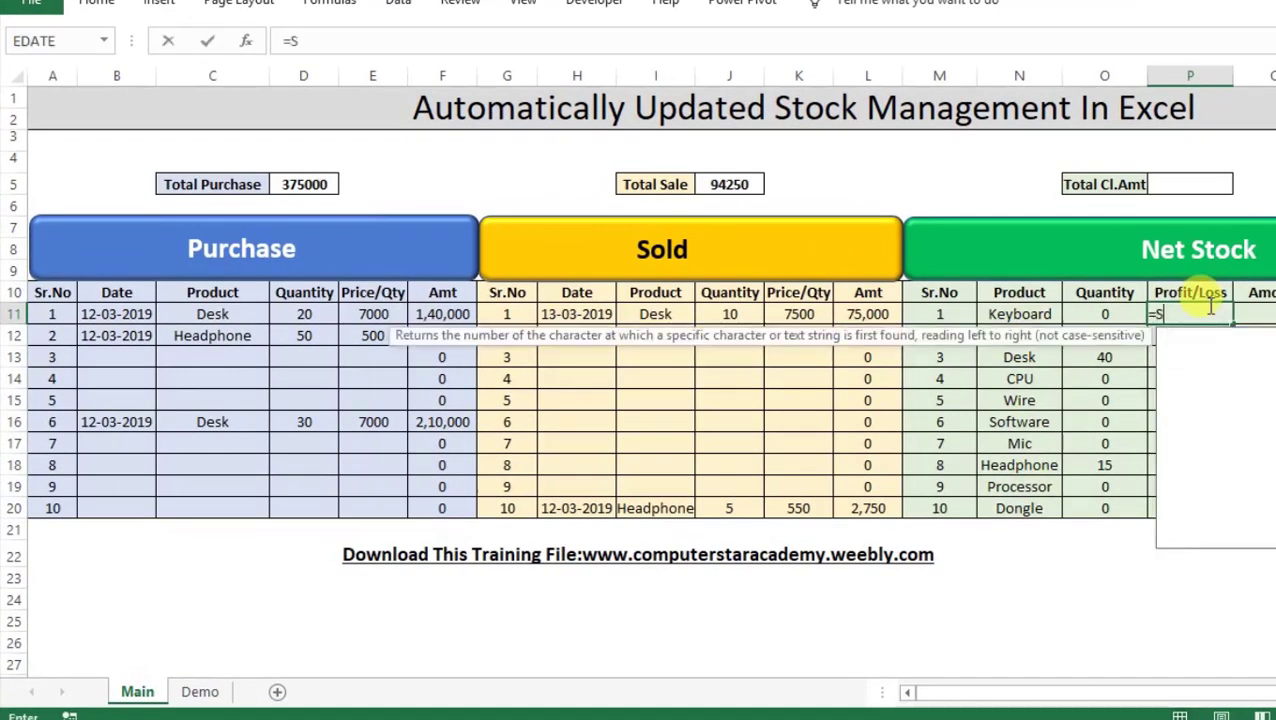
{"action": "type", "text": "IMU"}
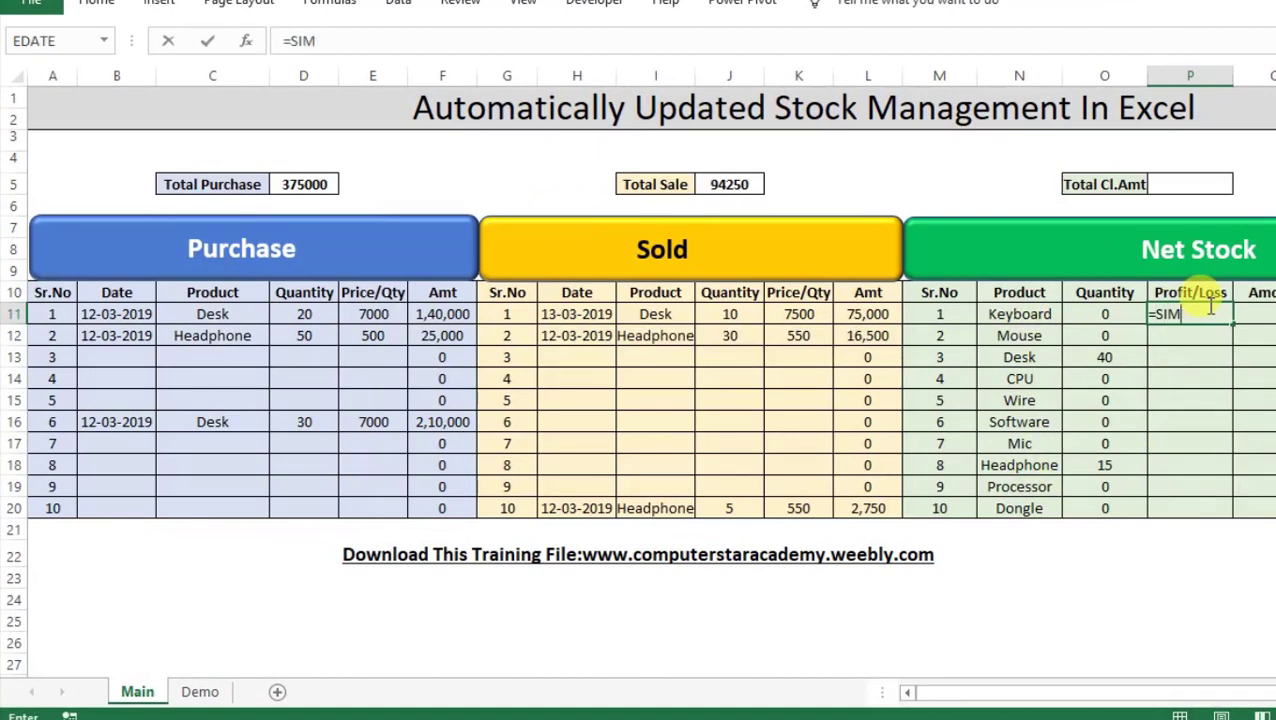
{"action": "key", "text": "Tab"}
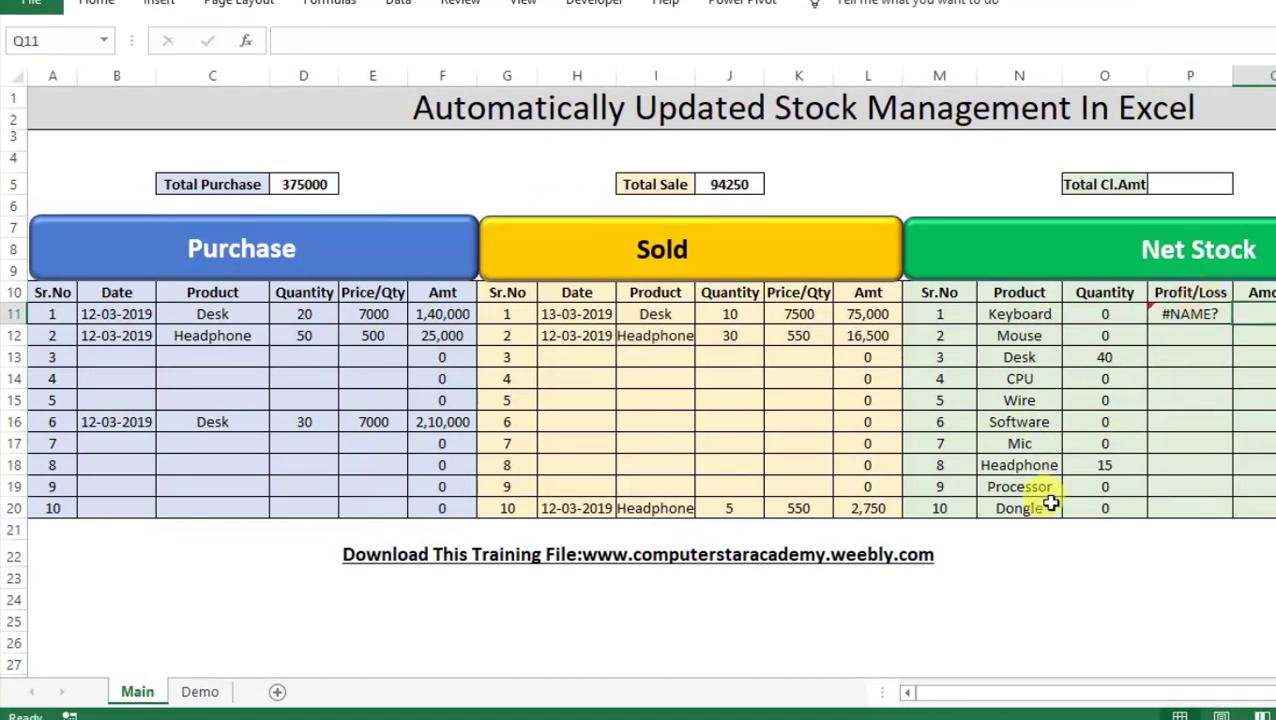
{"action": "key", "text": "Left"}
{"action": "key", "text": "Delete"}
- Enter =SUMIF($I$11:$I$20,N11,$L$11:$L$20) in P11 to total Keyboard's sold amounts
{"action": "type", "text": "=S"}
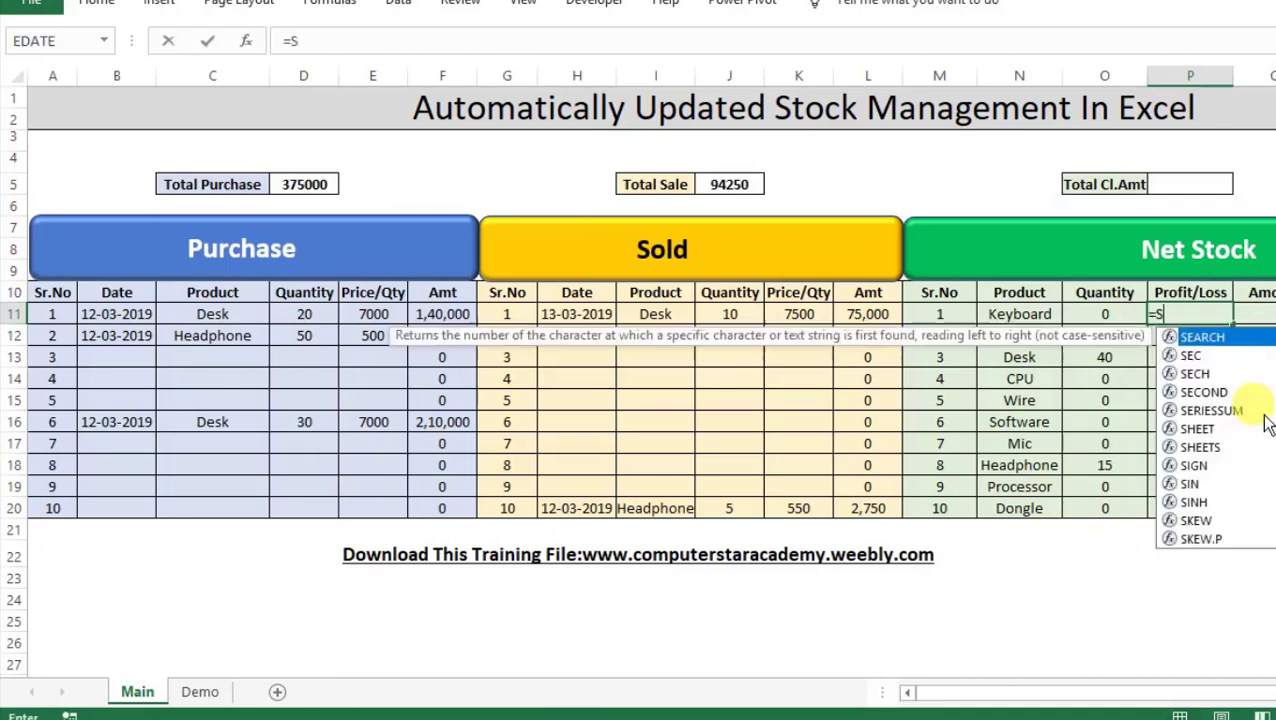
{"action": "type", "text": "UMIF("}
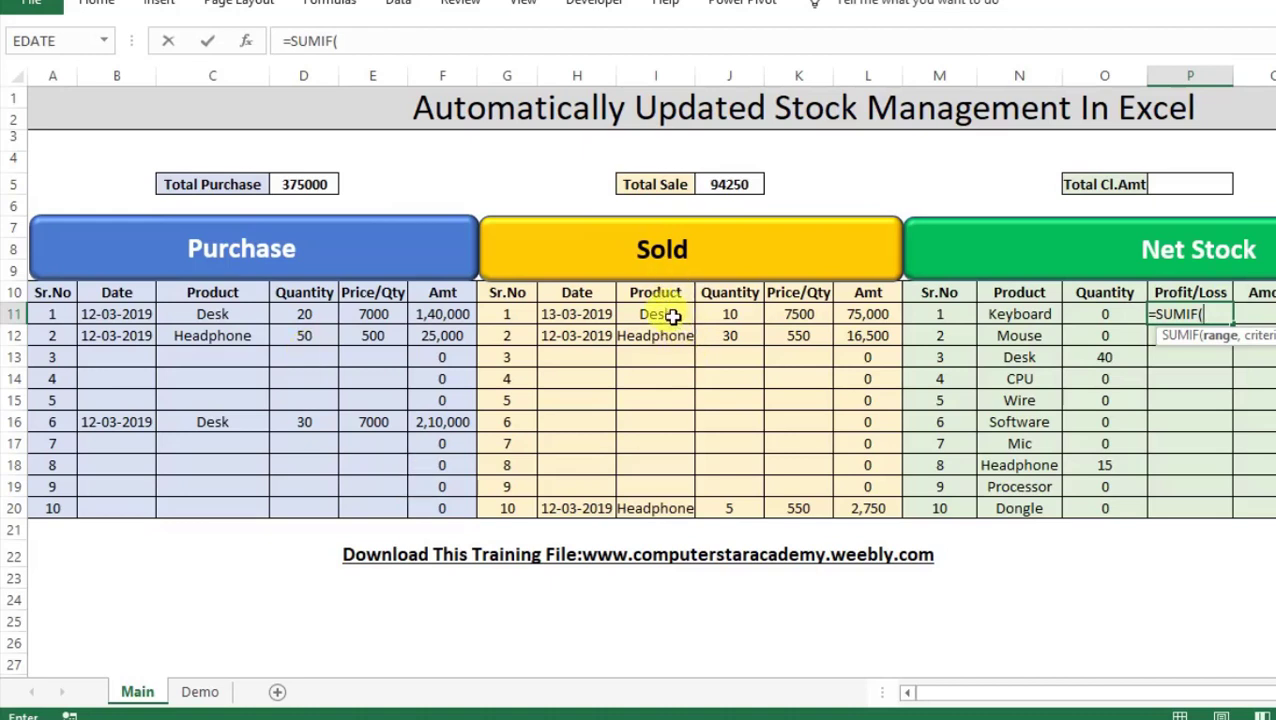
{"action": "left_click_drag", "start_coordinate": [672, 315], "coordinate": [668, 507]}
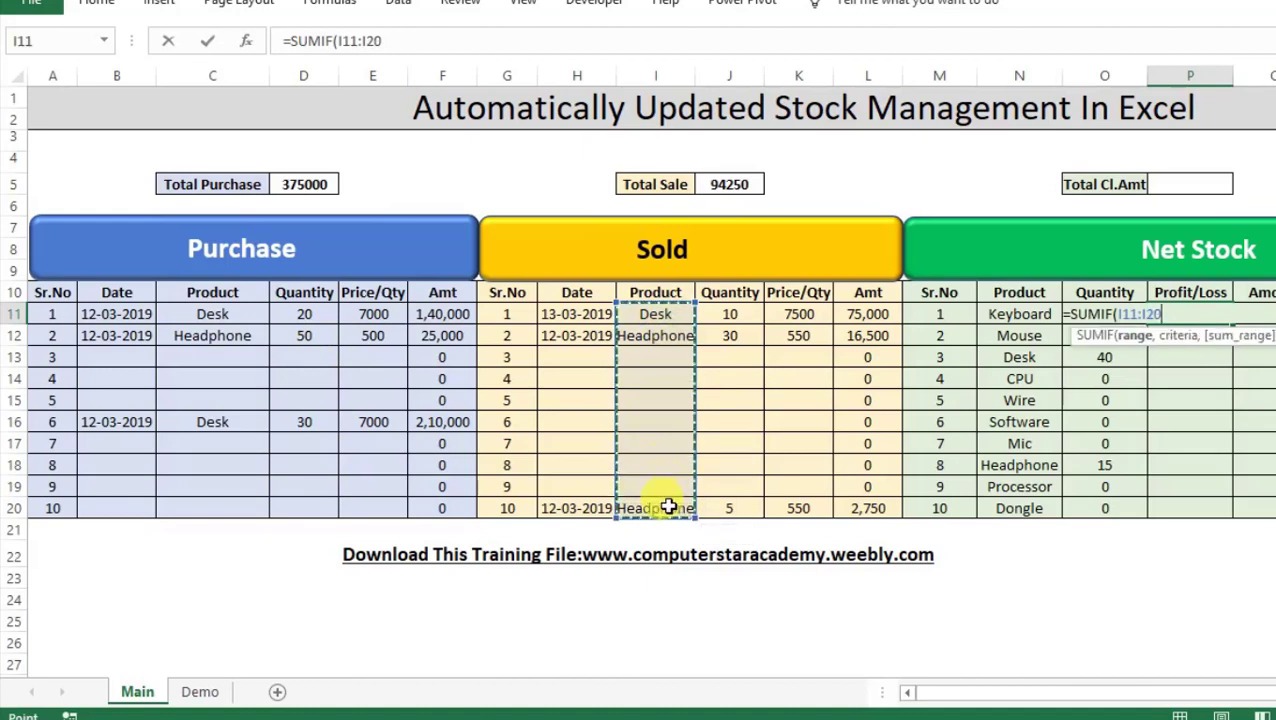
{"action": "key", "text": "F4"}
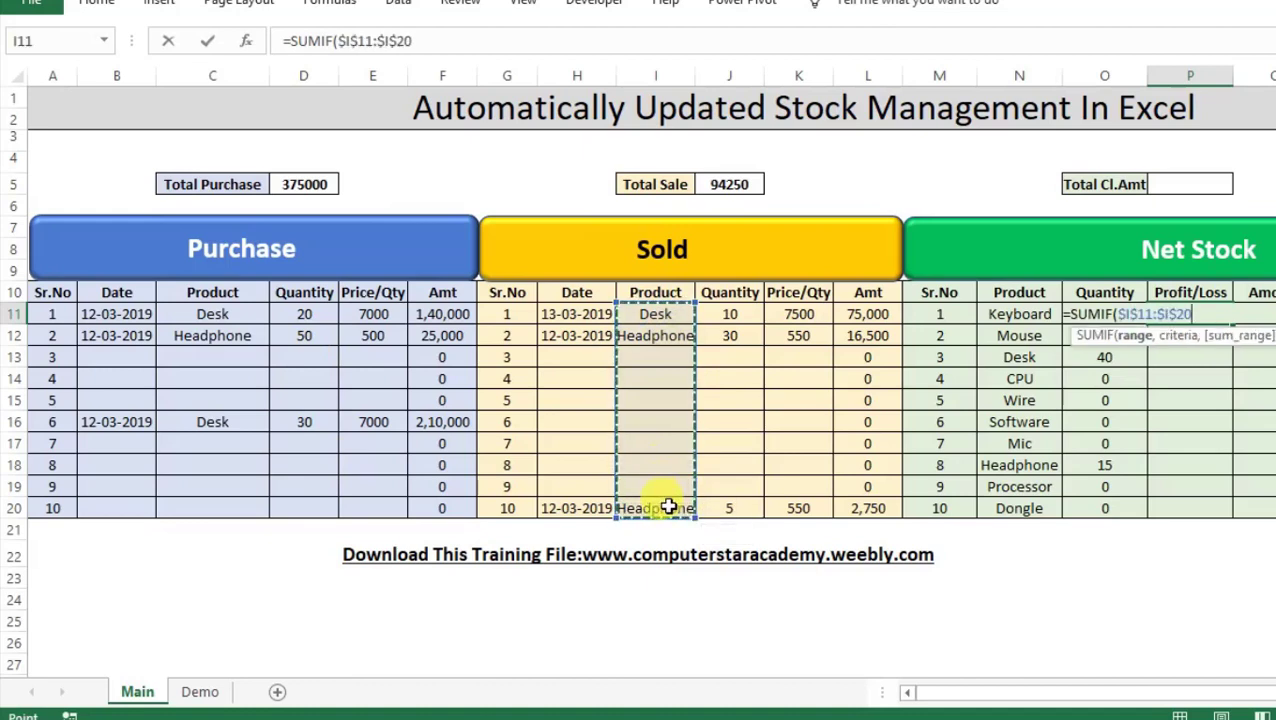
{"action": "type", "text": ","}
{"action": "left_click", "coordinate": [1020, 314]}
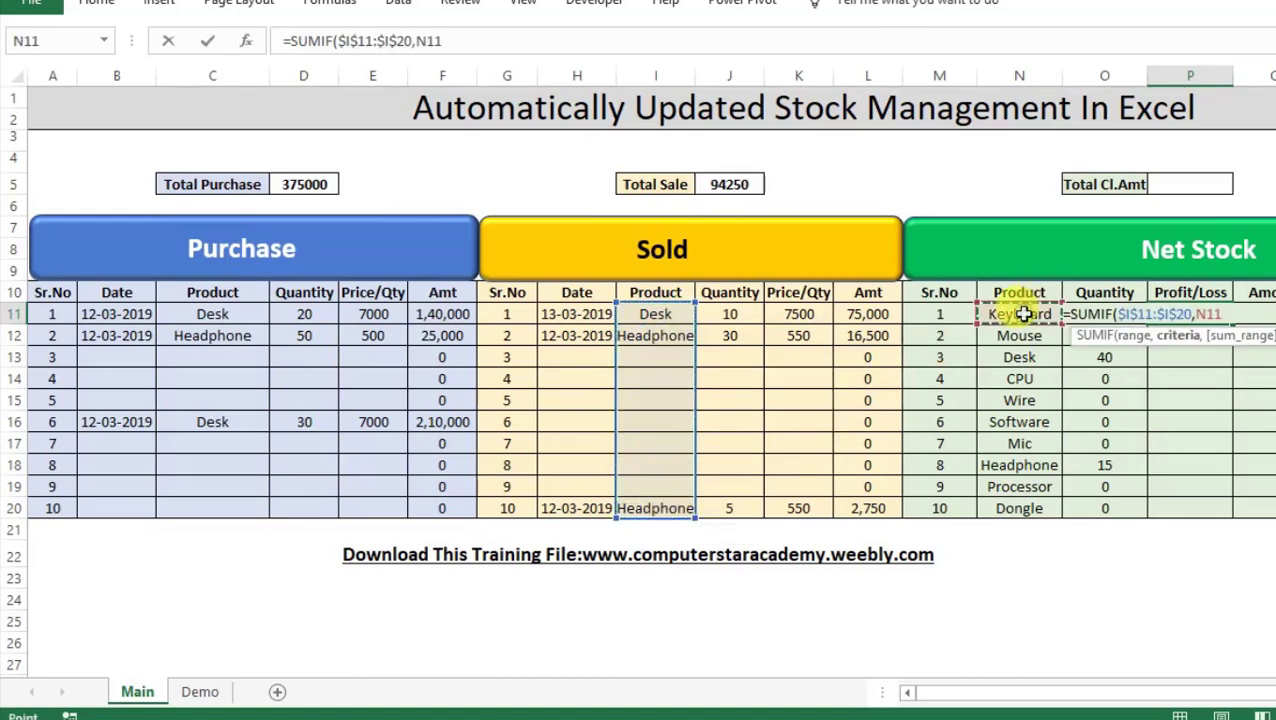
{"action": "type", "text": ","}
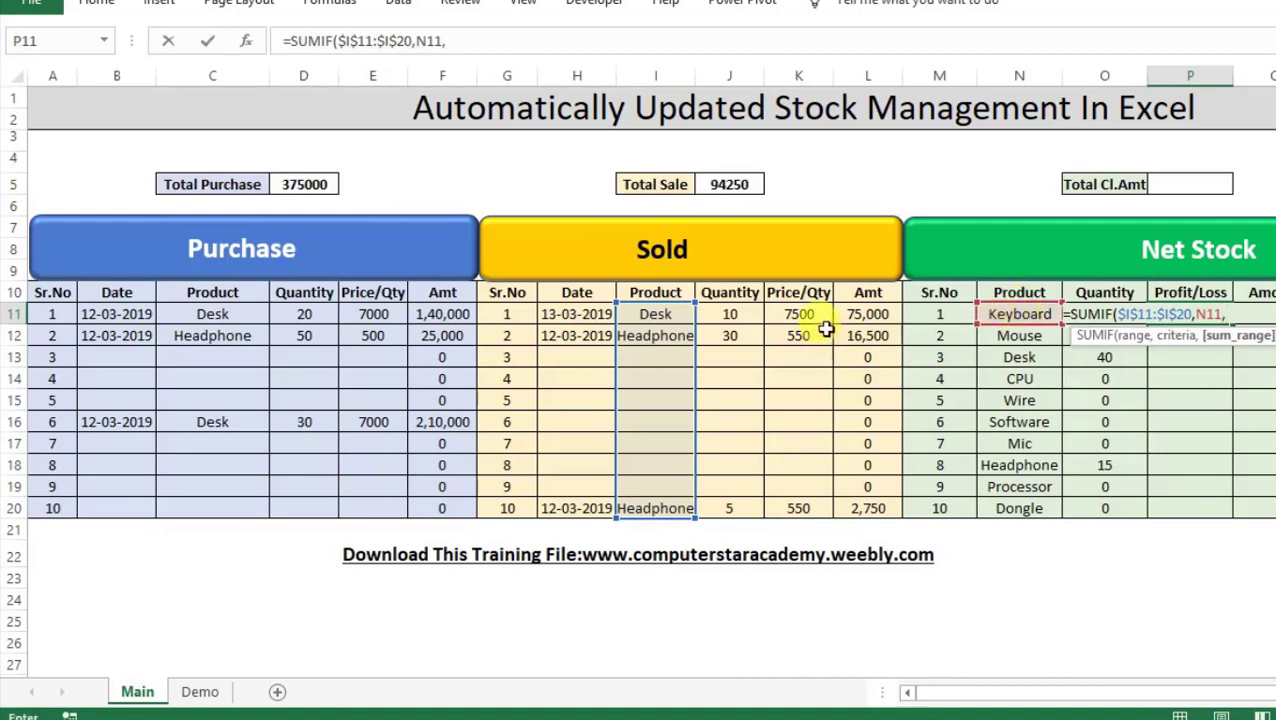
{"action": "left_click_drag", "start_coordinate": [866, 314], "coordinate": [875, 508]}
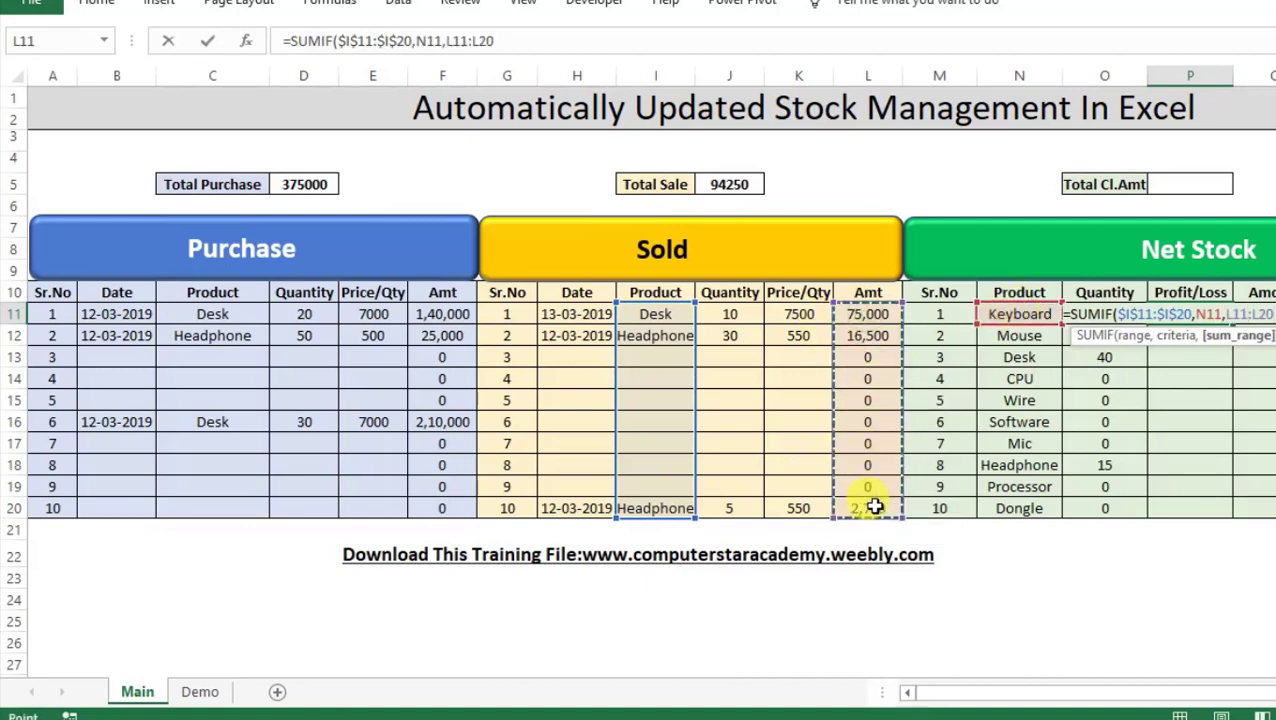
{"action": "key", "text": "F4"}
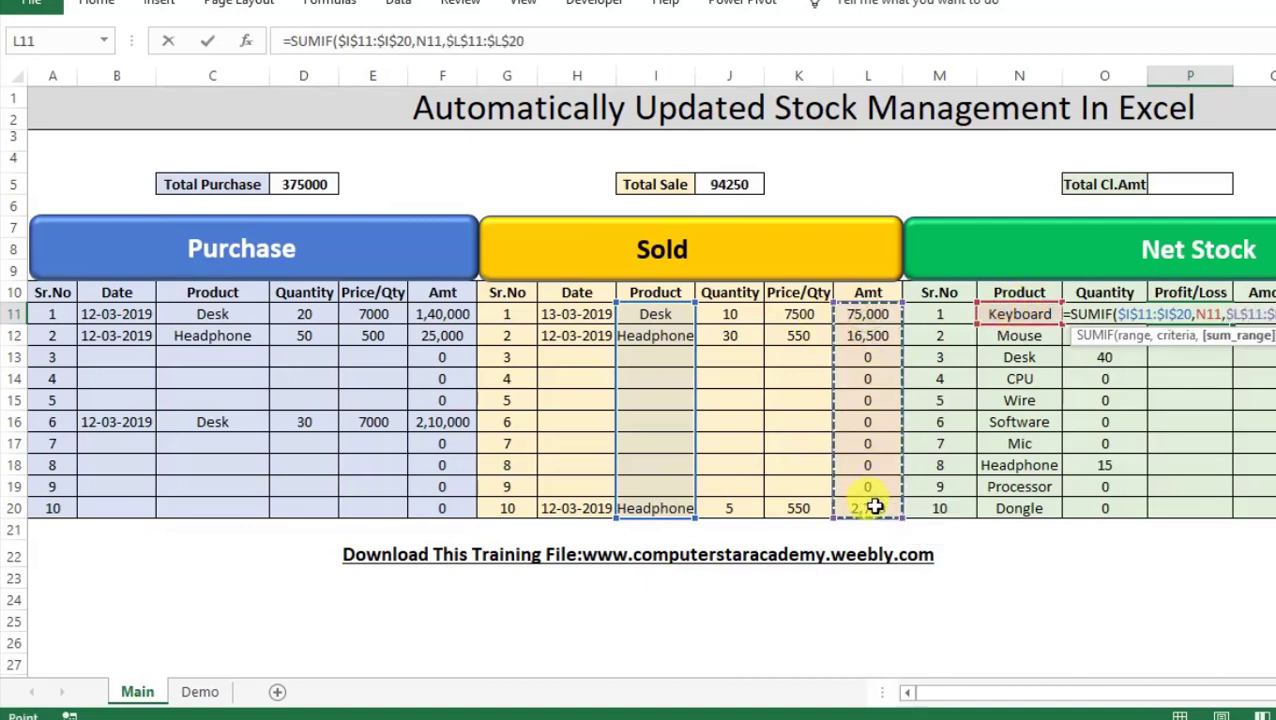
{"action": "key", "text": "Return"}
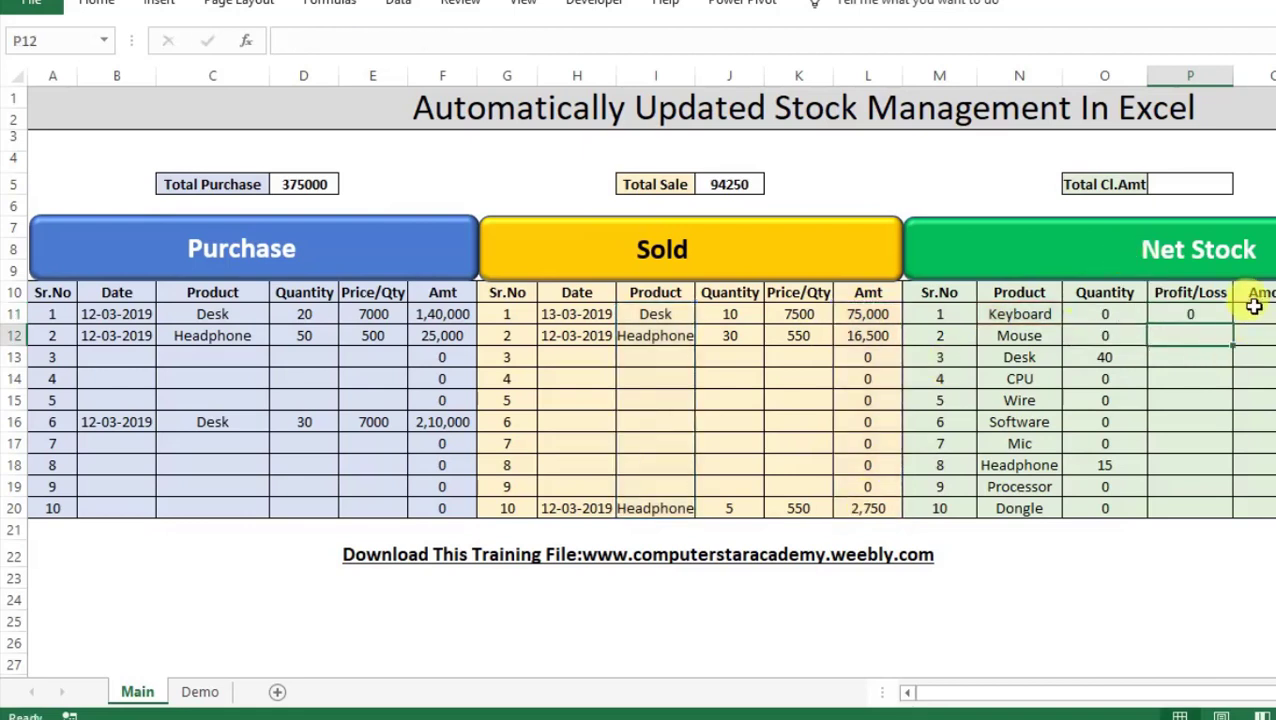
- Append -SUMIF($C$11:$C$20,N11,$F$11:$F$20) to P11, subtracting Keyboard's purchase amounts
{"action": "left_click", "coordinate": [1199, 311]}
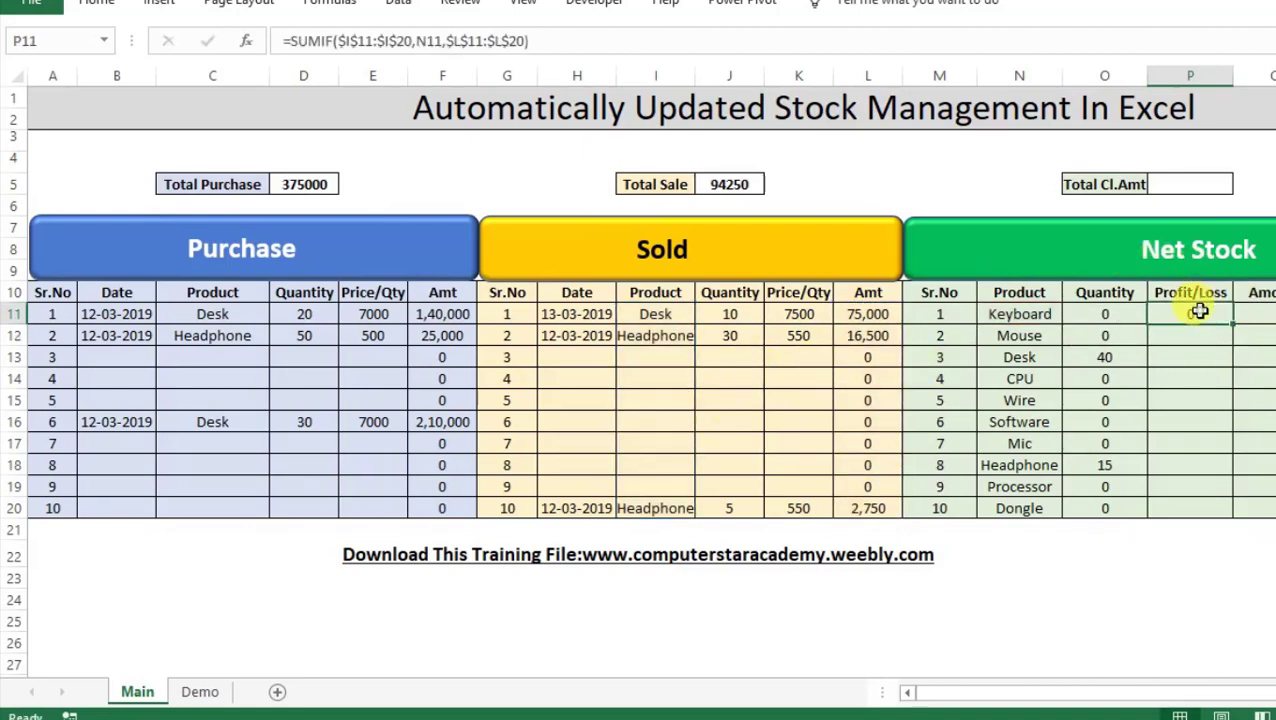
{"action": "left_click", "coordinate": [558, 43]}
{"action": "type", "text": "SU"}
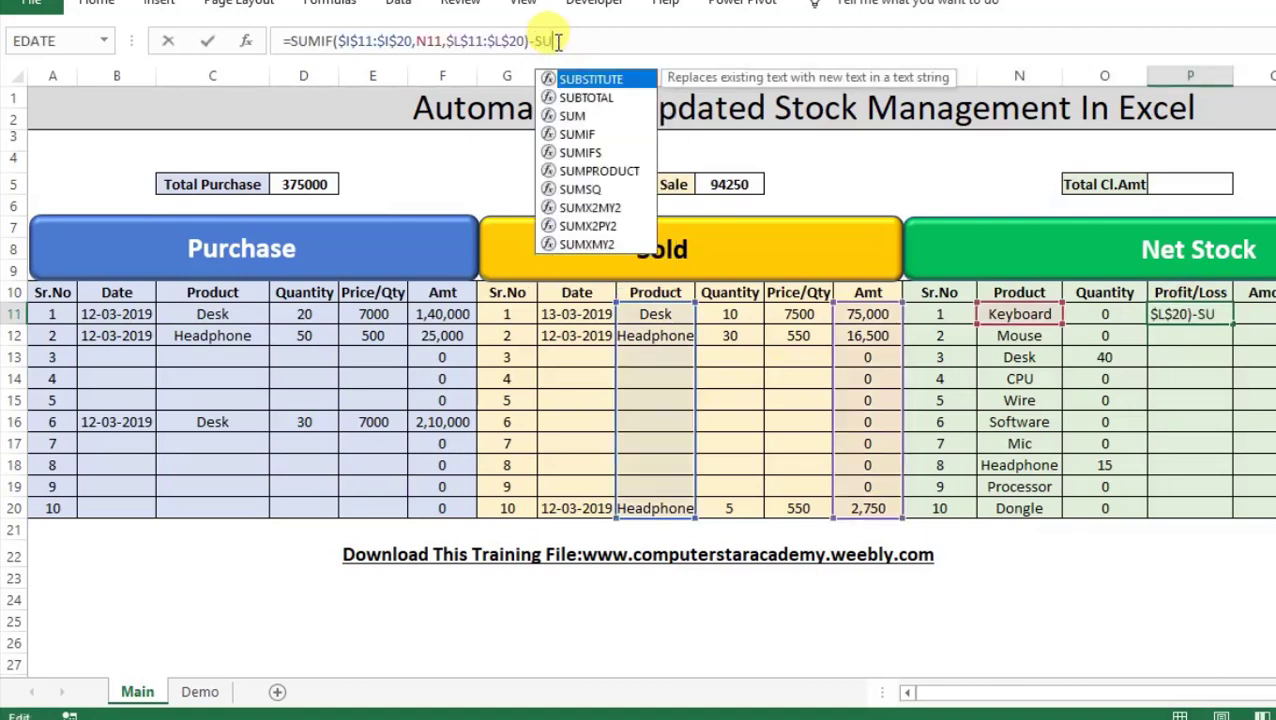
{"action": "type", "text": "MIF("}
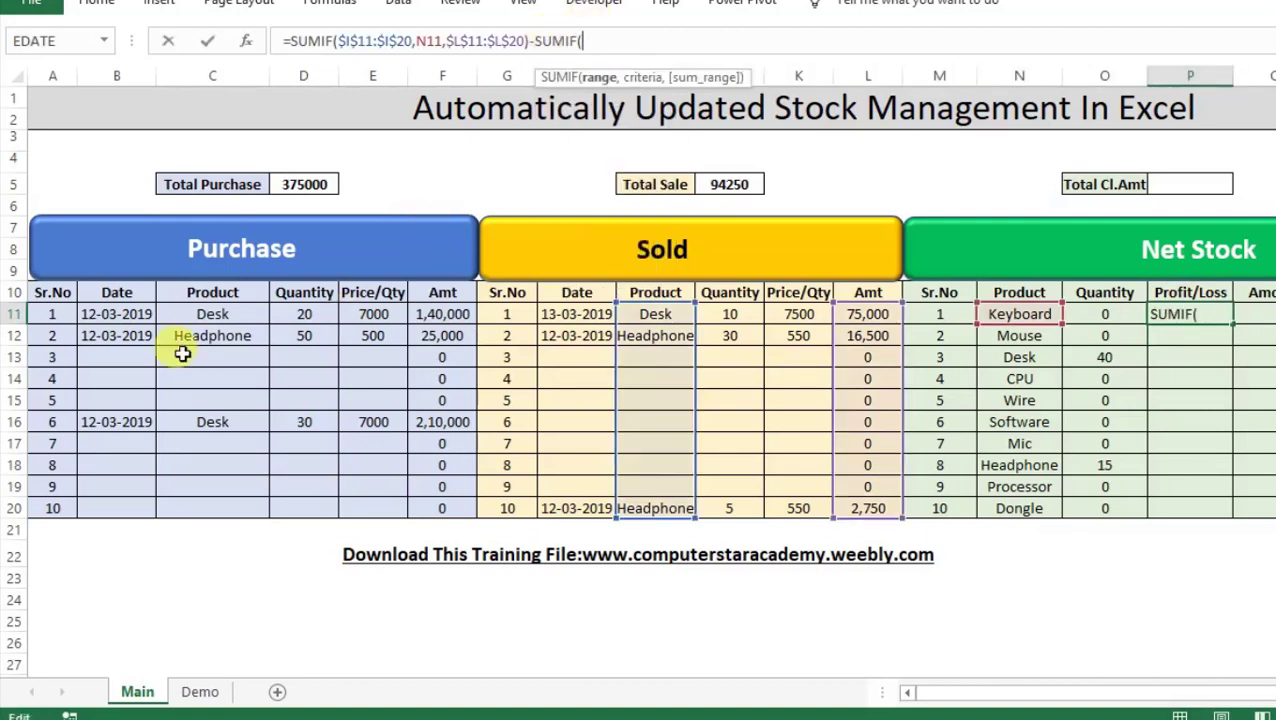
{"action": "left_click_drag", "start_coordinate": [174, 314], "coordinate": [185, 499]}
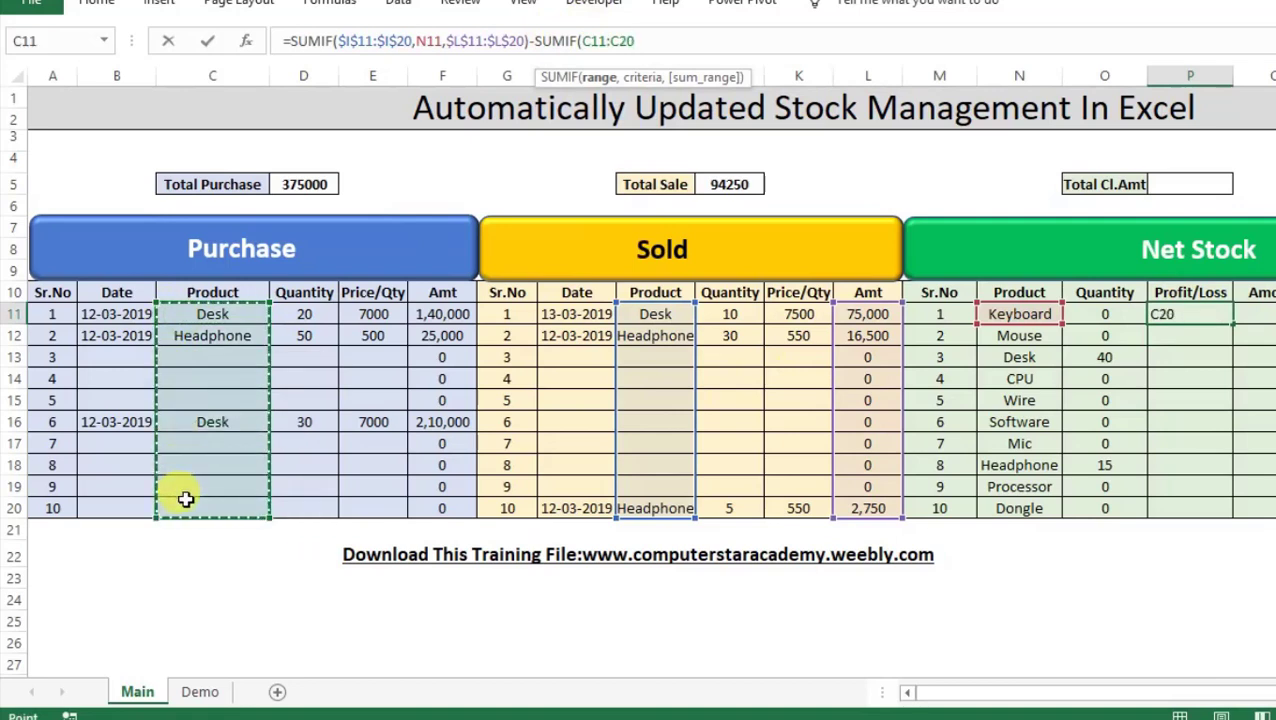
{"action": "key", "text": "F4"}
{"action": "type", "text": "$C$20,"}
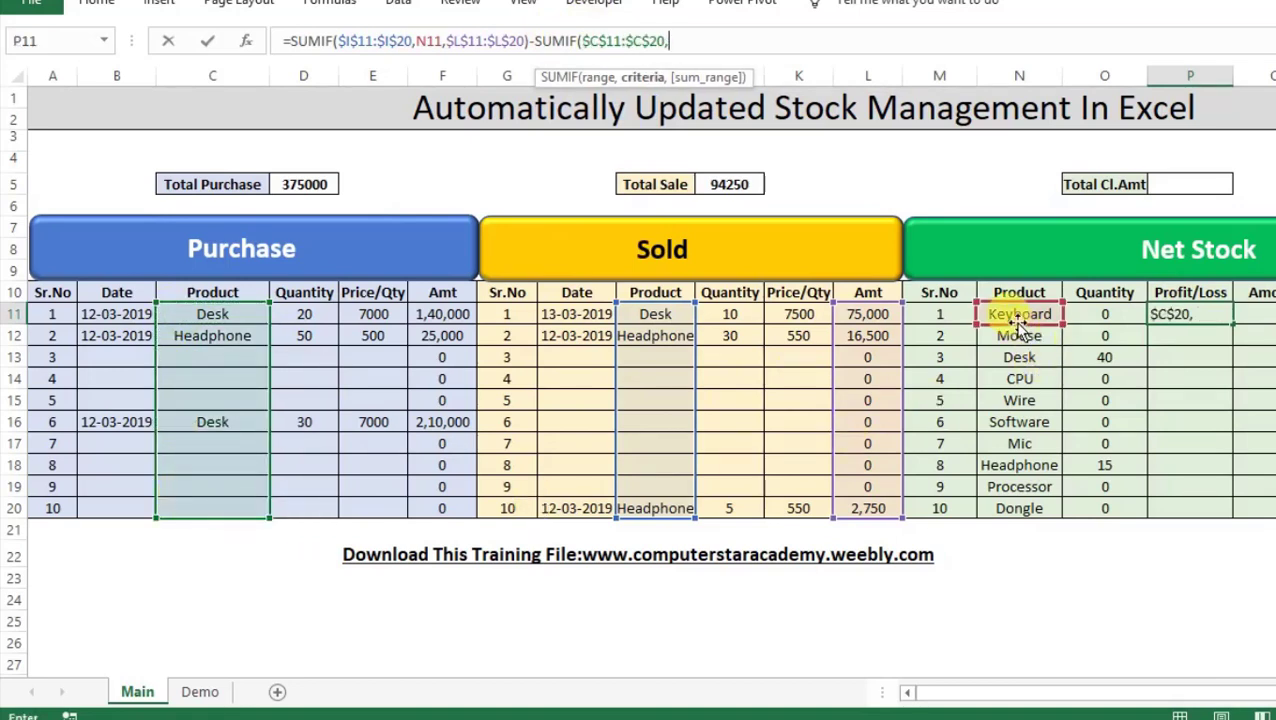
{"action": "left_click", "coordinate": [1014, 317]}
{"action": "type", "text": ","}
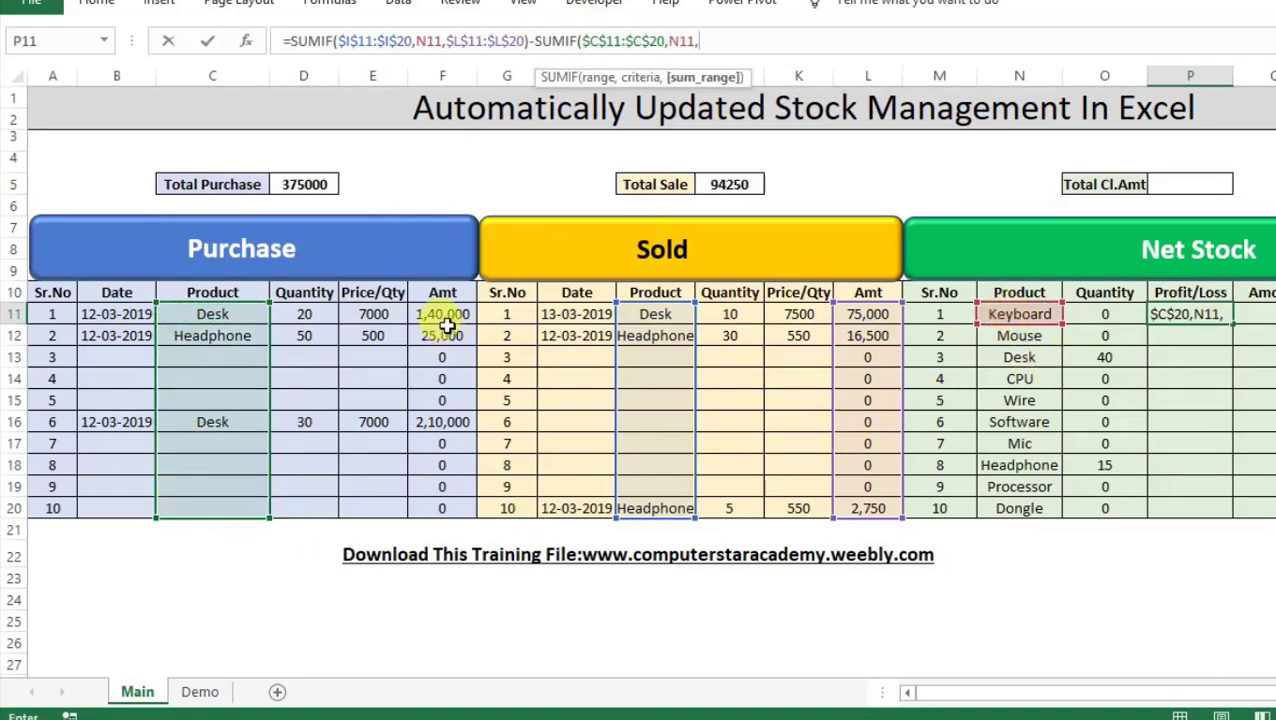
{"action": "left_click_drag", "start_coordinate": [441, 314], "coordinate": [448, 516]}
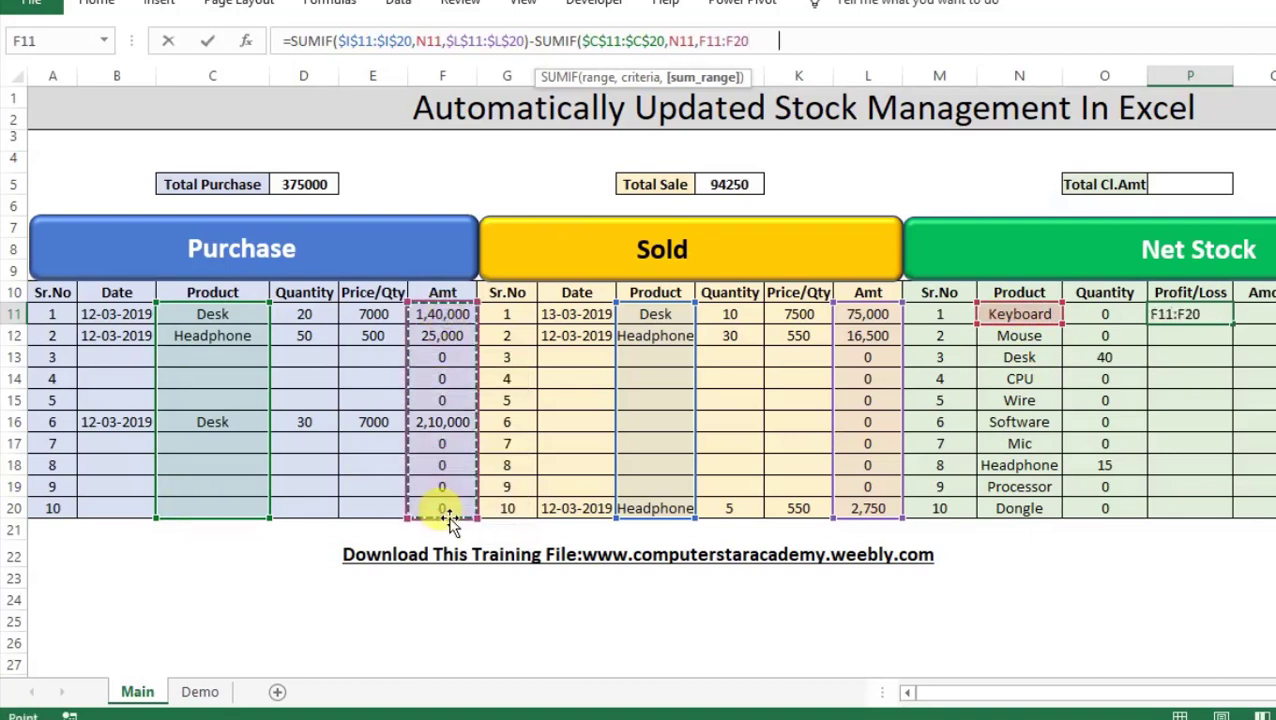
{"action": "key", "text": "F4"}
{"action": "key", "text": "Return"}
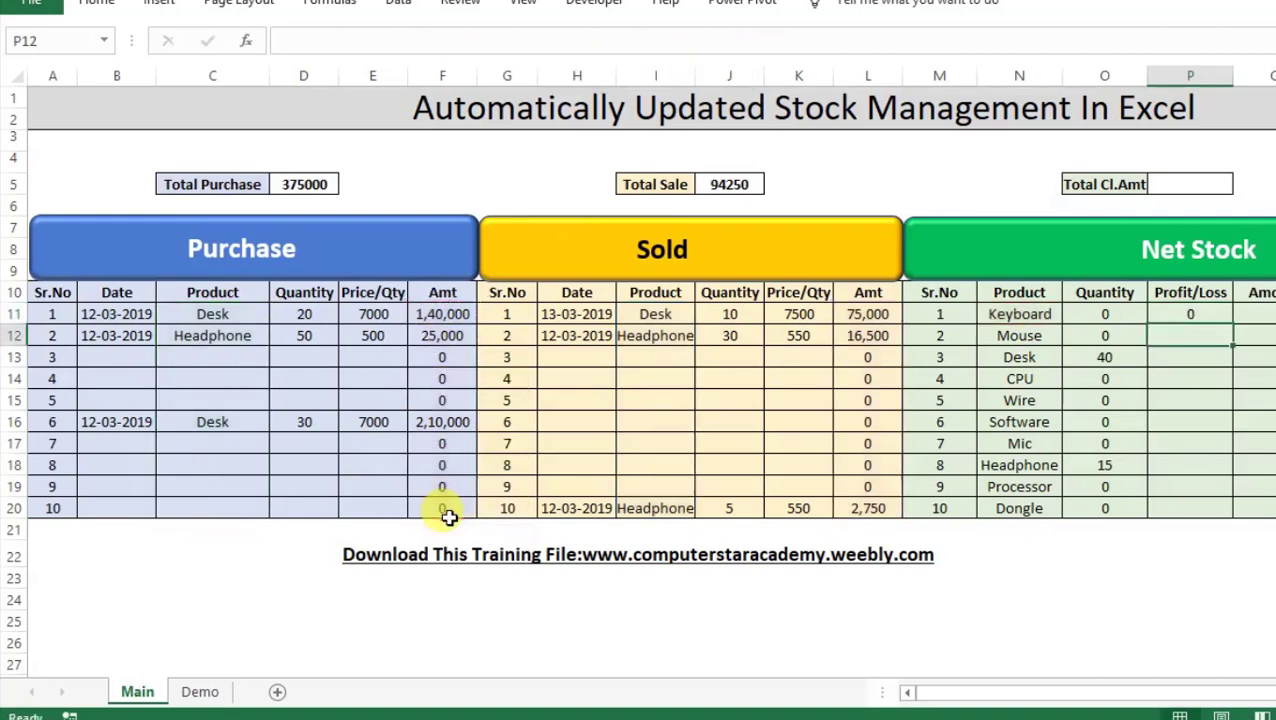
- Copy the Profit/Loss formula from P11 down through P20
{"action": "left_click", "coordinate": [1212, 320]}
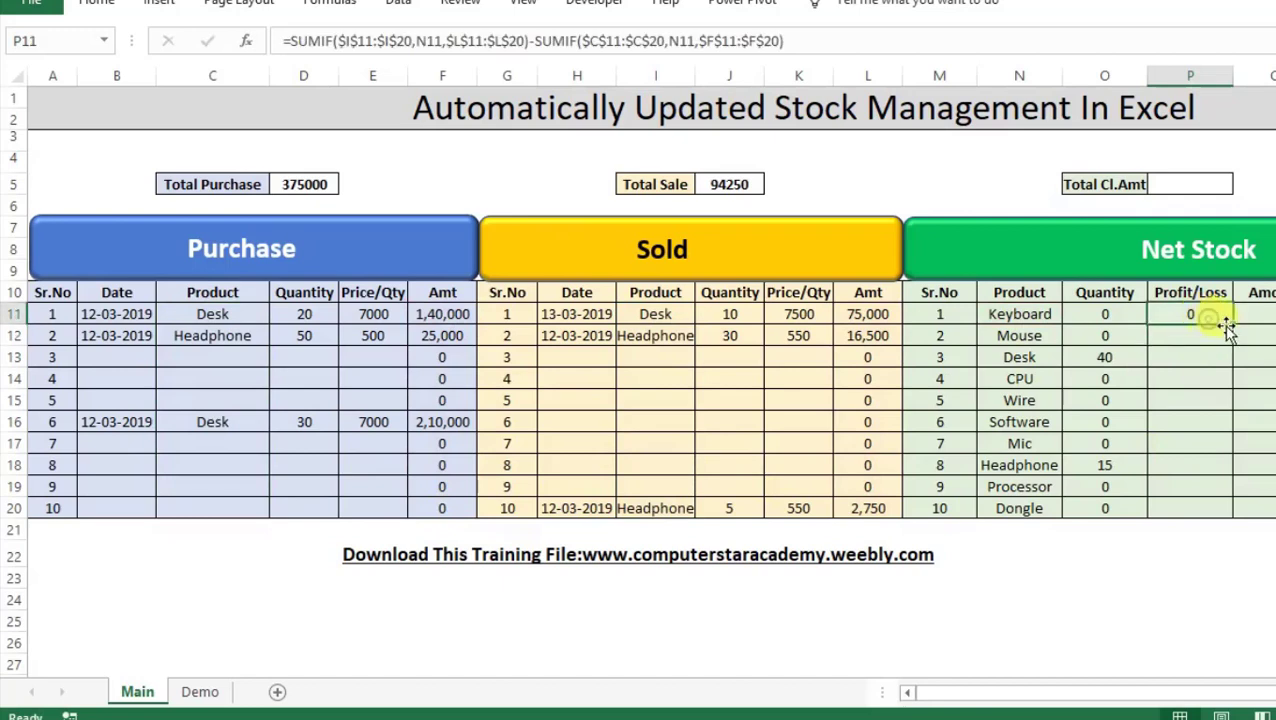
{"action": "left_click_drag", "start_coordinate": [1232, 324], "coordinate": [1227, 514]}
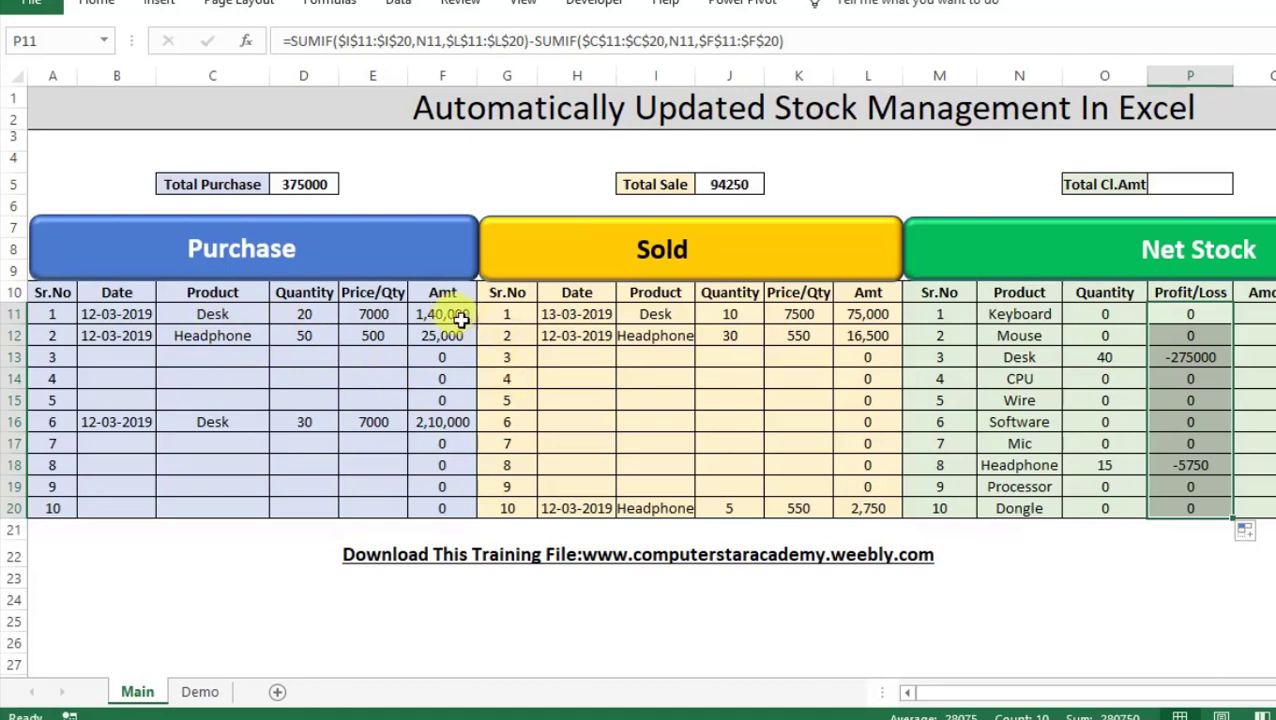
{"action": "left_click", "coordinate": [459, 318]}
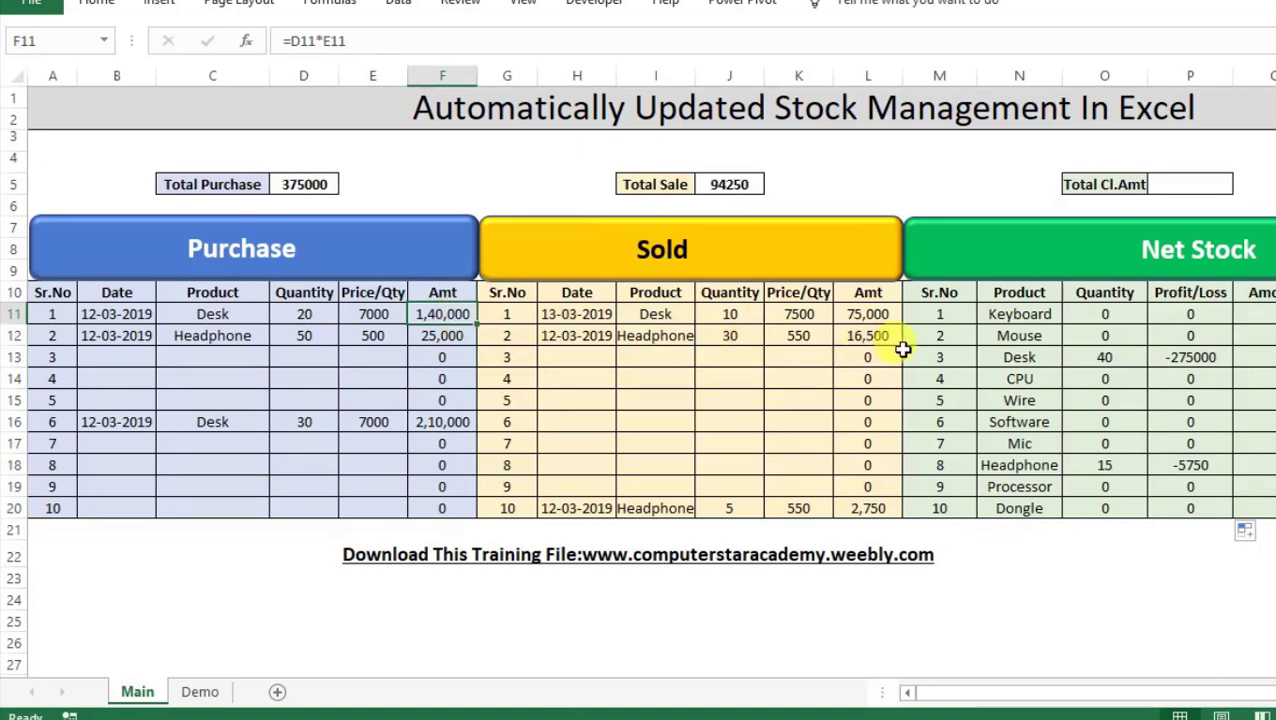
- Inspect Desk's SUMIF Profit/Loss formula in P13 (-275000) against its purchase amount in F11
{"action": "left_click", "coordinate": [1203, 357]}
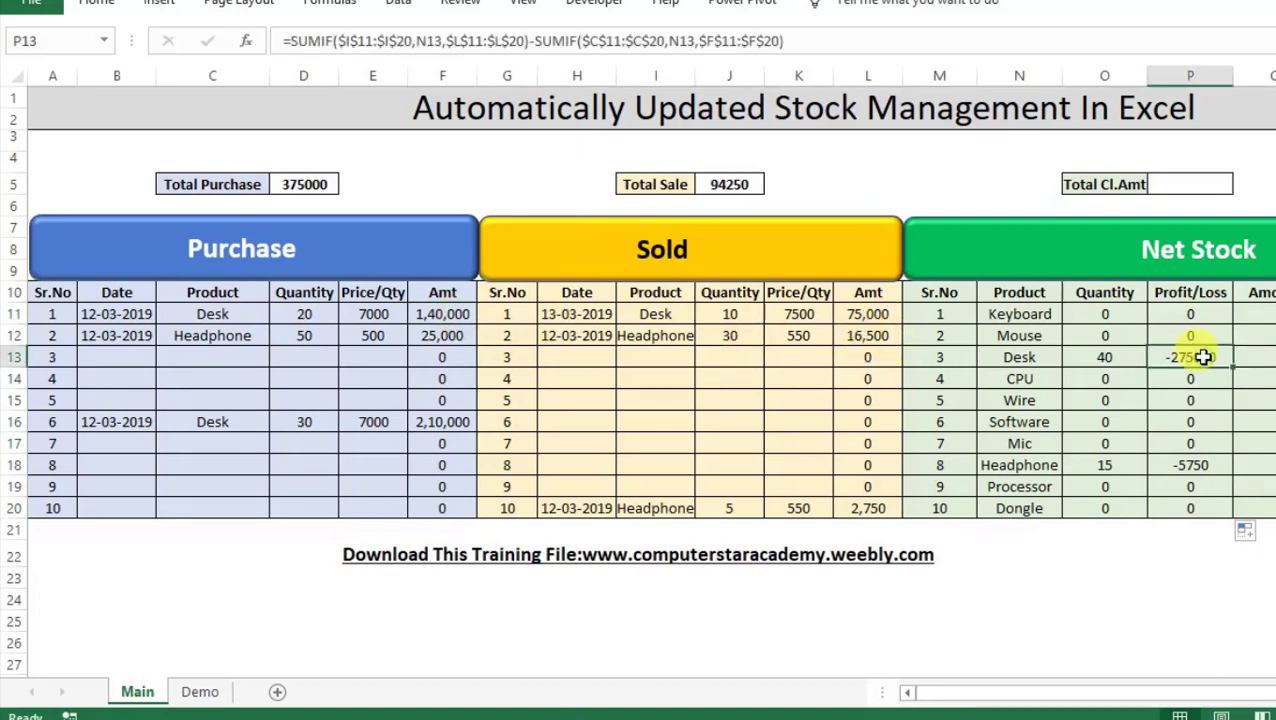
{"action": "double_click", "coordinate": [1203, 357]}
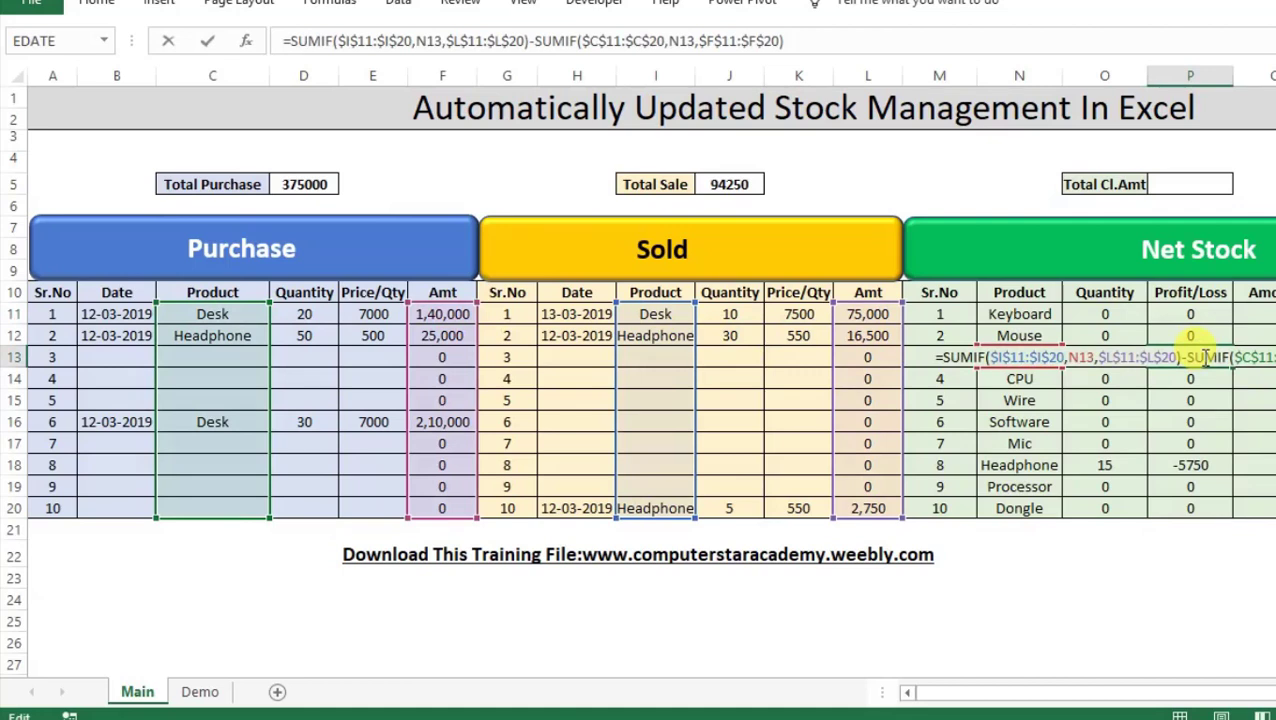
{"action": "key", "text": "Return"}
{"action": "left_click", "coordinate": [1202, 357]}
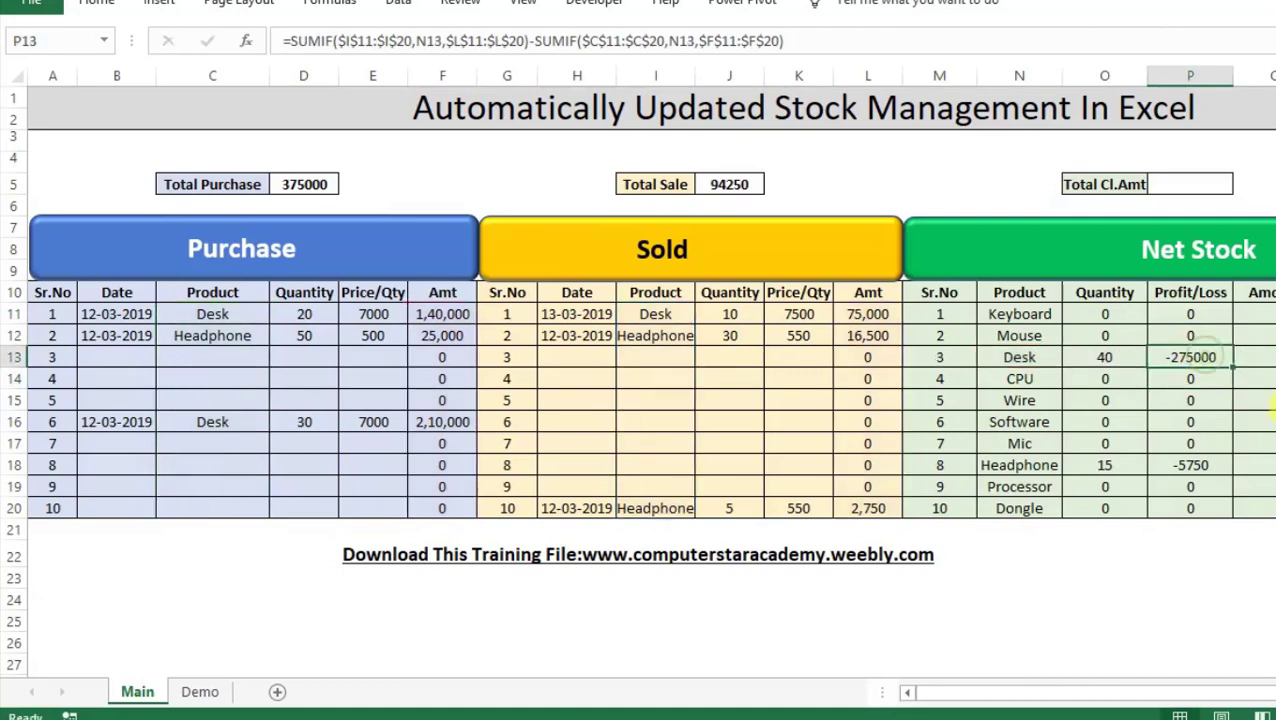
{"action": "left_click", "coordinate": [450, 313]}
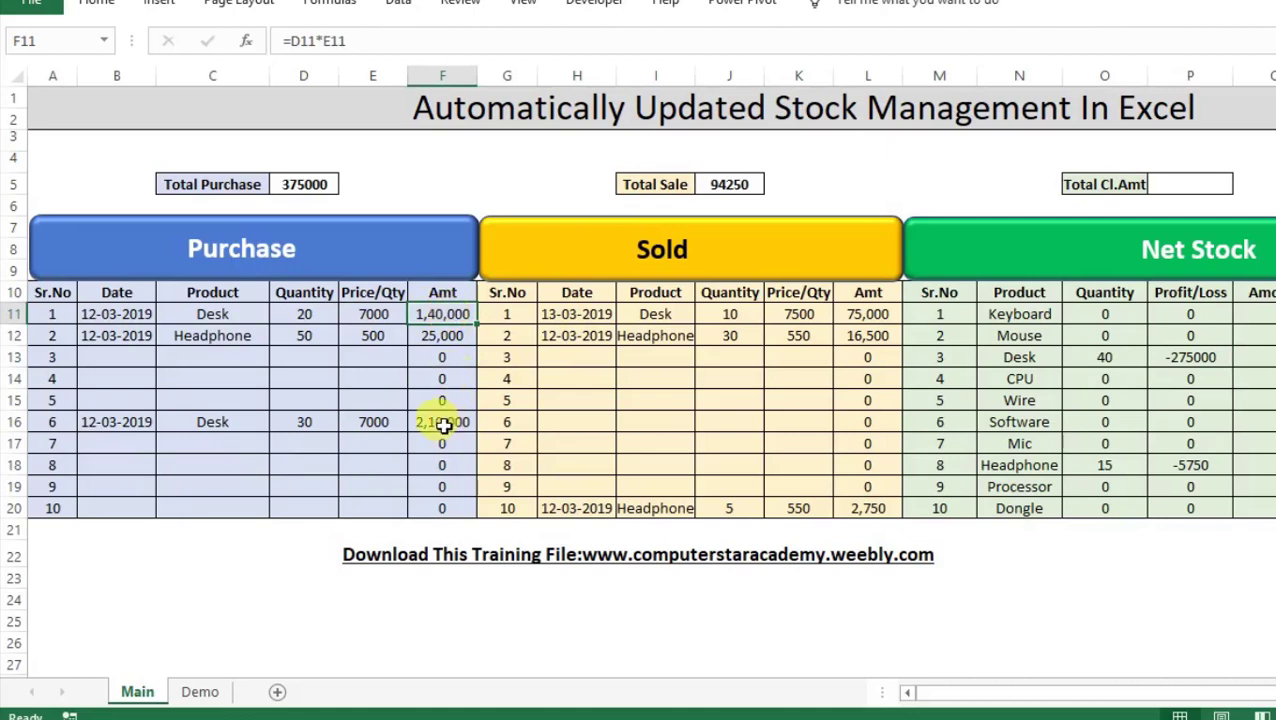
- Enter =F11+F16 in F25 to total Desk purchases at 3,50,000
{"action": "left_click", "coordinate": [447, 612]}
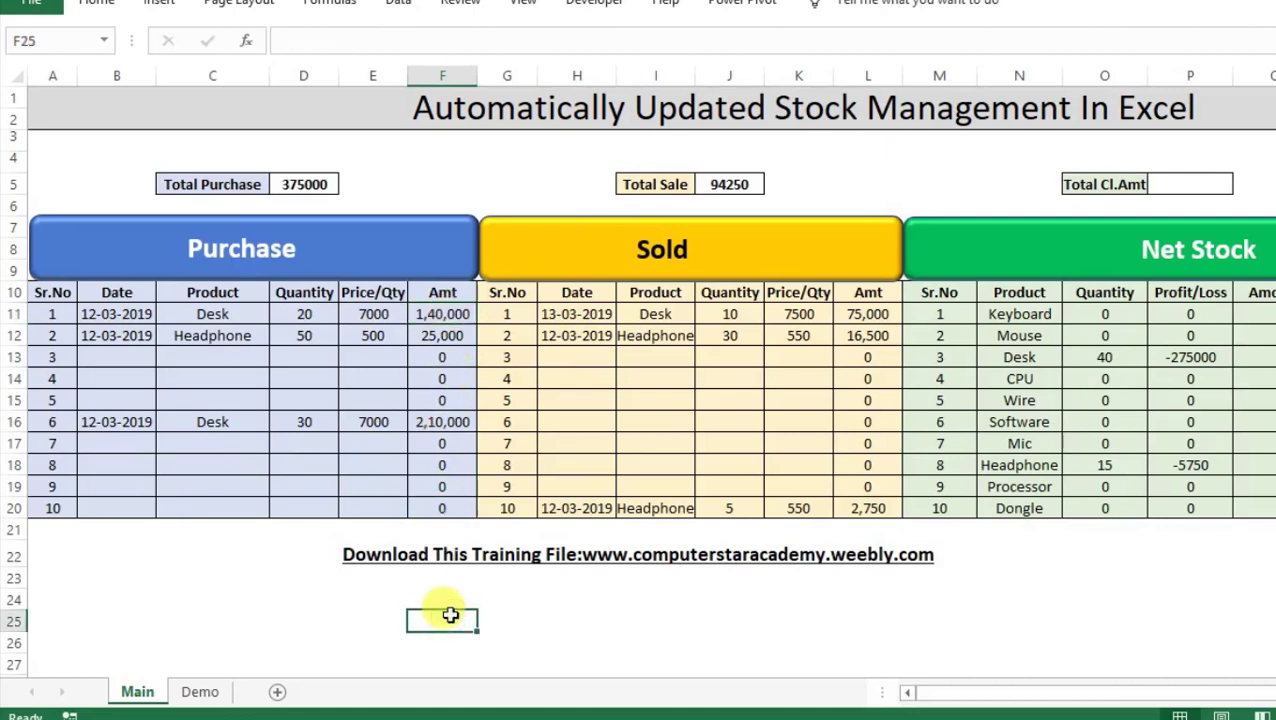
{"action": "type", "text": "="}
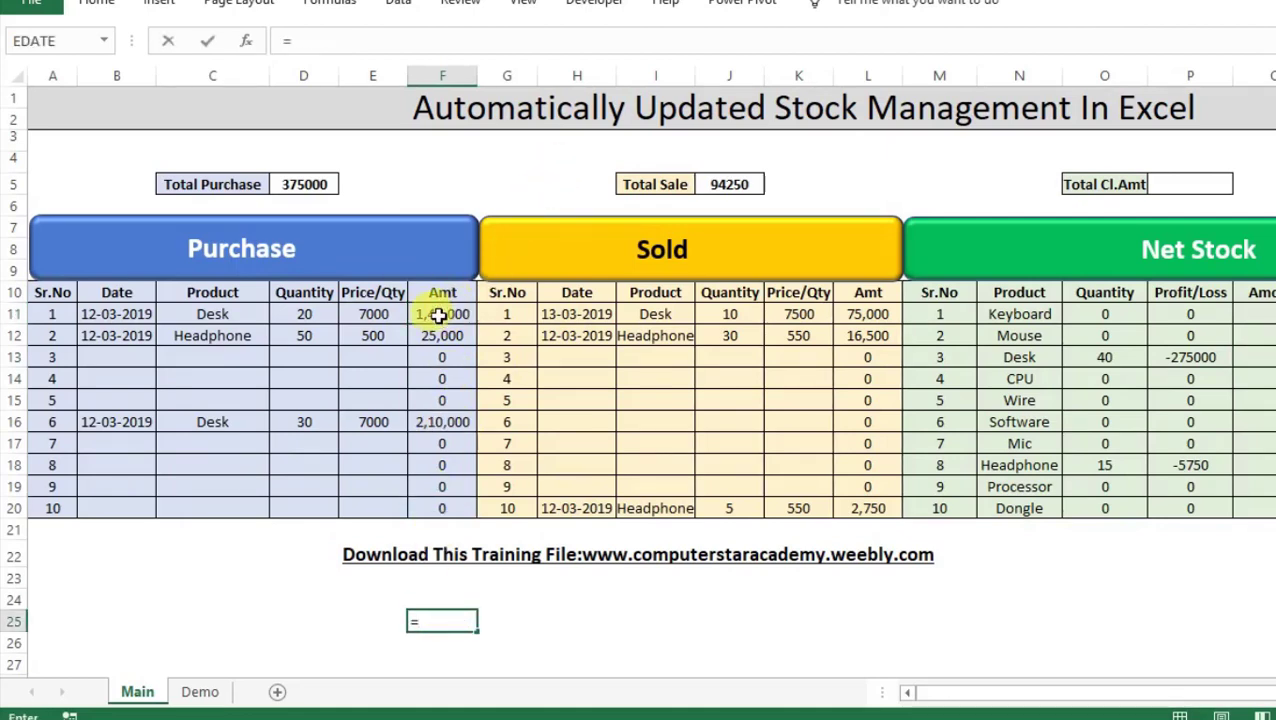
{"action": "left_click", "coordinate": [438, 315]}
{"action": "type", "text": "+"}
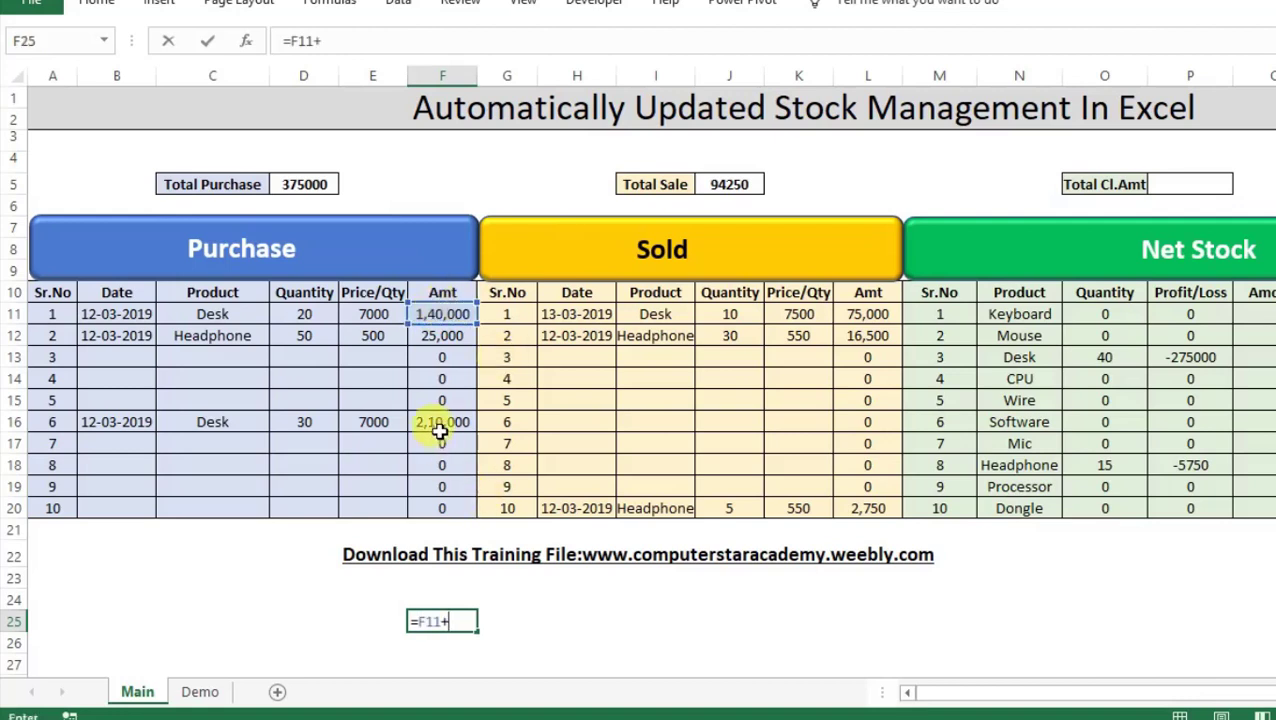
{"action": "left_click", "coordinate": [440, 428]}
{"action": "key", "text": "Return"}
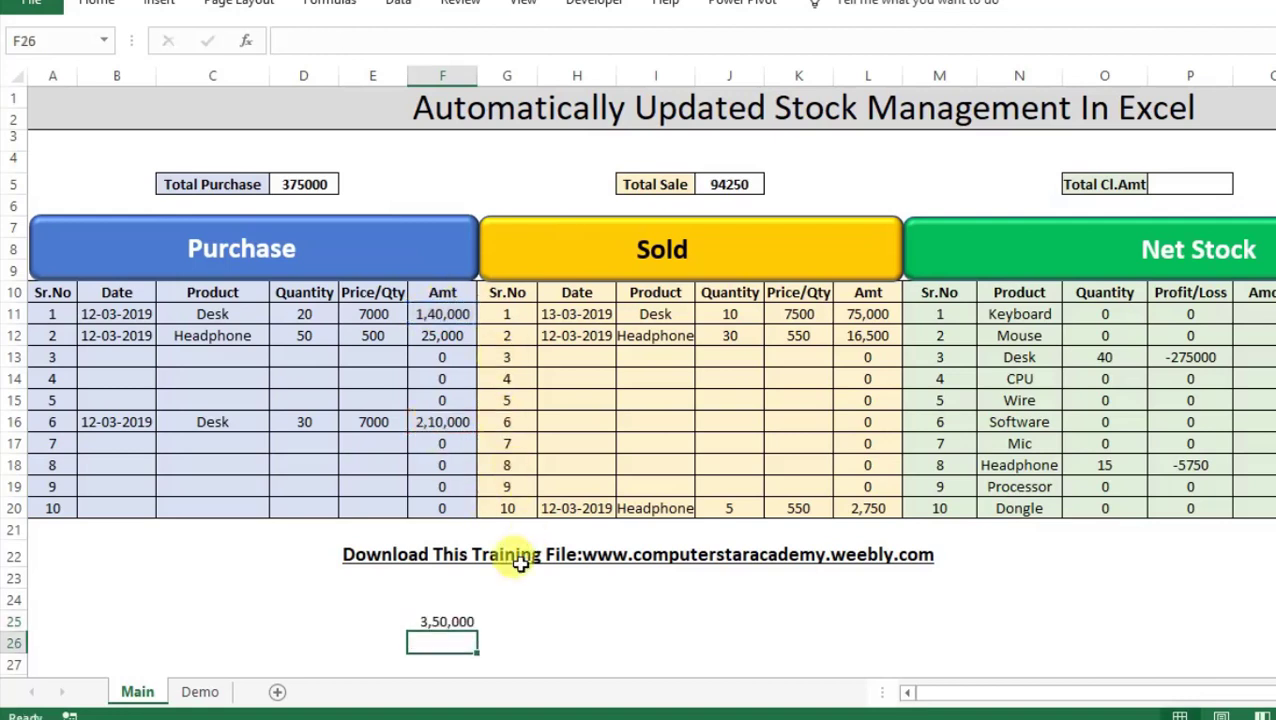
- Put 75000 in J25 and the difference =J25-F25 (-2,75,000) in H26
{"action": "left_click", "coordinate": [738, 625]}
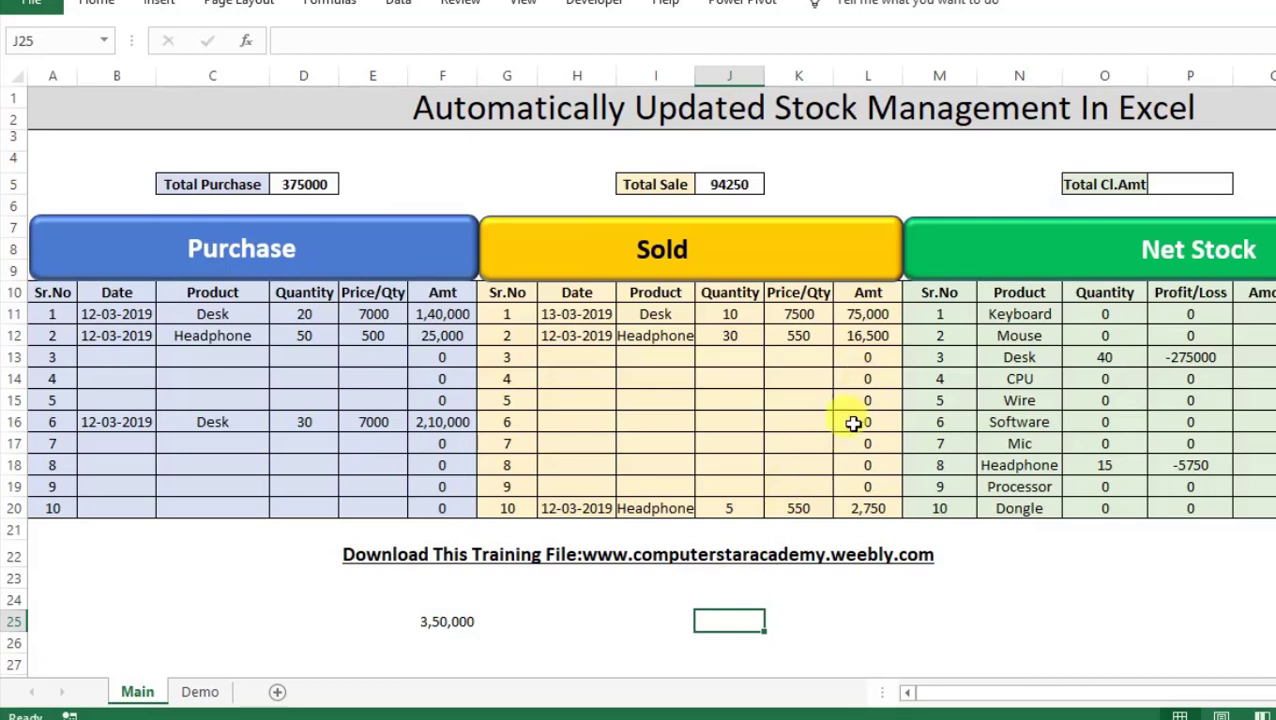
{"action": "type", "text": "75000"}
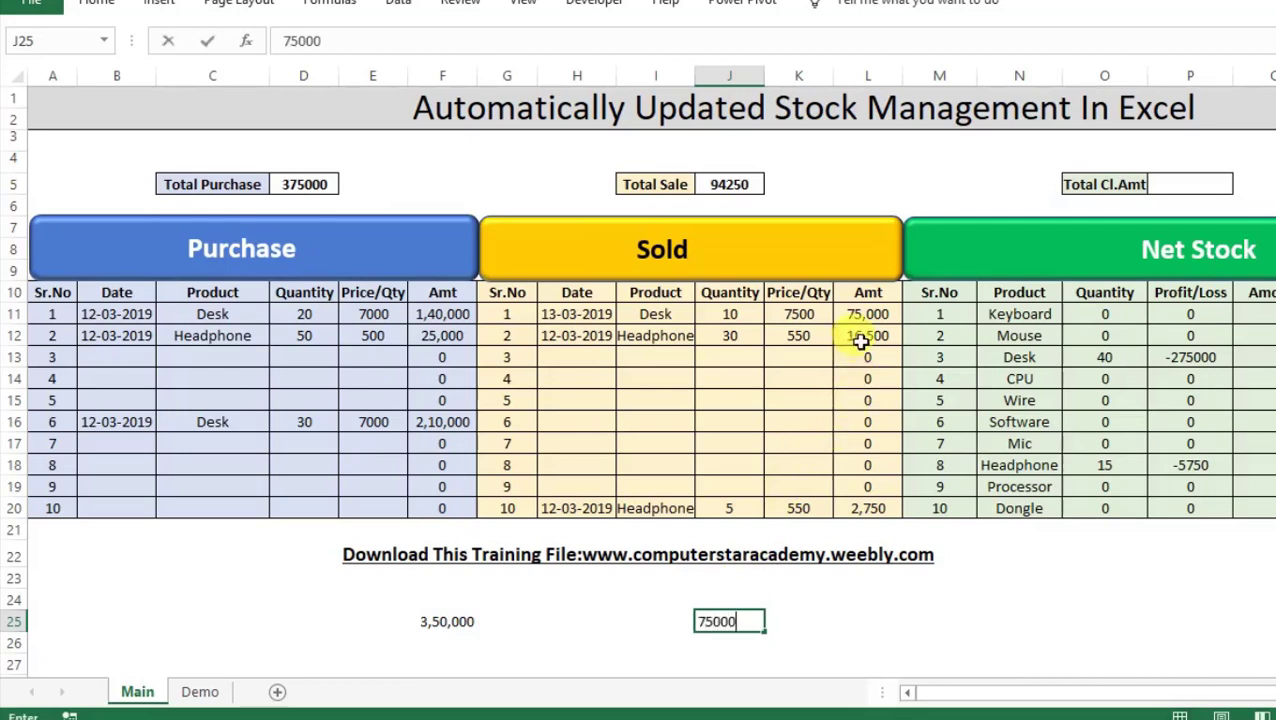
{"action": "key", "text": "Return"}
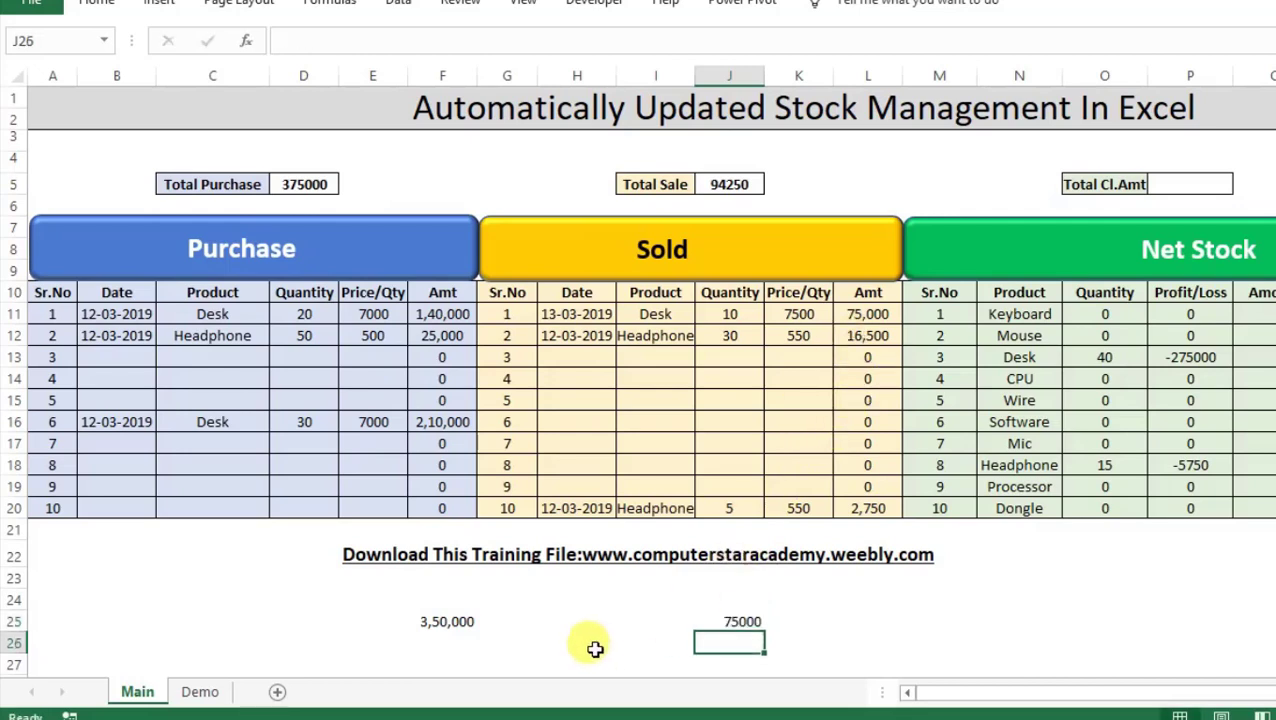
{"action": "left_click", "coordinate": [595, 648]}
{"action": "type", "text": "="}
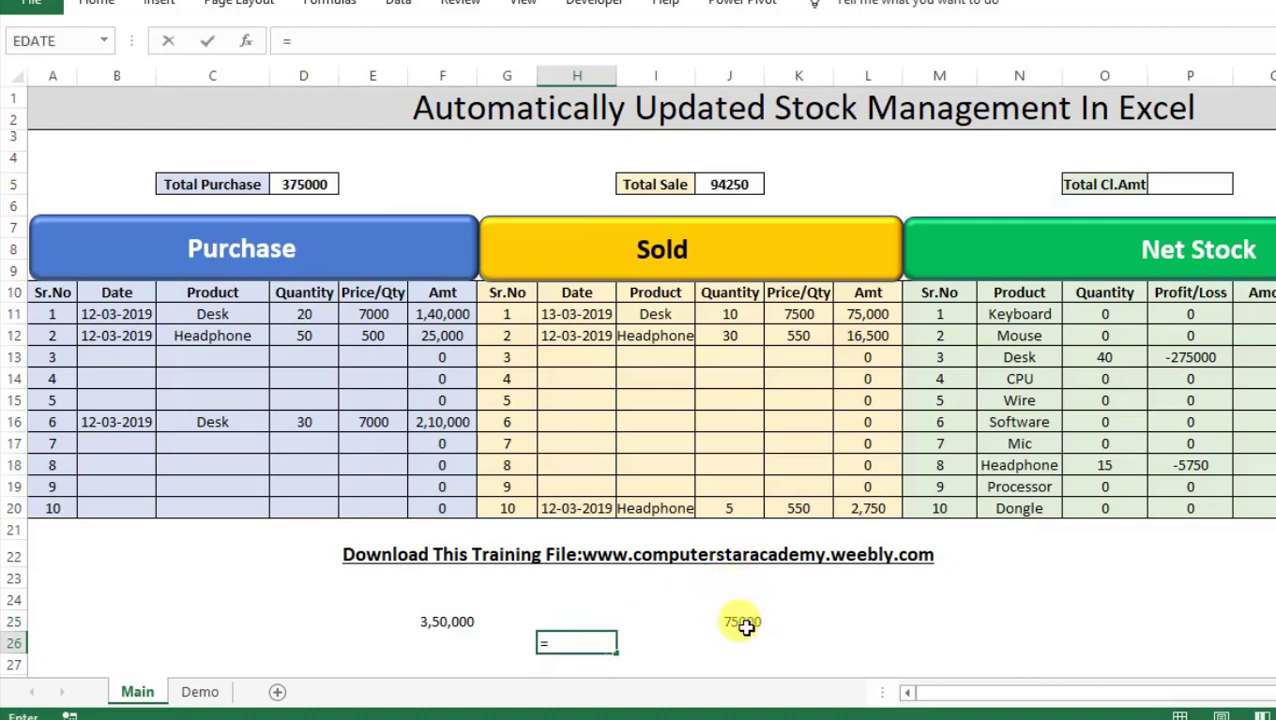
{"action": "left_click", "coordinate": [735, 622]}
{"action": "type", "text": "-"}
{"action": "left_click", "coordinate": [450, 621]}
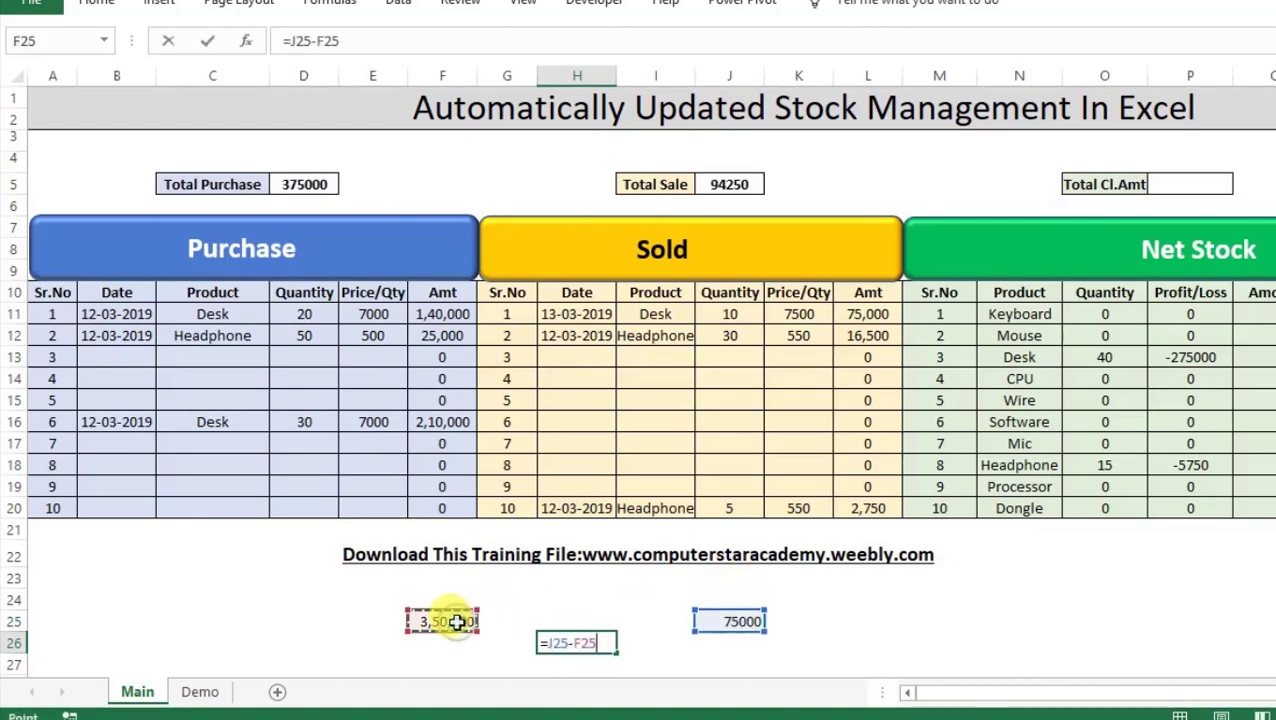
{"action": "key", "text": "Return"}
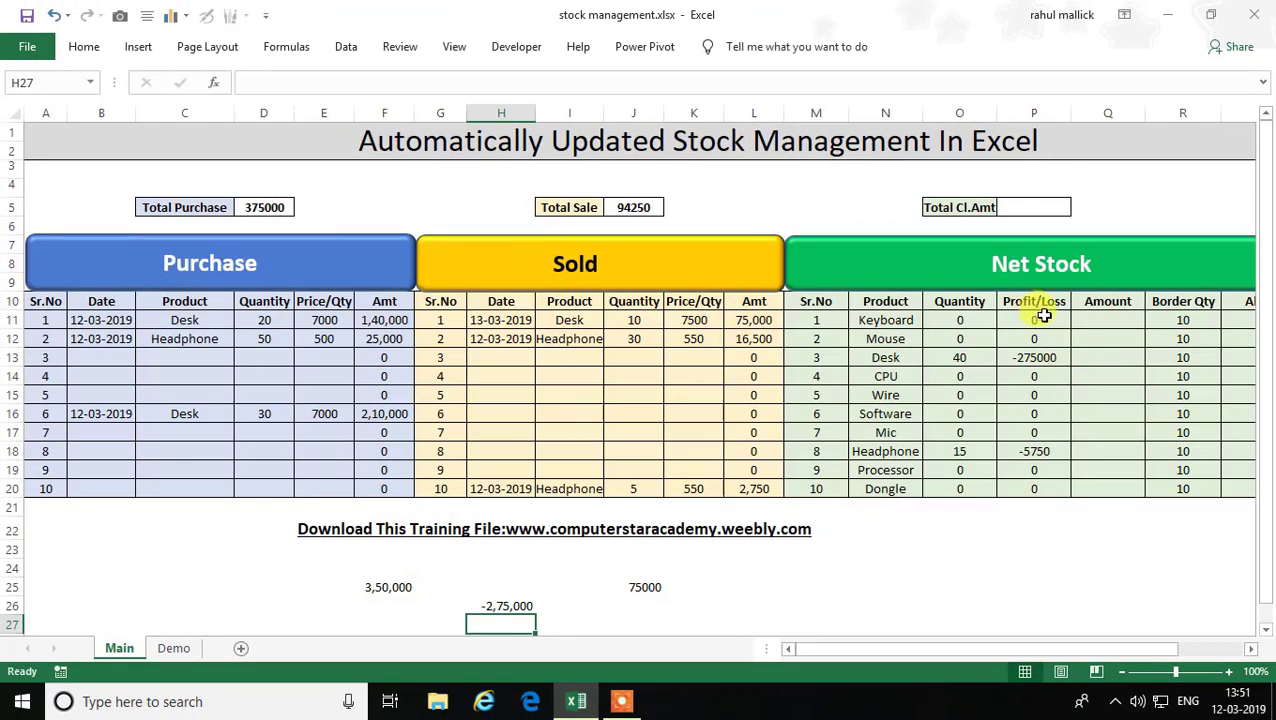
- Highlight P11:P20 values less than 0 in Red Text, turning -275000 and -5750 red
{"action": "left_click_drag", "start_coordinate": [1040, 325], "coordinate": [1054, 486]}
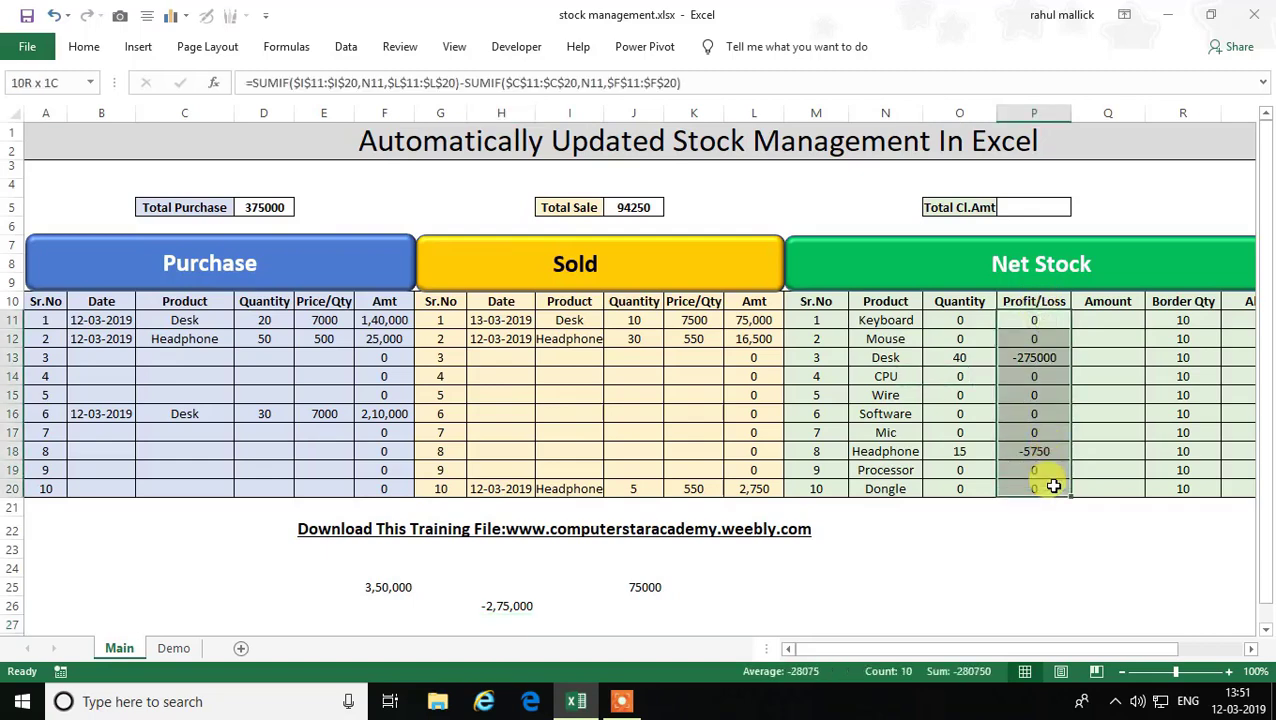
{"action": "left_click", "coordinate": [80, 52]}
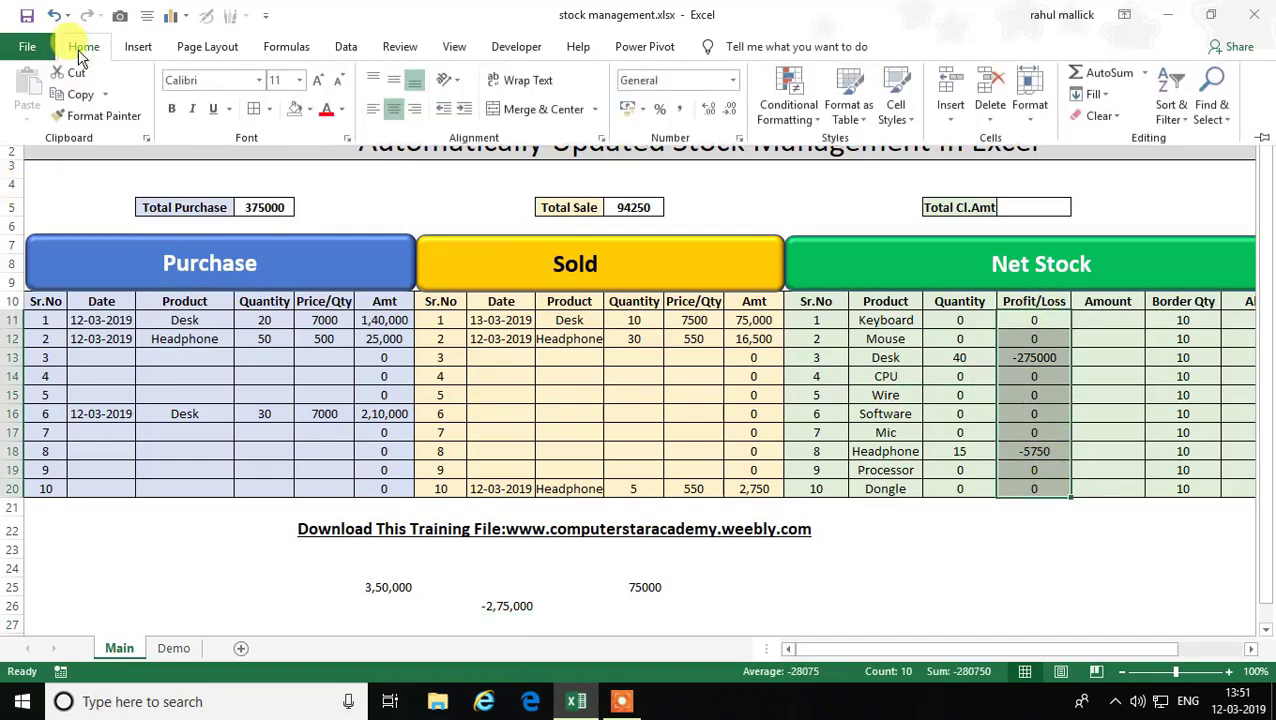
{"action": "left_click", "coordinate": [789, 108]}
{"action": "mouse_move", "coordinate": [870, 166]}
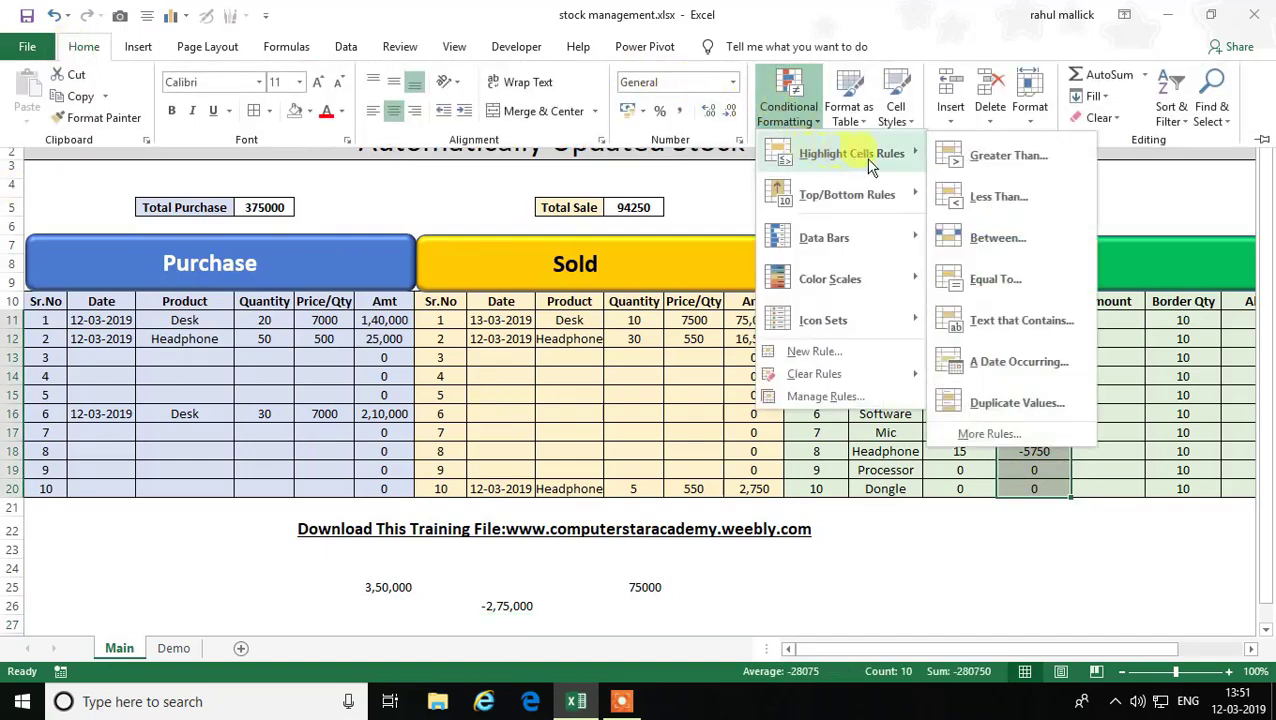
{"action": "left_click", "coordinate": [998, 196]}
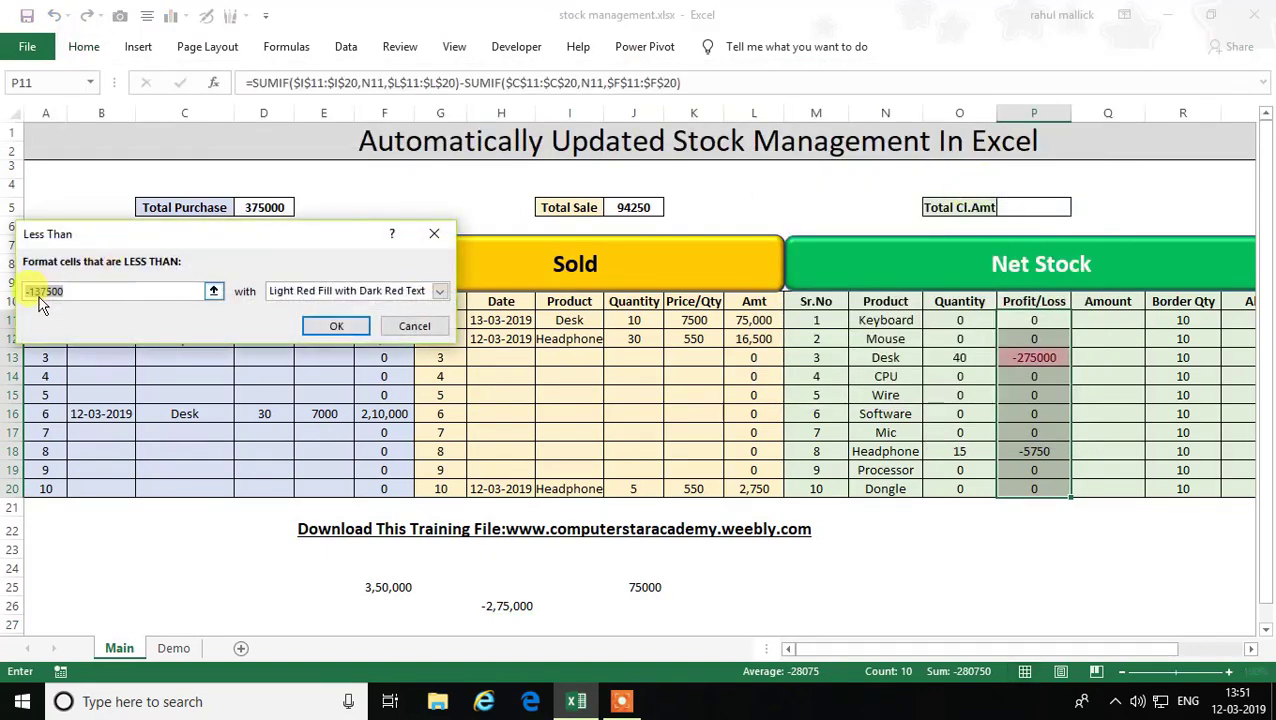
{"action": "type", "text": "0"}
{"action": "left_click", "coordinate": [440, 290]}
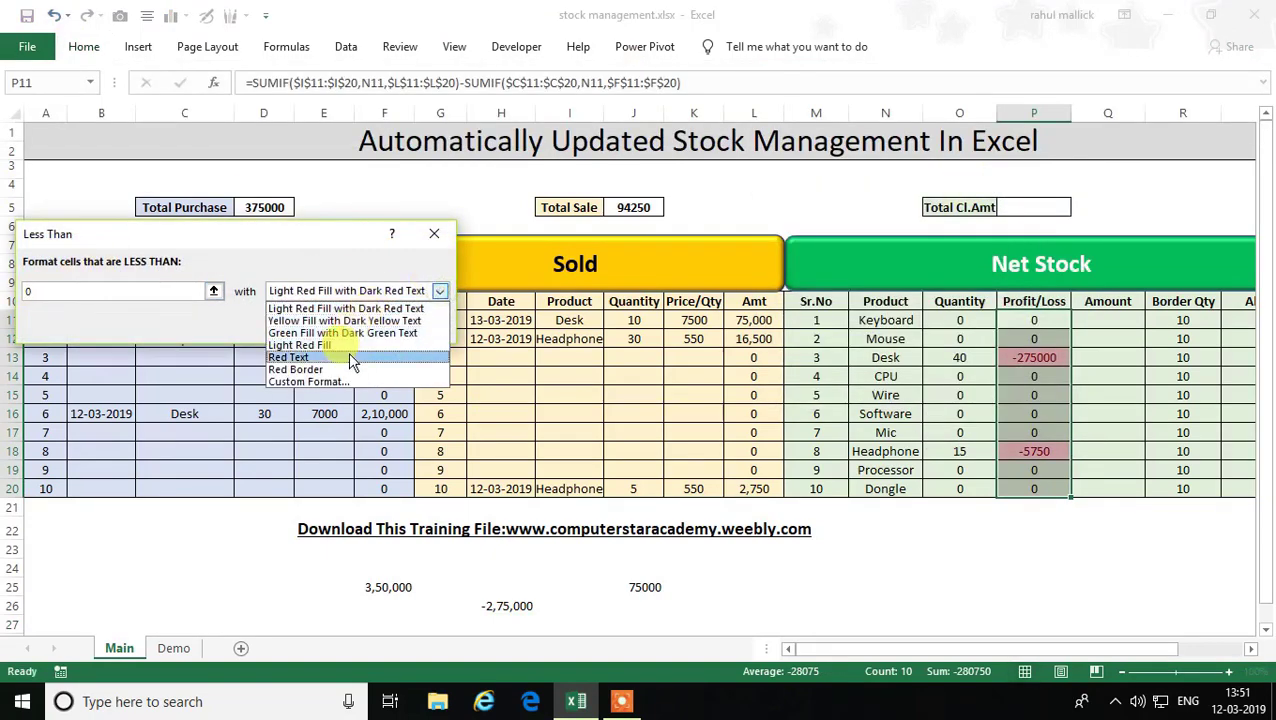
{"action": "left_click", "coordinate": [349, 357]}
{"action": "left_click", "coordinate": [334, 325]}
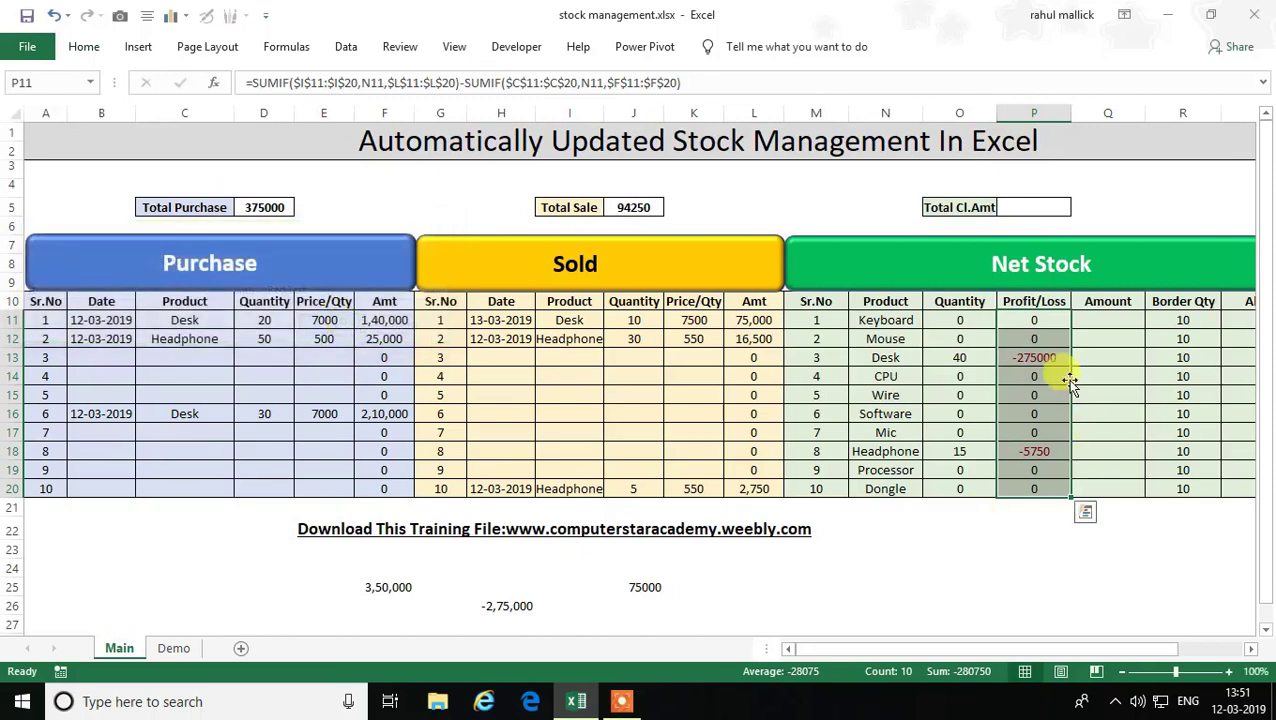
{"action": "left_click", "coordinate": [1036, 357]}
- Record purchase row 4: today's date, 10 Software at 600 each, totalling 6,000
{"action": "left_click", "coordinate": [1031, 453]}
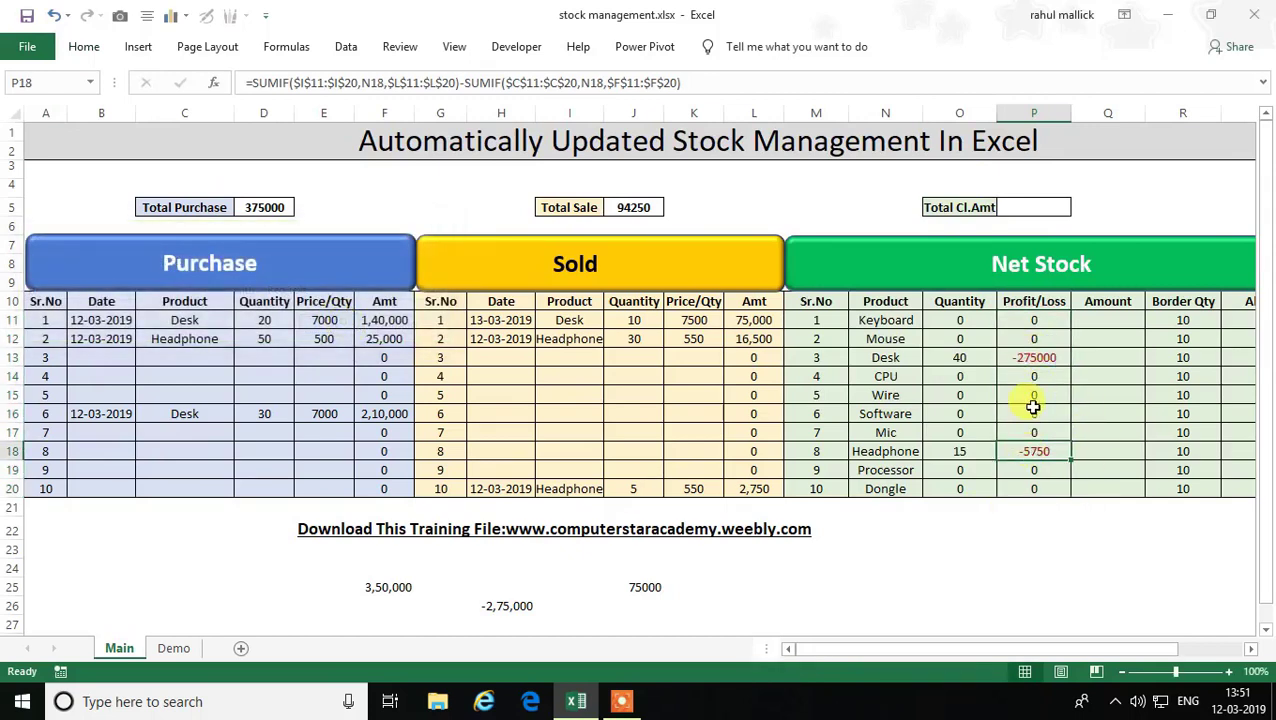
{"action": "left_click", "coordinate": [98, 376]}
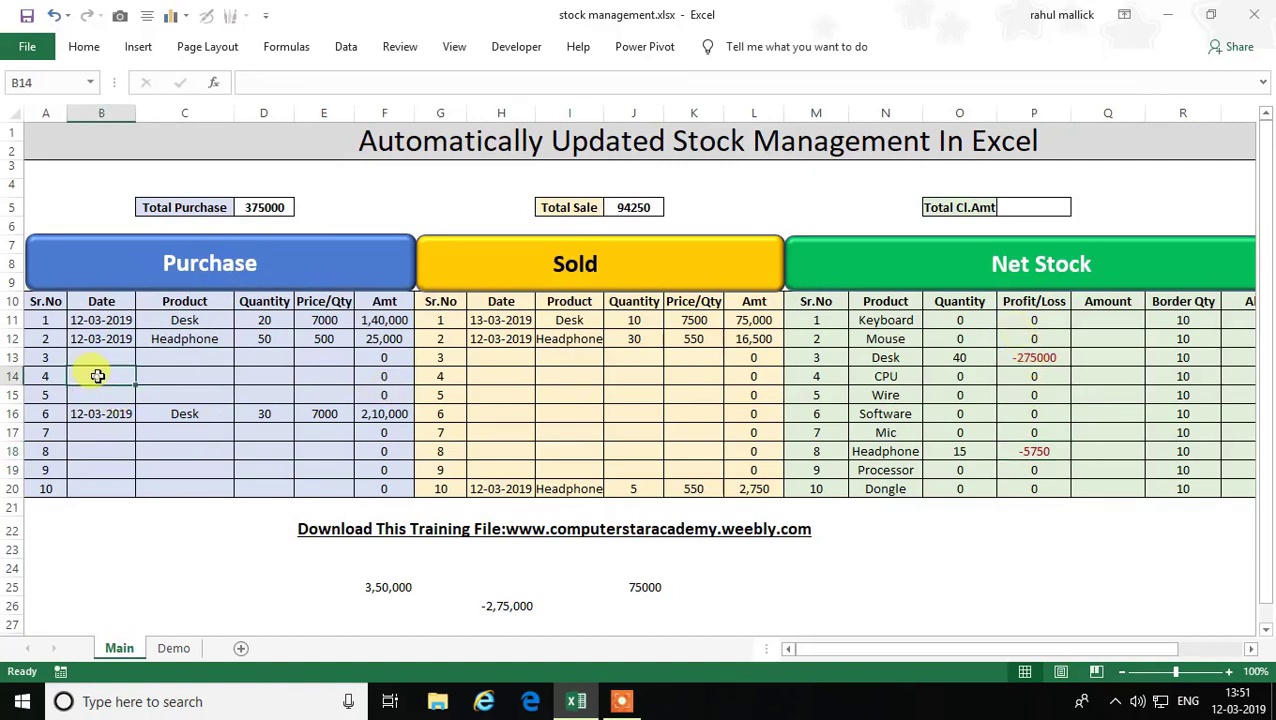
{"action": "key", "text": "ctrl+semicolon"}
{"action": "left_click", "coordinate": [190, 373]}
{"action": "left_click", "coordinate": [242, 377]}
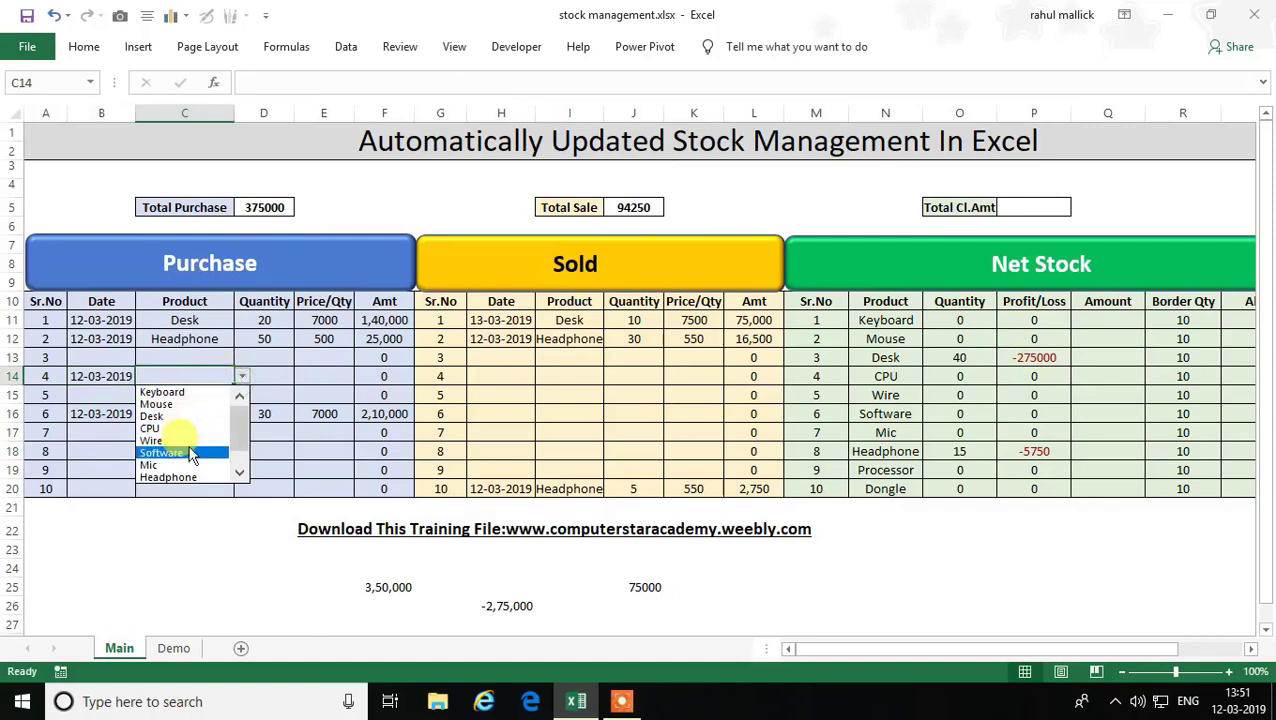
{"action": "left_click", "coordinate": [192, 453]}
{"action": "left_click", "coordinate": [283, 375]}
{"action": "type", "text": "10"}
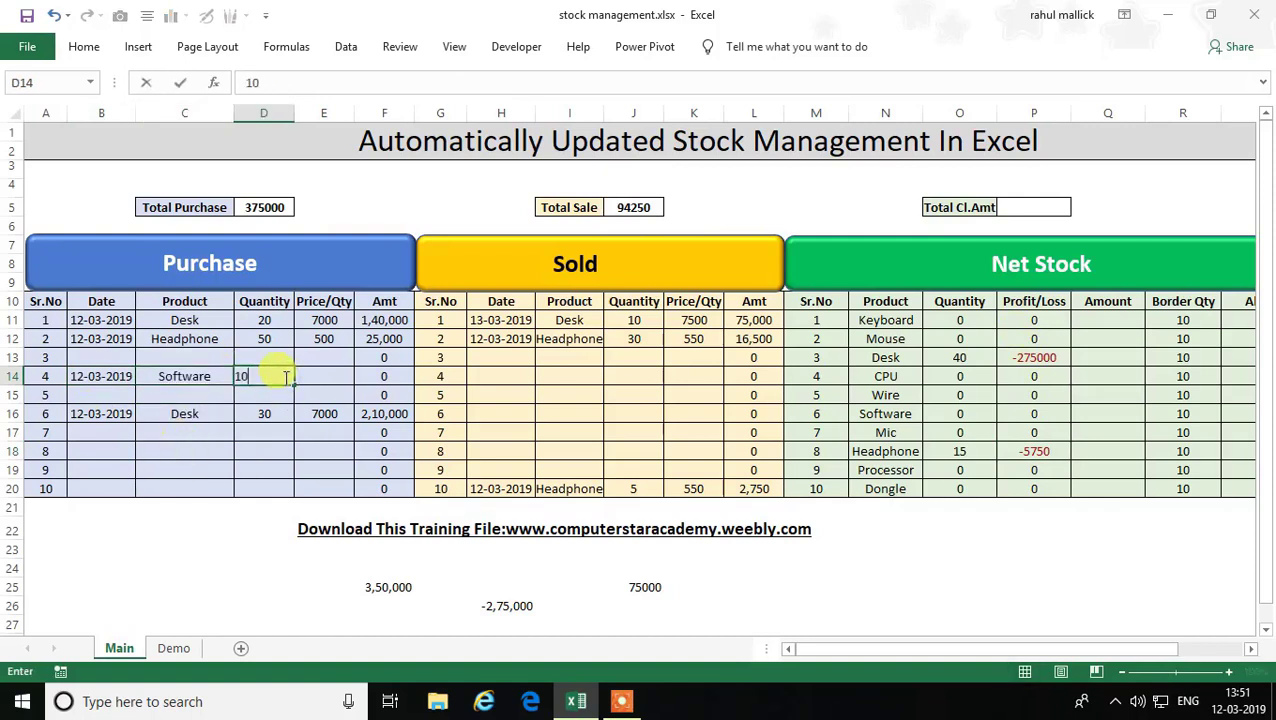
{"action": "key", "text": "Tab"}
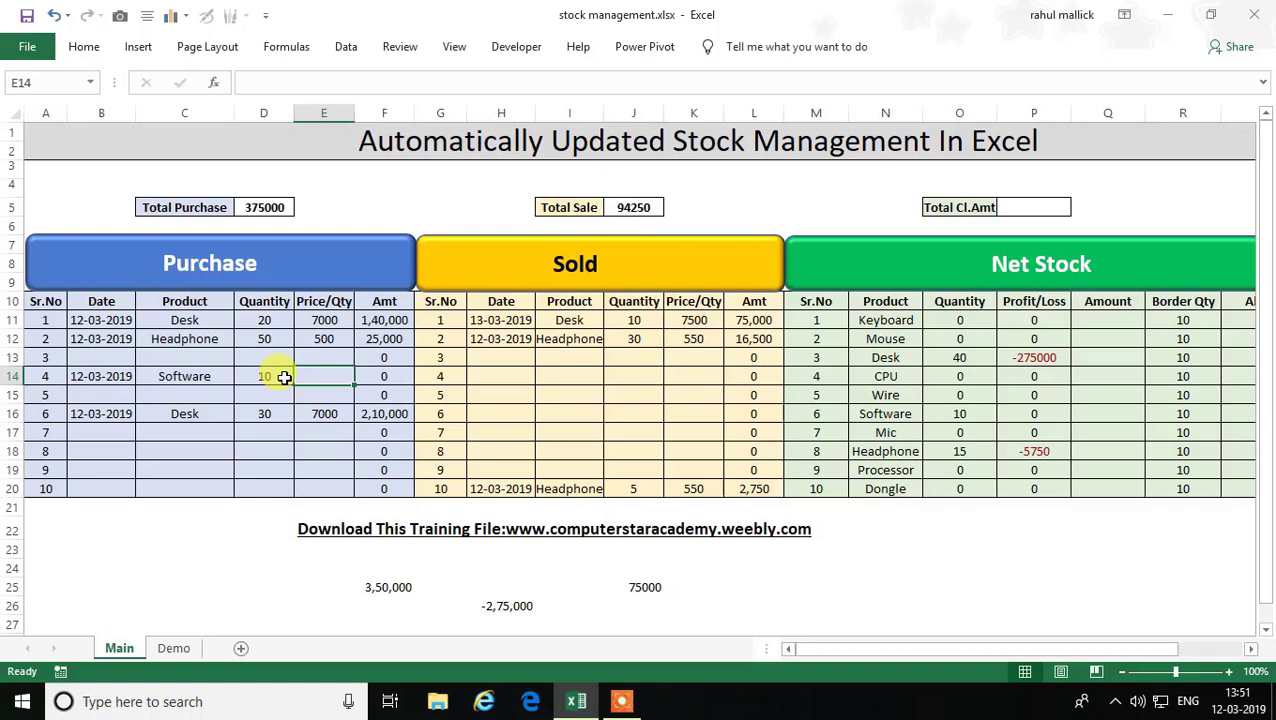
{"action": "type", "text": "600"}
{"action": "key", "text": "Tab"}
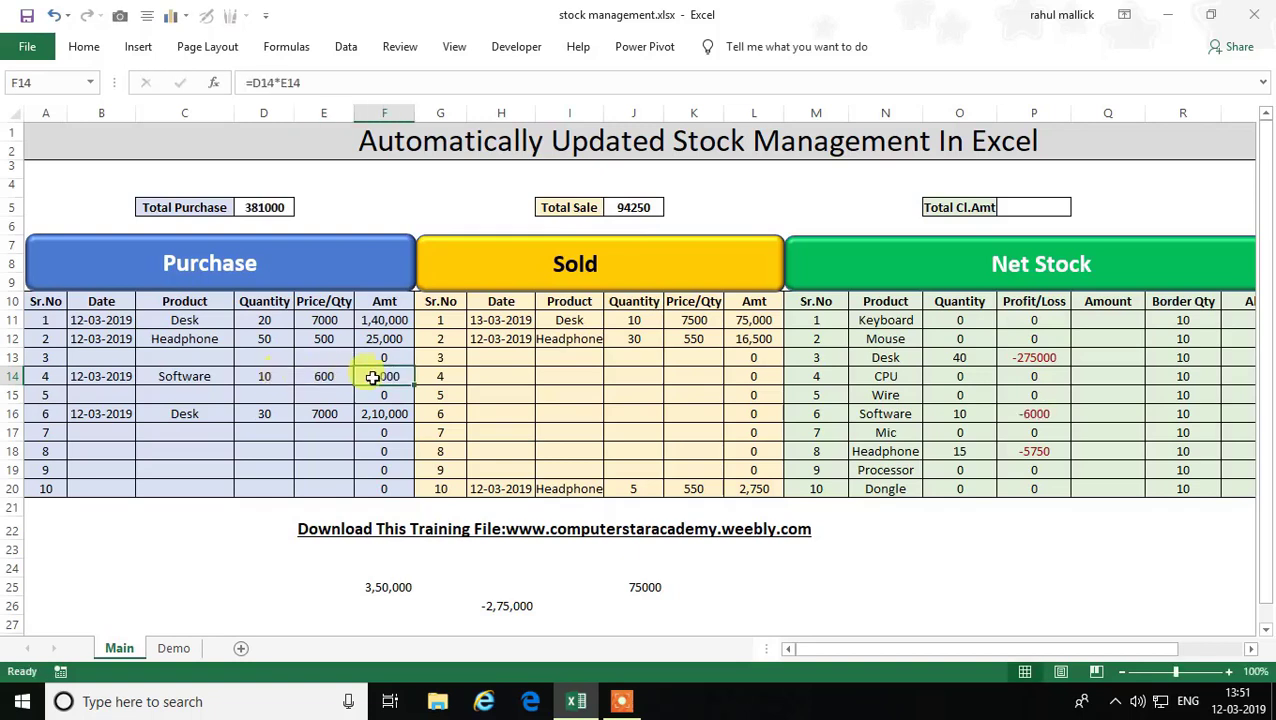
{"action": "left_click", "coordinate": [494, 412]}
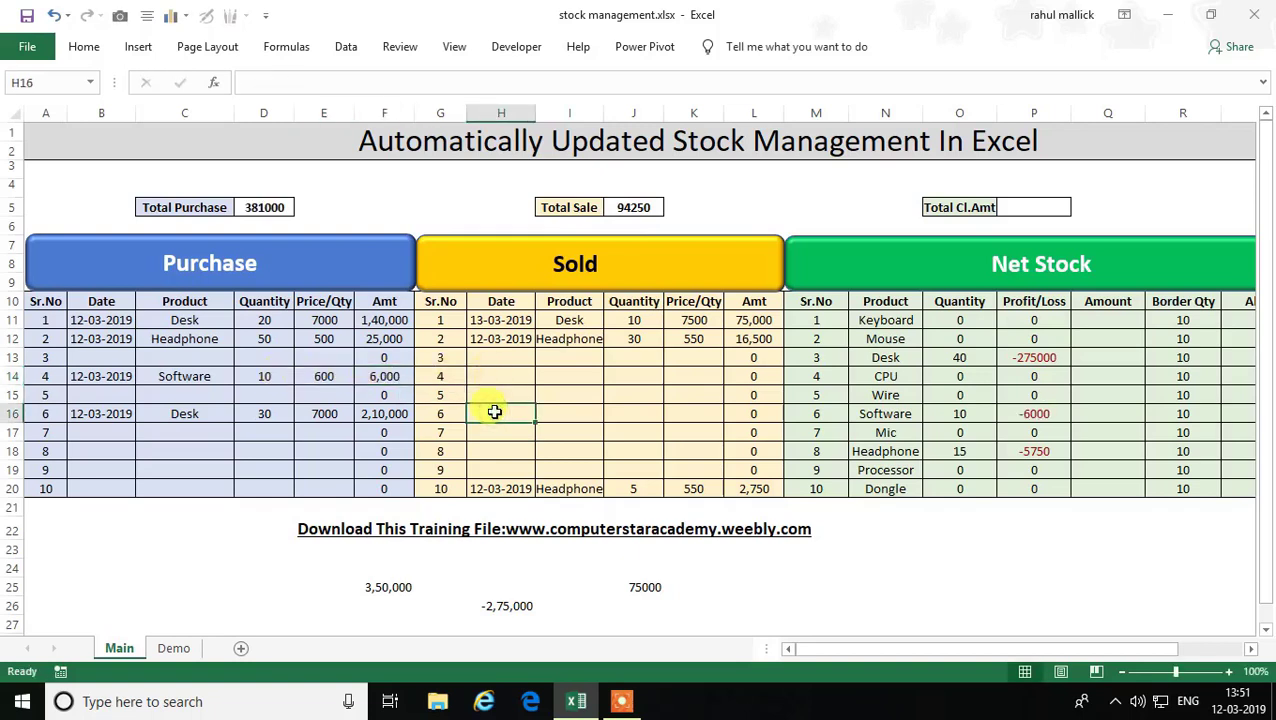
- Log sold row 6 with today's date, product Software and quantity 8
{"action": "key", "text": "ctrl+semicolon"}
{"action": "key", "text": "Tab"}
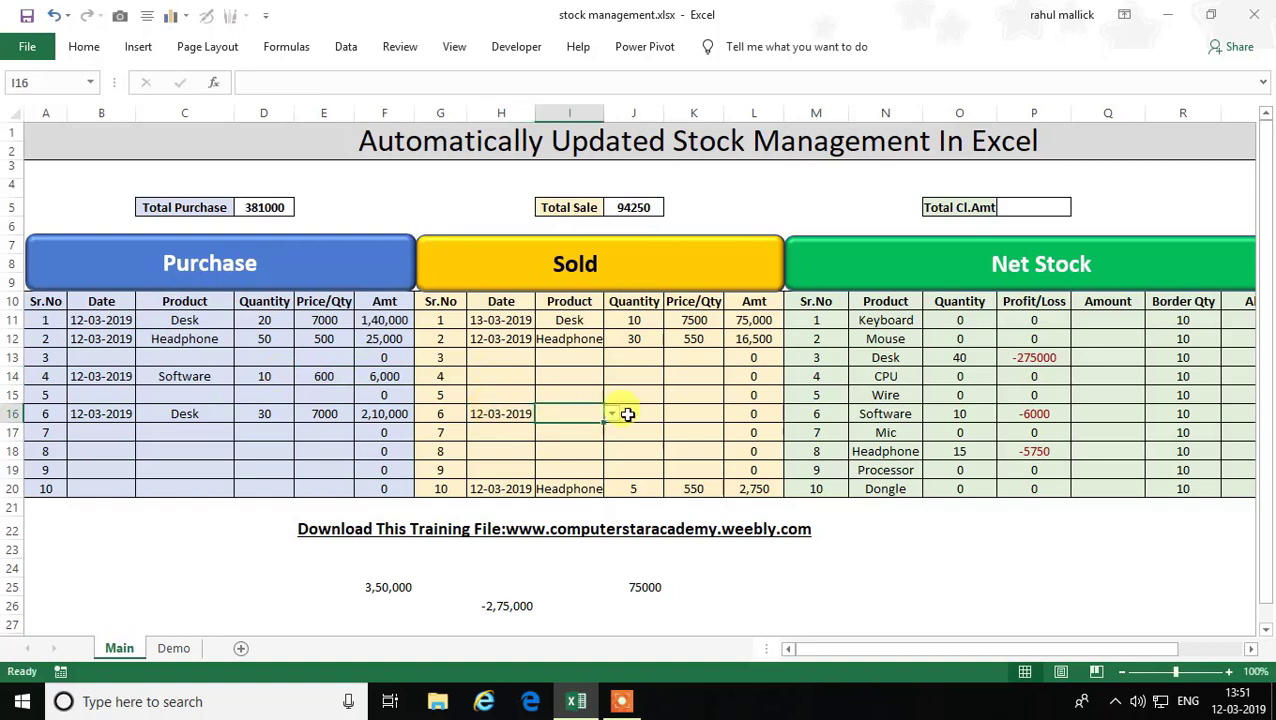
{"action": "left_click", "coordinate": [611, 414]}
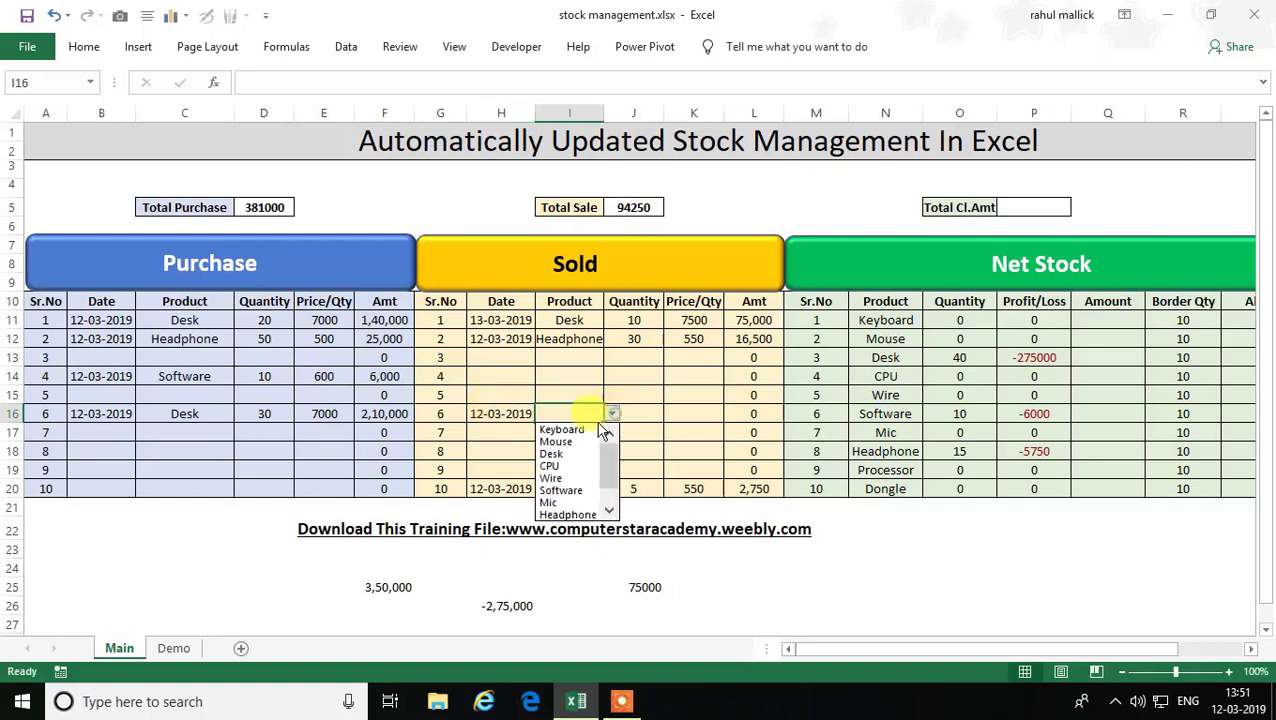
{"action": "left_click", "coordinate": [575, 490]}
{"action": "left_click", "coordinate": [640, 416]}
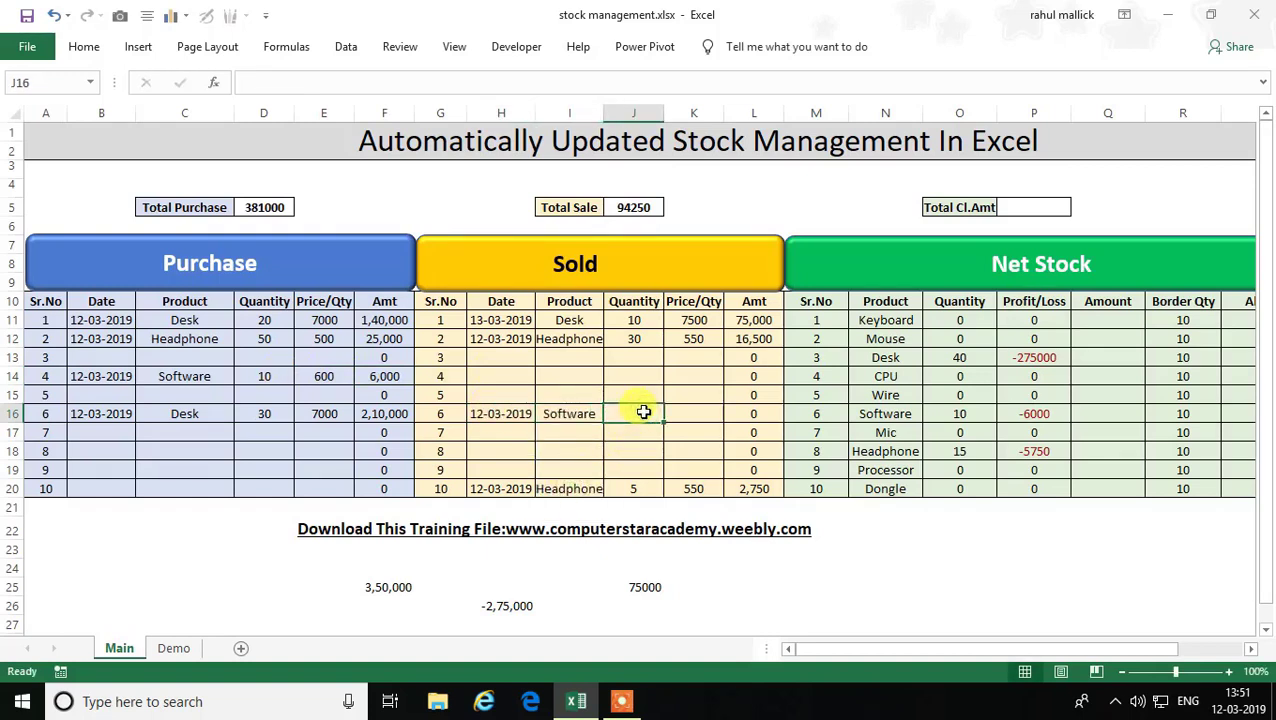
{"action": "type", "text": "8"}
{"action": "key", "text": "Tab"}
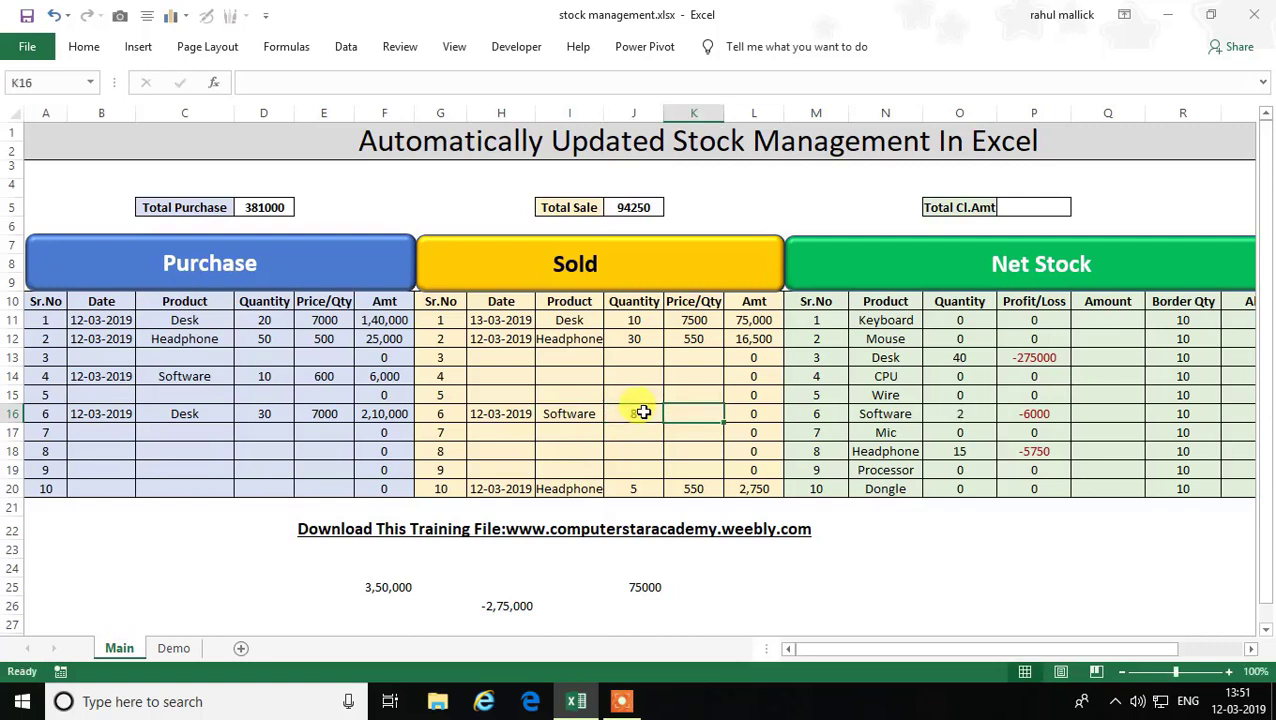
- Set the row 6 sale price to 1000, correcting 700, for an 8,000 total
{"action": "type", "text": "7"}
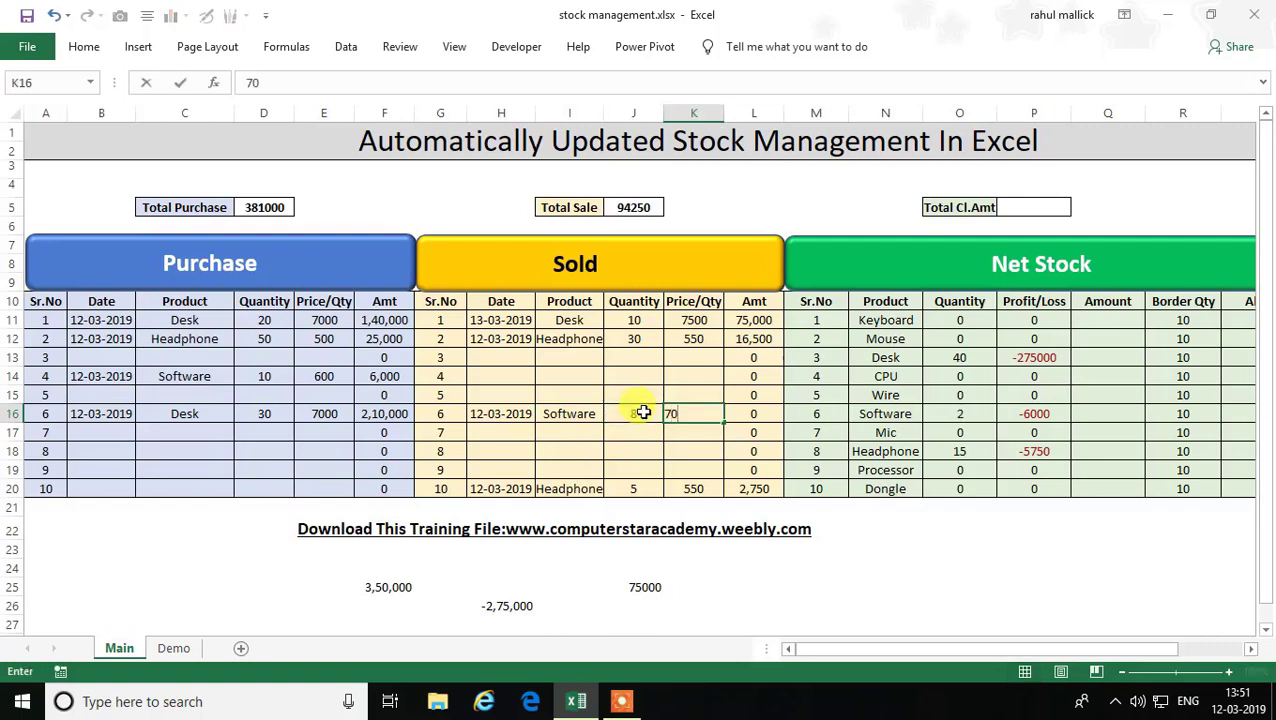
{"action": "type", "text": "0"}
{"action": "key", "text": "Tab"}
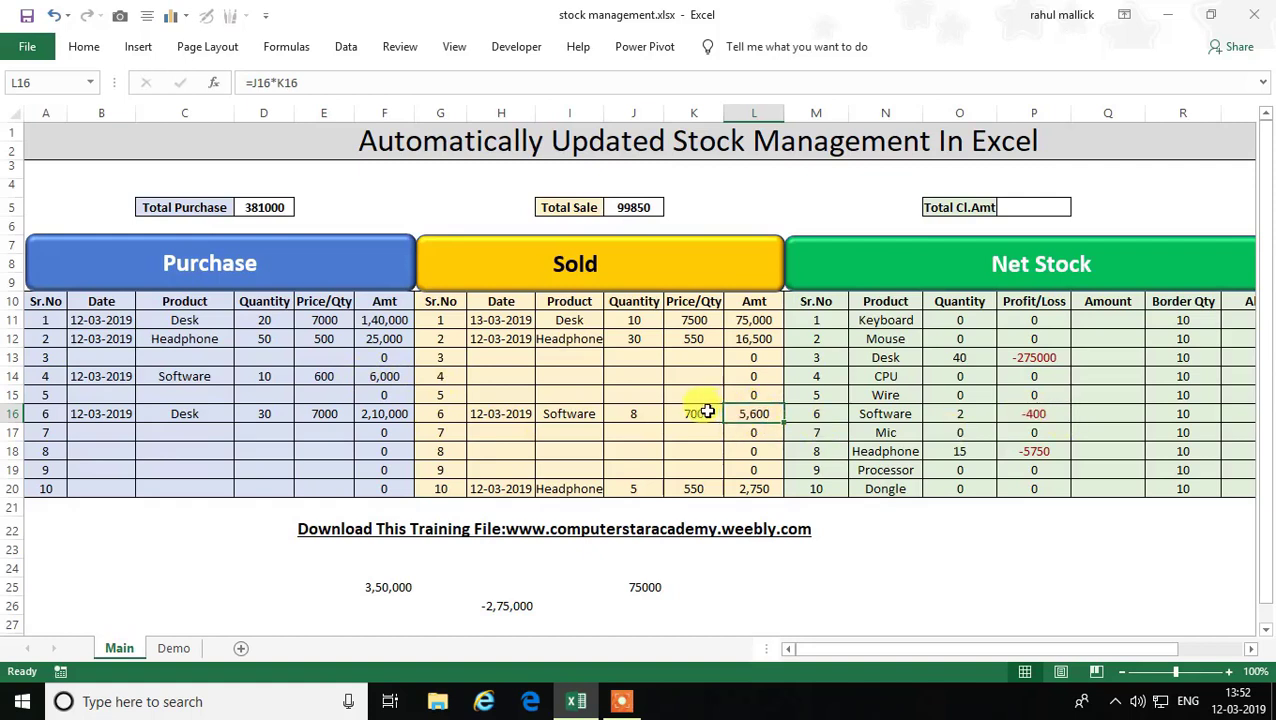
{"action": "left_click", "coordinate": [707, 411]}
{"action": "type", "text": "10"}
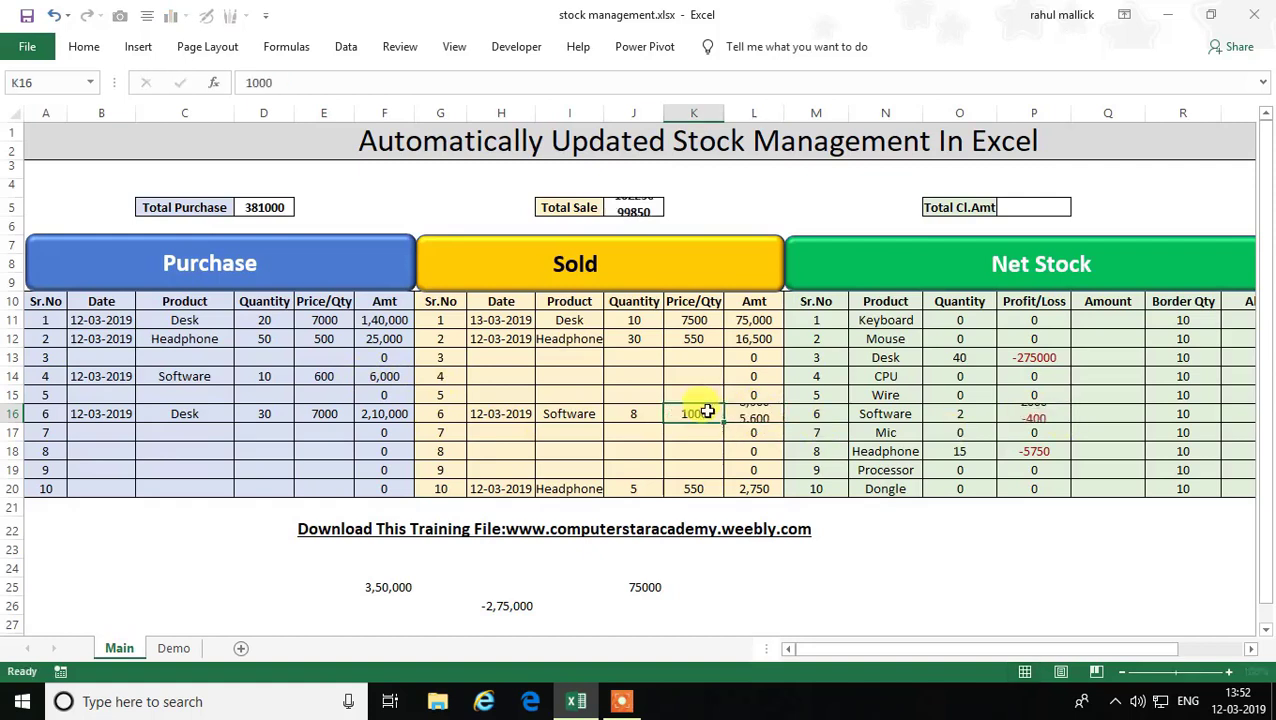
{"action": "key", "text": "Tab"}
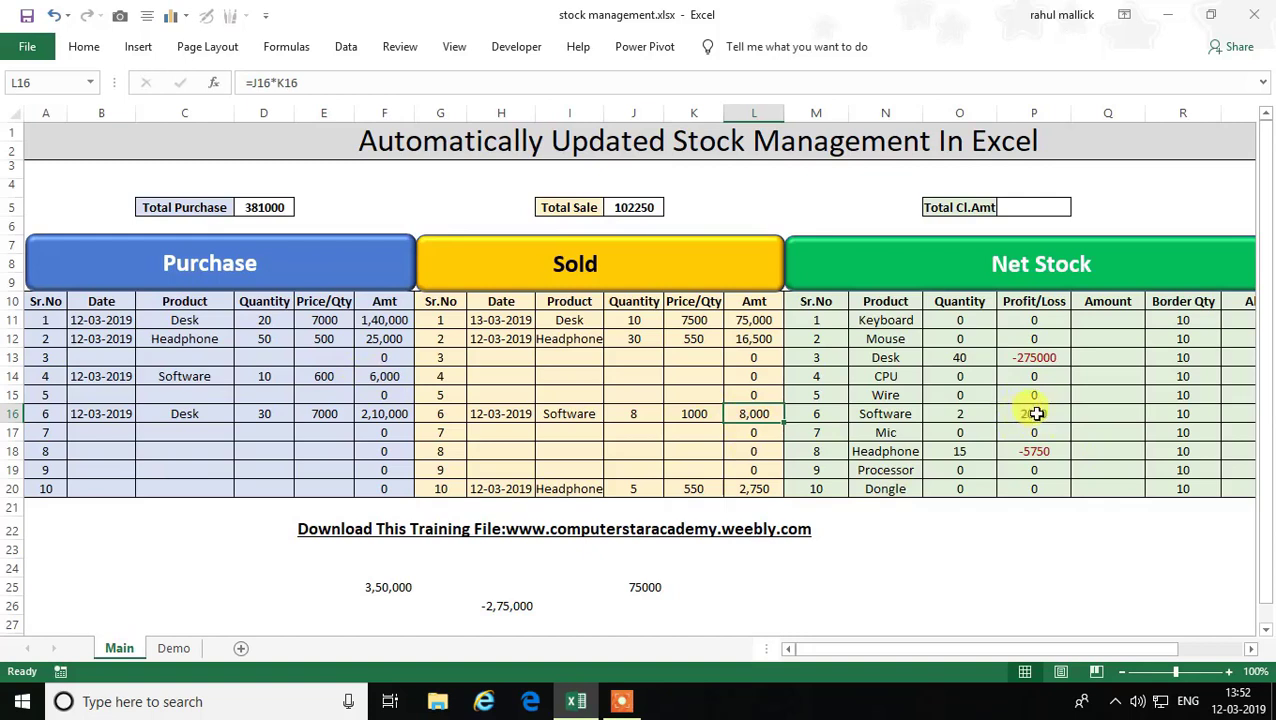
{"action": "left_click", "coordinate": [1092, 320]}
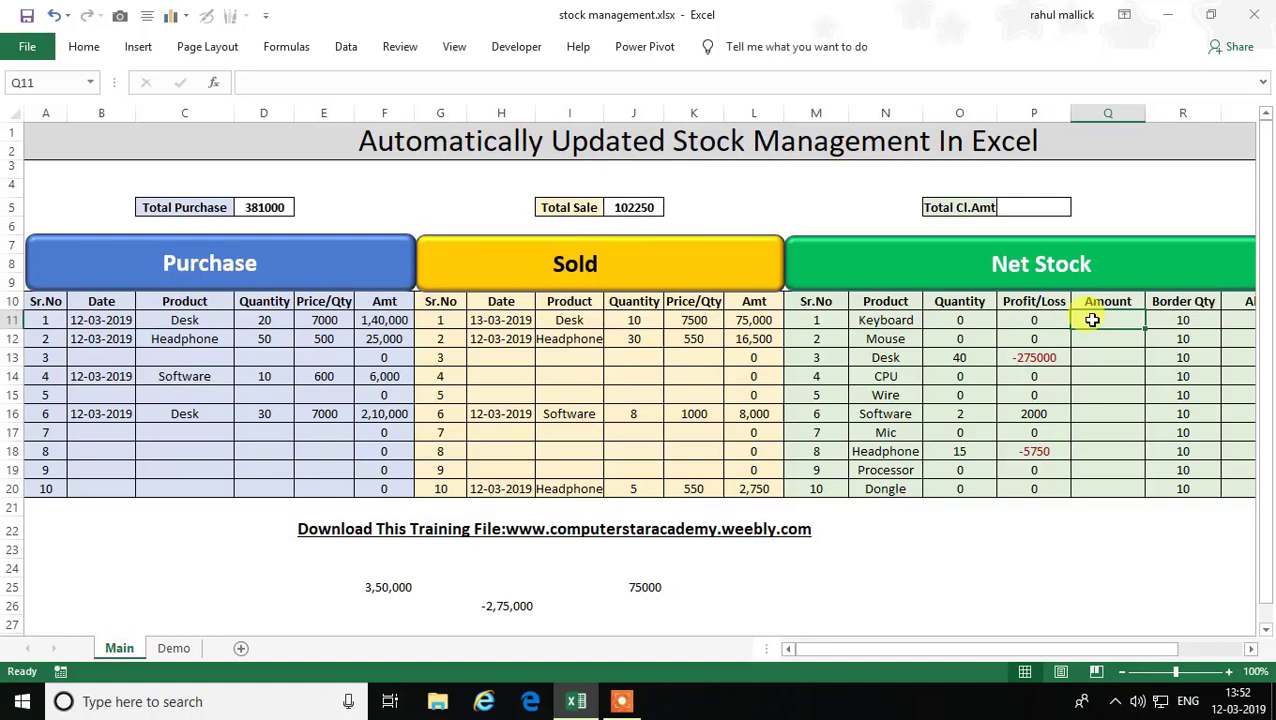
{"action": "type", "text": "=SUM"}
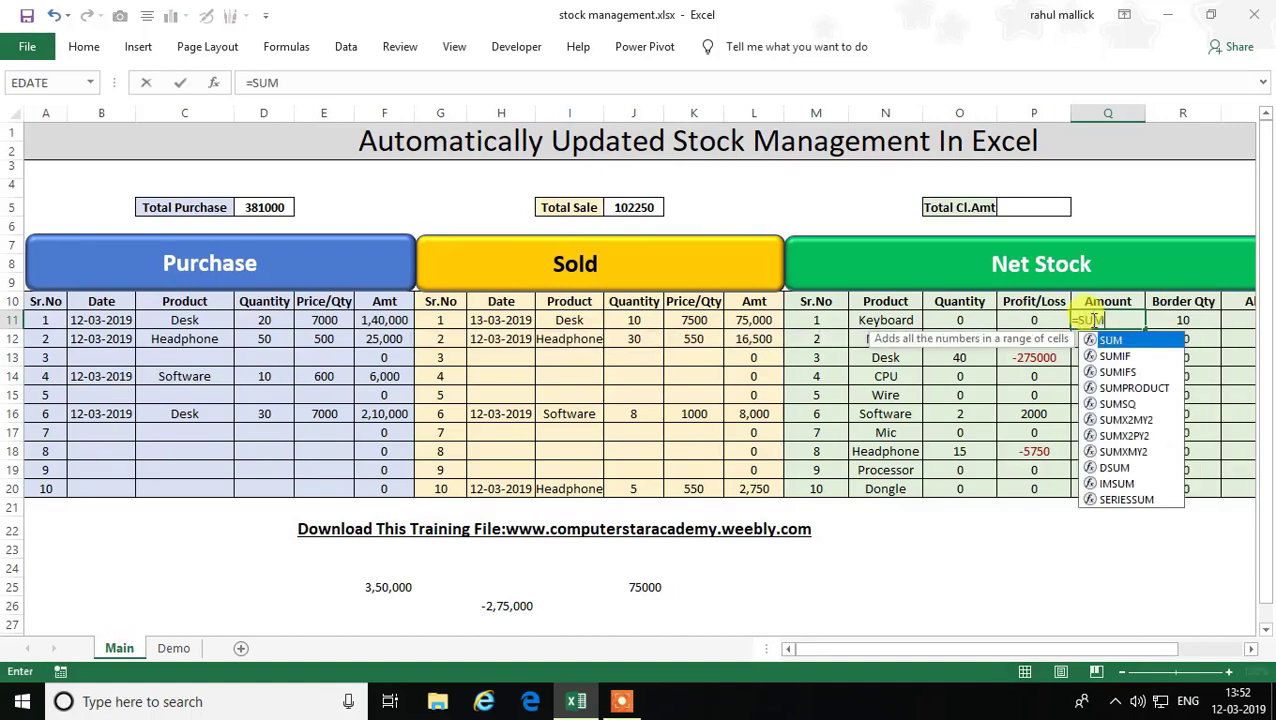
{"action": "type", "text": "IF("}
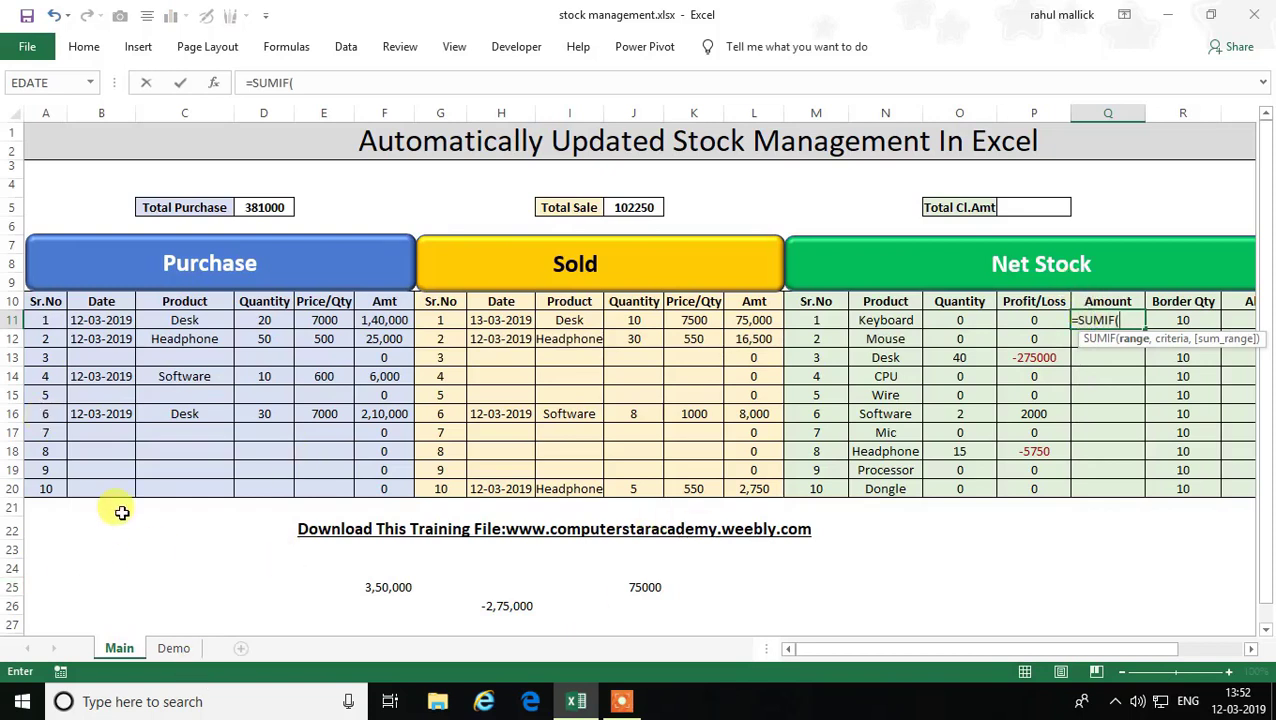
{"action": "key", "text": "BackSpace"}
{"action": "key", "text": "BackSpace"}
{"action": "key", "text": "BackSpace"}
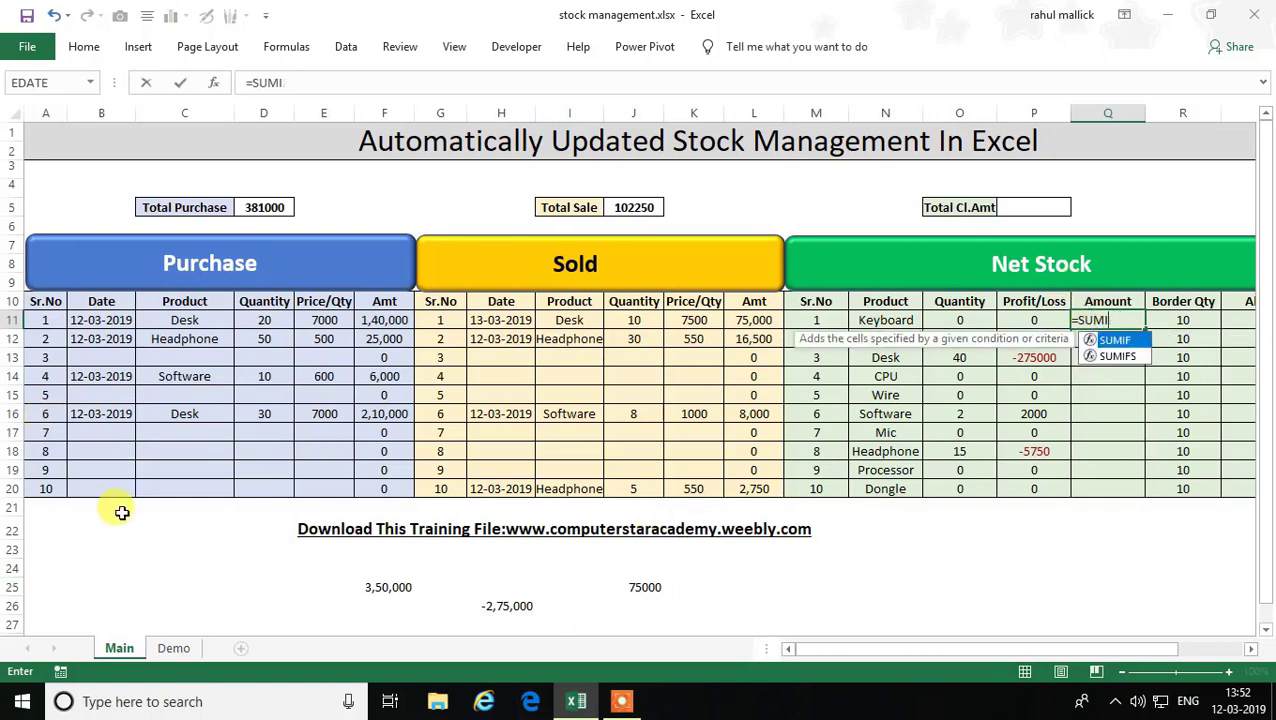
{"action": "key", "text": "BackSpace"}
{"action": "key", "text": "BackSpace"}
{"action": "key", "text": "BackSpace"}
{"action": "key", "text": "BackSpace"}
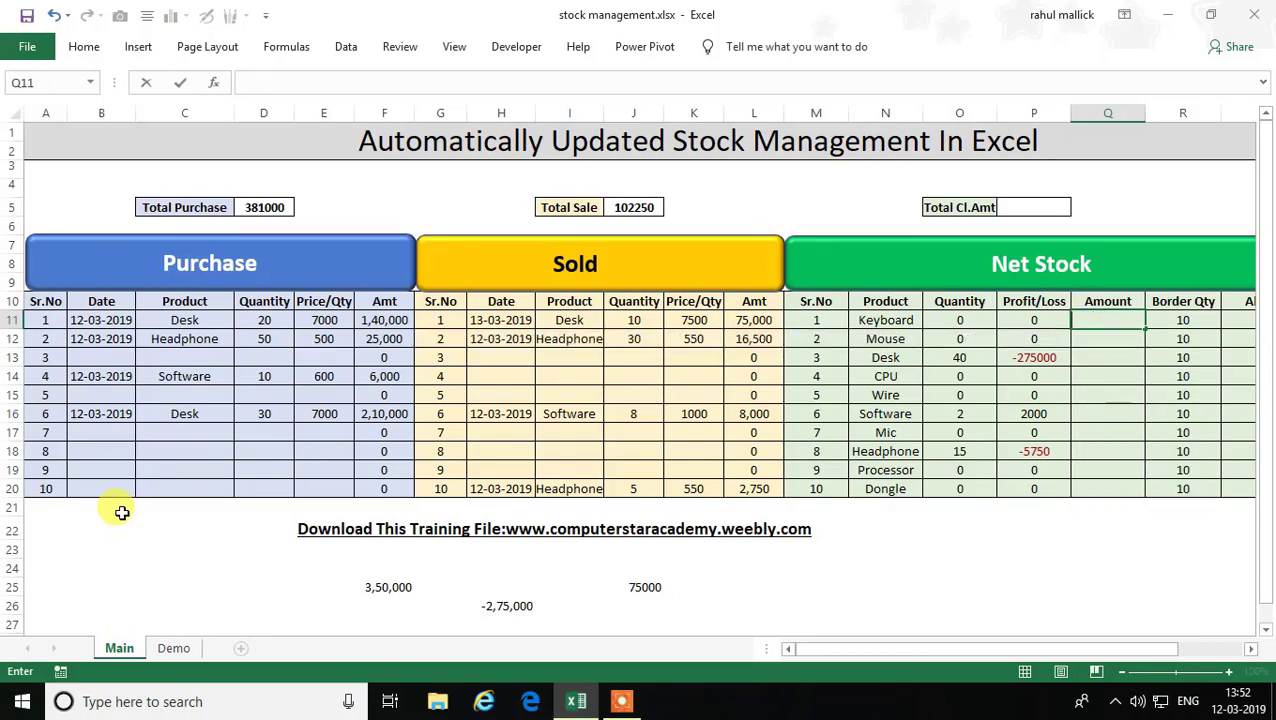
{"action": "key", "text": "Return"}
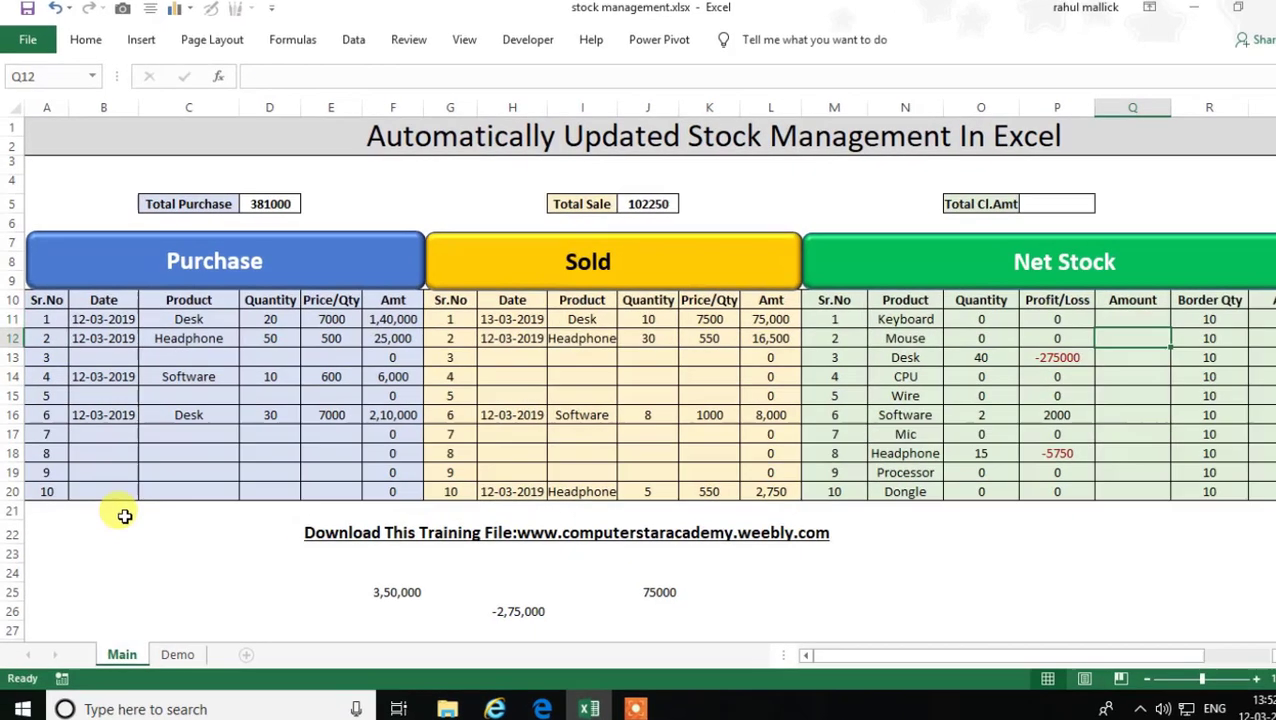
- Enter =O11*E11 in Q11 for Keyboard's Net Stock Amount
{"action": "key", "text": "Up"}
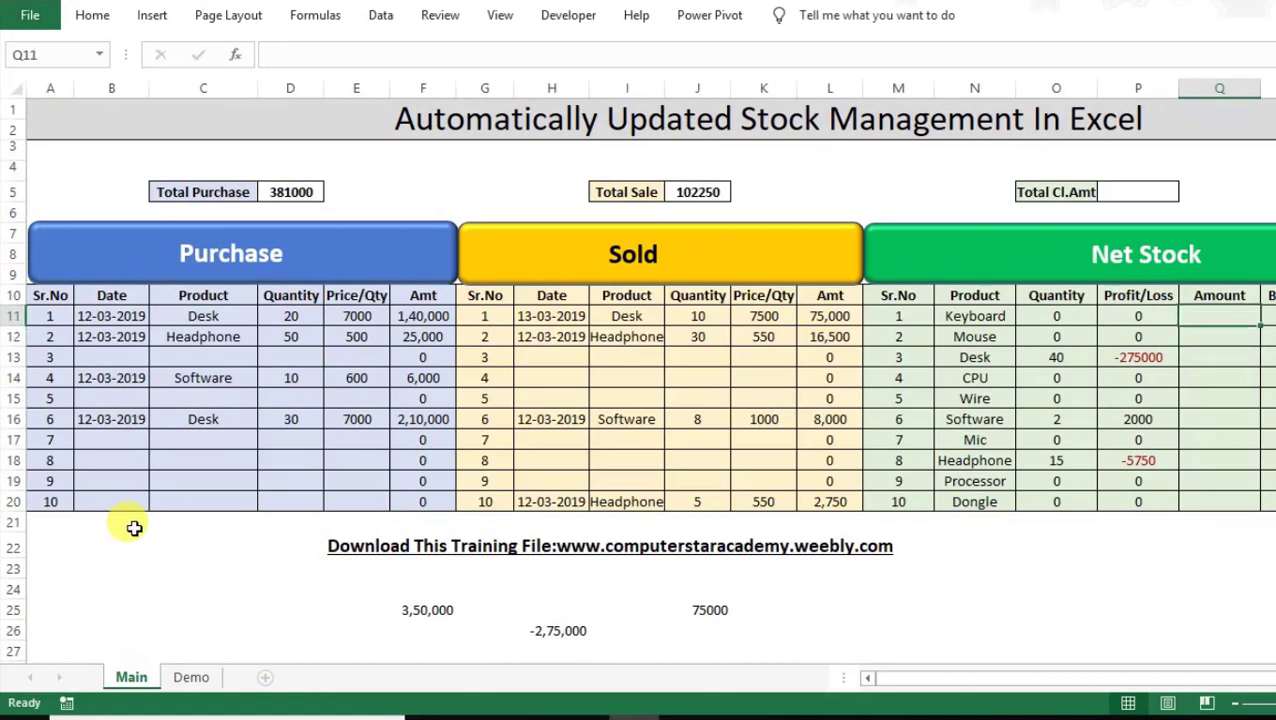
{"action": "type", "text": "="}
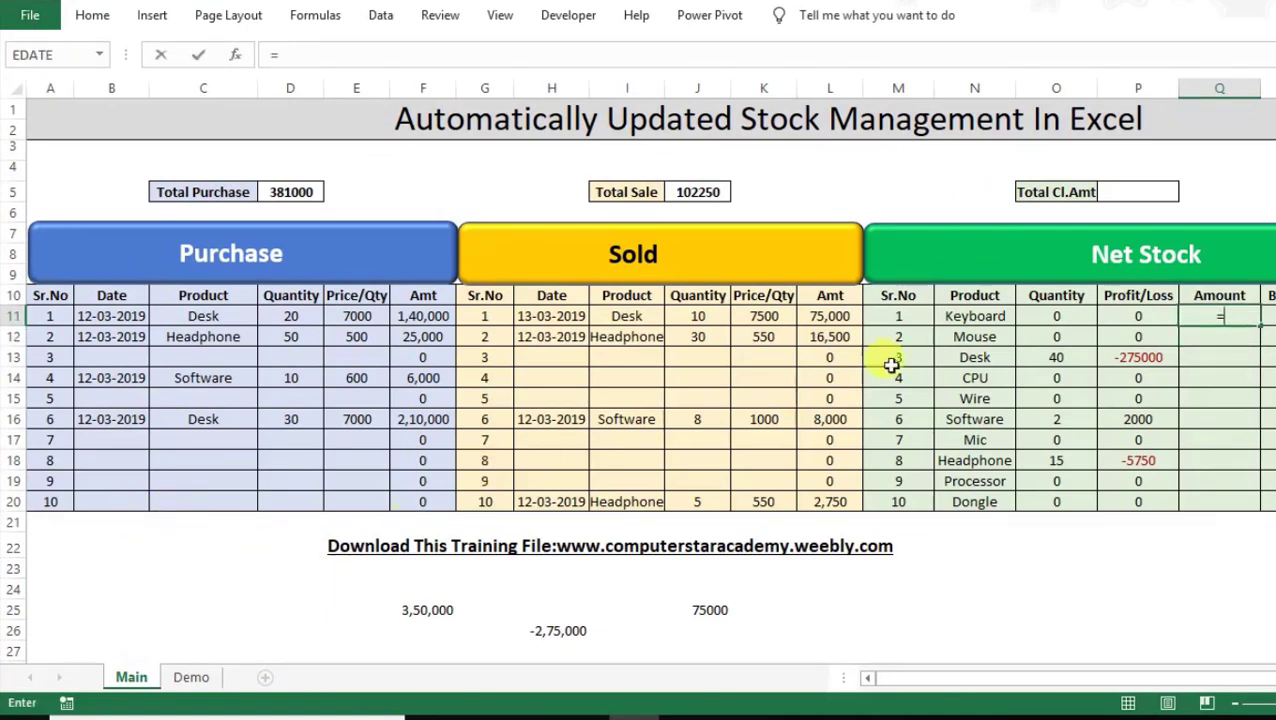
{"action": "left_click", "coordinate": [1062, 320]}
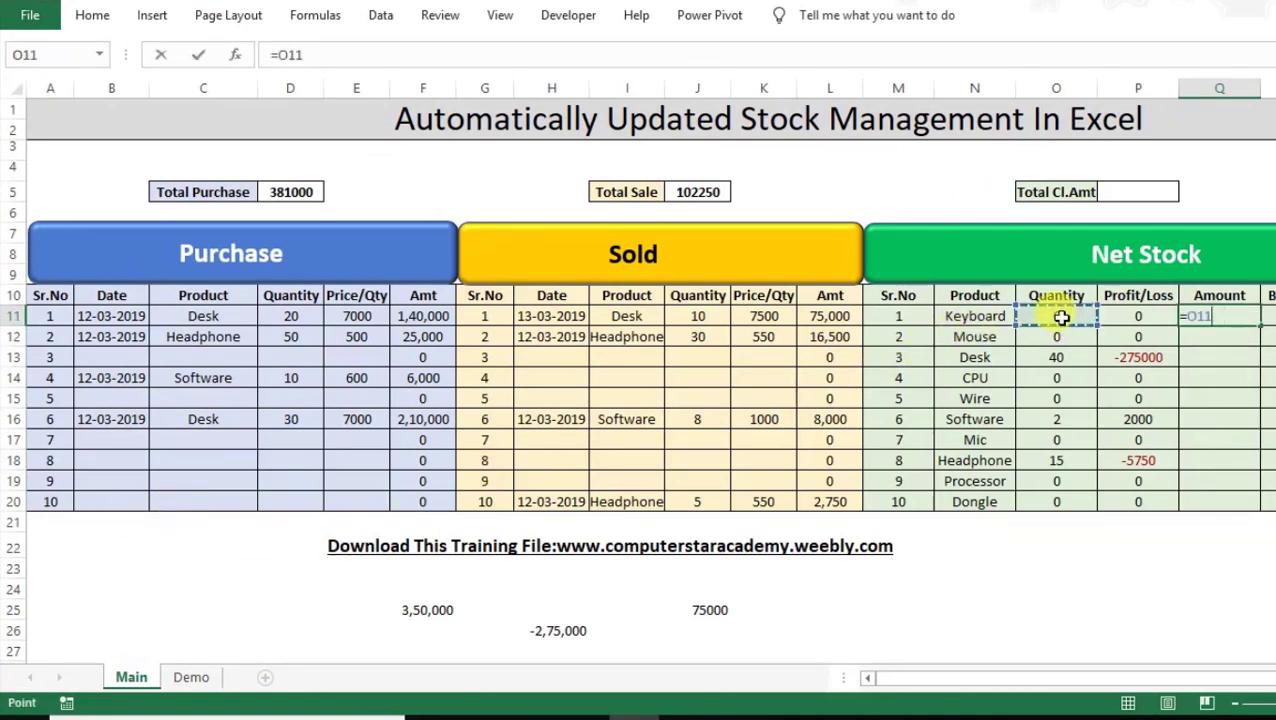
{"action": "type", "text": "*"}
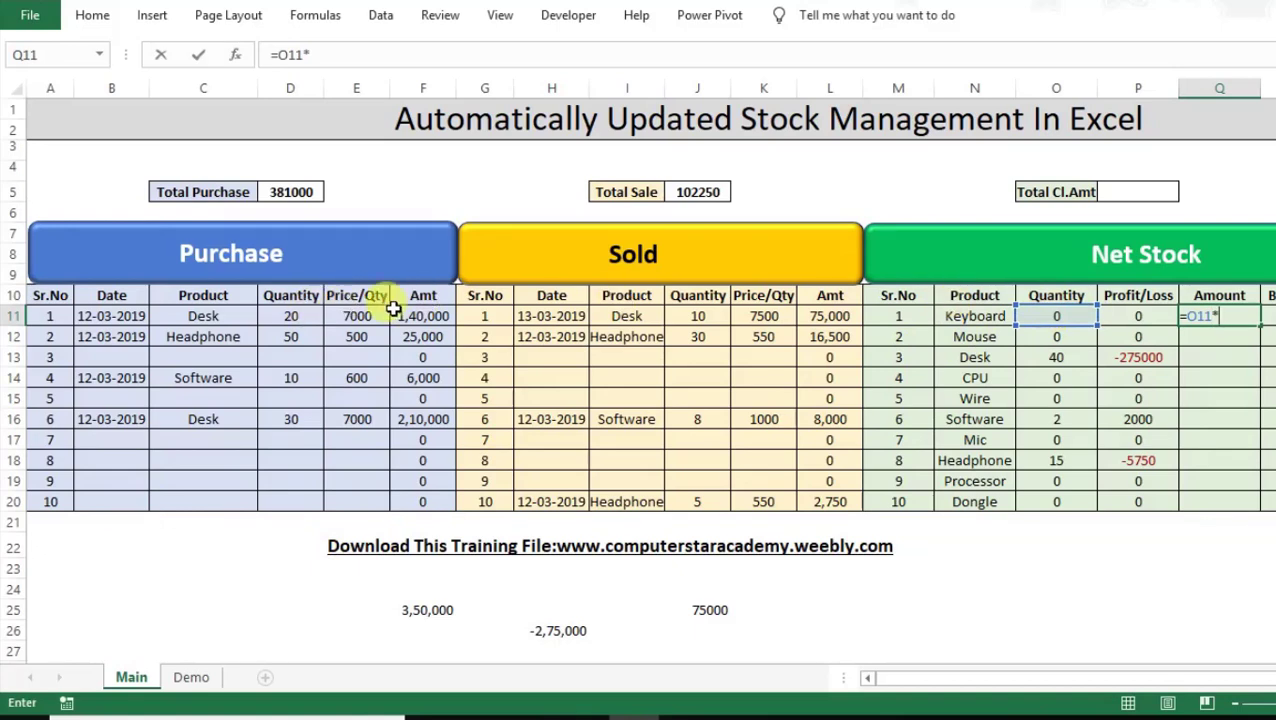
{"action": "left_click", "coordinate": [366, 315]}
{"action": "key", "text": "Return"}
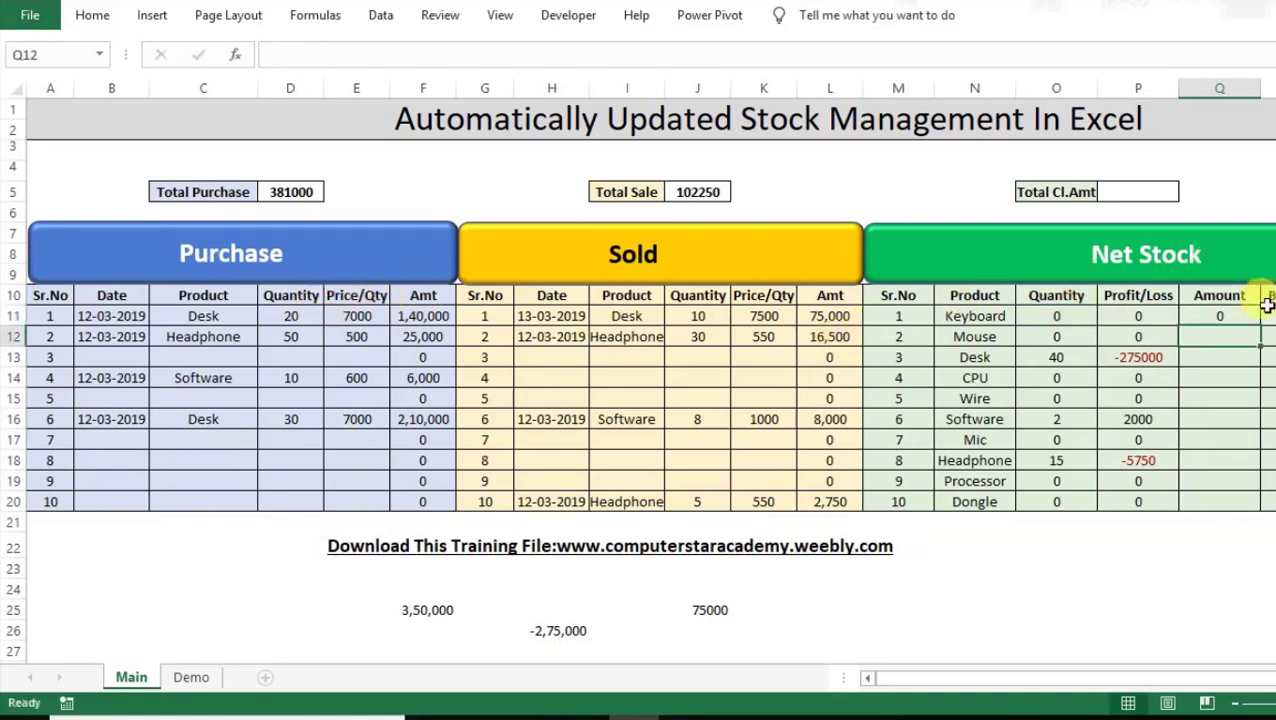
- Fill the Amount formula down to Q20 and check Software's 14000 result
{"action": "left_click", "coordinate": [1222, 316]}
{"action": "left_click_drag", "start_coordinate": [1260, 326], "coordinate": [1255, 506]}
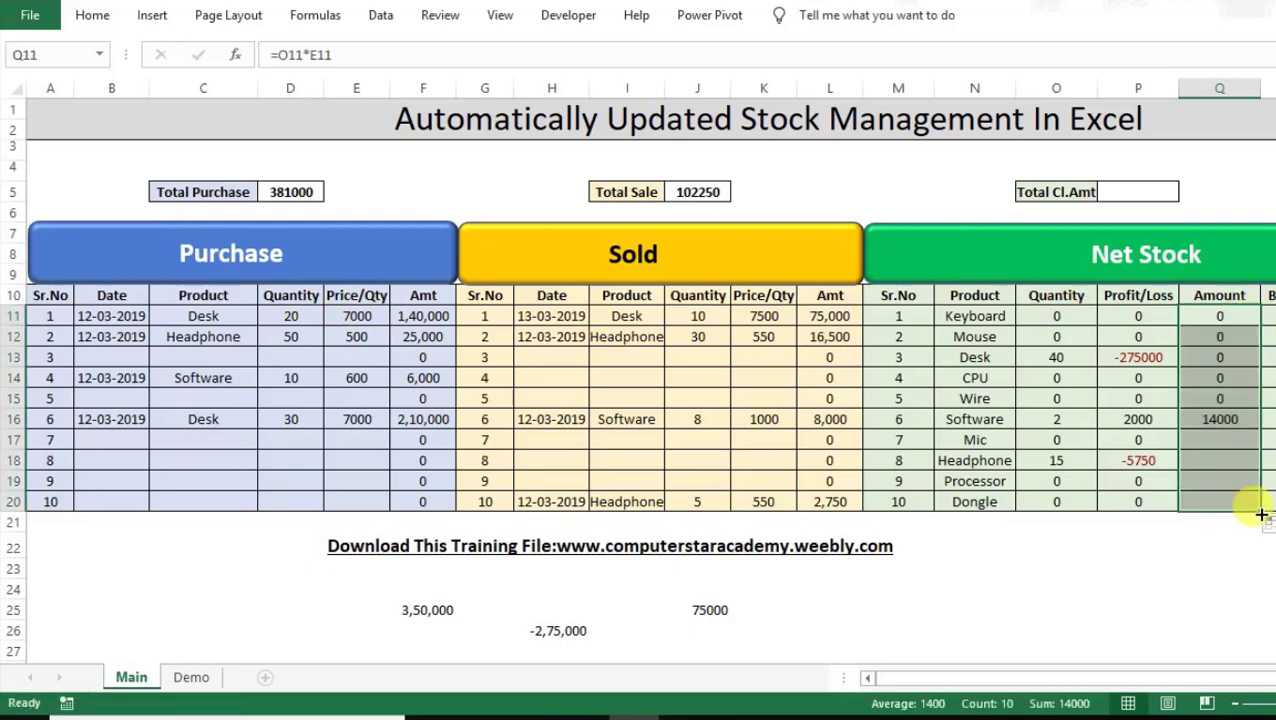
{"action": "left_click", "coordinate": [1219, 417]}
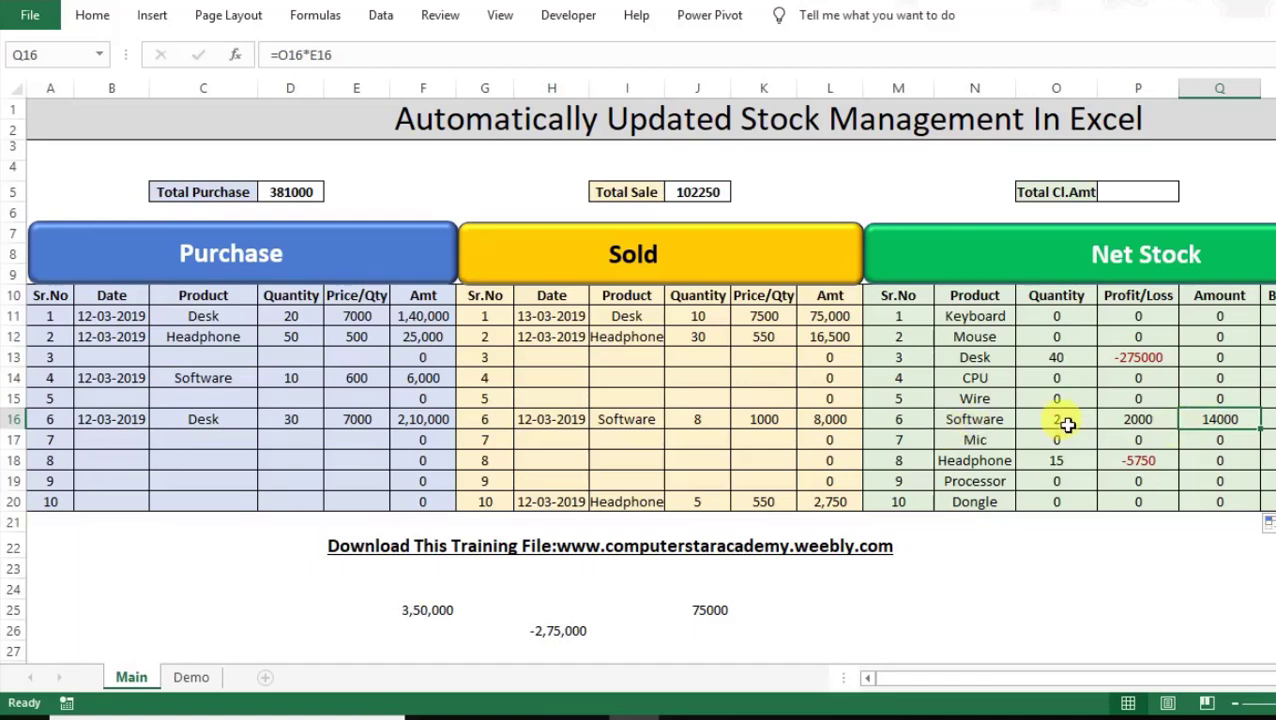
{"action": "double_click", "coordinate": [1196, 424]}
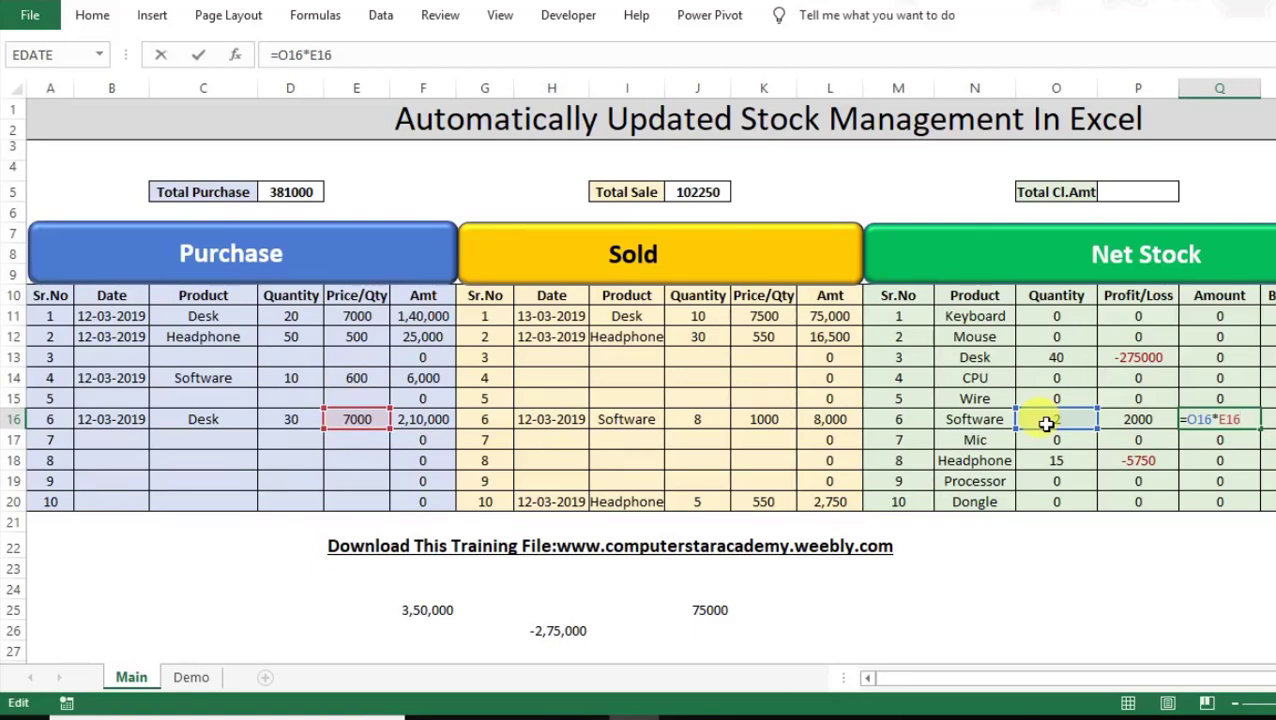
- Clear the Amount formulas from Q11:Q20
{"action": "key", "text": "Return"}
{"action": "key", "text": "Up"}
{"action": "key", "text": "Up"}
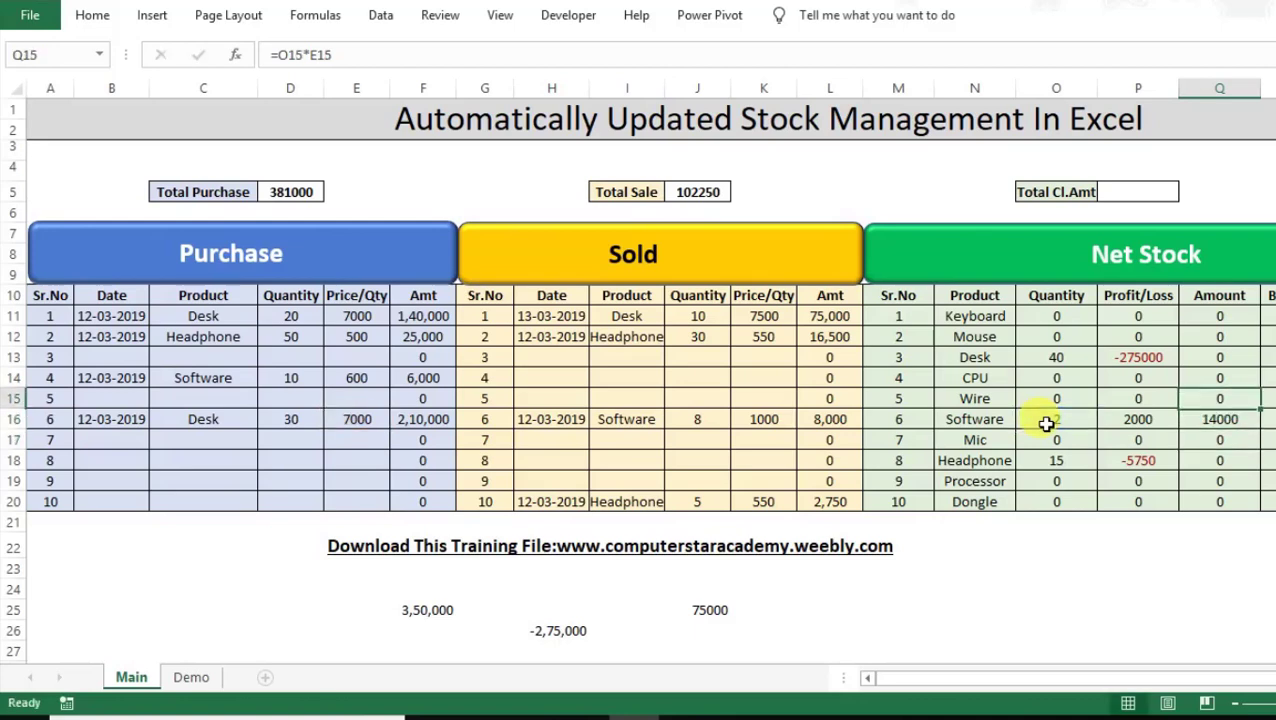
{"action": "key", "text": "Up"}
{"action": "key", "text": "Up"}
{"action": "key", "text": "Up"}
{"action": "key", "text": "Up"}
{"action": "key", "text": "shift+Down"}
{"action": "key", "text": "shift+Down"}
{"action": "key", "text": "shift+Down"}
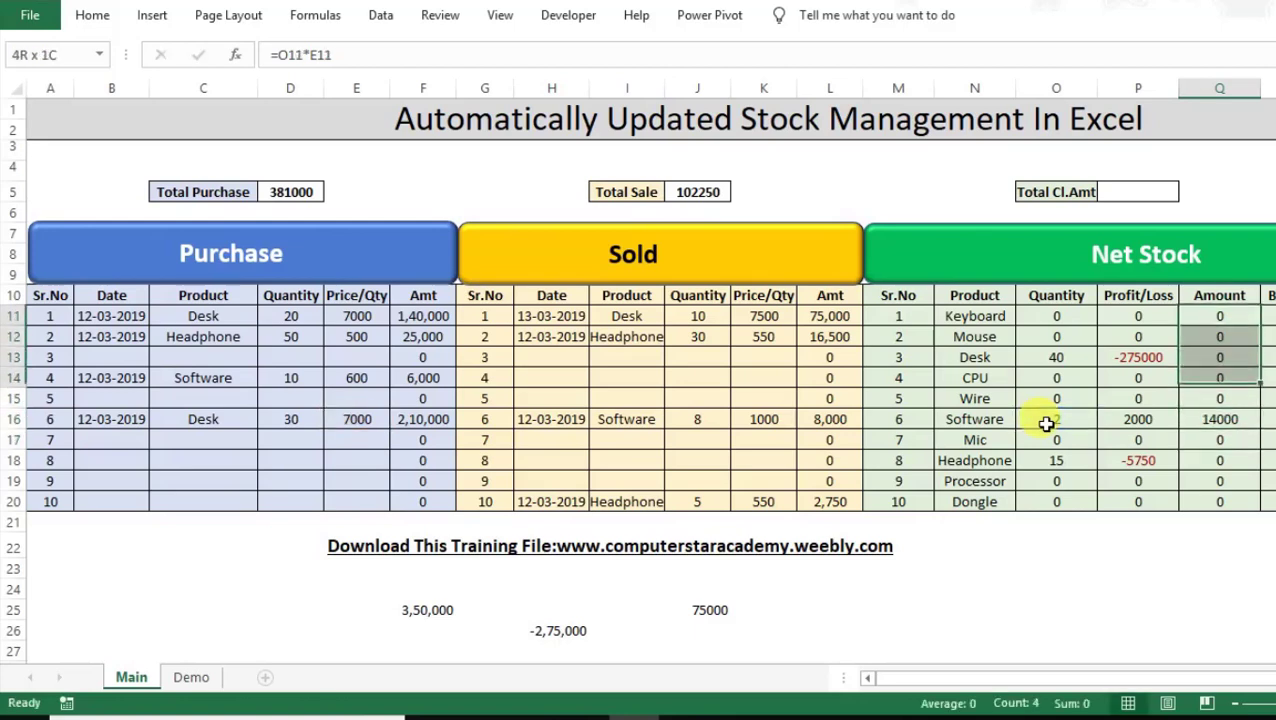
{"action": "key", "text": "shift+Down"}
{"action": "key", "text": "shift+Down"}
{"action": "key", "text": "shift+Down"}
{"action": "key", "text": "shift+Down"}
{"action": "key", "text": "shift+Down"}
{"action": "key", "text": "shift+Down"}
{"action": "key", "text": "Delete"}
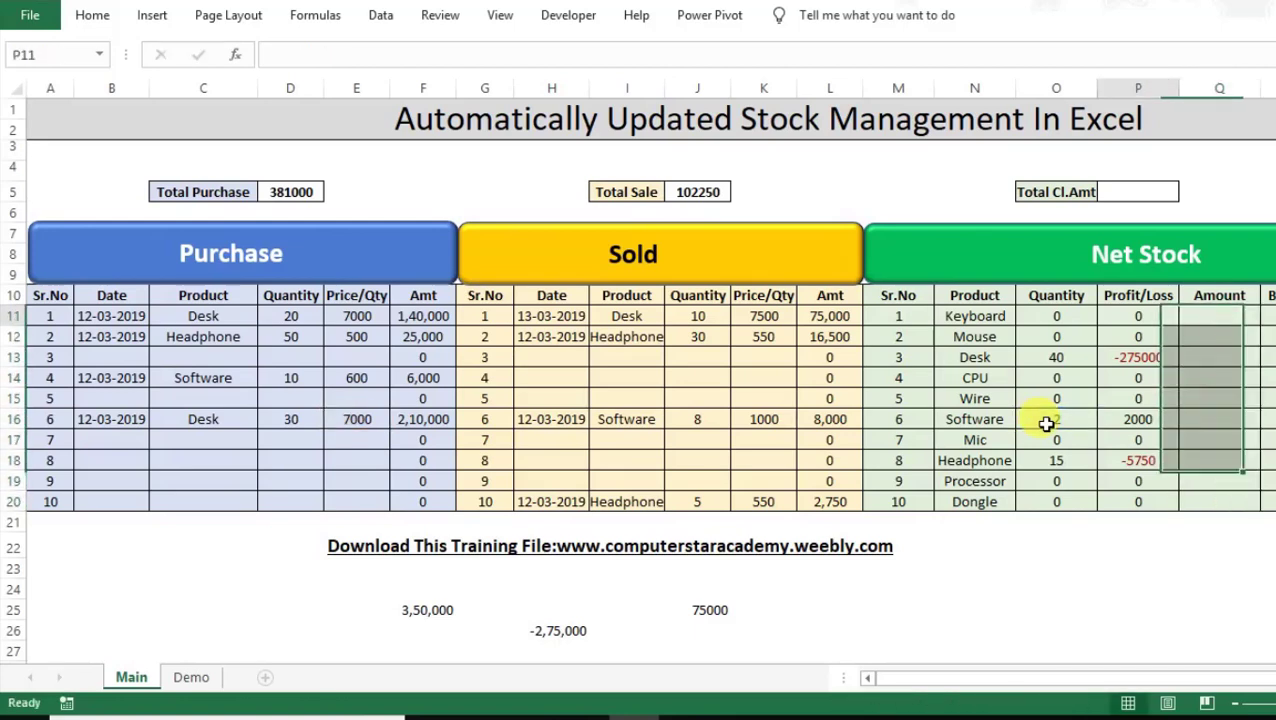
- Start a =VLOOKUP( formula in Q11 using the =VL suggestion
{"action": "key", "text": "Left"}
{"action": "key", "text": "Right"}
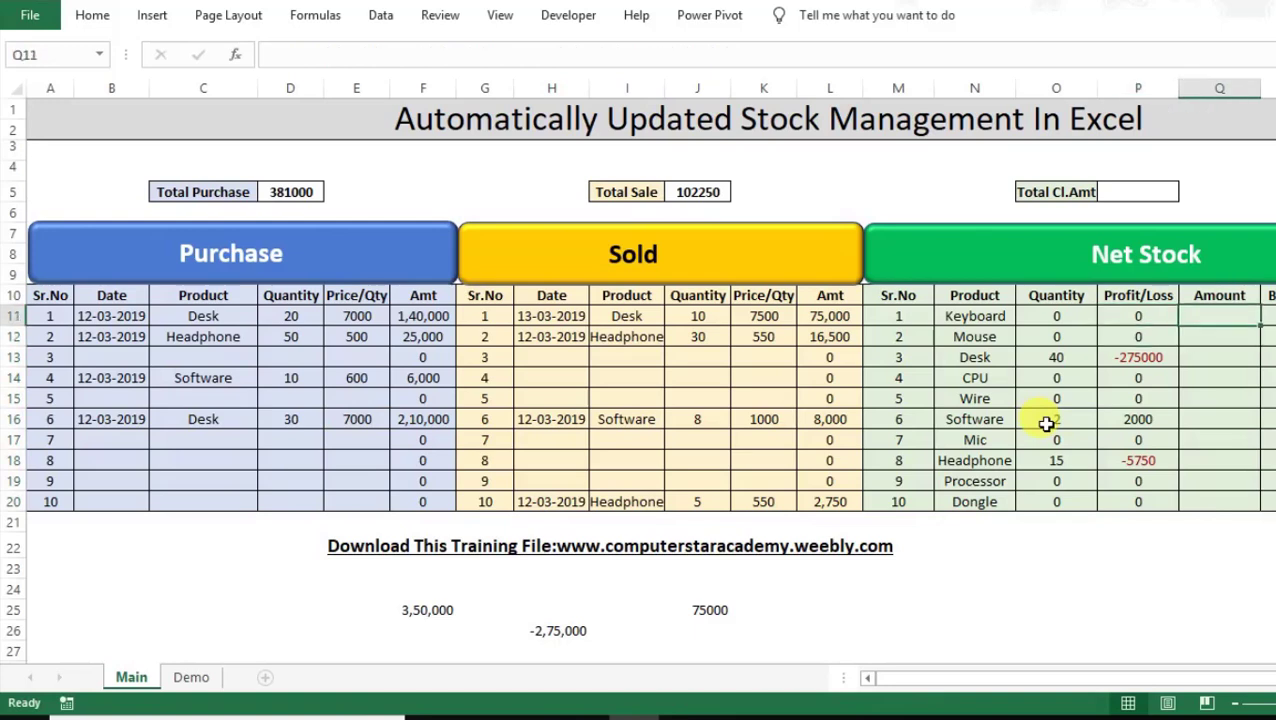
{"action": "type", "text": "=VL"}
{"action": "key", "text": "Tab"}
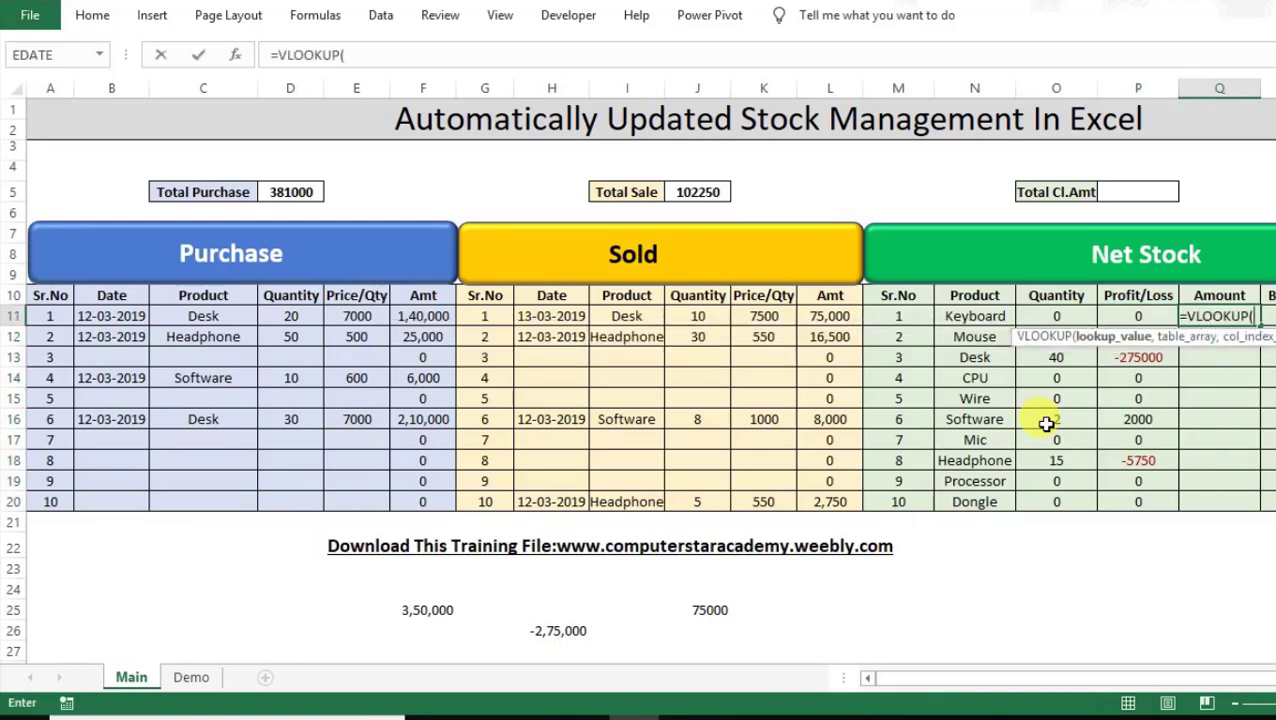
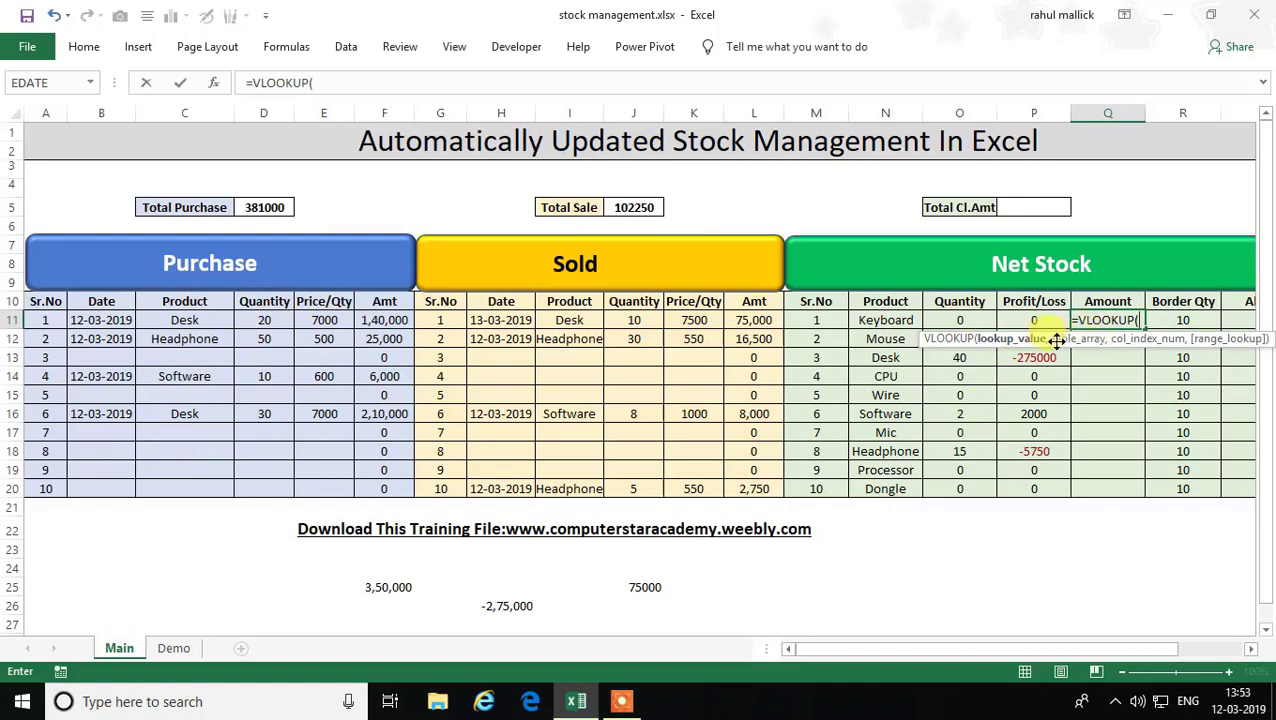
- Enter =VLOOKUP(N11,$C$11:$E$20,3,0) in Q11 to look up the Keyboard price
{"action": "left_click", "coordinate": [887, 320]}
{"action": "type", "text": ","}
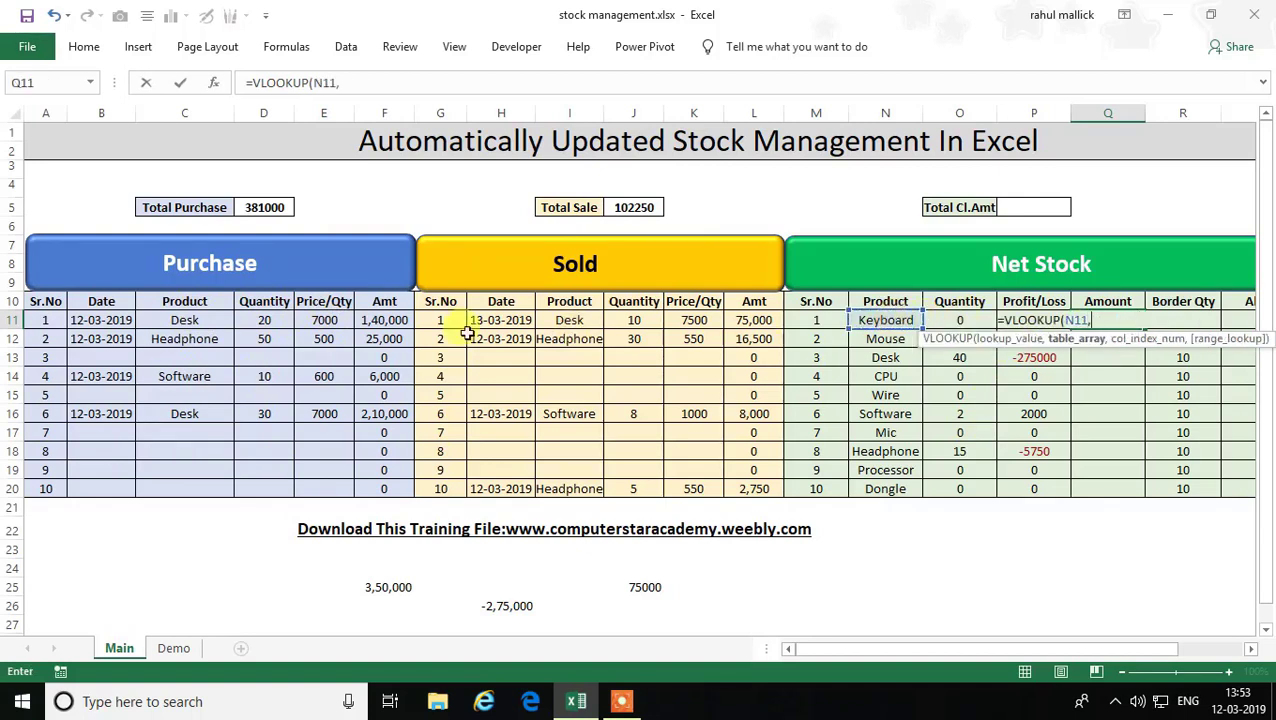
{"action": "left_click_drag", "start_coordinate": [190, 320], "coordinate": [337, 487]}
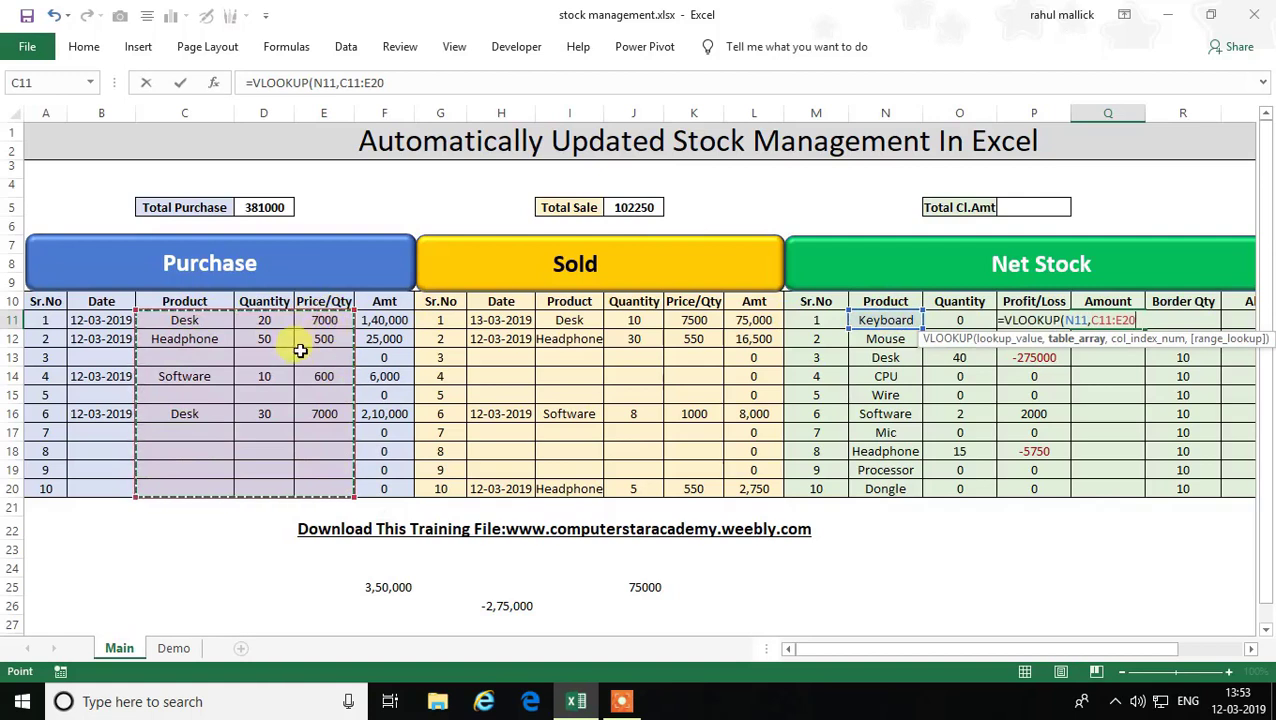
{"action": "key", "text": "F4"}
{"action": "type", "text": "$E$20,3"}
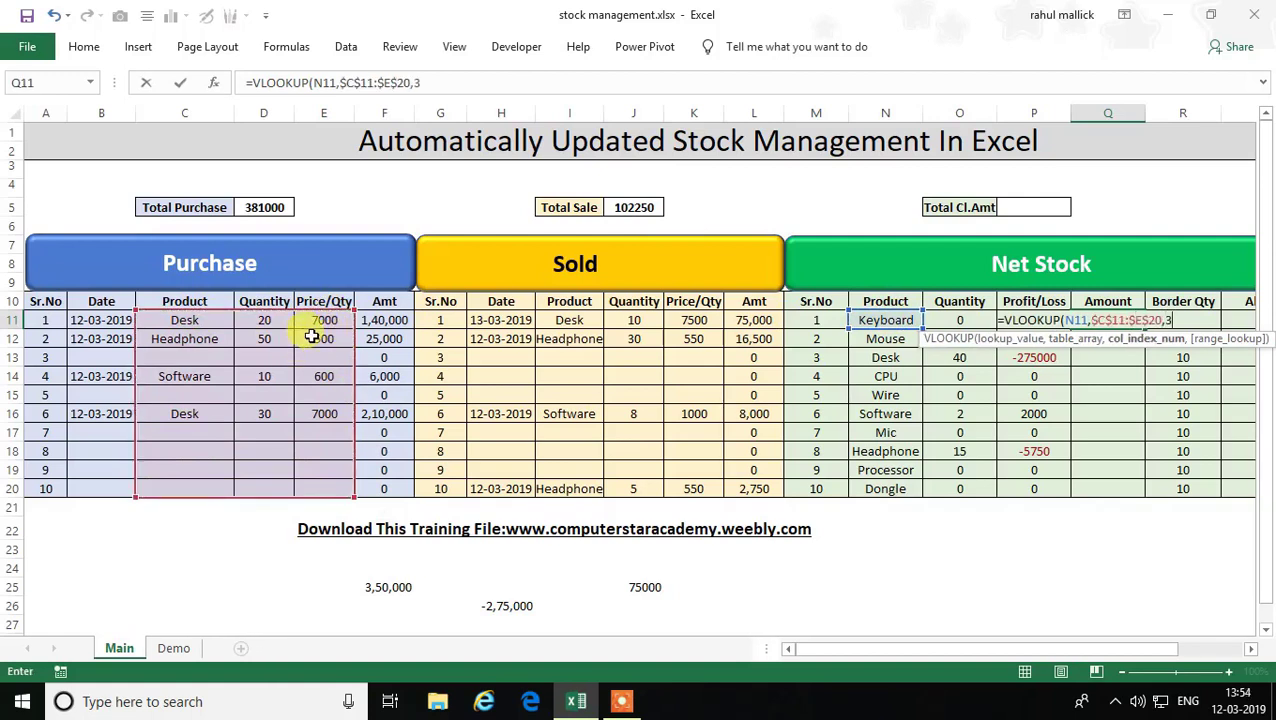
{"action": "type", "text": ",0"}
{"action": "key", "text": "Return"}
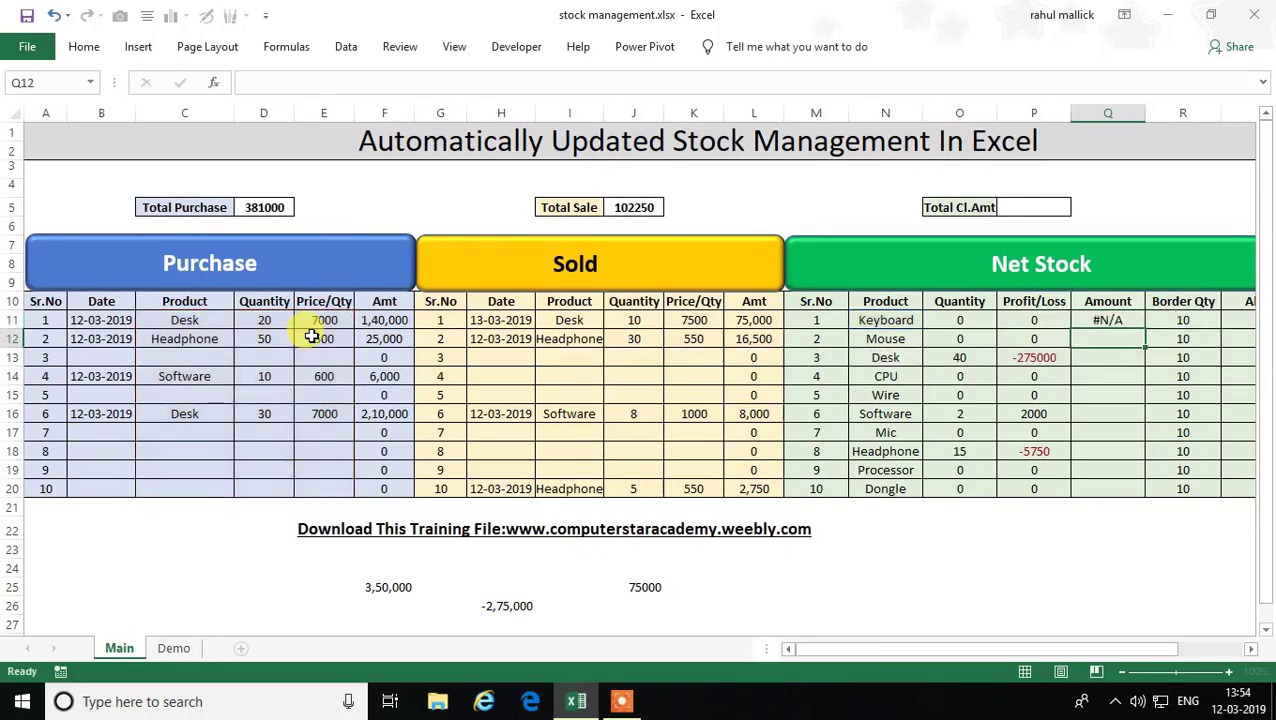
- Fill the lookup formula down to Q20 and check the Desk and Software results
{"action": "left_click", "coordinate": [1095, 320]}
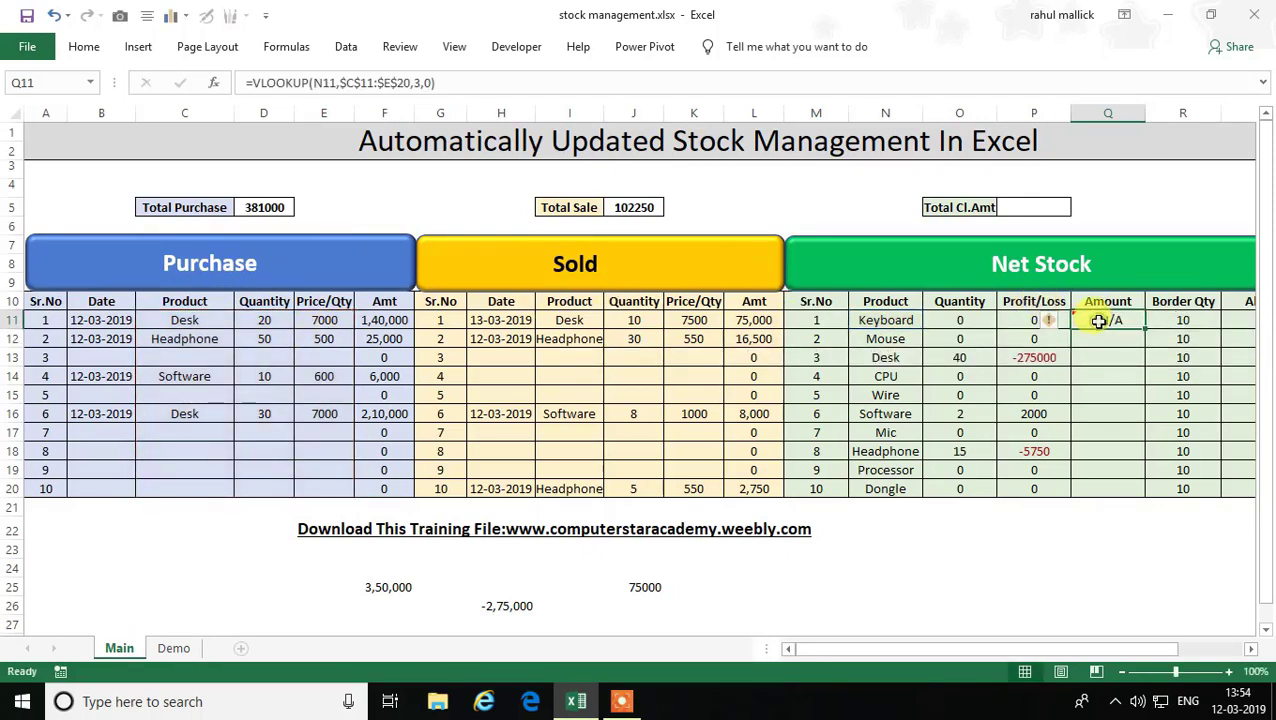
{"action": "left_click_drag", "start_coordinate": [1148, 328], "coordinate": [1142, 490]}
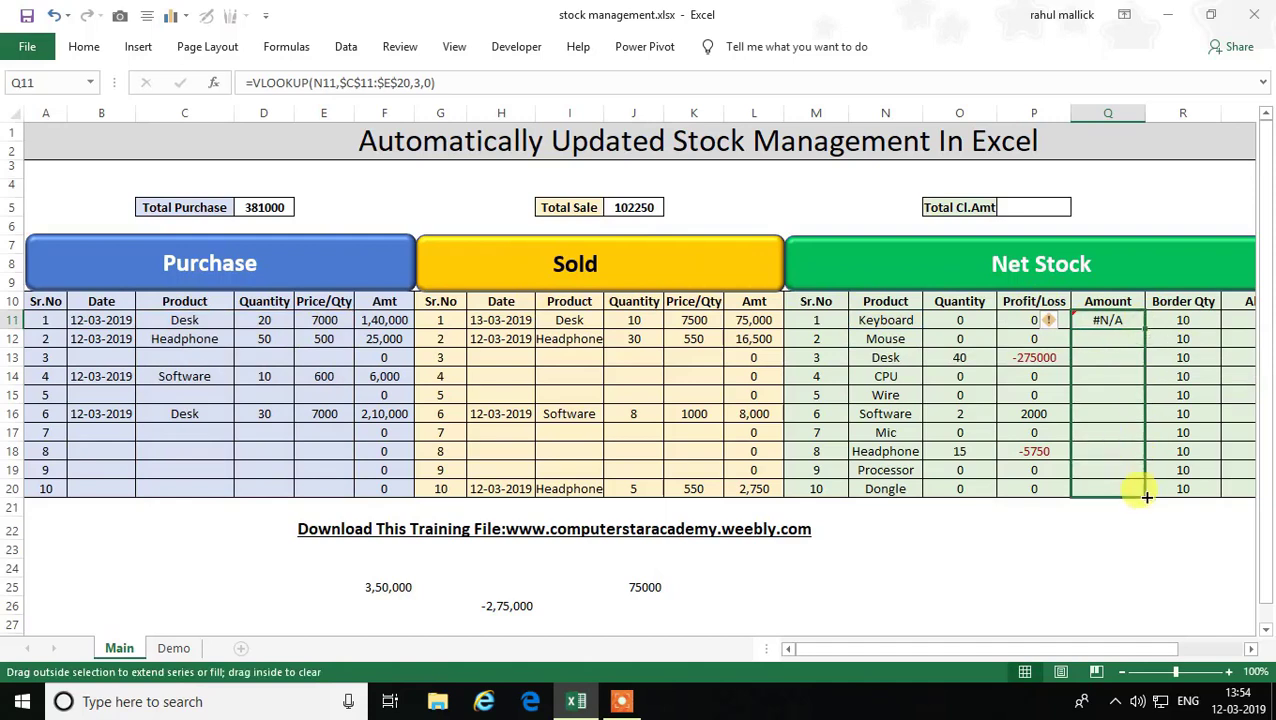
{"action": "left_click", "coordinate": [1125, 351]}
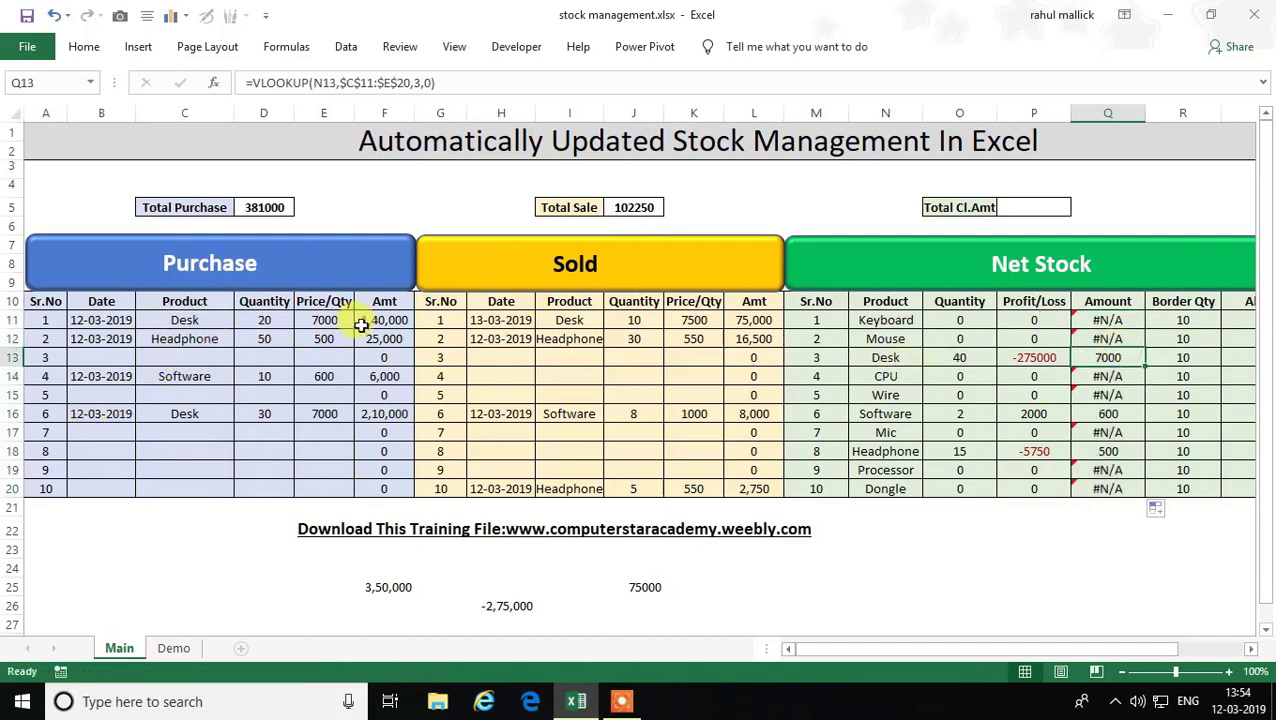
{"action": "left_click", "coordinate": [1104, 414]}
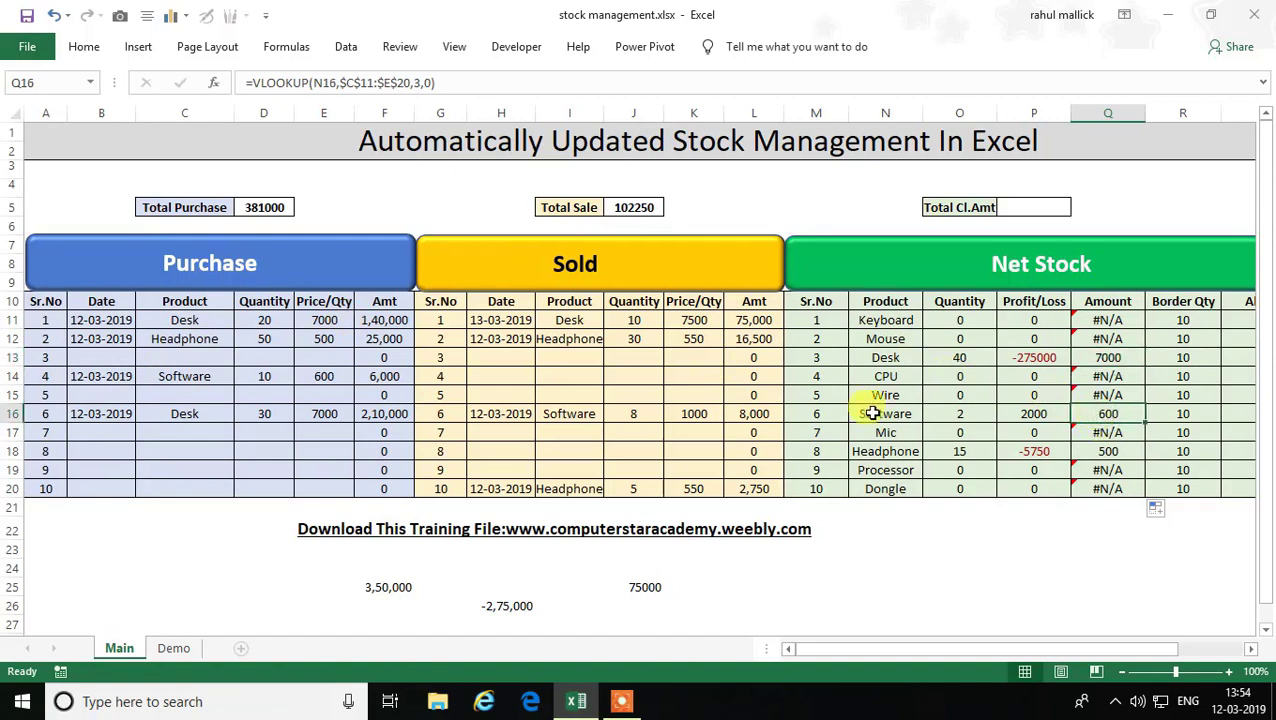
{"action": "left_click", "coordinate": [1136, 322]}
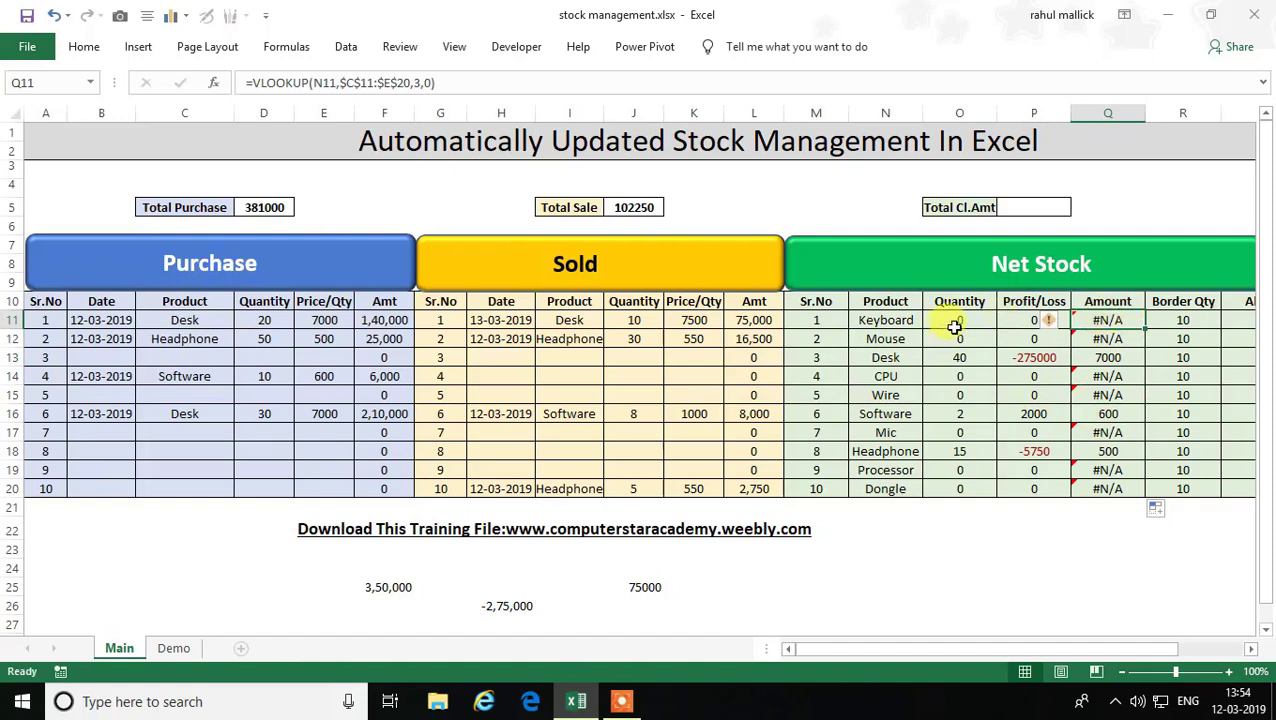
- Append *O11 to the Q11 lookup and fill it to Q20, giving 280000 for Desk
{"action": "left_click", "coordinate": [452, 88]}
{"action": "type", "text": "*"}
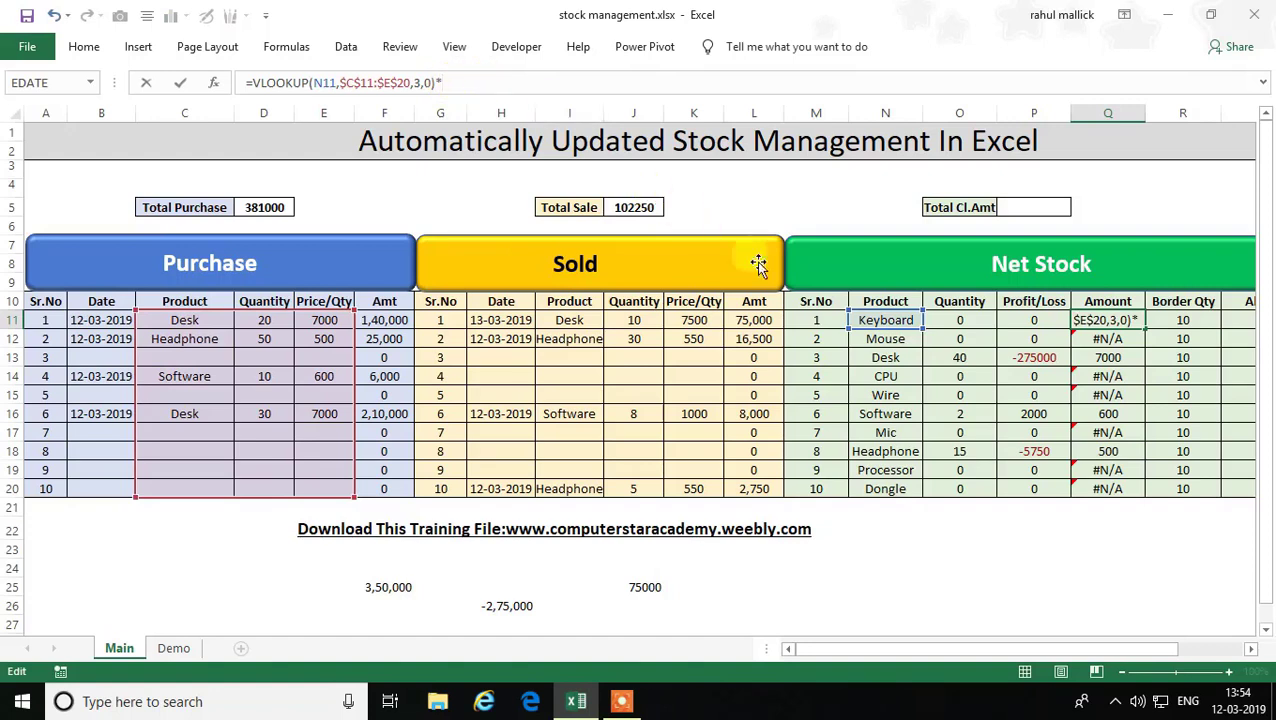
{"action": "left_click", "coordinate": [959, 322]}
{"action": "key", "text": "Return"}
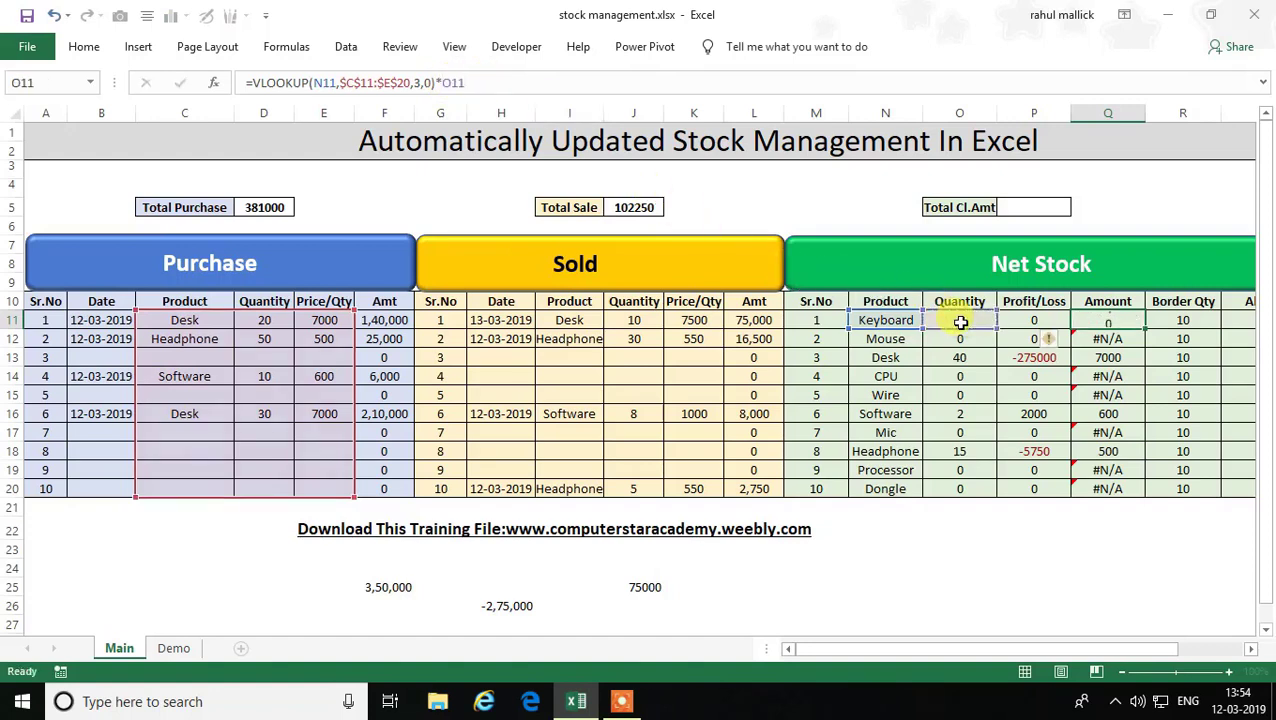
{"action": "left_click", "coordinate": [1115, 320]}
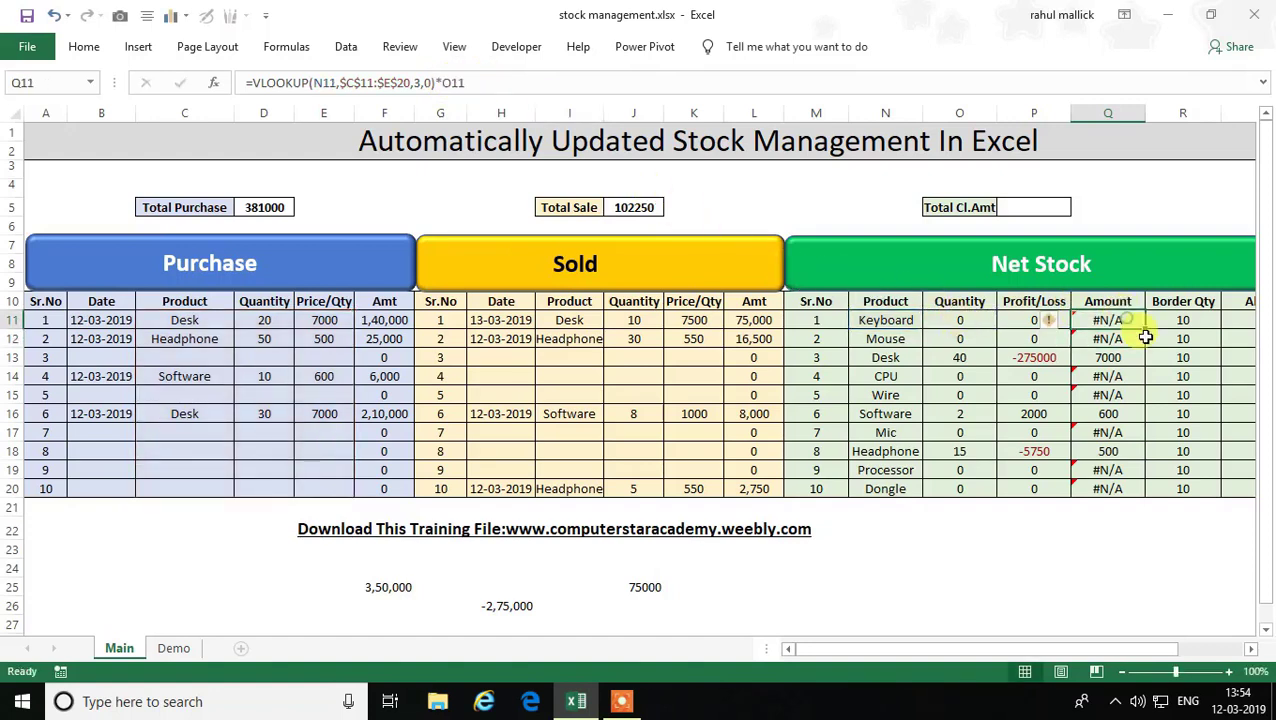
{"action": "left_click_drag", "start_coordinate": [1145, 330], "coordinate": [1148, 492]}
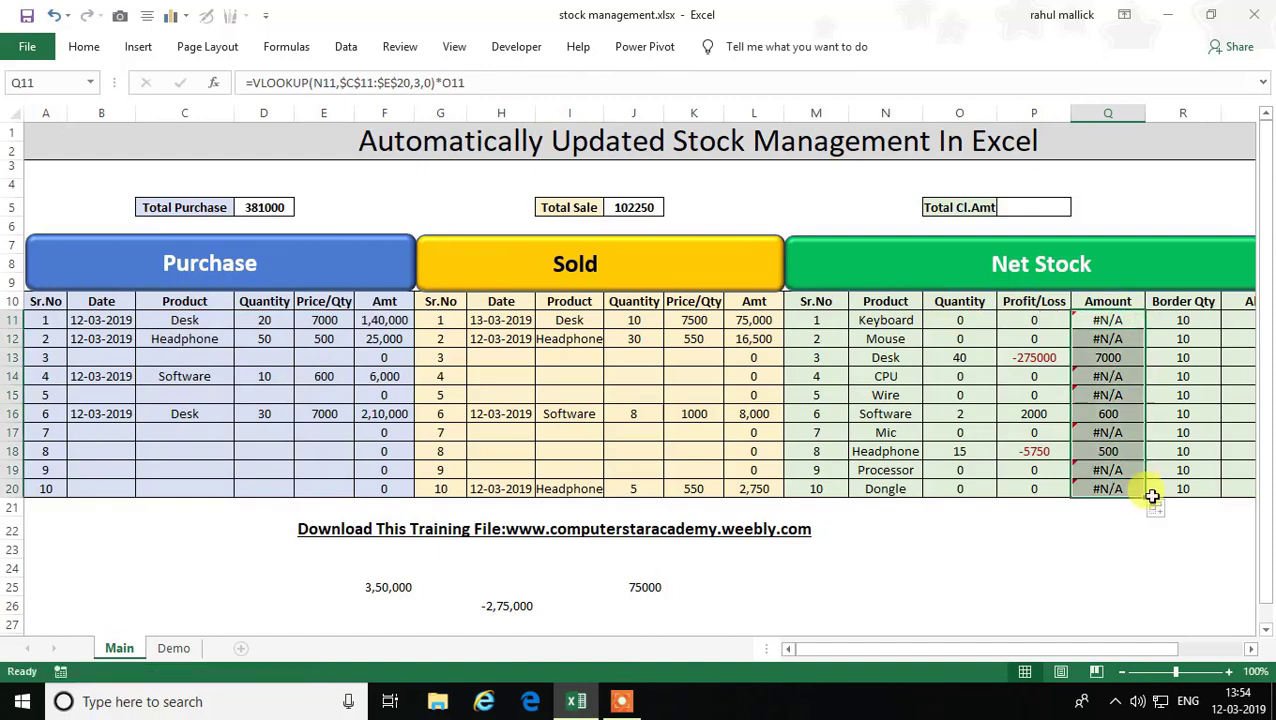
{"action": "left_click", "coordinate": [1107, 362]}
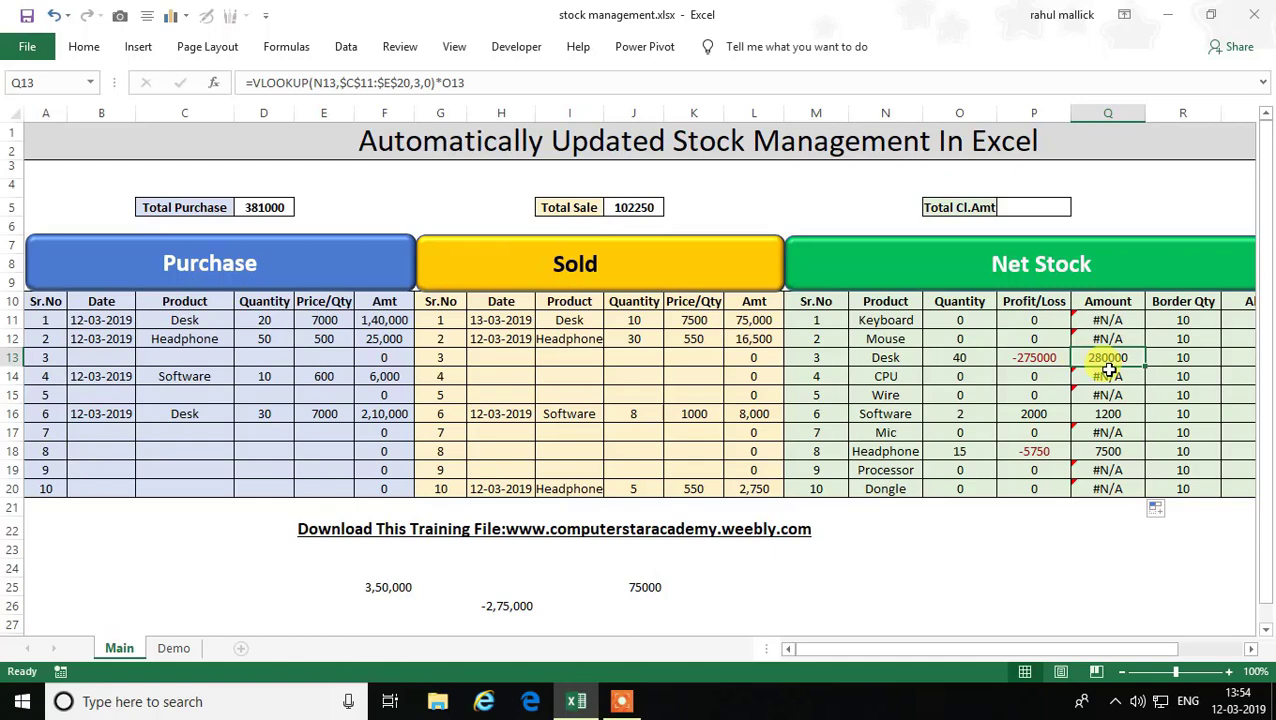
- Format column Q as Currency with 0 decimal places and no symbol, showing 2,80,000
{"action": "left_click", "coordinate": [1107, 113]}
{"action": "right_click", "coordinate": [1107, 113]}
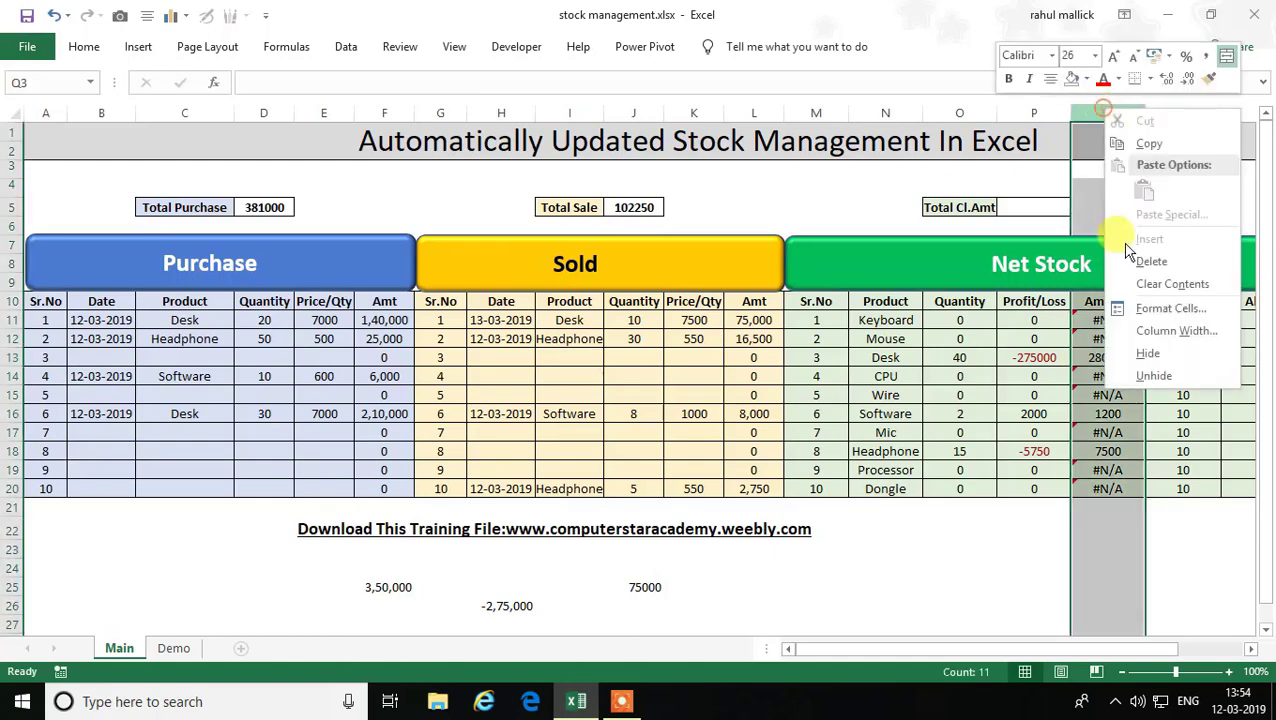
{"action": "left_click", "coordinate": [1143, 312]}
{"action": "left_click", "coordinate": [812, 188]}
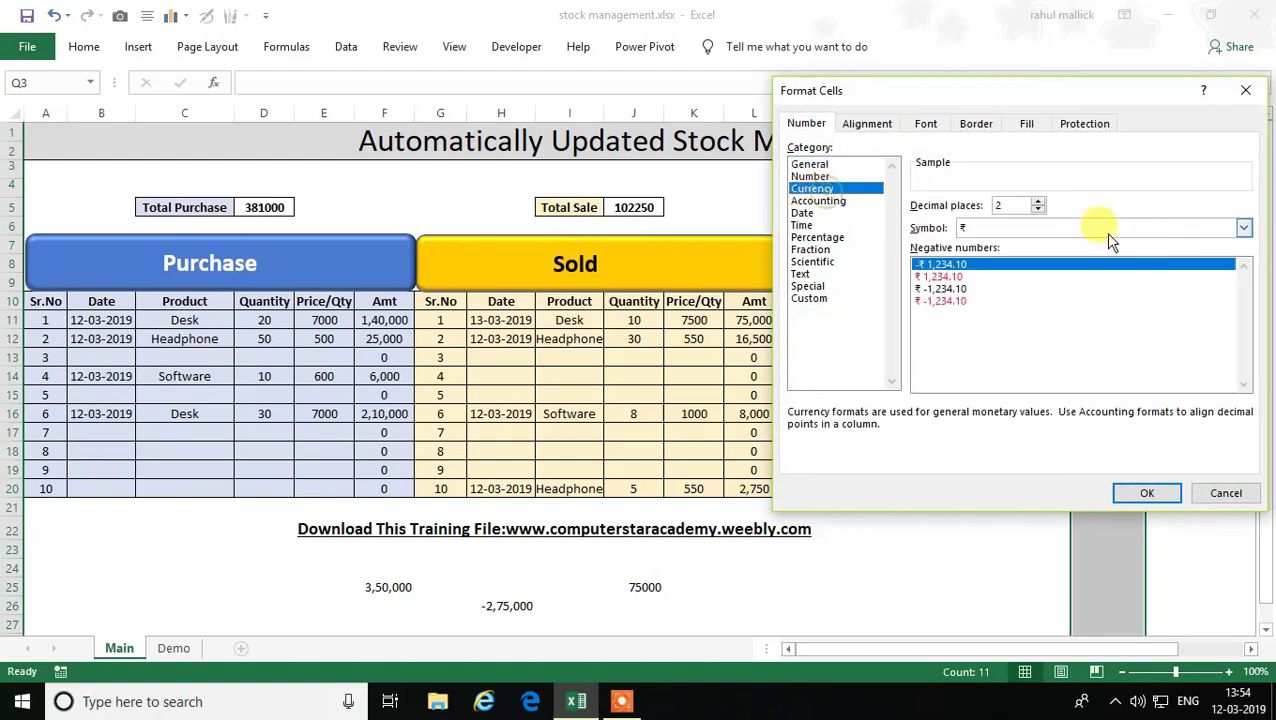
{"action": "double_click", "coordinate": [1020, 205]}
{"action": "type", "text": "0"}
{"action": "left_click", "coordinate": [1245, 227]}
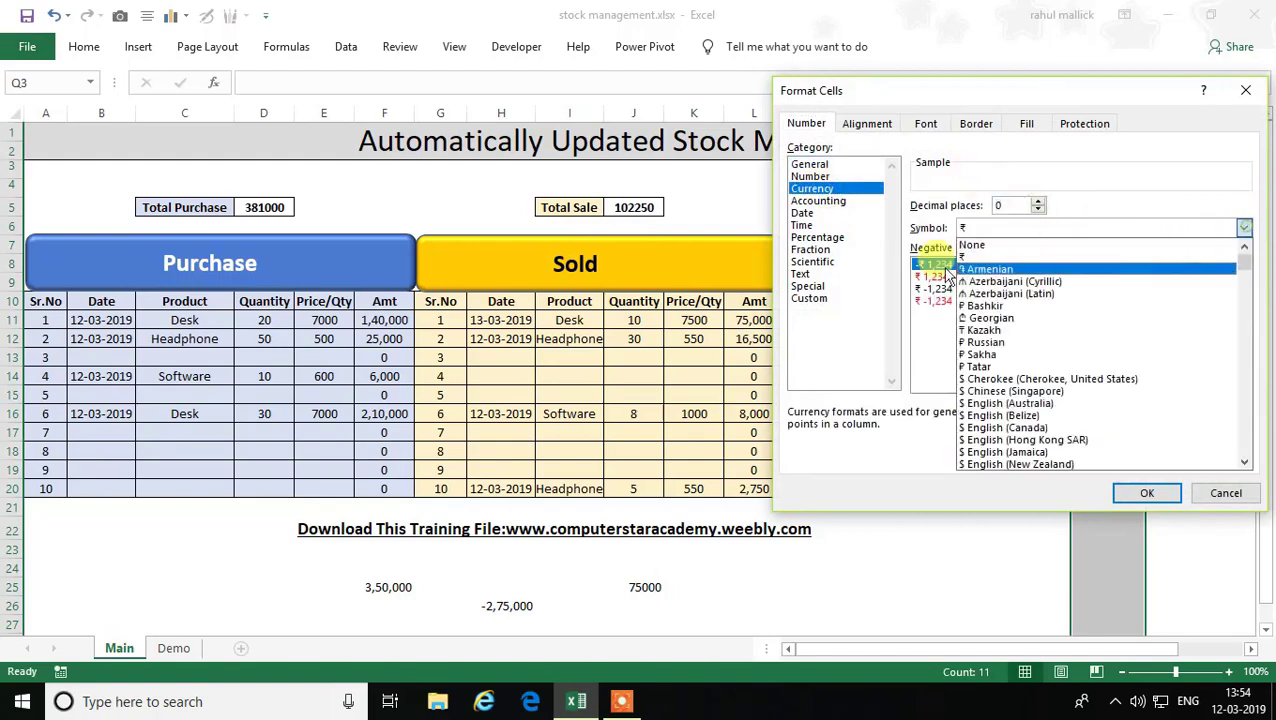
{"action": "left_click", "coordinate": [990, 244]}
{"action": "left_click", "coordinate": [1137, 496]}
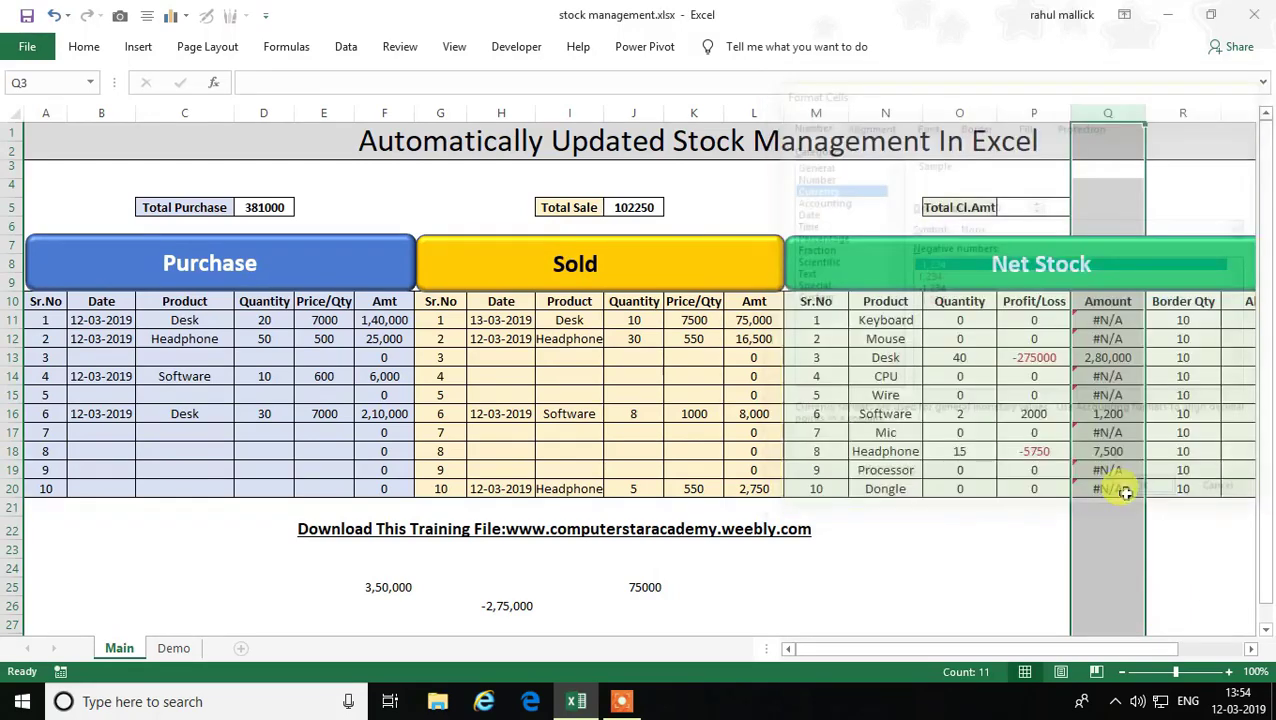
{"action": "left_click", "coordinate": [1112, 374]}
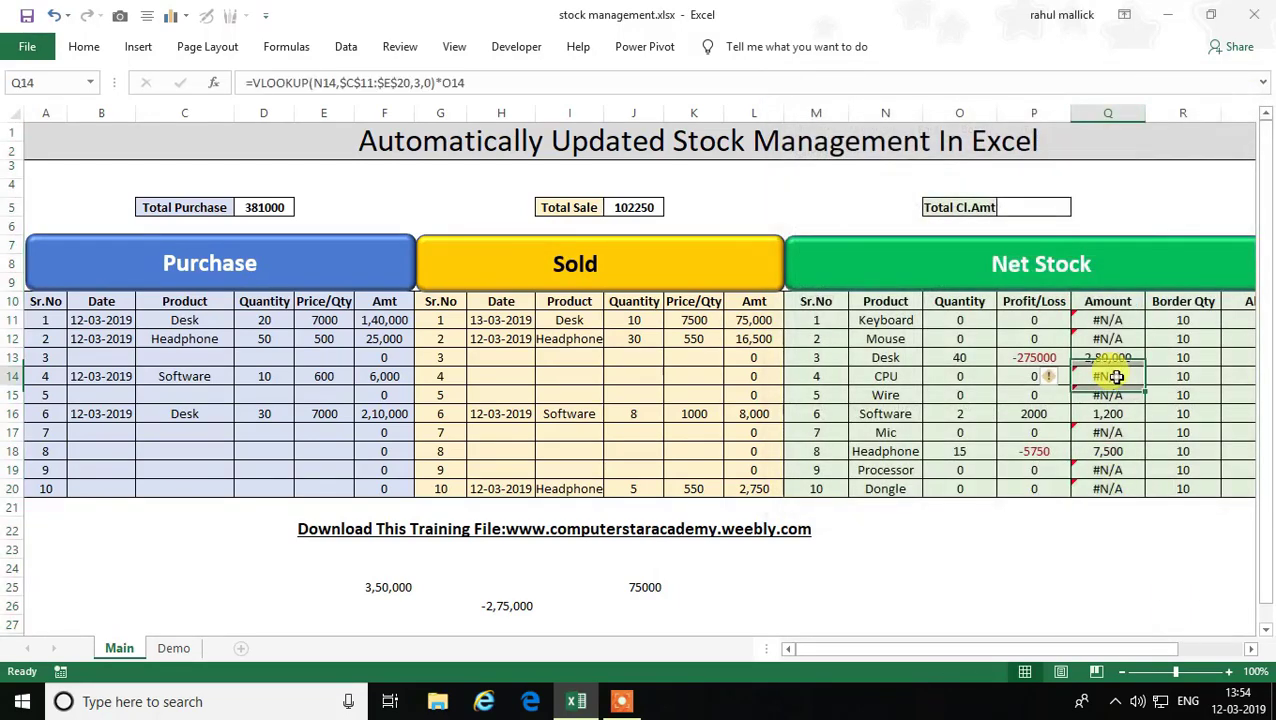
- Try a test =O13*E16 total of 280000 in O25, then delete it
{"action": "left_click", "coordinate": [955, 362]}
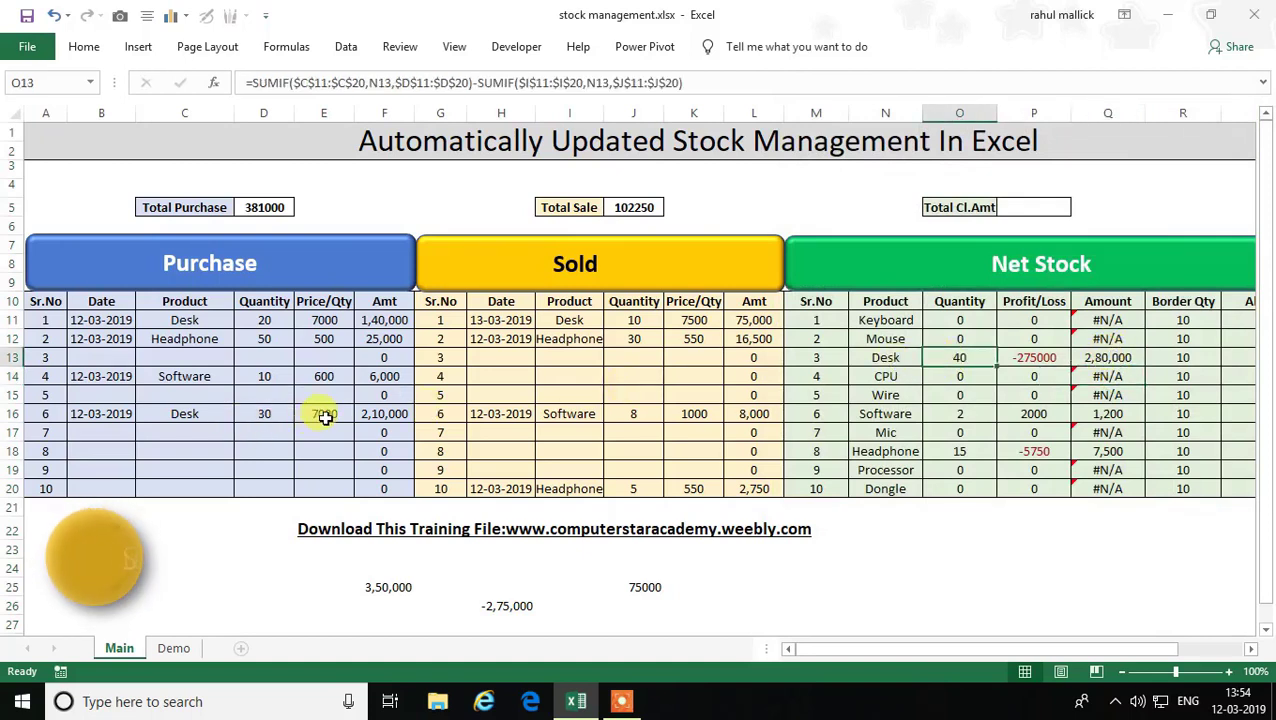
{"action": "left_click", "coordinate": [925, 583]}
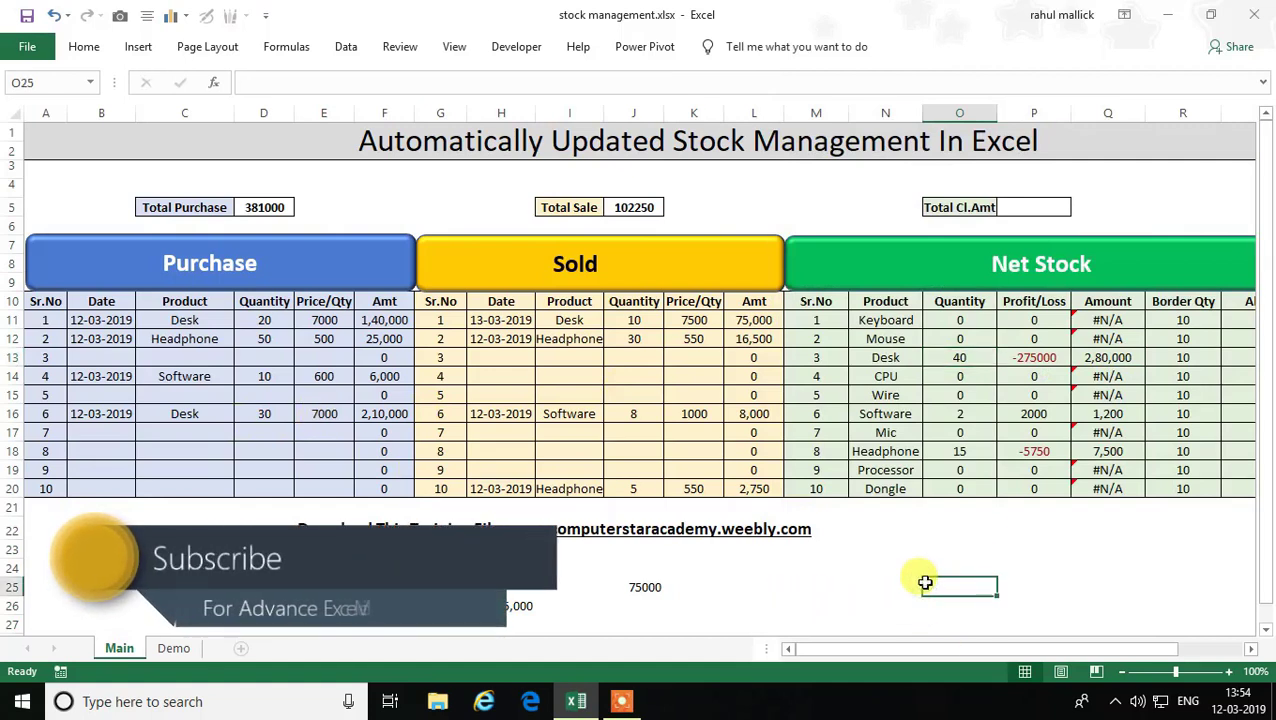
{"action": "type", "text": "="}
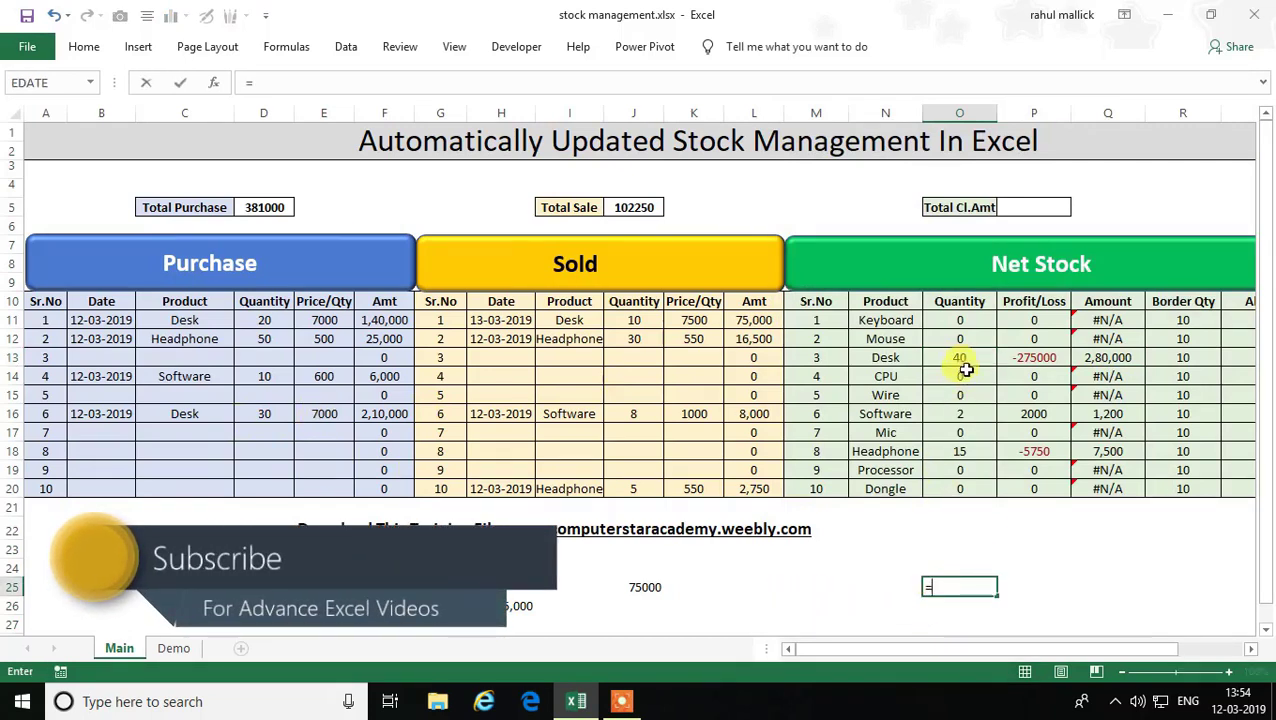
{"action": "left_click", "coordinate": [962, 362]}
{"action": "type", "text": "*"}
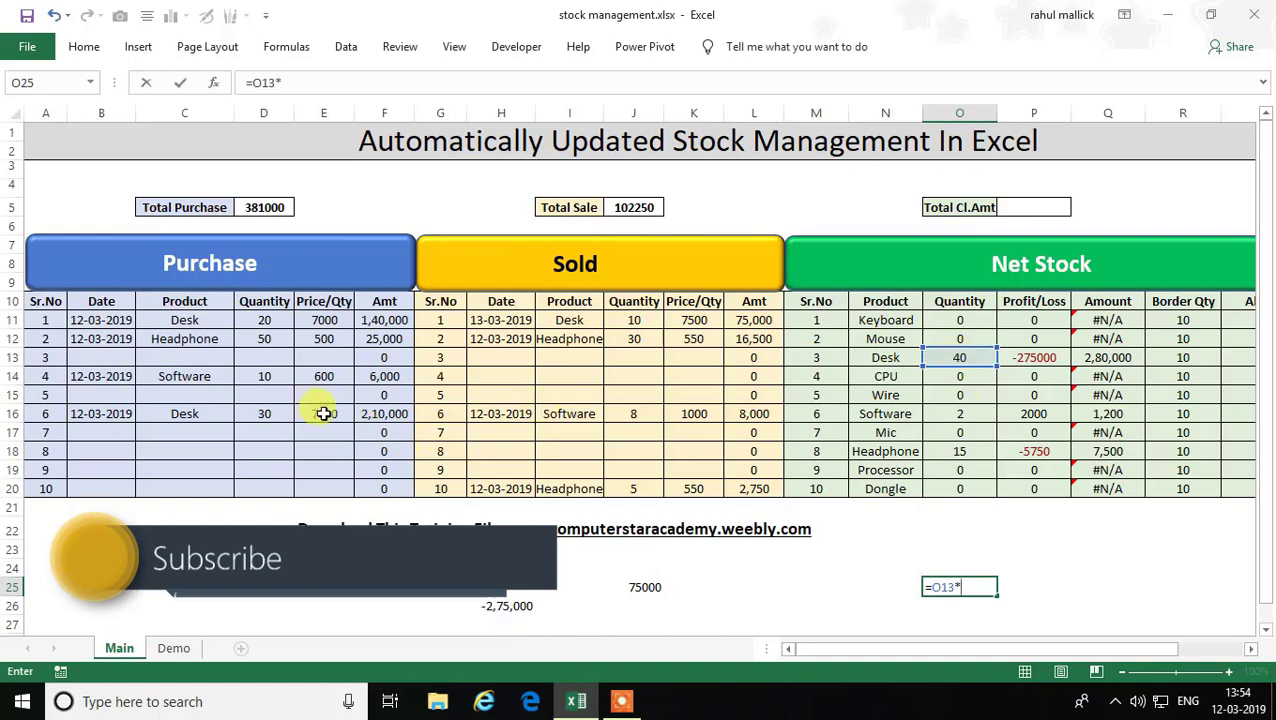
{"action": "left_click", "coordinate": [323, 413]}
{"action": "key", "text": "Return"}
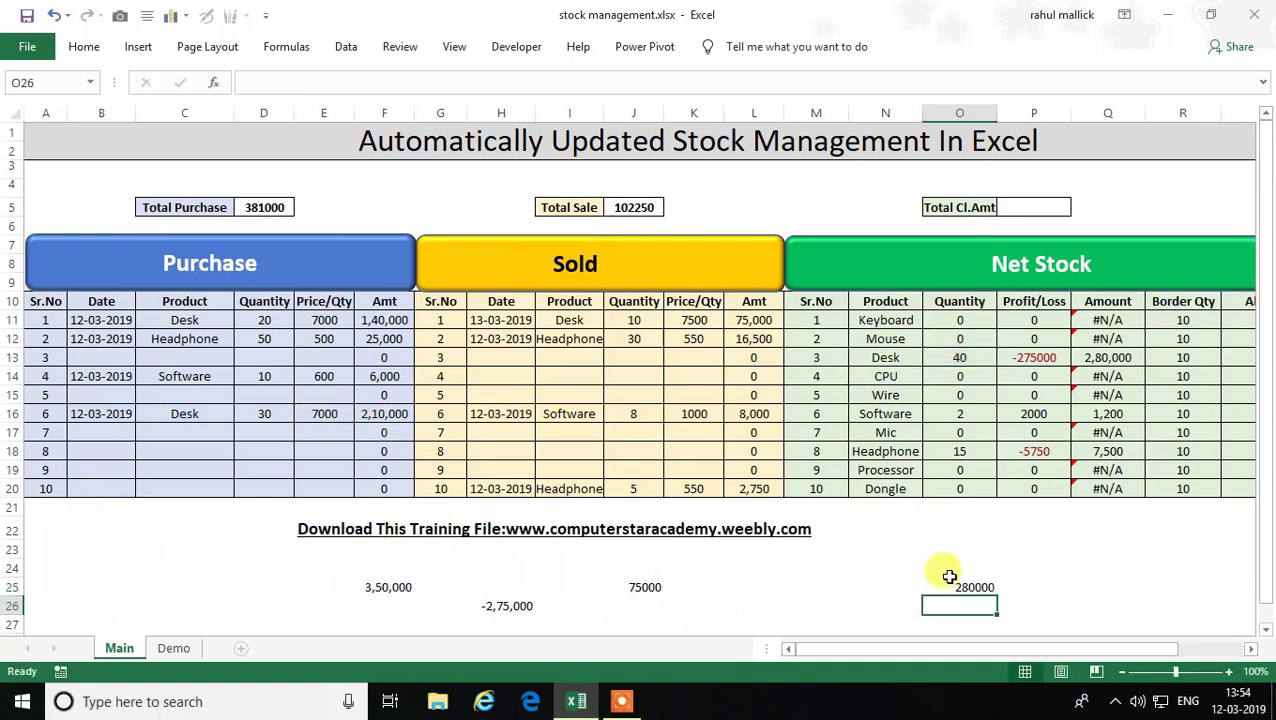
{"action": "left_click", "coordinate": [975, 586]}
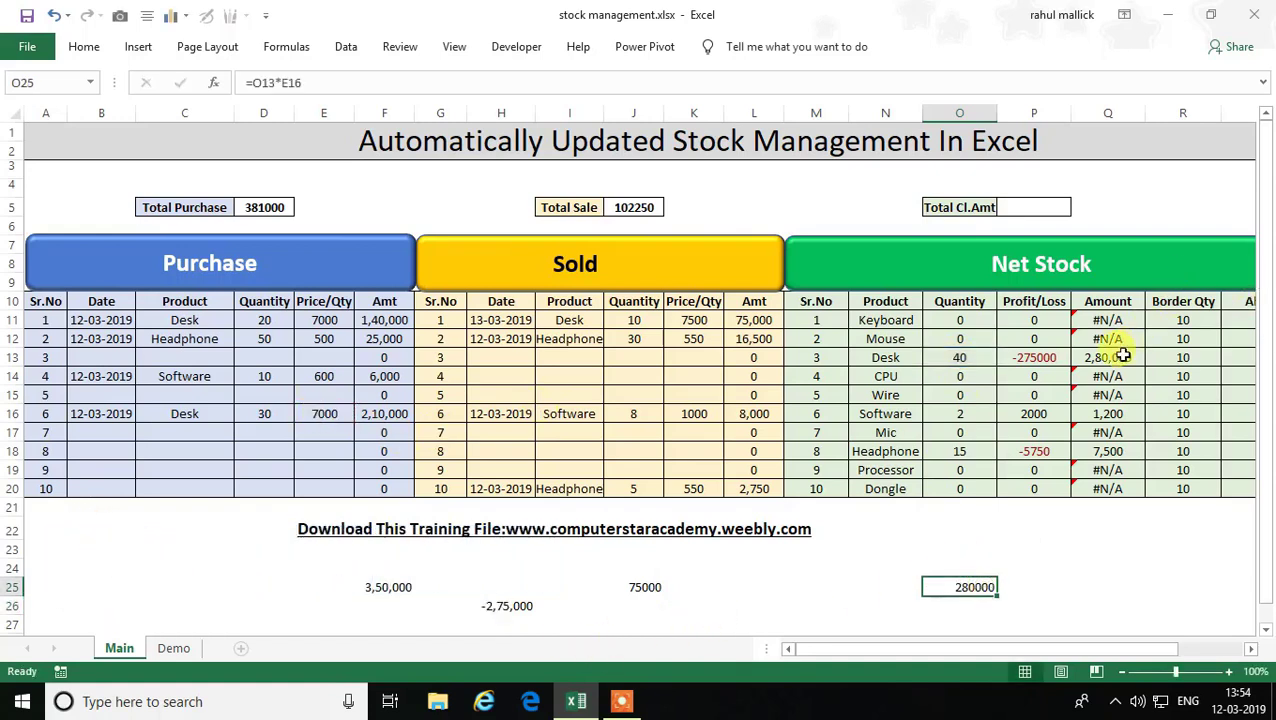
{"action": "key", "text": "Delete"}
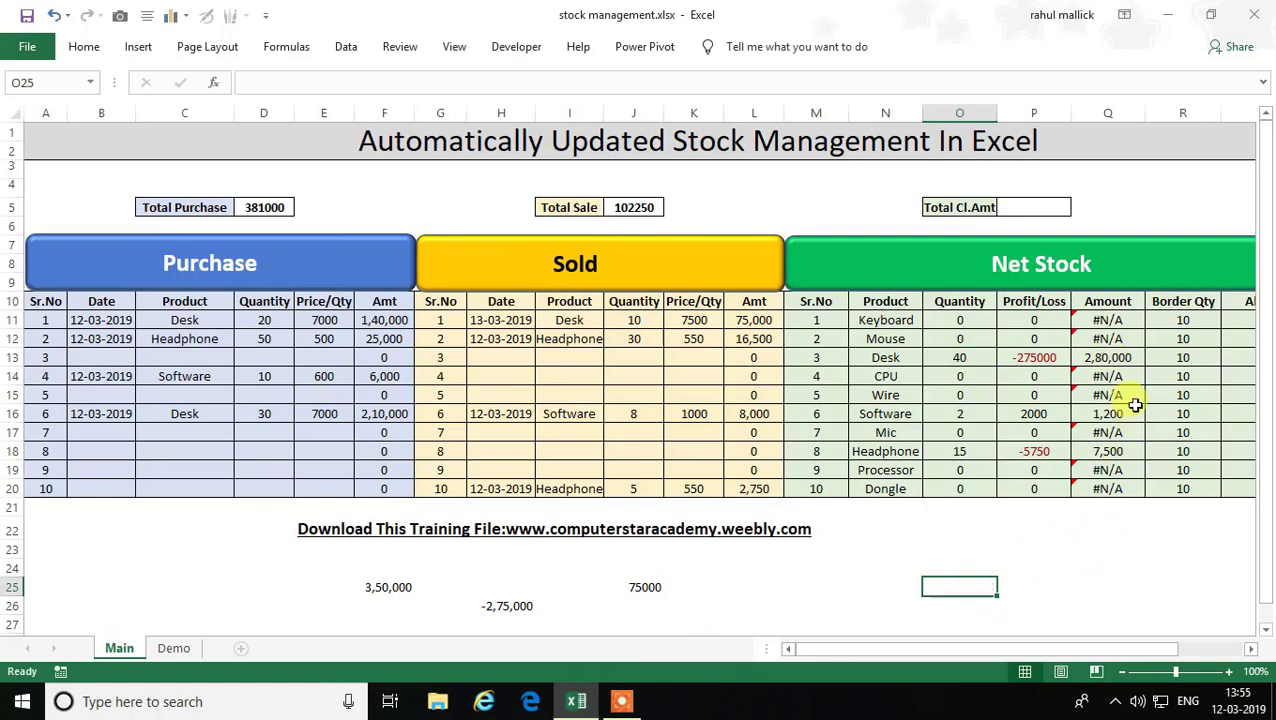
- Wrap the Q11 formula in IFERROR with 0 as the fallback value
{"action": "left_click", "coordinate": [1118, 328]}
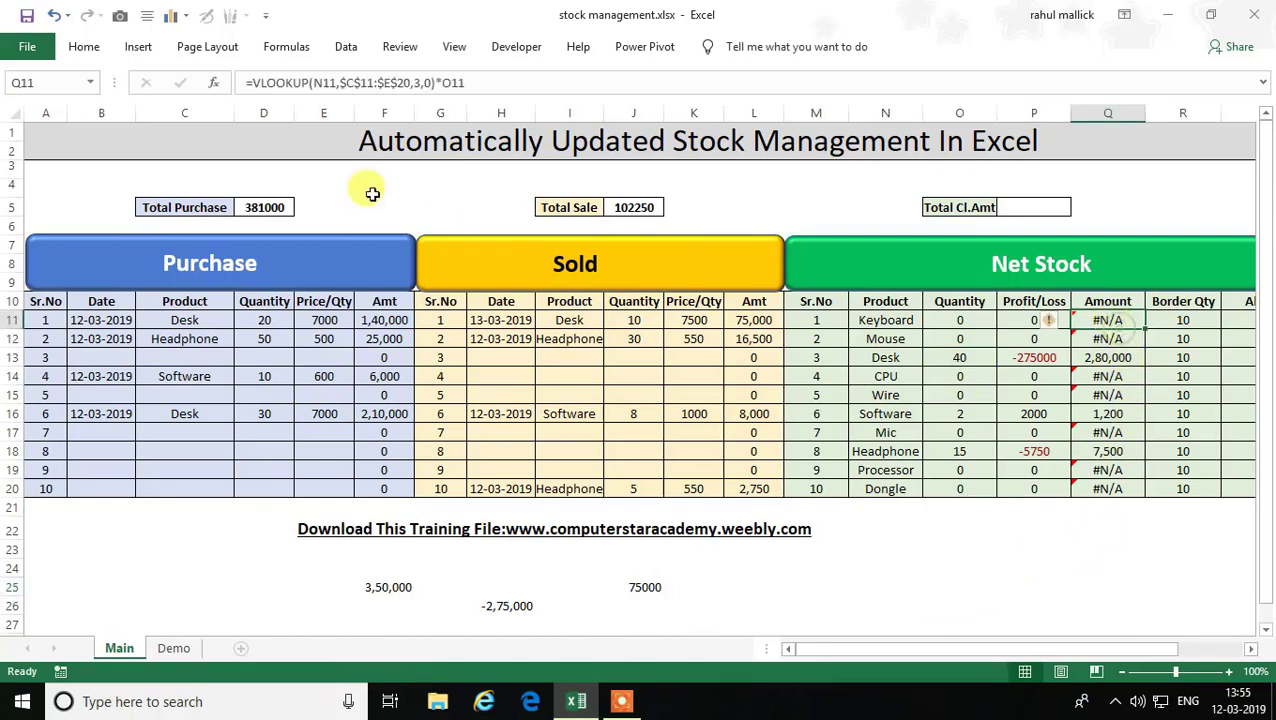
{"action": "left_click", "coordinate": [255, 84]}
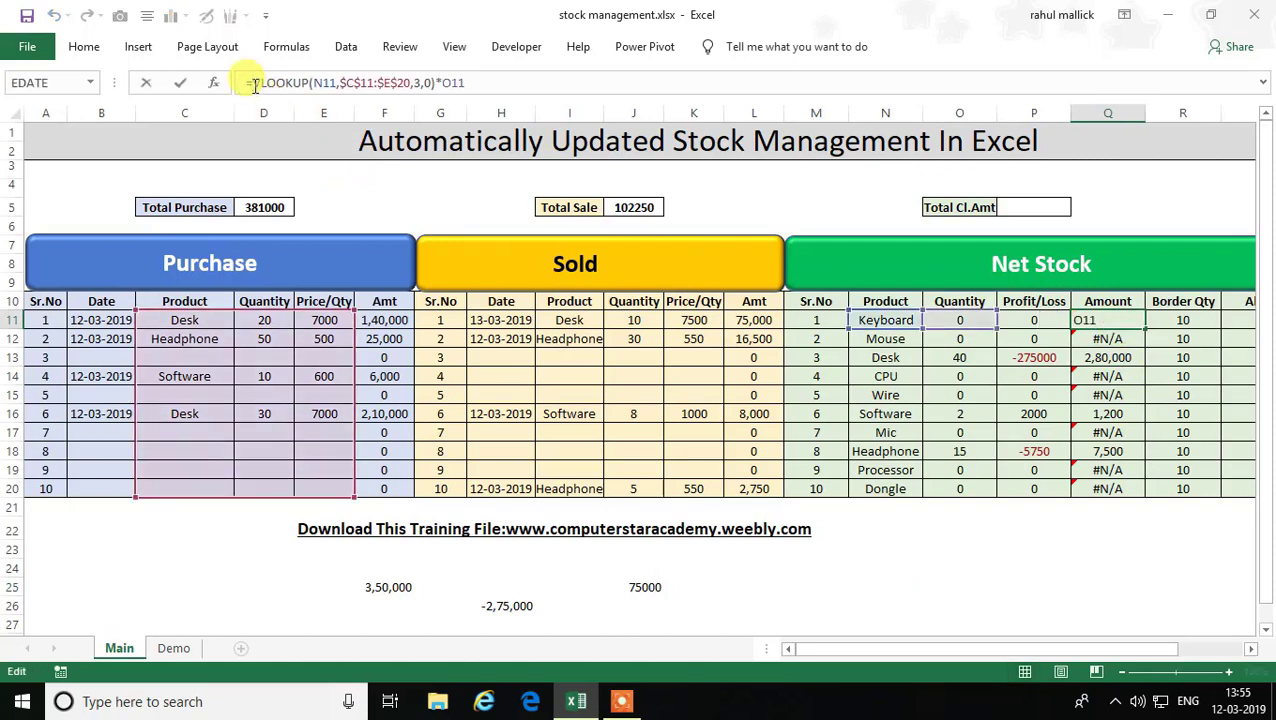
{"action": "type", "text": "IF"}
{"action": "key", "text": "Down"}
{"action": "key", "text": "Tab"}
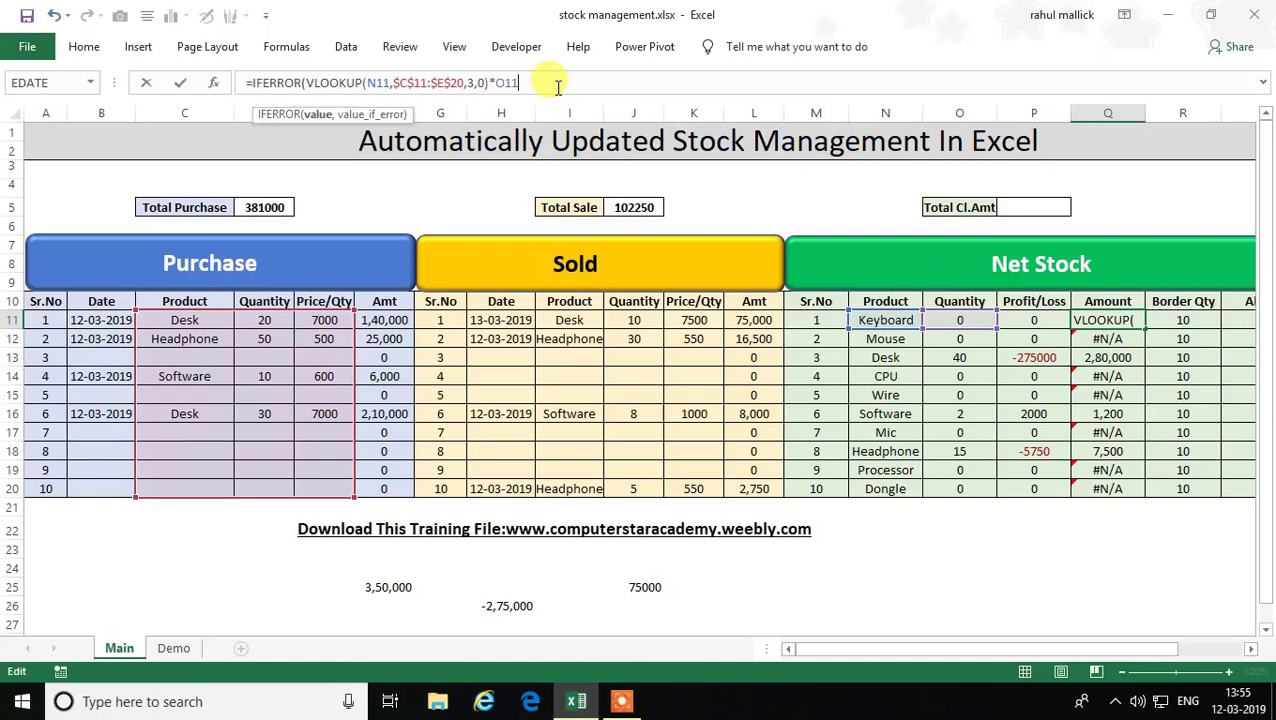
{"action": "type", "text": ",0"}
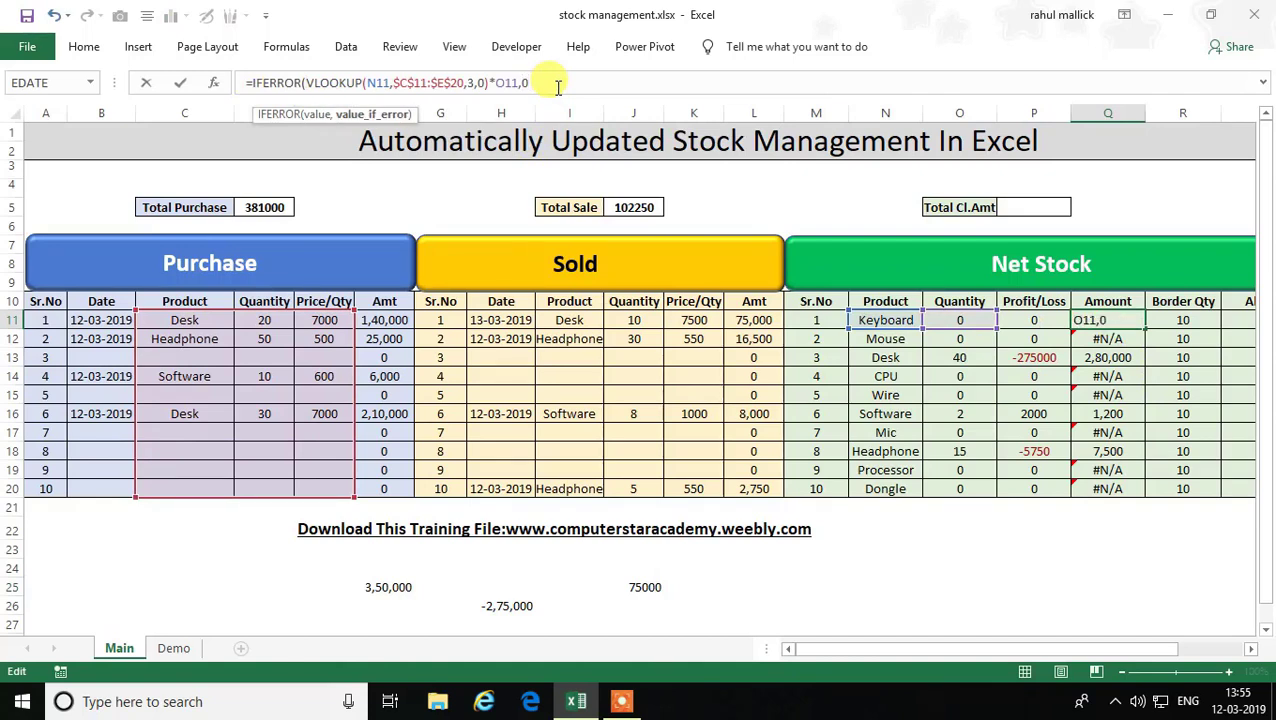
{"action": "type", "text": ")"}
{"action": "key", "text": "Return"}
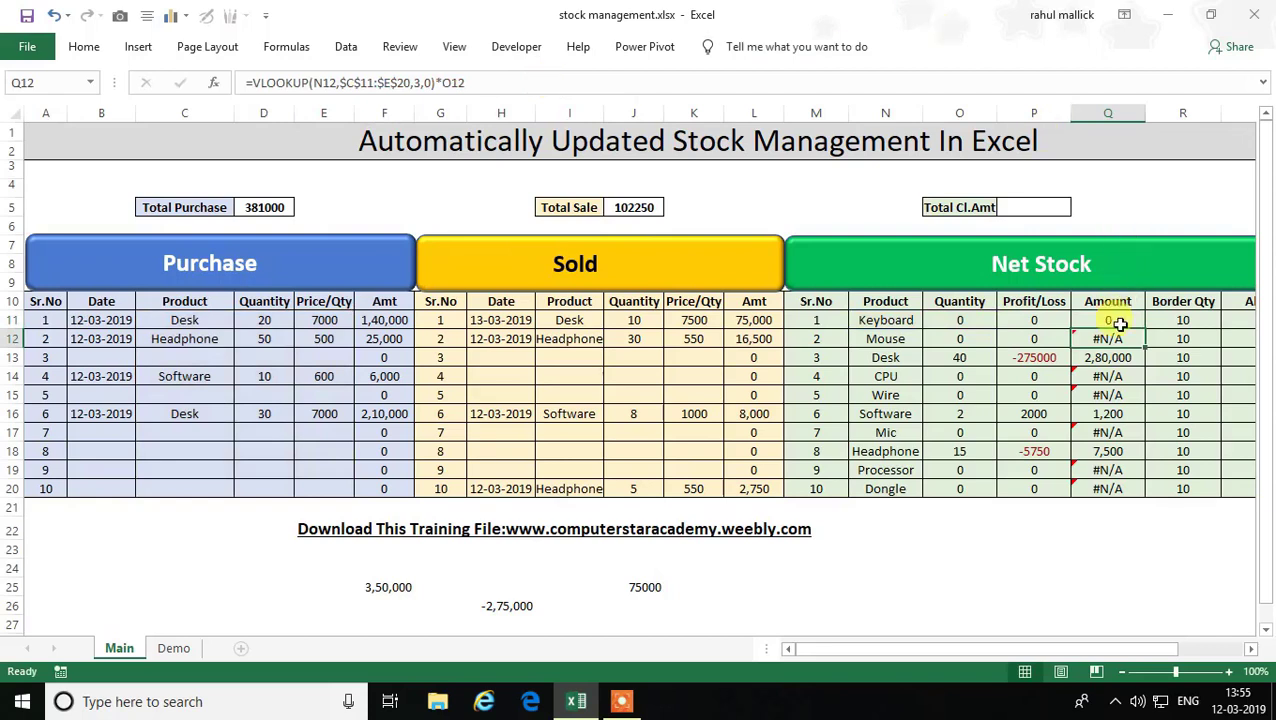
- Fill the IFERROR formula down to Q20 so unmatched products show 0
{"action": "left_click", "coordinate": [1120, 323]}
{"action": "left_click_drag", "start_coordinate": [1145, 329], "coordinate": [1148, 494]}
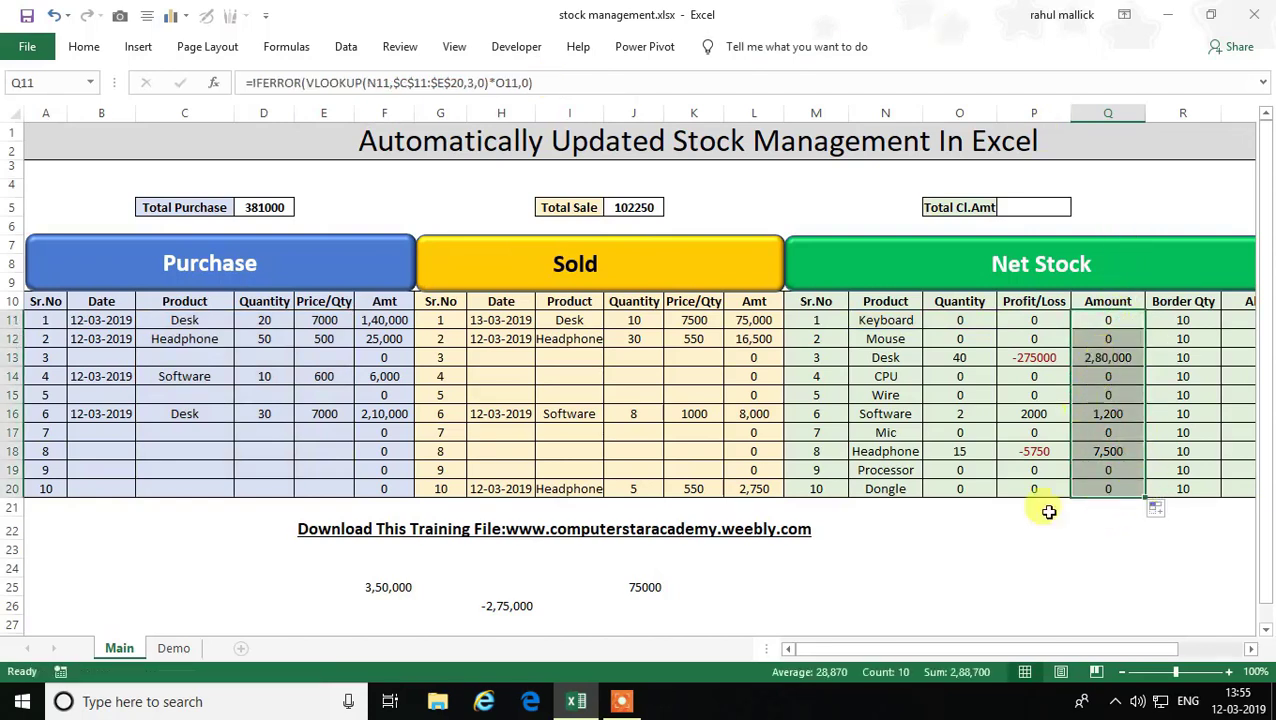
{"action": "left_click_drag", "start_coordinate": [1028, 651], "coordinate": [1068, 651]}
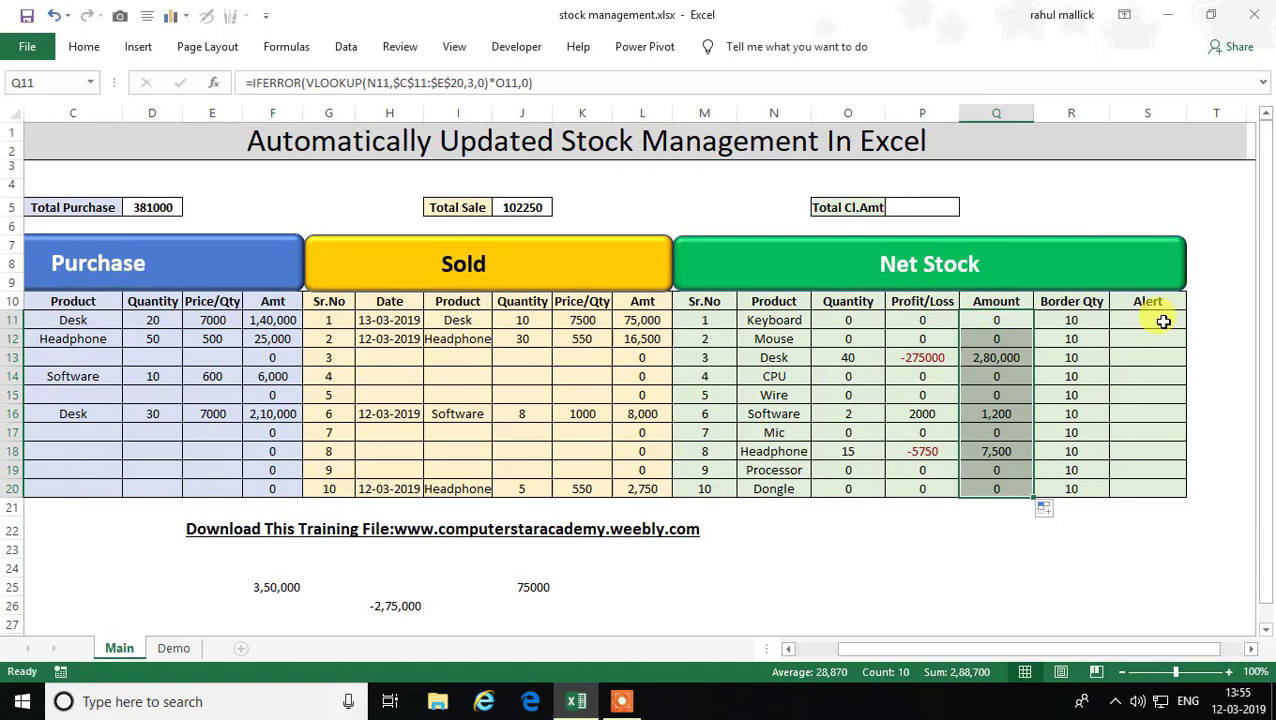
{"action": "left_click", "coordinate": [1163, 321]}
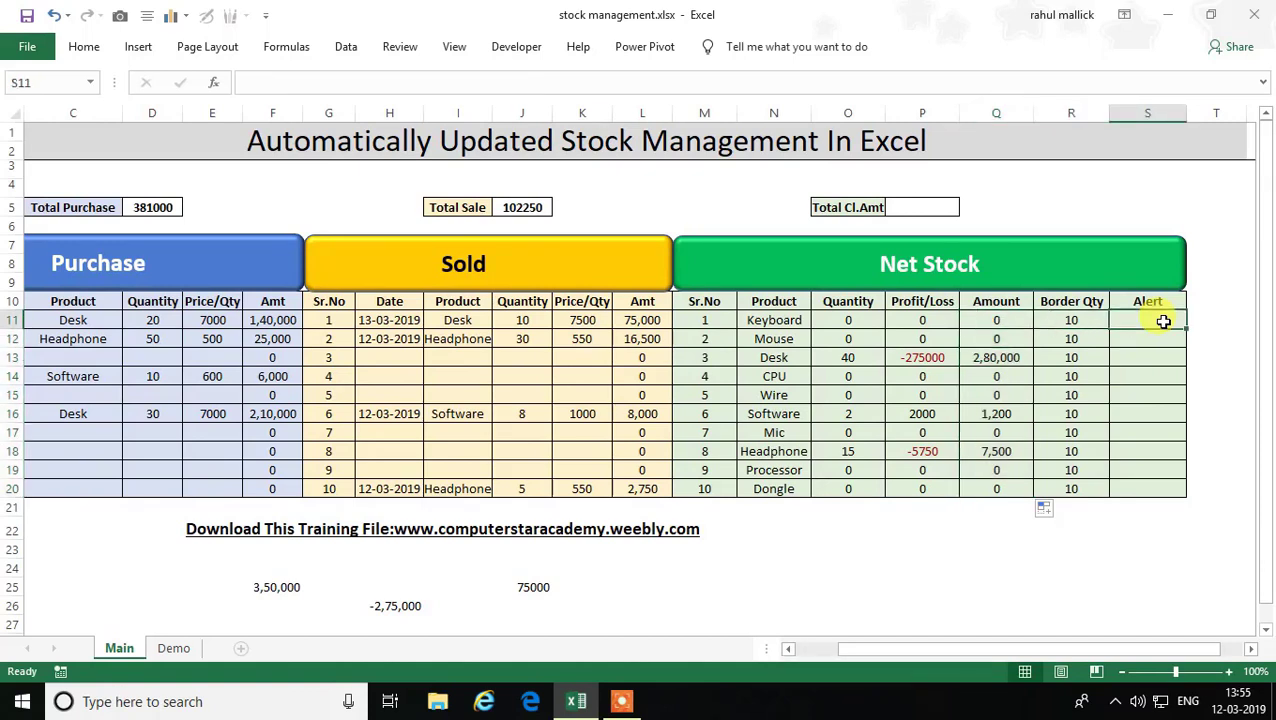
- Enter =IF(O11<R11,"Place Order","Stock Avi.") in S11, accepting Excel's suggested correction
{"action": "type", "text": "="}
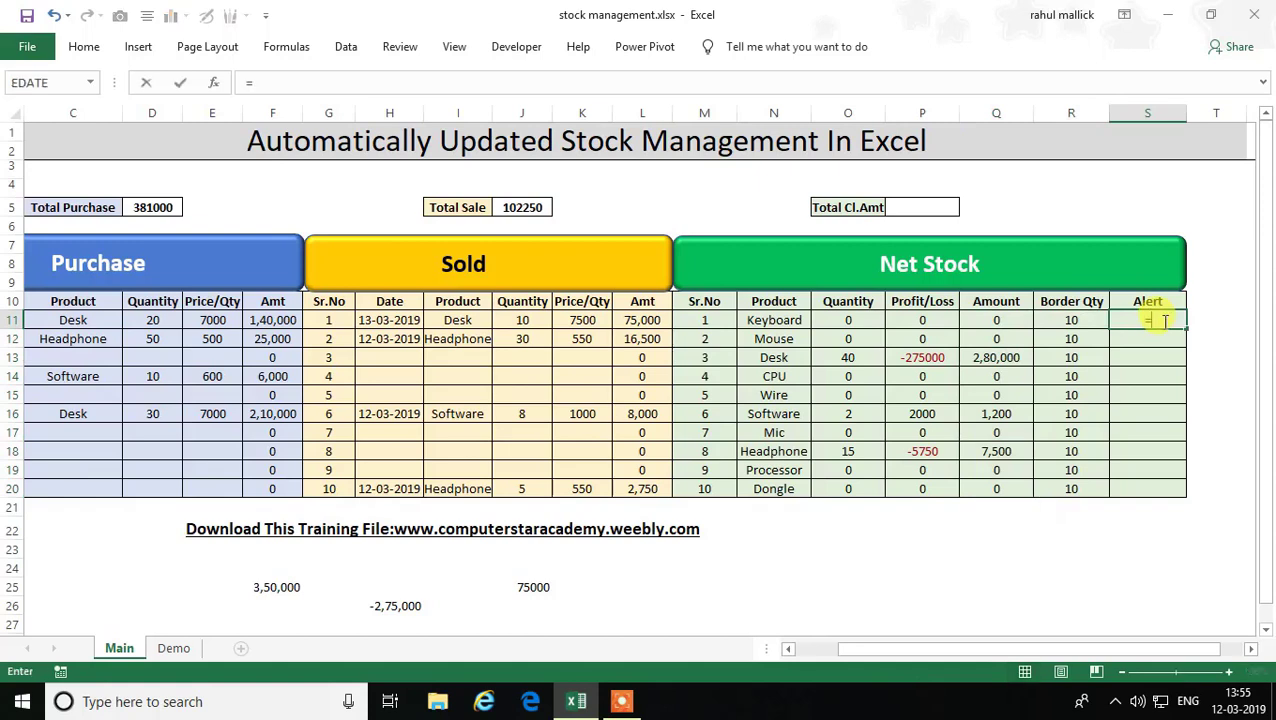
{"action": "type", "text": "IF("}
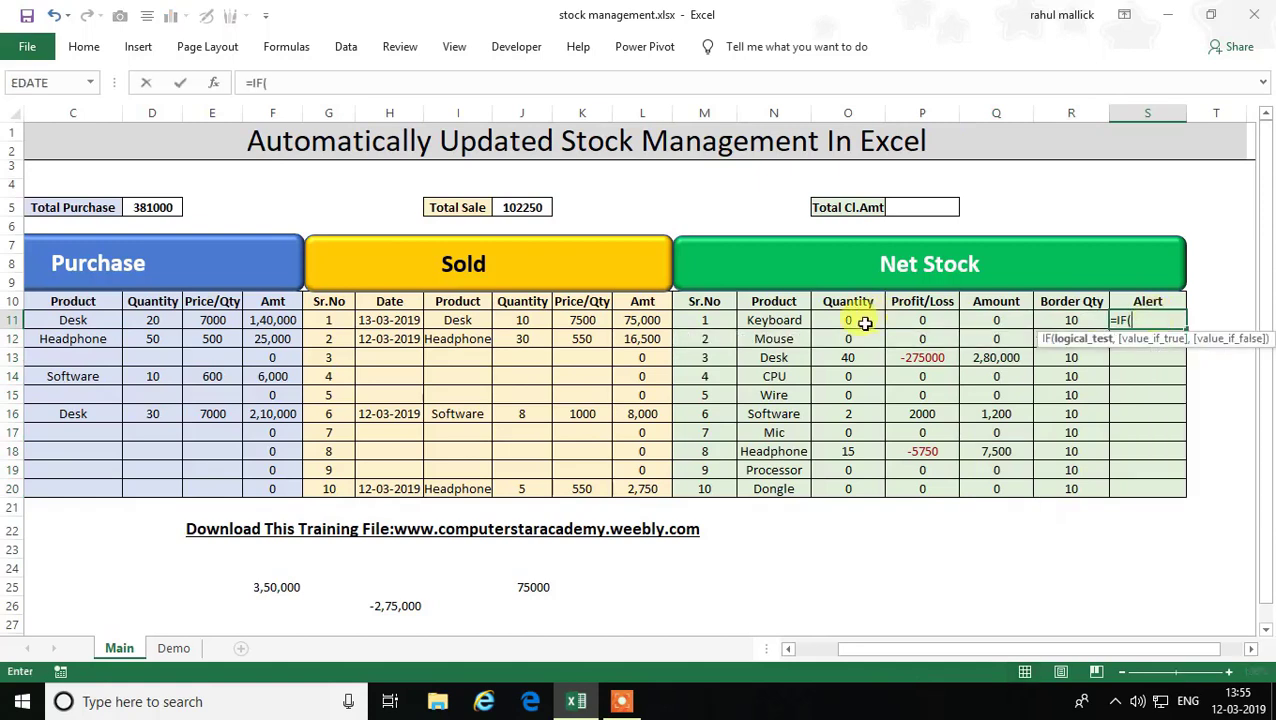
{"action": "left_click", "coordinate": [860, 322]}
{"action": "type", "text": "<"}
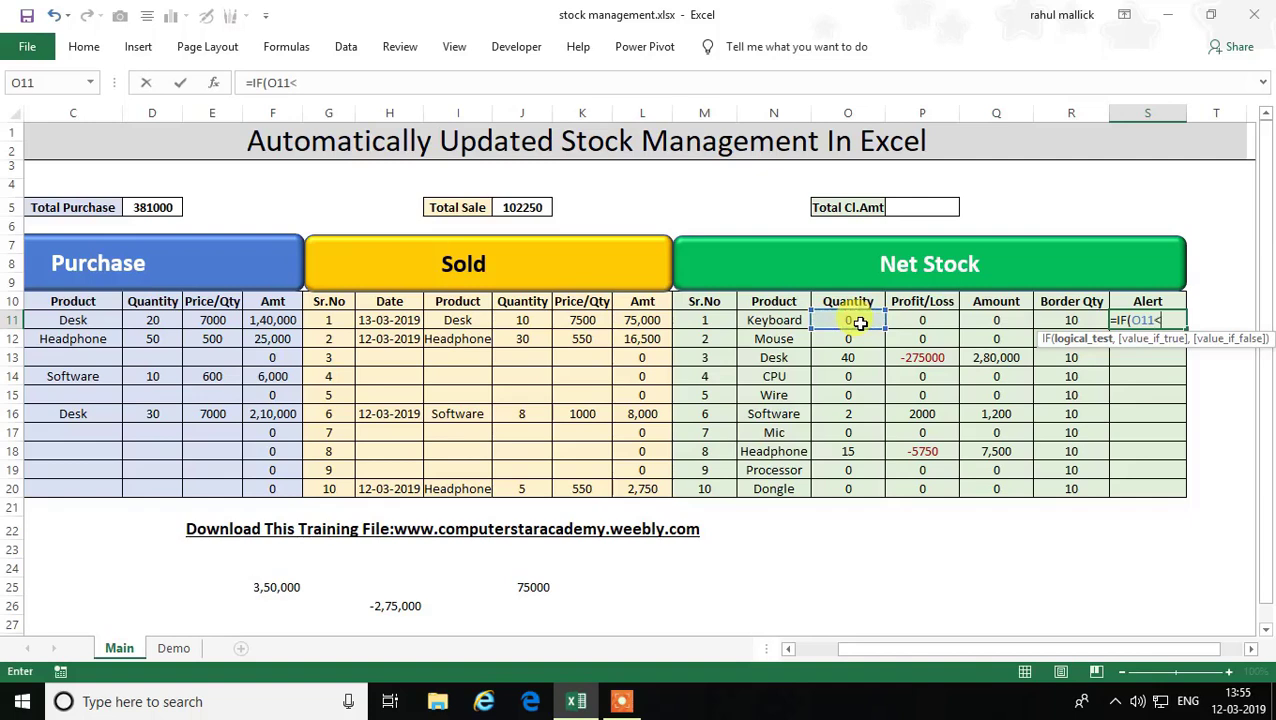
{"action": "left_click", "coordinate": [1090, 318]}
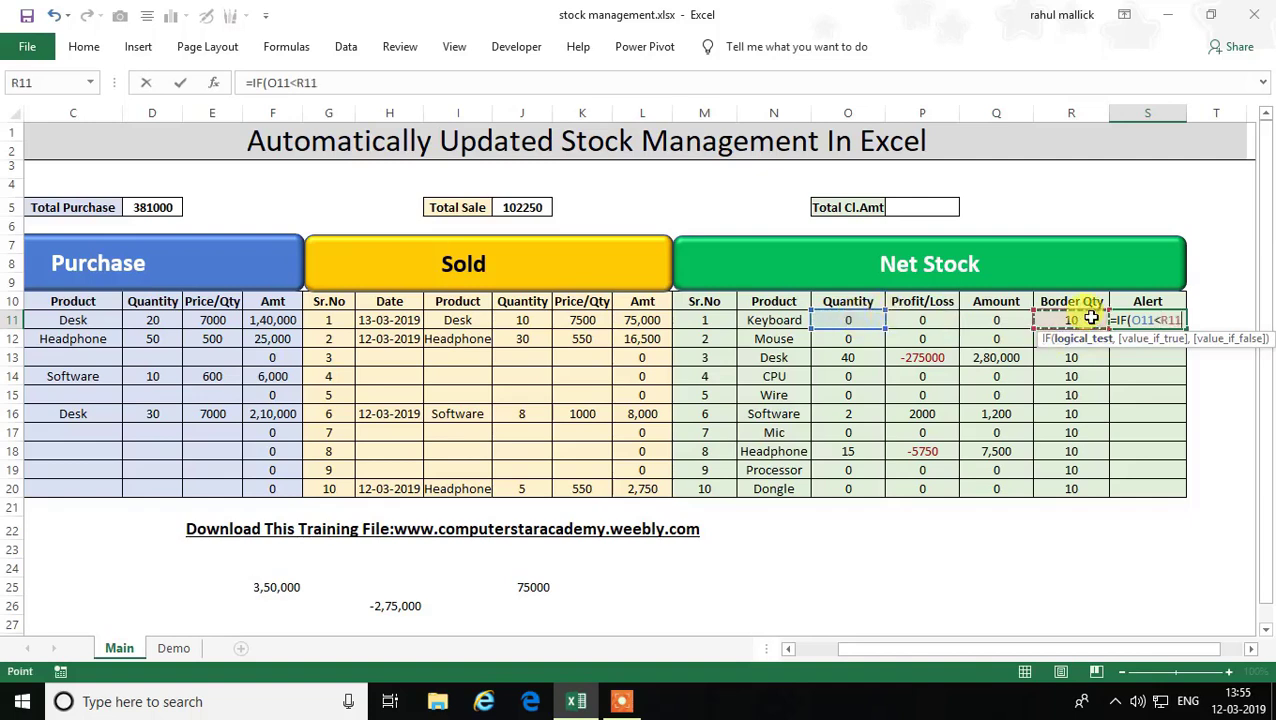
{"action": "type", "text": ",\"Place P"}
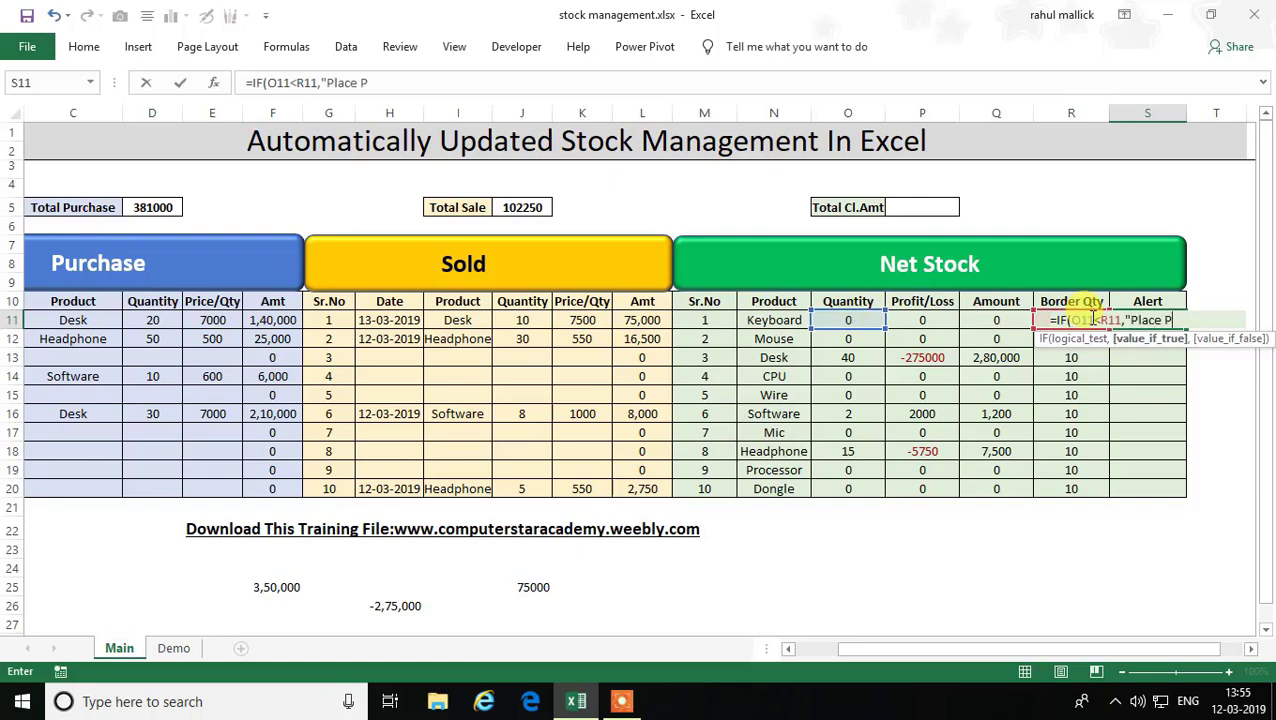
{"action": "key", "text": "BackSpace"}
{"action": "type", "text": "Order\""}
{"action": "type", "text": ","}
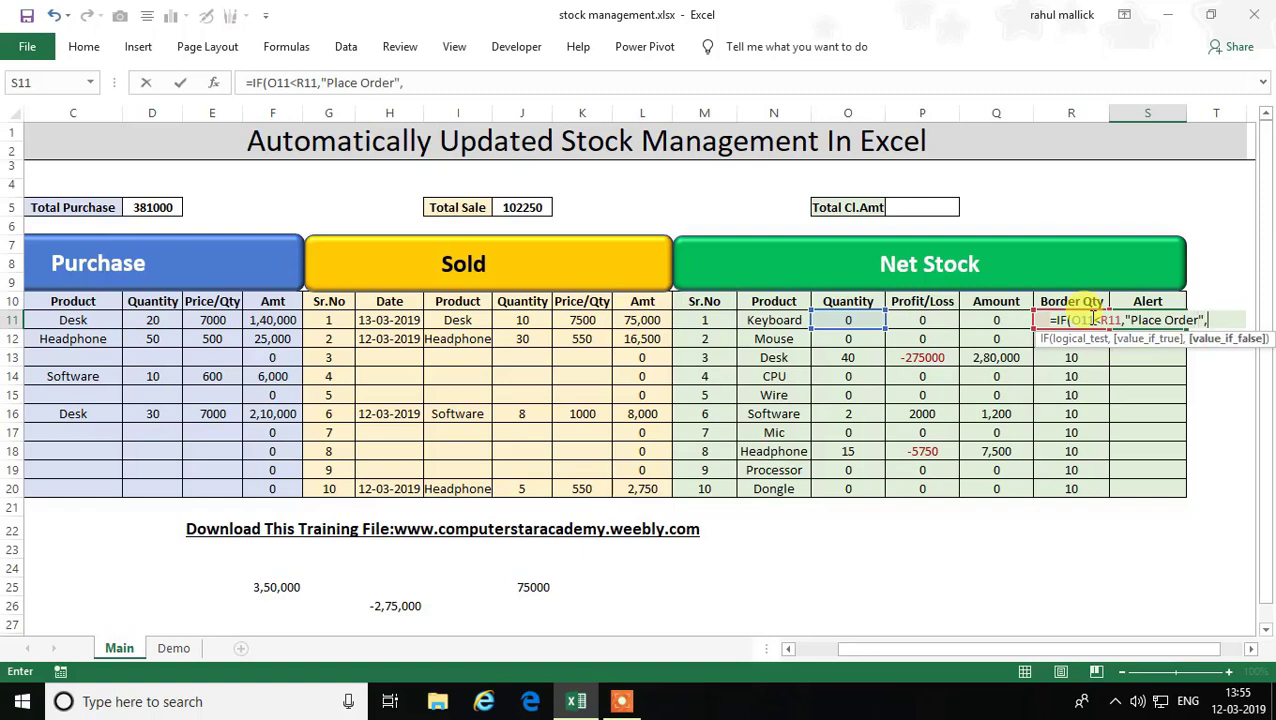
{"action": "type", "text": "\"Stock Av"}
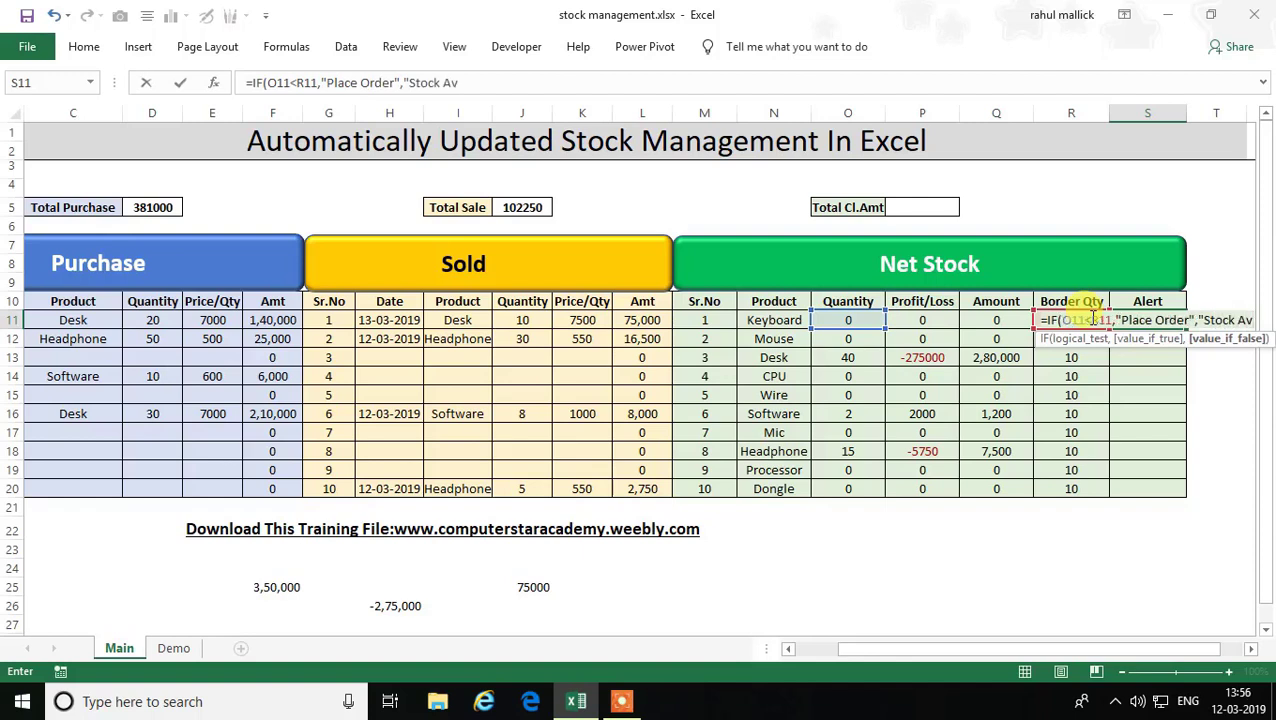
{"action": "type", "text": " i"}
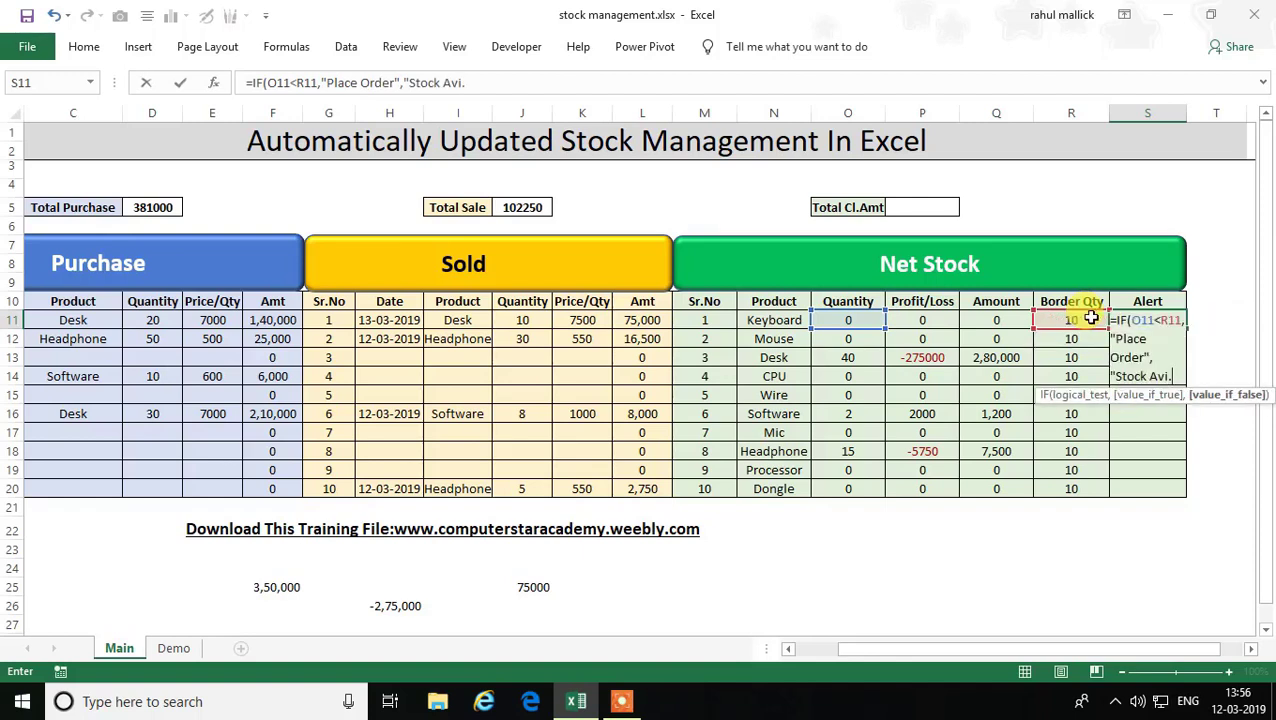
{"action": "key", "text": "Return"}
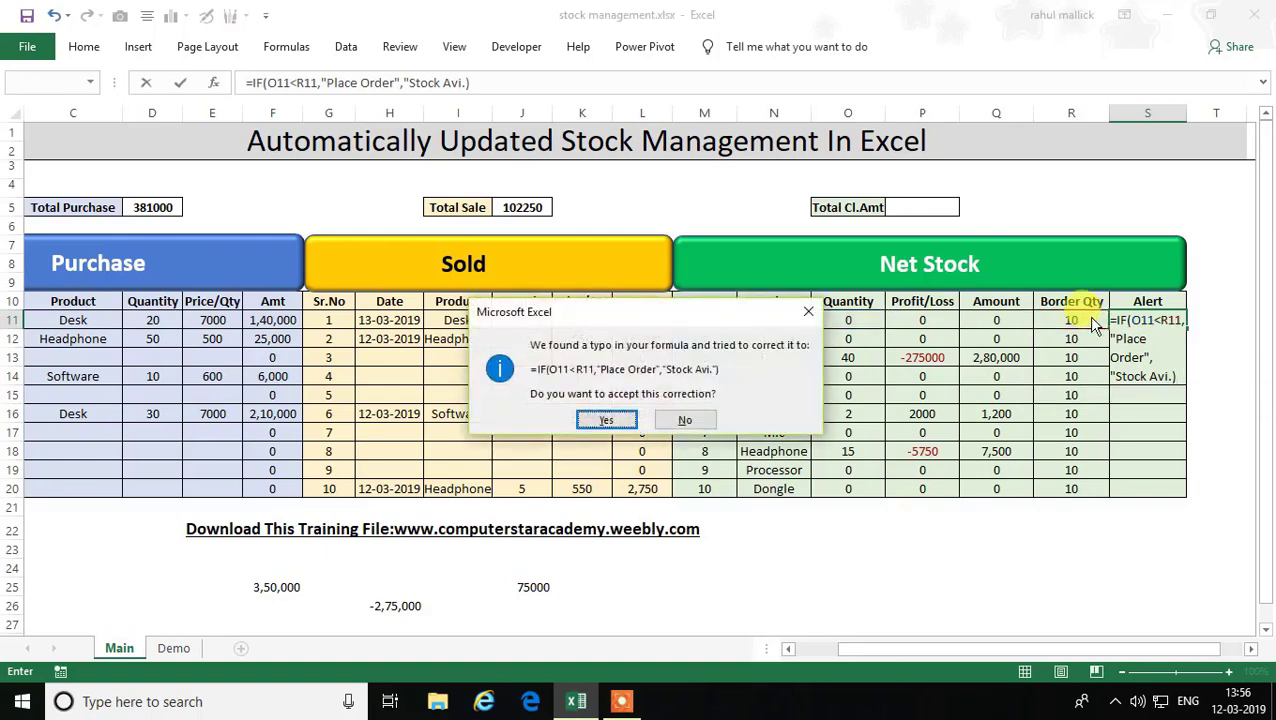
{"action": "key", "text": "Return"}
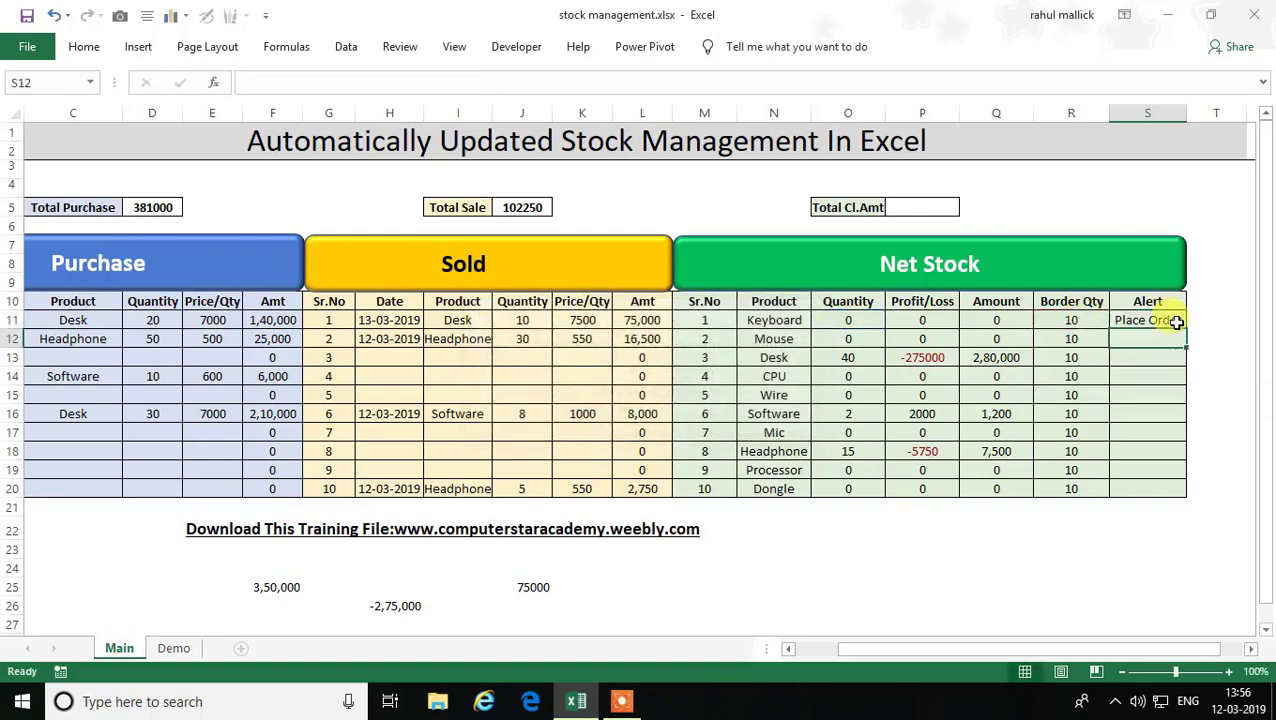
- Fill the Alert formula to S20, verify the Desk and Headphone rows, and select S11:S20
{"action": "left_click", "coordinate": [1176, 322]}
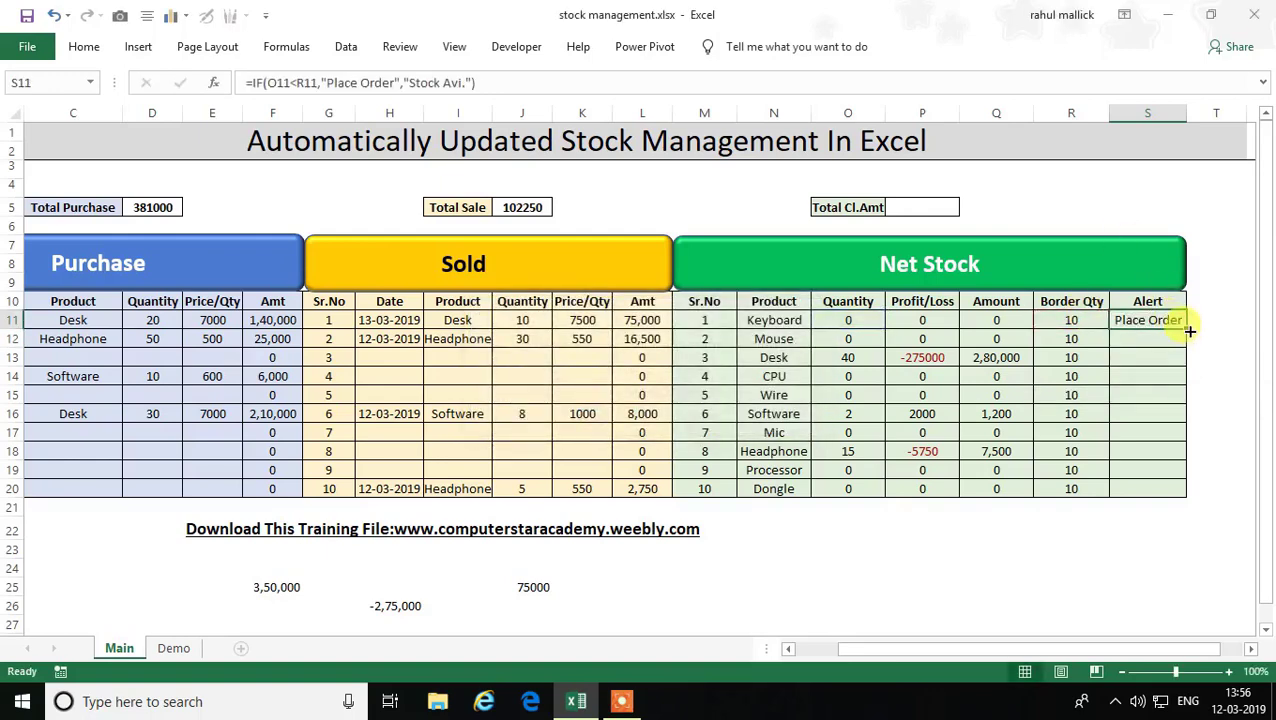
{"action": "left_click_drag", "start_coordinate": [1189, 331], "coordinate": [1176, 497]}
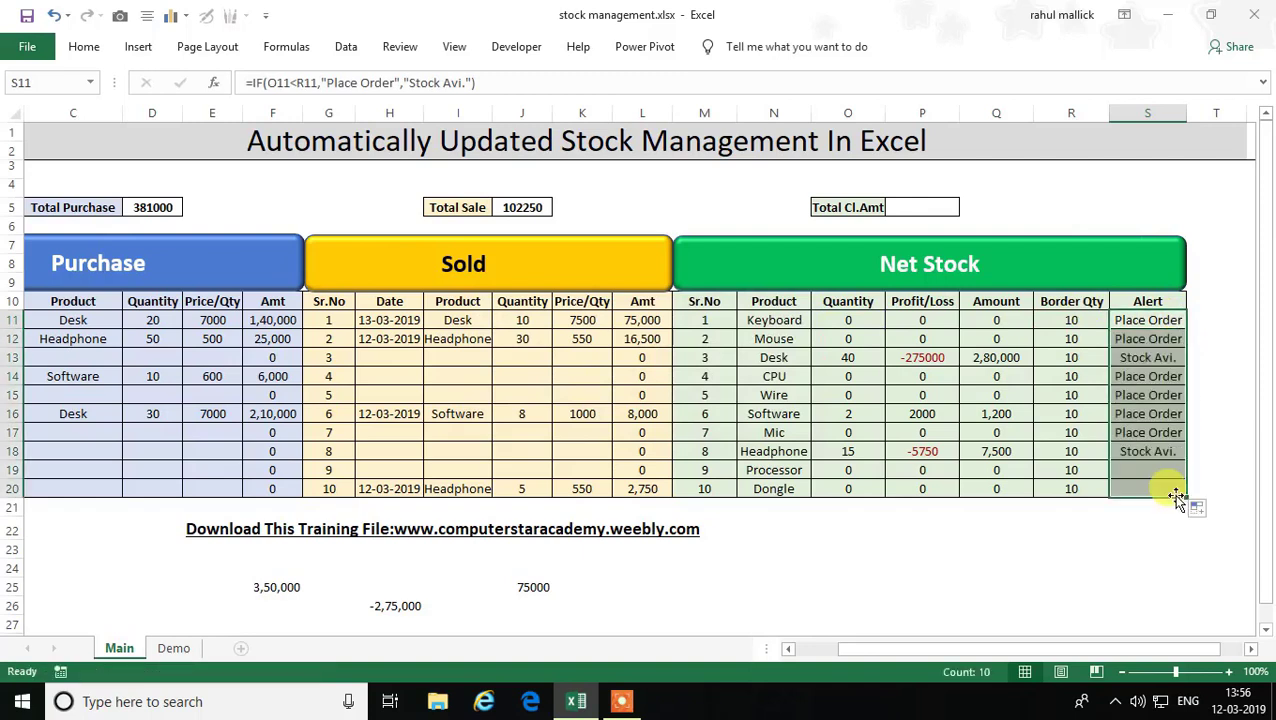
{"action": "left_click", "coordinate": [877, 357]}
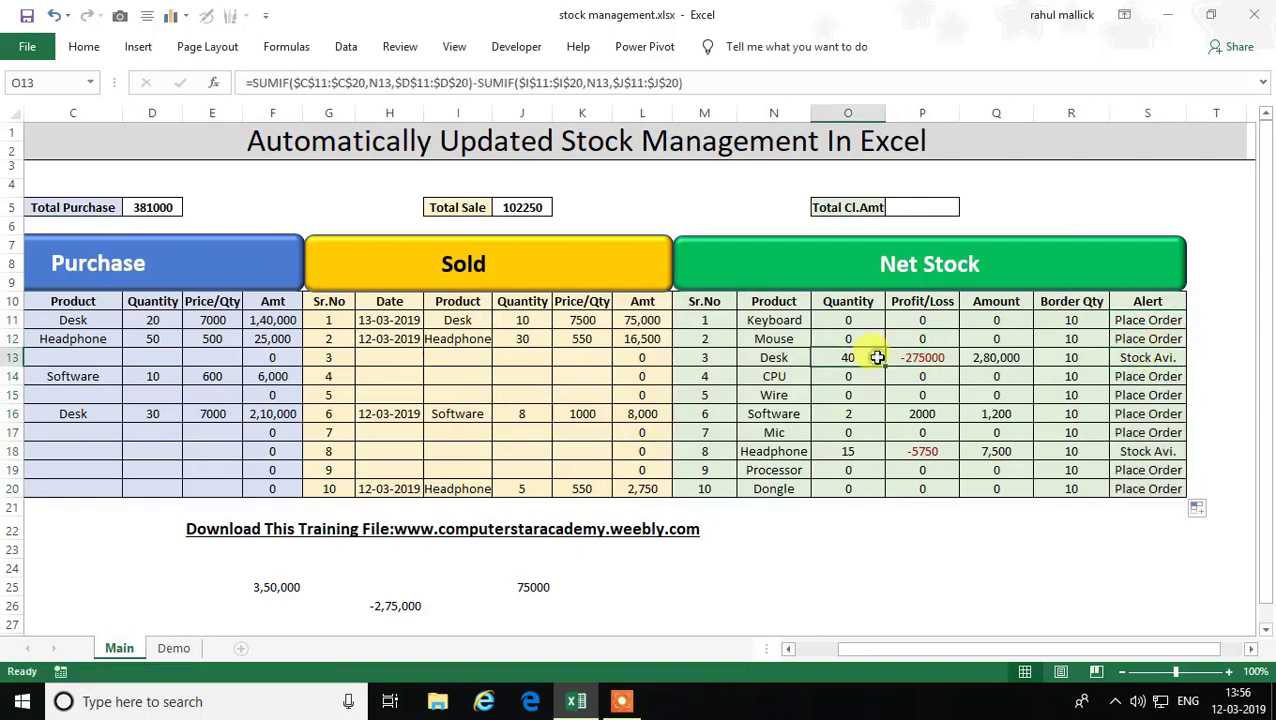
{"action": "left_click", "coordinate": [1138, 453]}
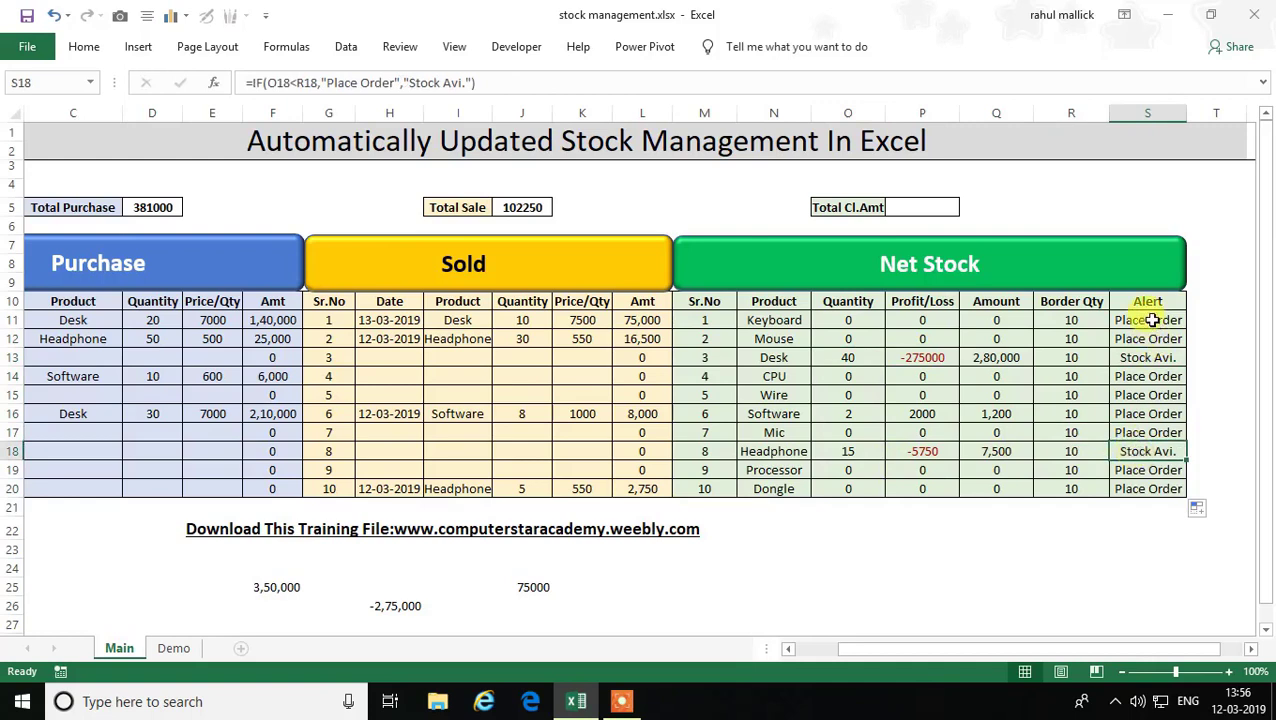
{"action": "left_click_drag", "start_coordinate": [1152, 320], "coordinate": [1141, 496]}
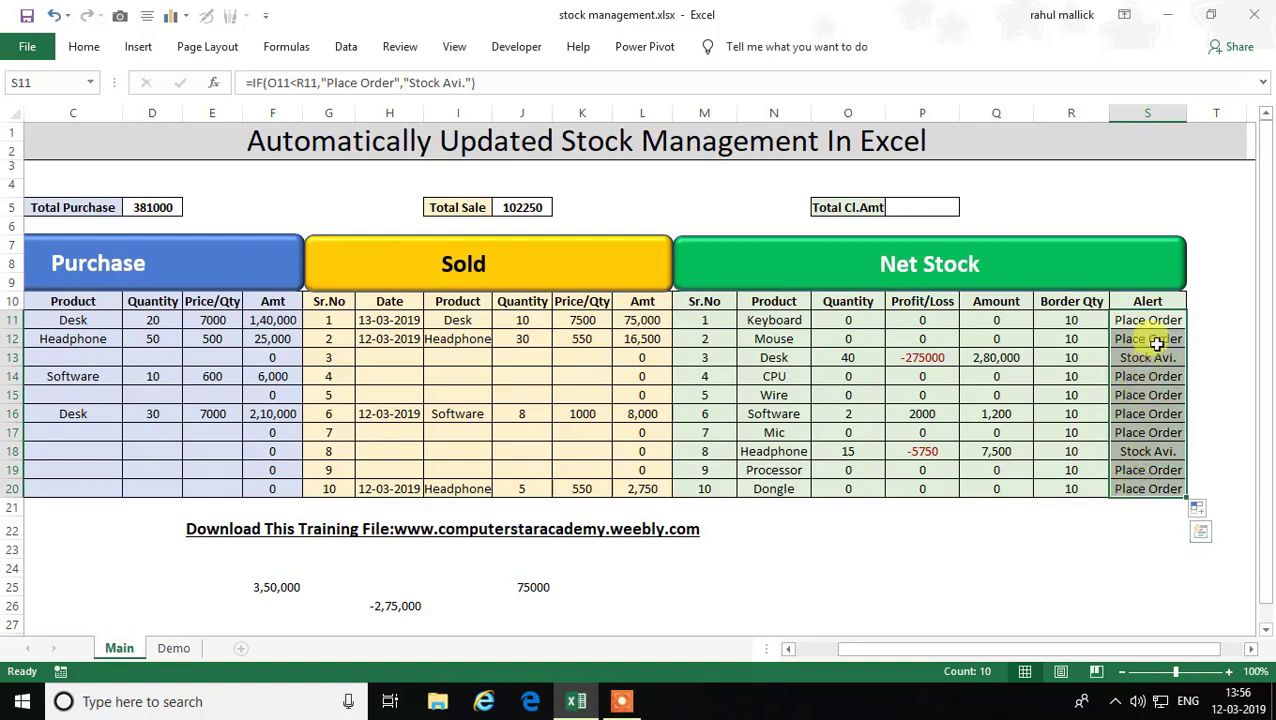
- Create a new formula-based conditional rule with =$S11="Place Order"
{"action": "left_click", "coordinate": [84, 47]}
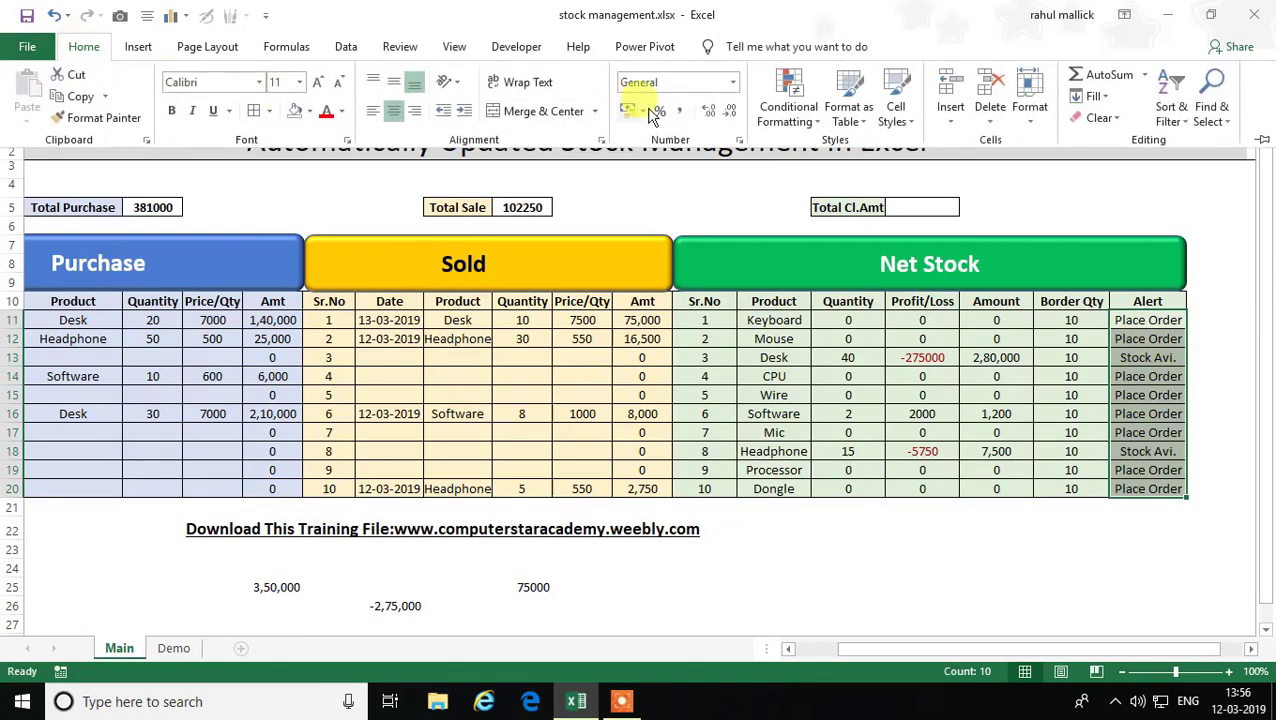
{"action": "left_click", "coordinate": [806, 110]}
{"action": "left_click", "coordinate": [800, 350]}
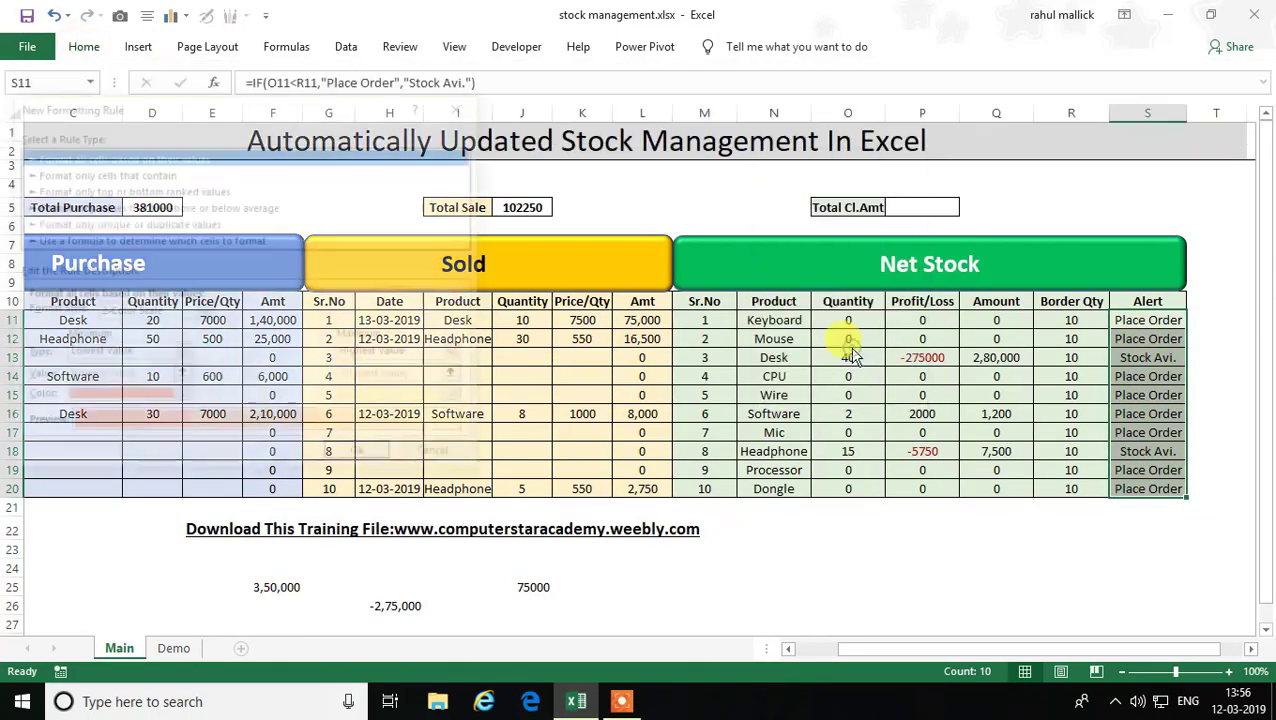
{"action": "left_click", "coordinate": [177, 243]}
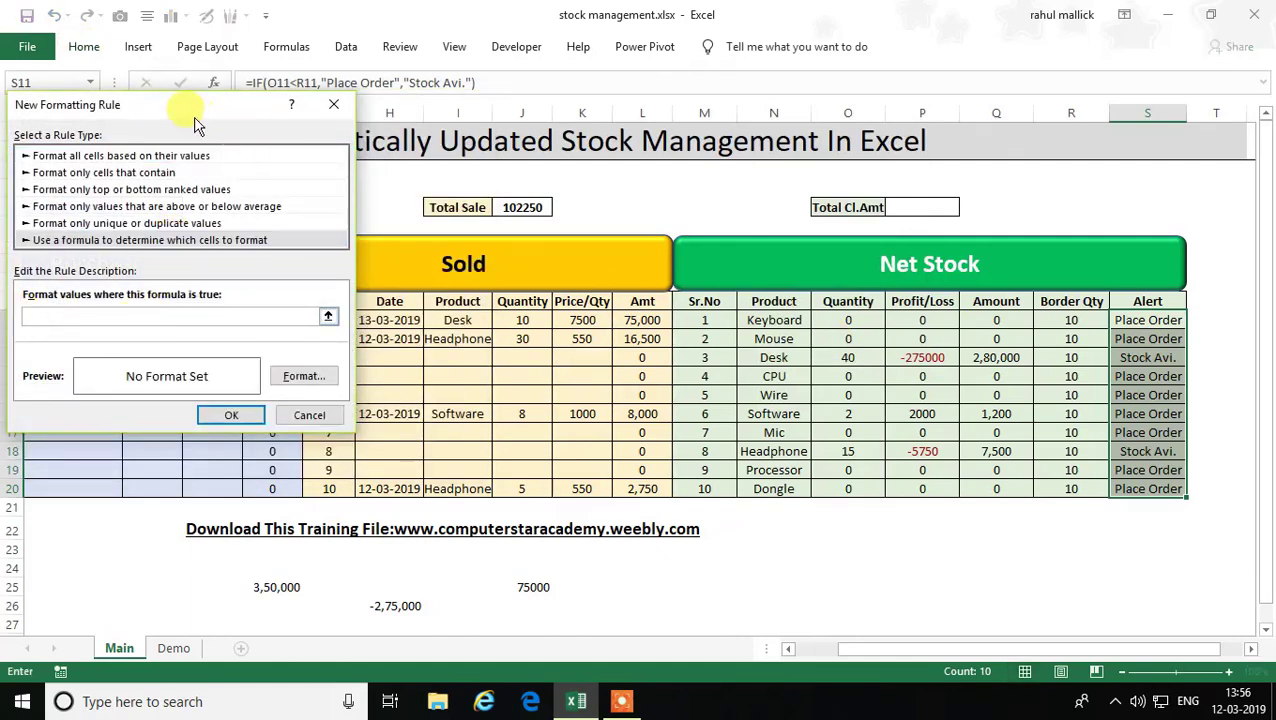
{"action": "left_click_drag", "start_coordinate": [206, 109], "coordinate": [520, 150]}
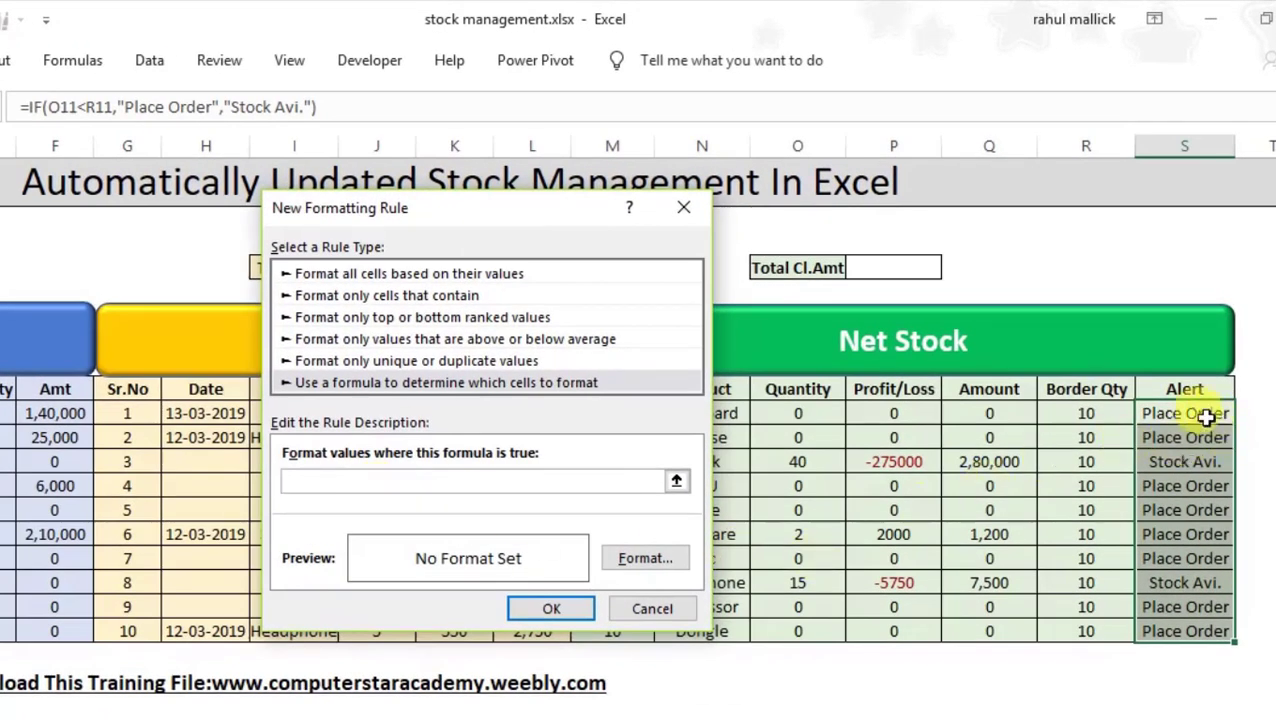
{"action": "left_click", "coordinate": [1191, 400]}
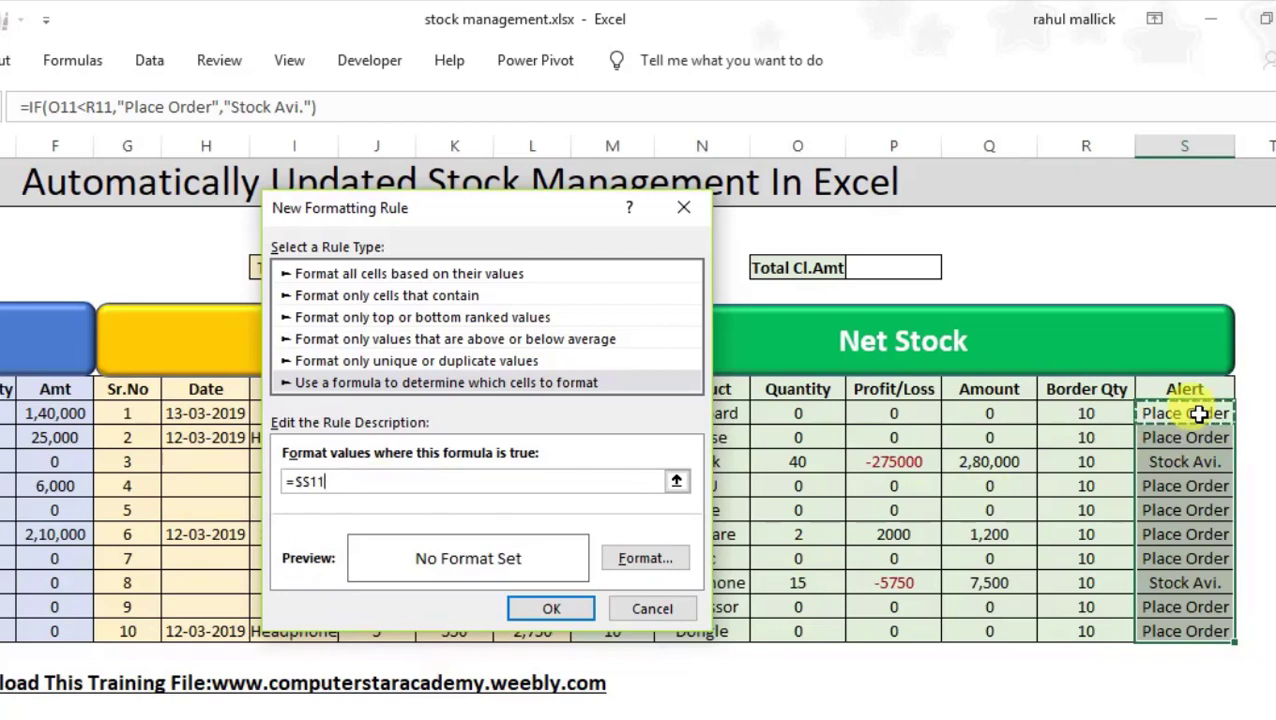
{"action": "type", "text": "=\"Pla"}
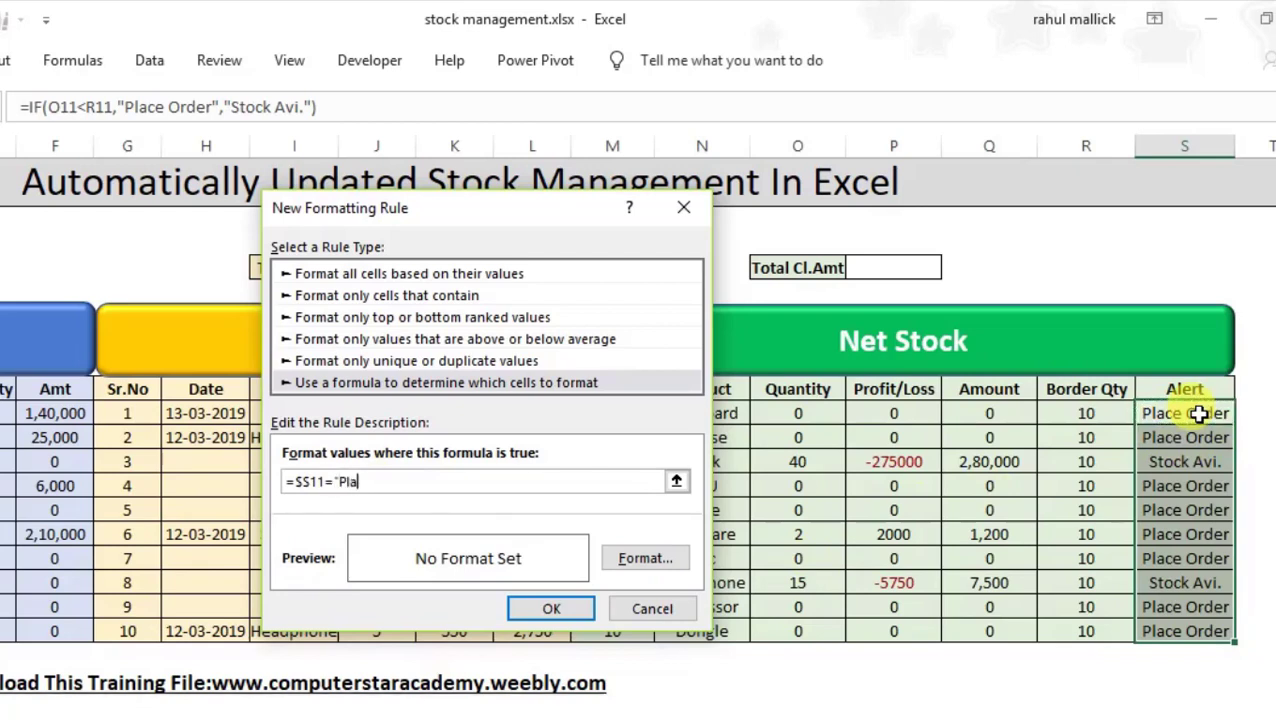
{"action": "type", "text": "ce Order"}
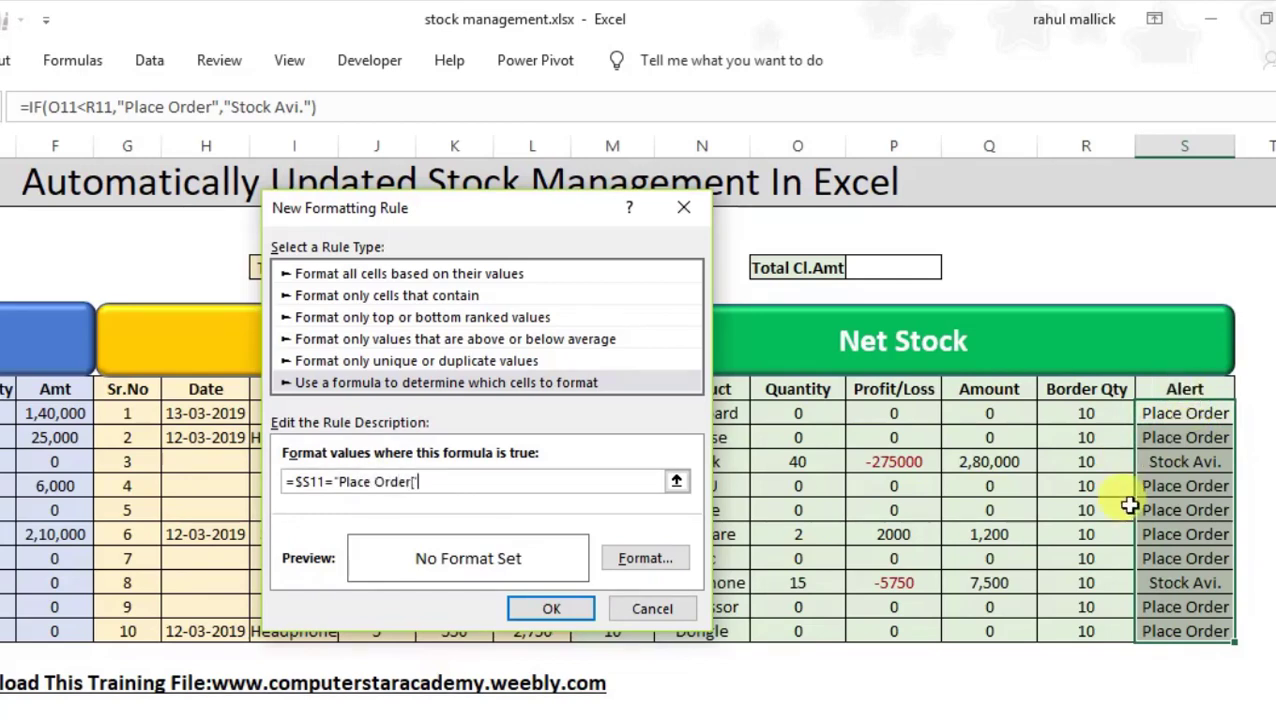
{"action": "type", "text": "\""}
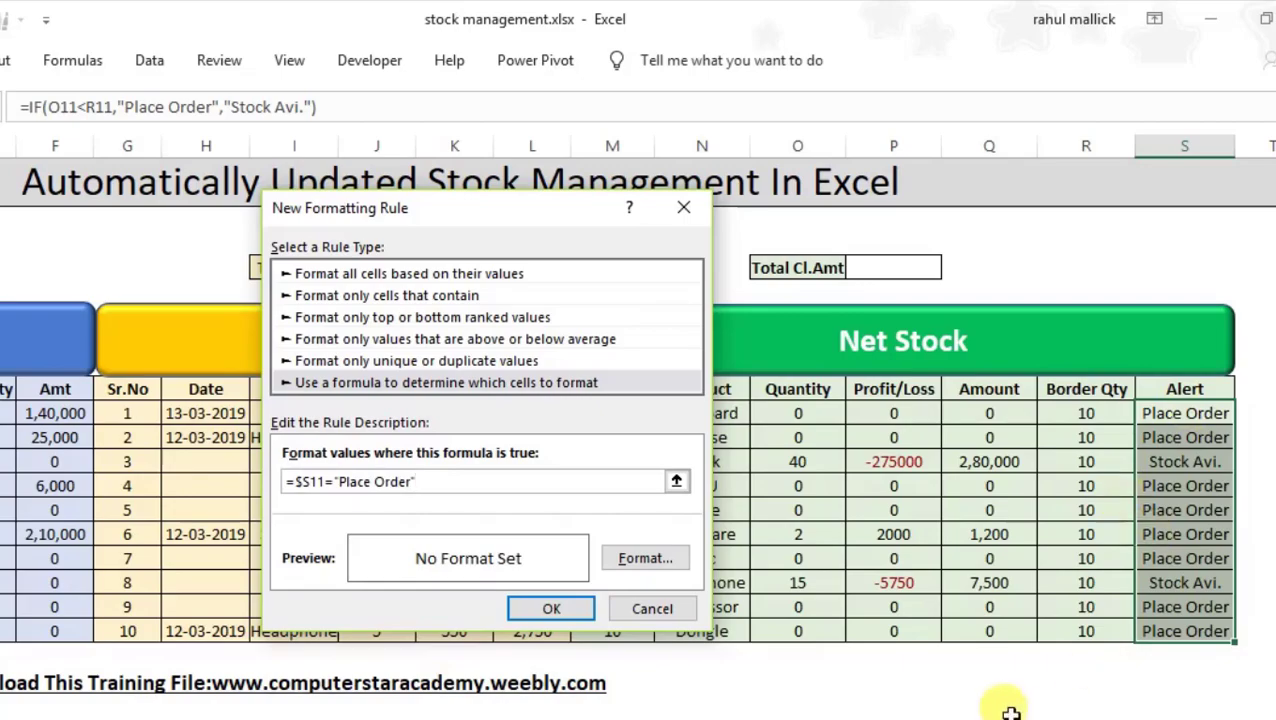
- Give the rule a red fill with bold white text
{"action": "left_click", "coordinate": [641, 562]}
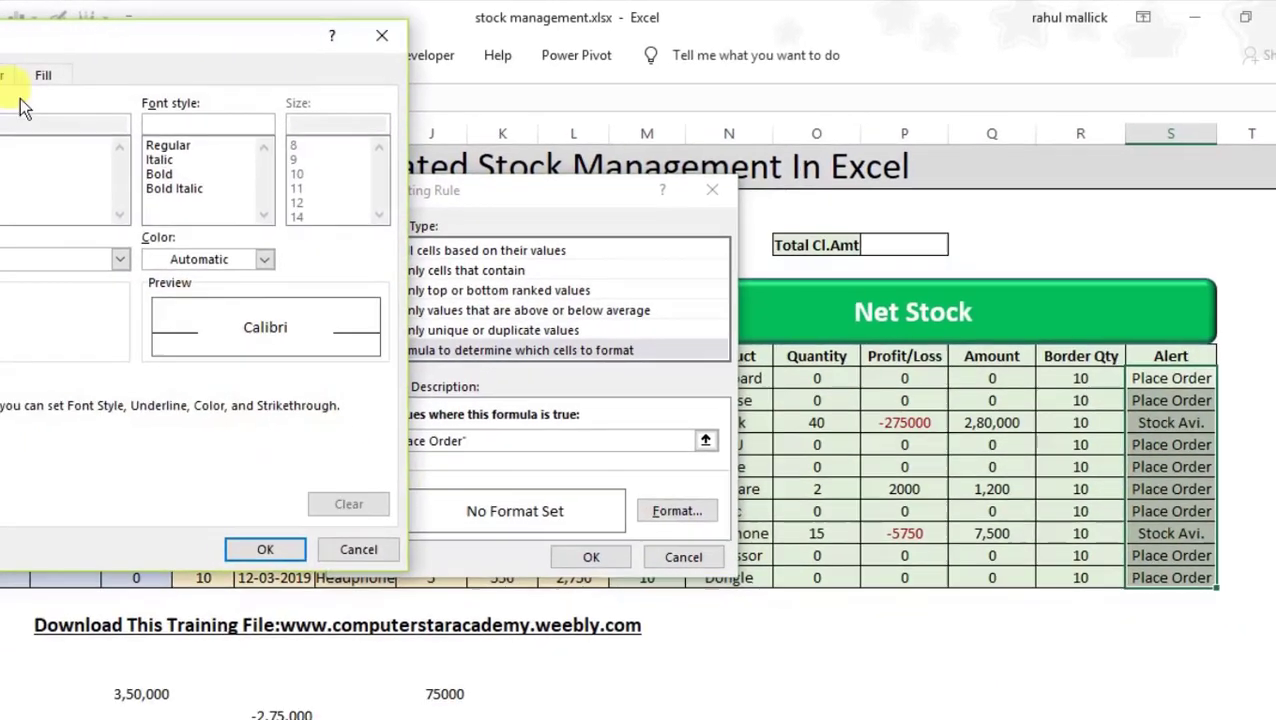
{"action": "left_click", "coordinate": [194, 63]}
{"action": "left_click", "coordinate": [55, 248]}
{"action": "left_click", "coordinate": [144, 63]}
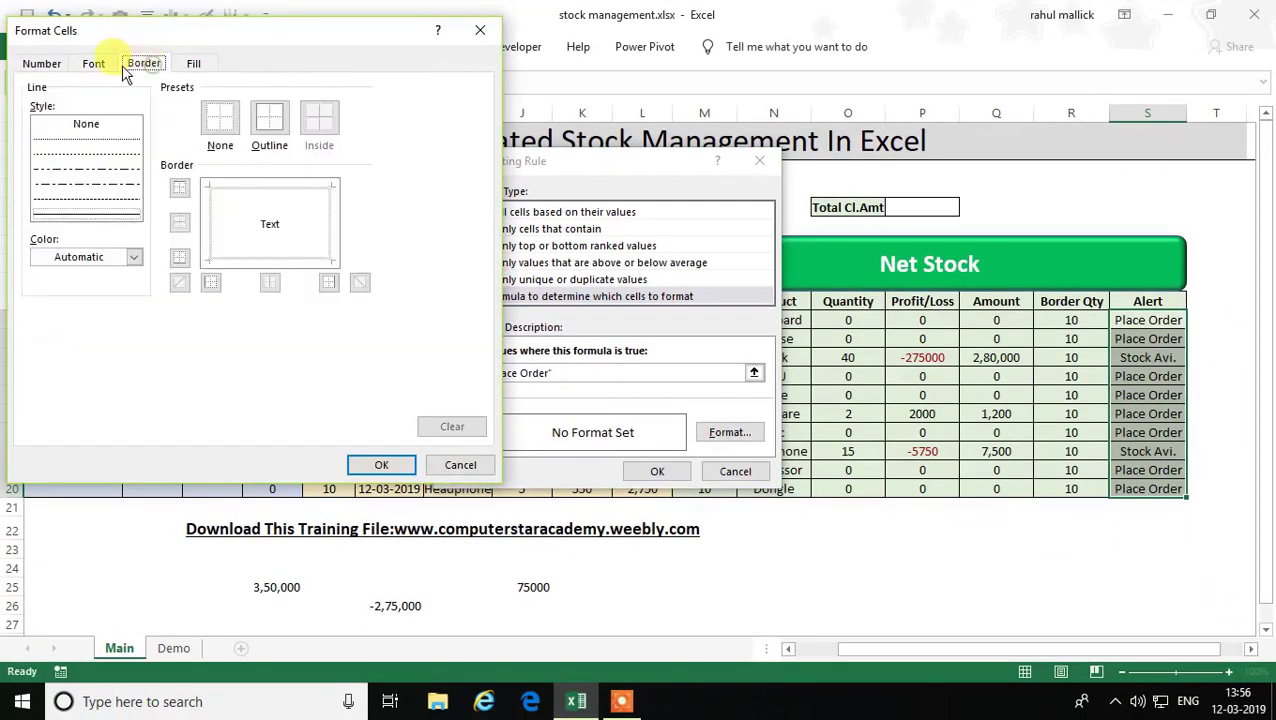
{"action": "left_click", "coordinate": [93, 63]}
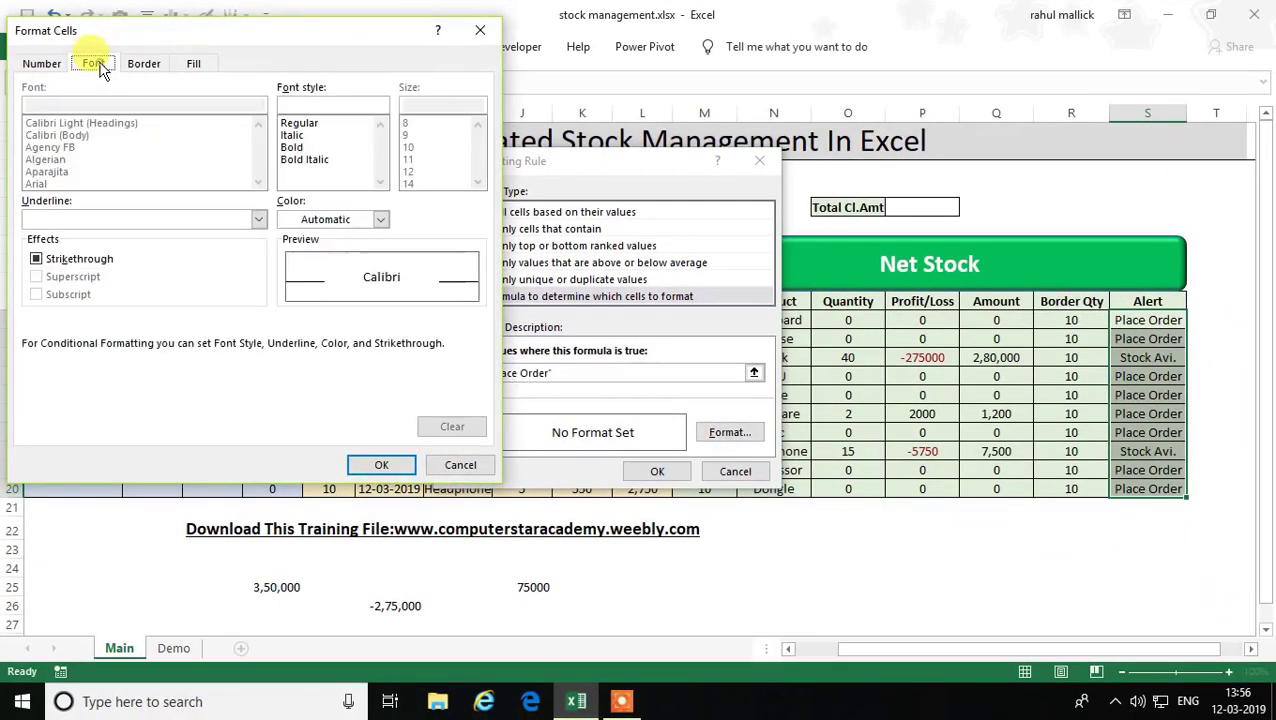
{"action": "left_click", "coordinate": [380, 219]}
{"action": "left_click", "coordinate": [288, 283]}
{"action": "left_click", "coordinate": [300, 147]}
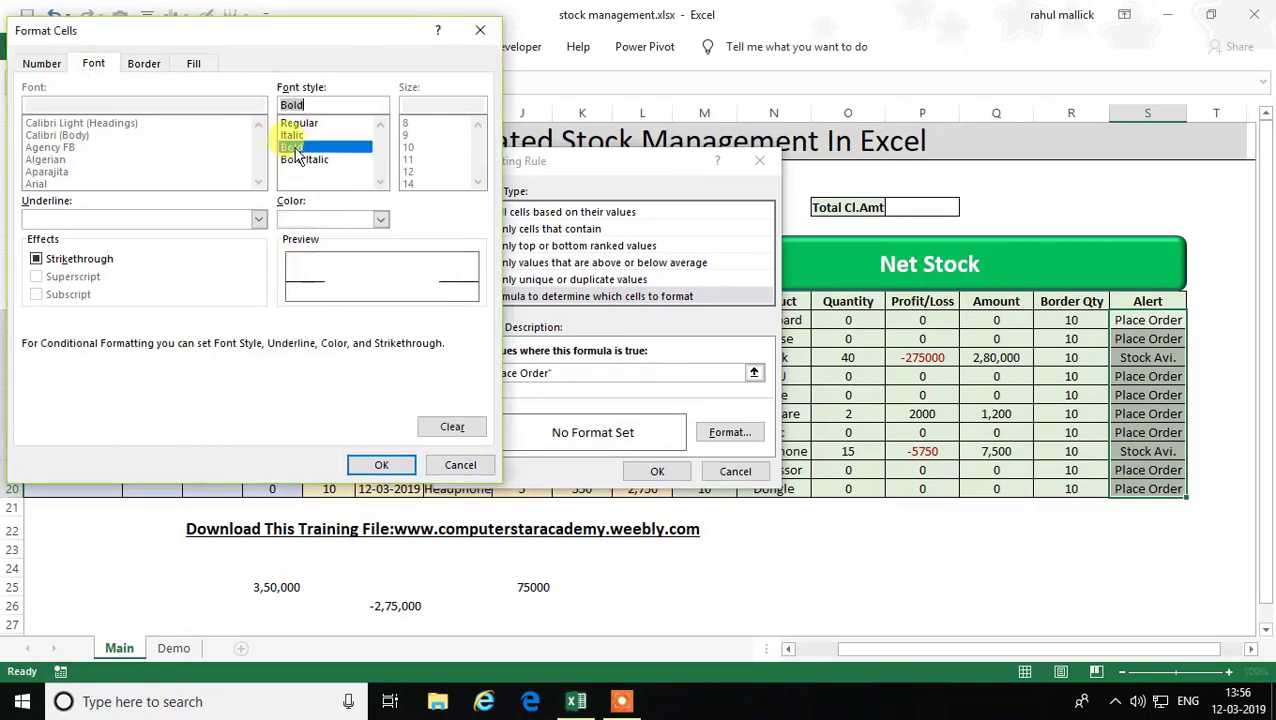
{"action": "left_click", "coordinate": [375, 465]}
- Apply the red Place Order rule, inspect the Stock Avi. cells, and reselect S11:S20
{"action": "left_click", "coordinate": [657, 471]}
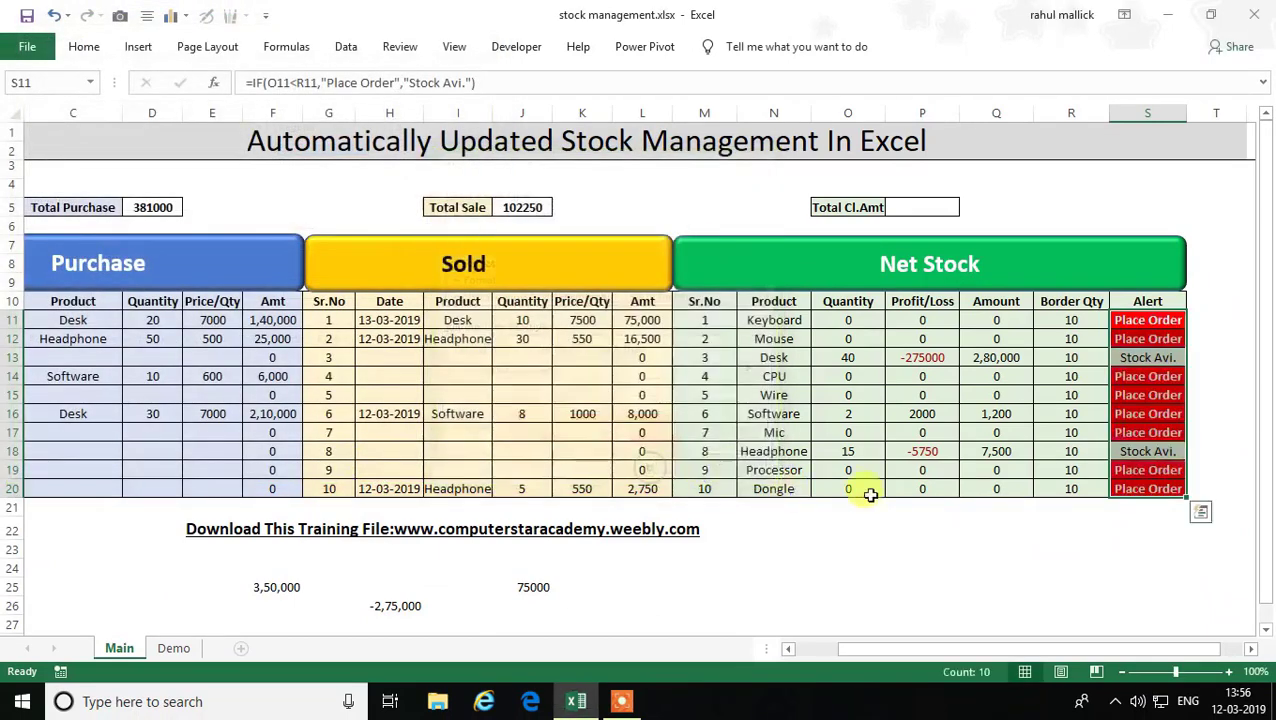
{"action": "left_click", "coordinate": [1147, 360]}
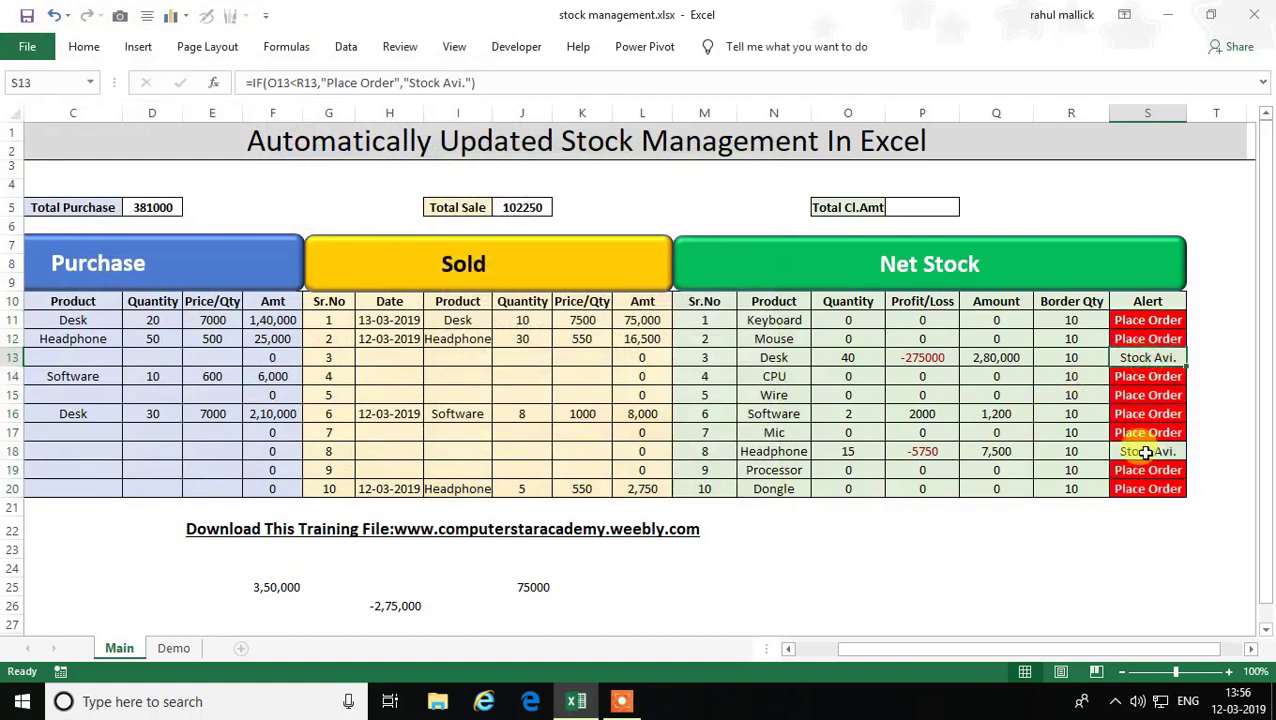
{"action": "left_click", "coordinate": [1147, 451]}
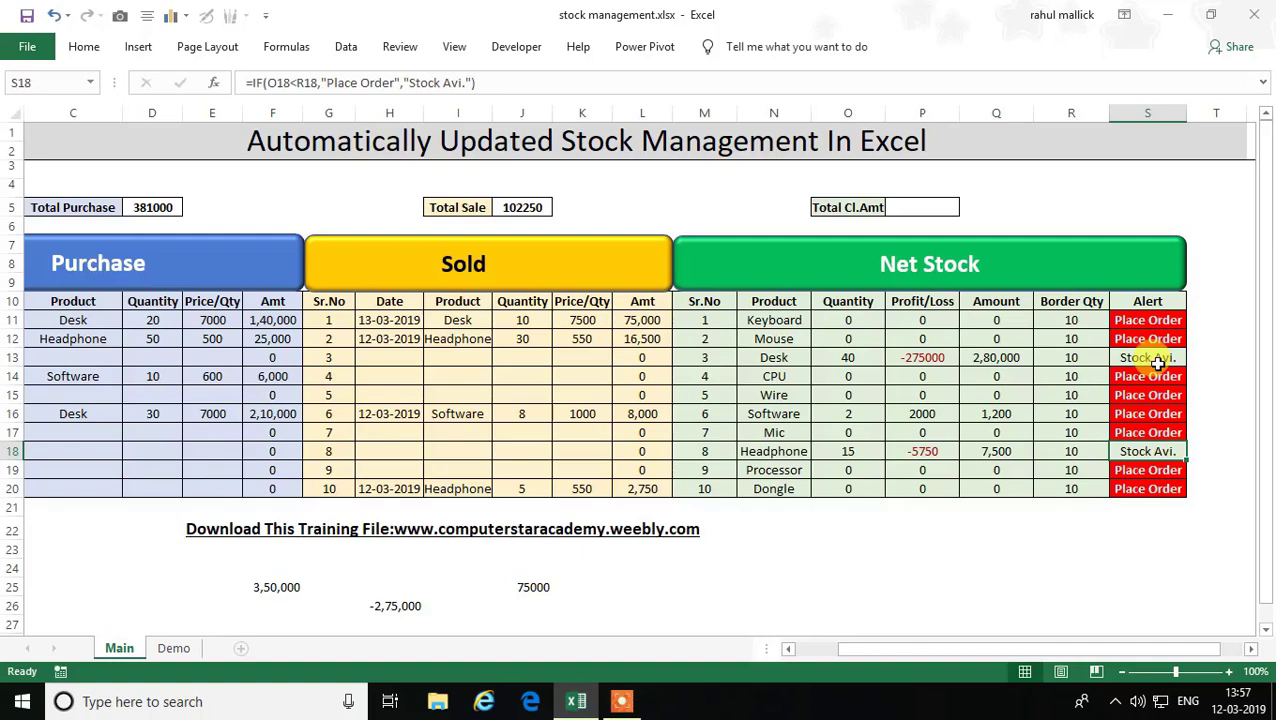
{"action": "left_click_drag", "start_coordinate": [1147, 320], "coordinate": [1147, 489]}
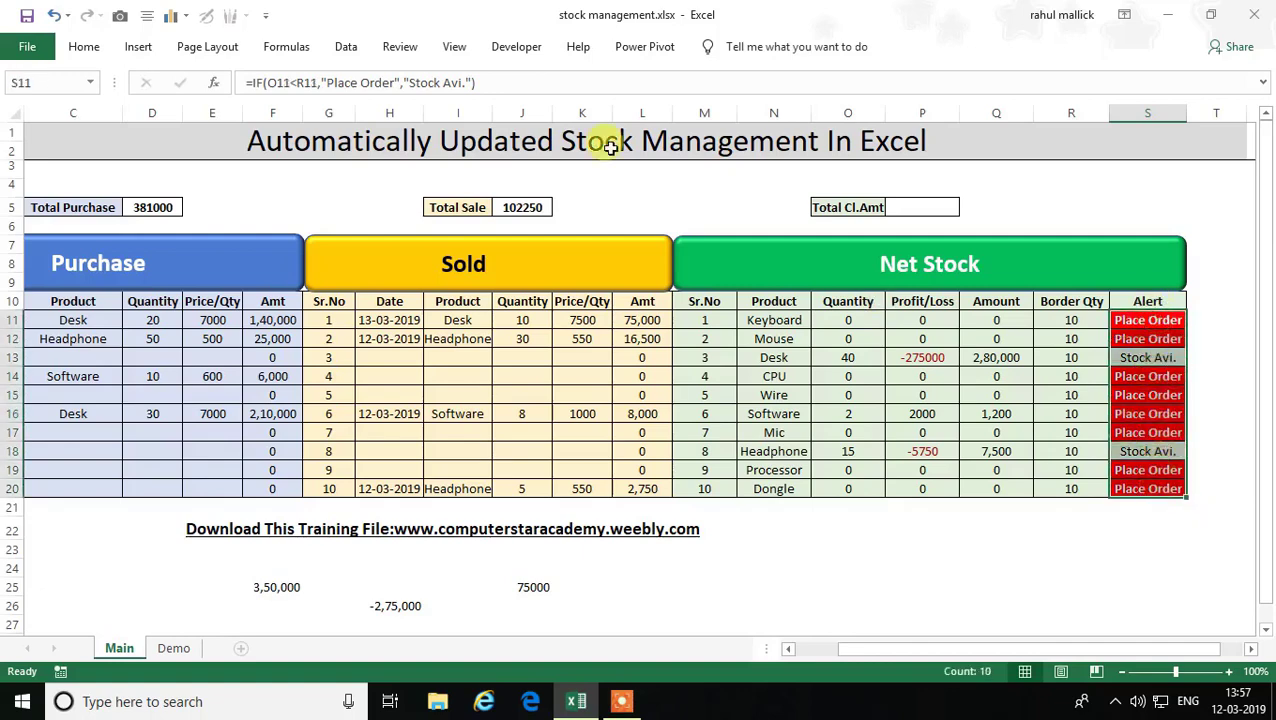
- Start another New Formatting Rule using a formula to determine which cells to format
{"action": "left_click", "coordinate": [84, 46]}
{"action": "left_click", "coordinate": [788, 100]}
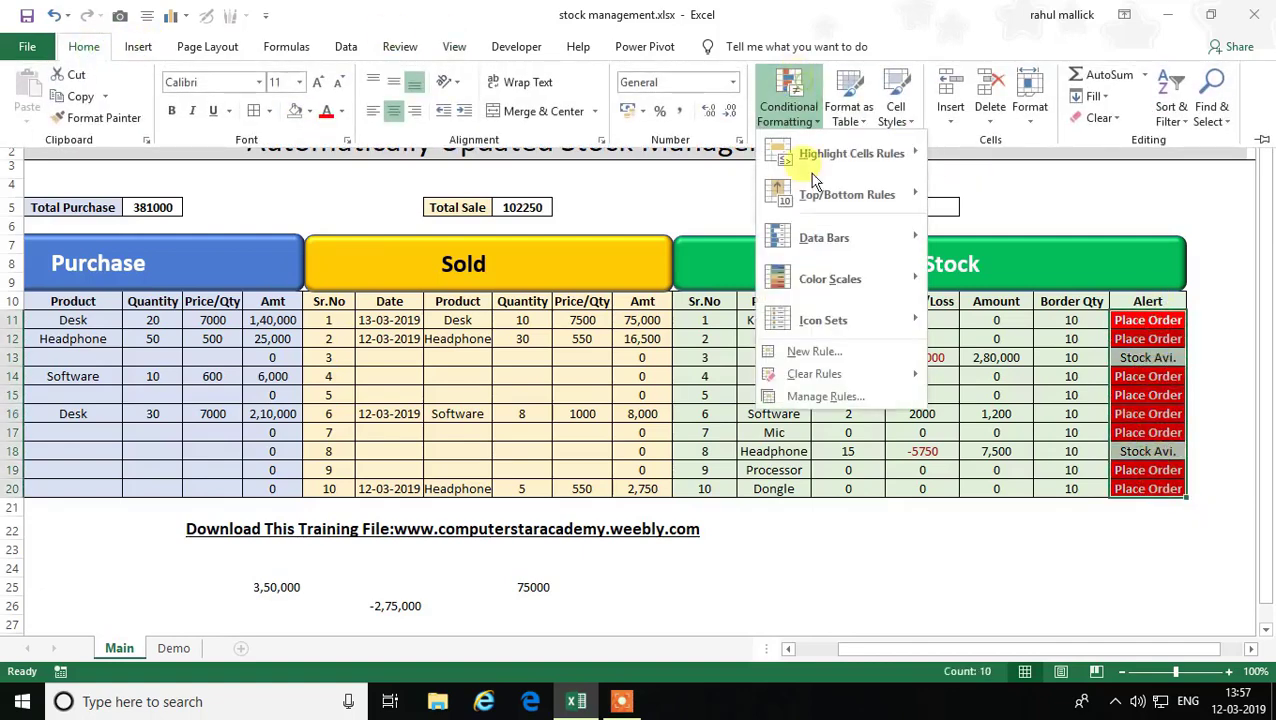
{"action": "left_click", "coordinate": [875, 355]}
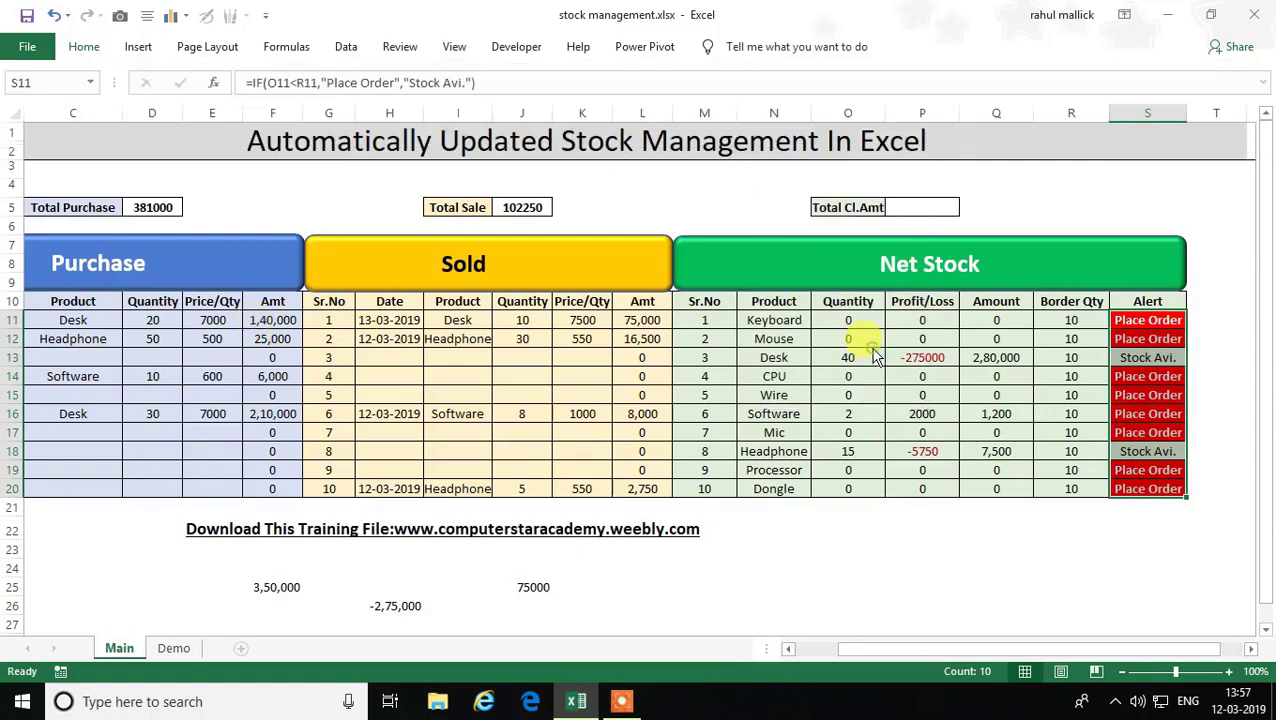
{"action": "left_click", "coordinate": [452, 275]}
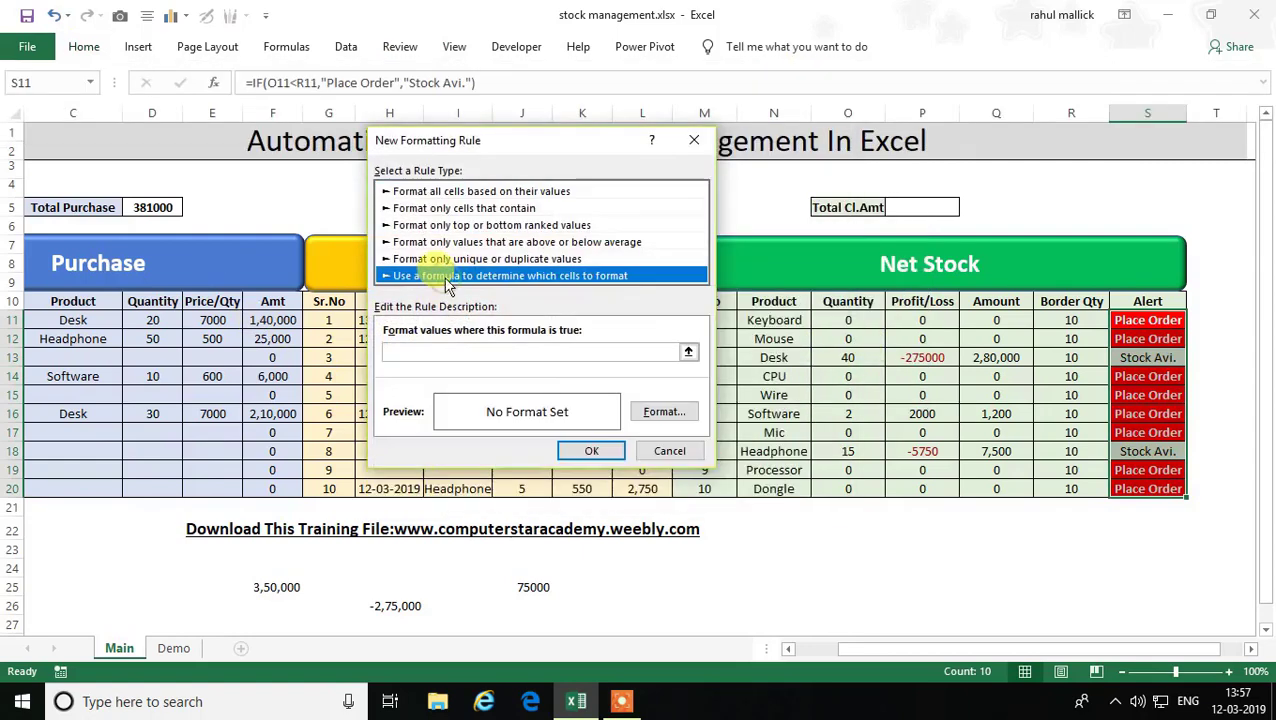
- Enter the rule formula =$S11="Stock Avi."
{"action": "left_click", "coordinate": [408, 350]}
{"action": "left_click", "coordinate": [1163, 321]}
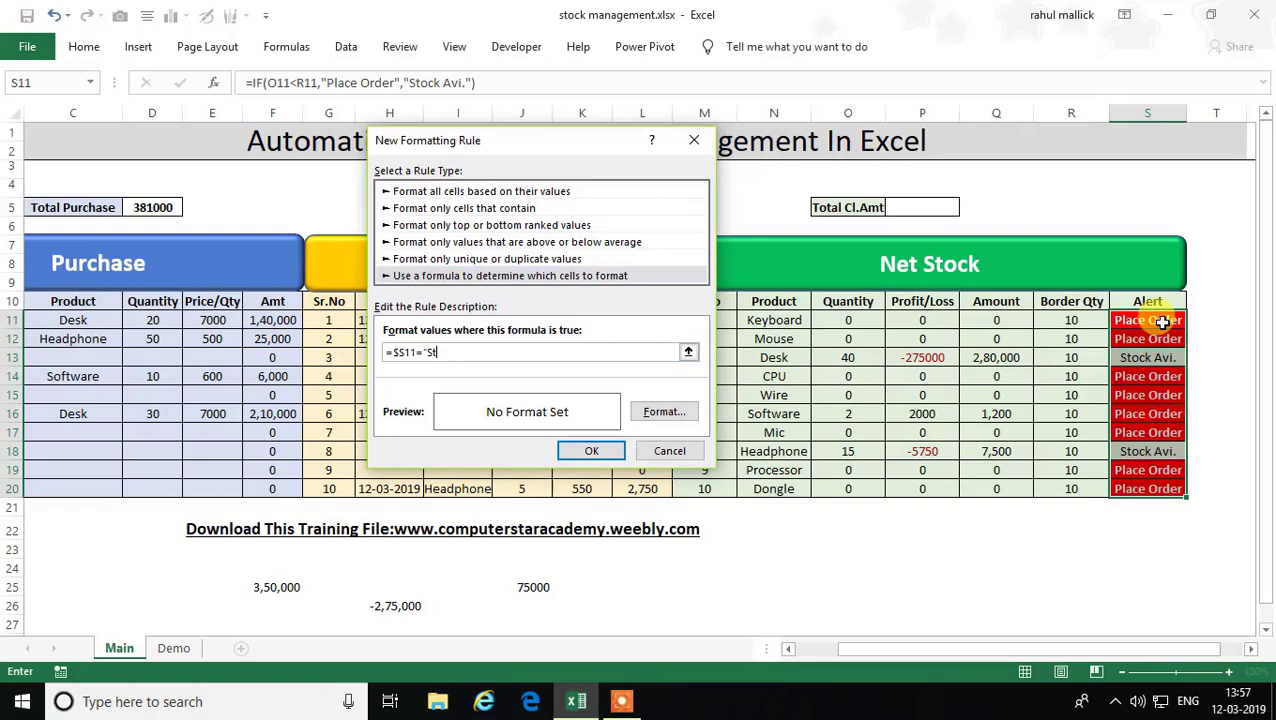
{"action": "type", "text": "ock Av"}
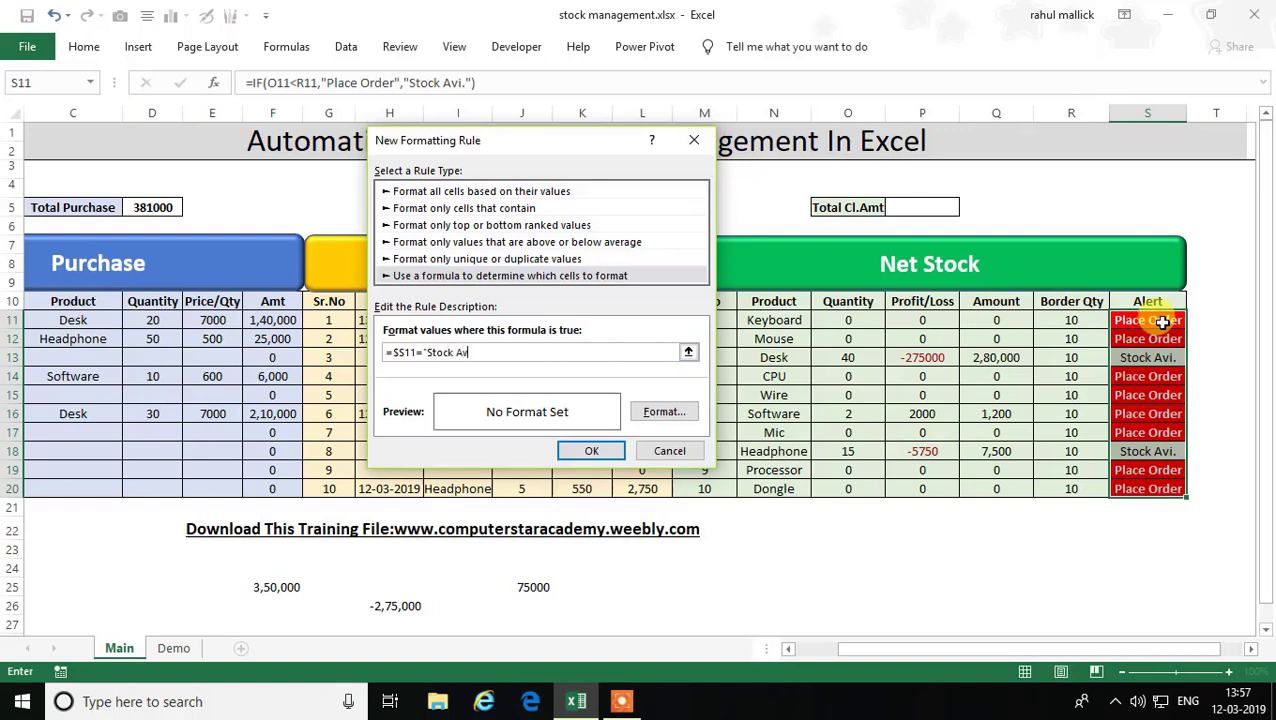
{"action": "type", "text": "i."}
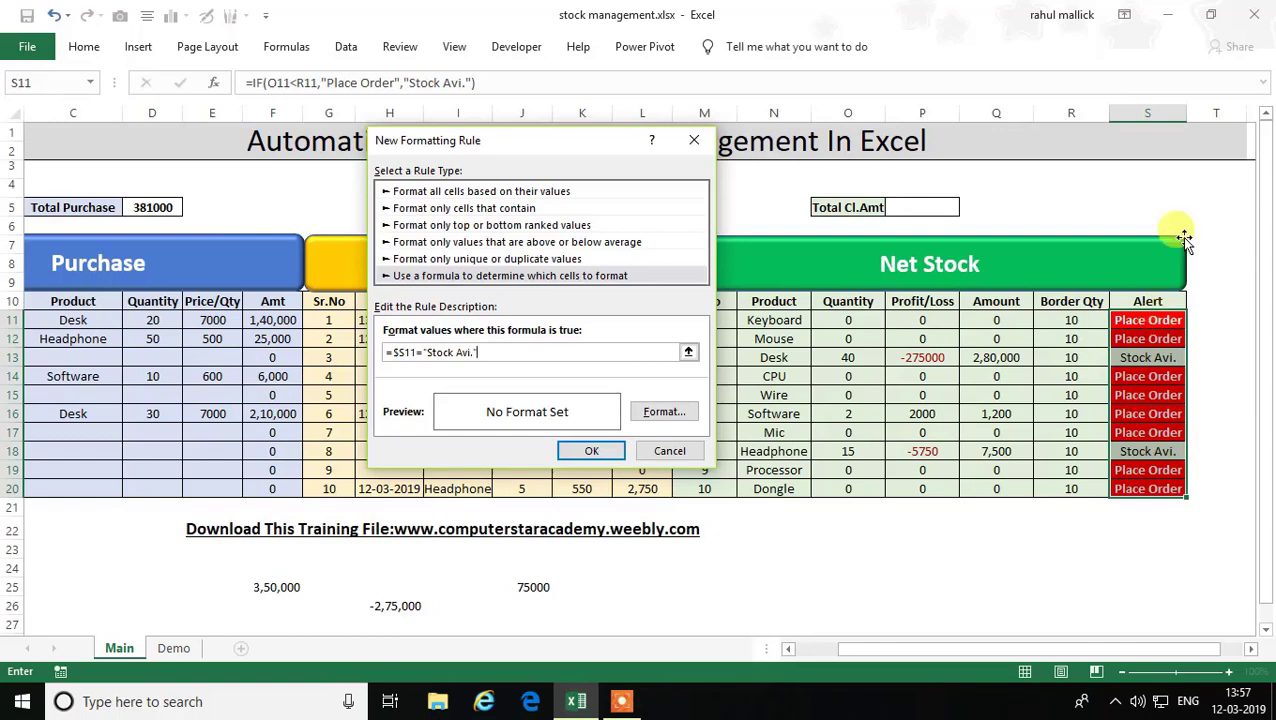
- Format matching cells with a blue fill and bold white text, then apply the rule
{"action": "left_click", "coordinate": [664, 411]}
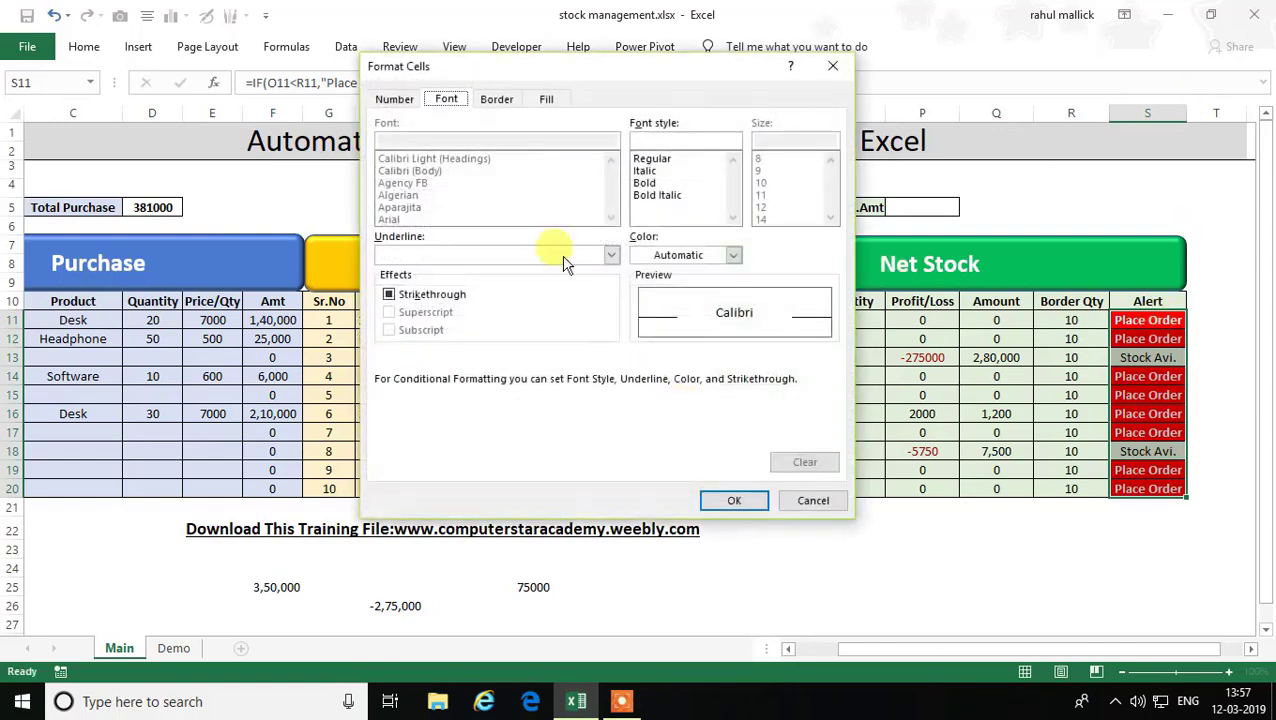
{"action": "left_click", "coordinate": [545, 99]}
{"action": "left_click", "coordinate": [510, 283]}
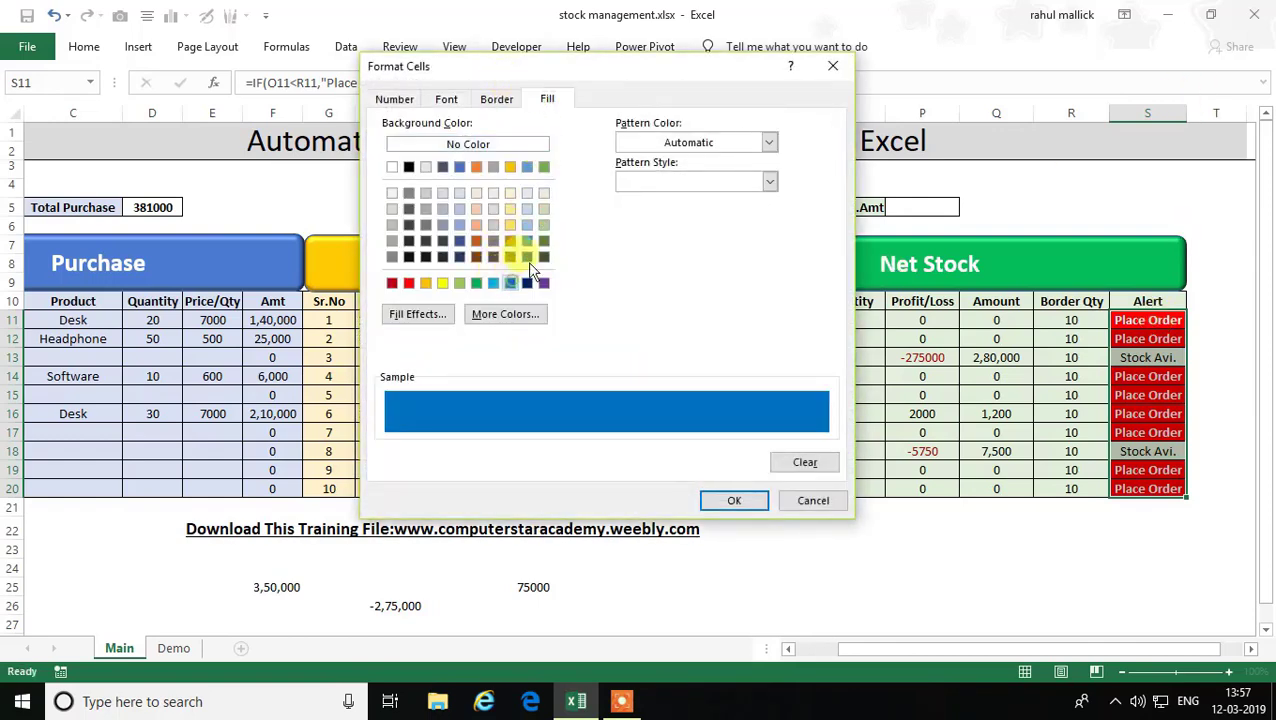
{"action": "left_click", "coordinate": [446, 99]}
{"action": "left_click", "coordinate": [645, 182]}
{"action": "left_click", "coordinate": [720, 255]}
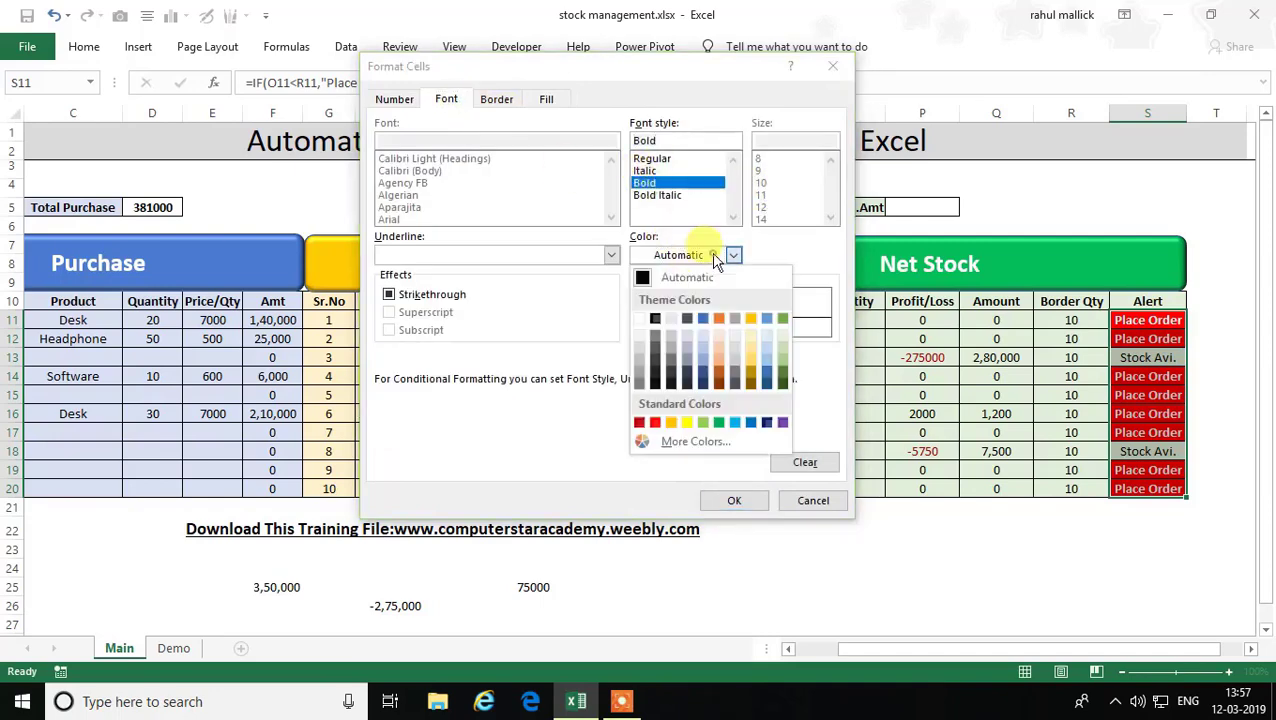
{"action": "left_click", "coordinate": [650, 315]}
{"action": "left_click", "coordinate": [735, 505]}
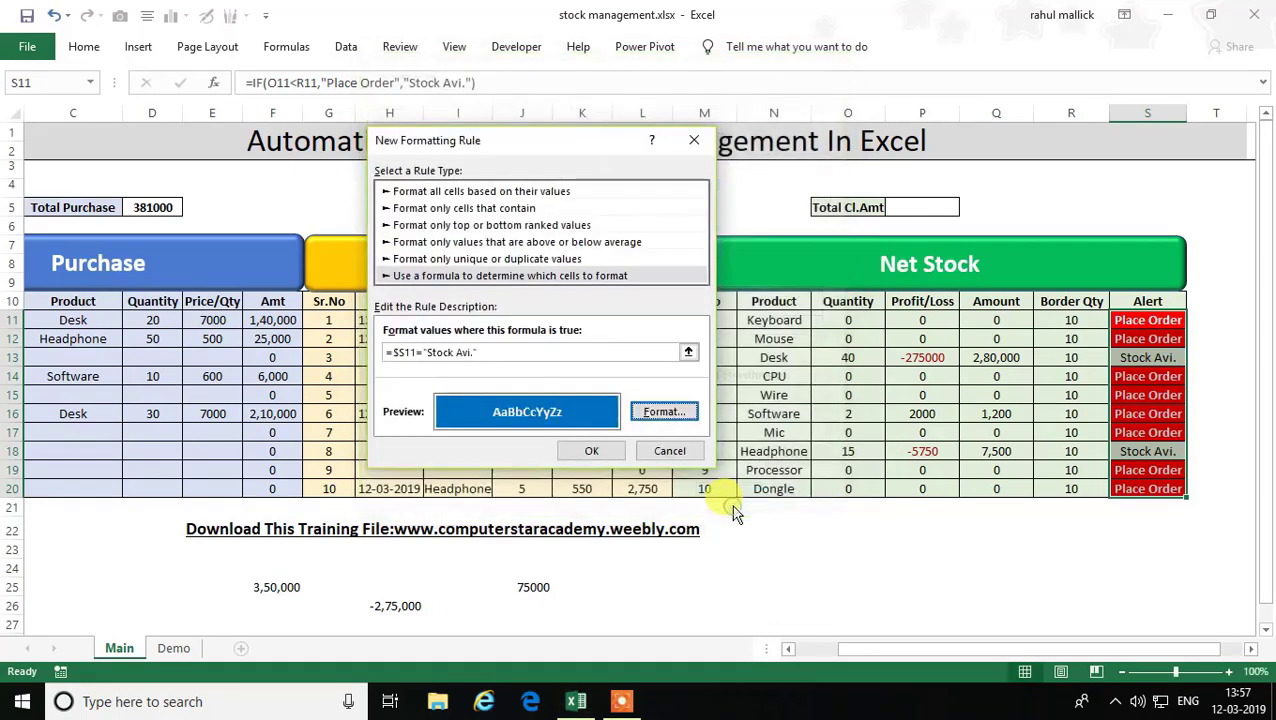
{"action": "left_click", "coordinate": [674, 447]}
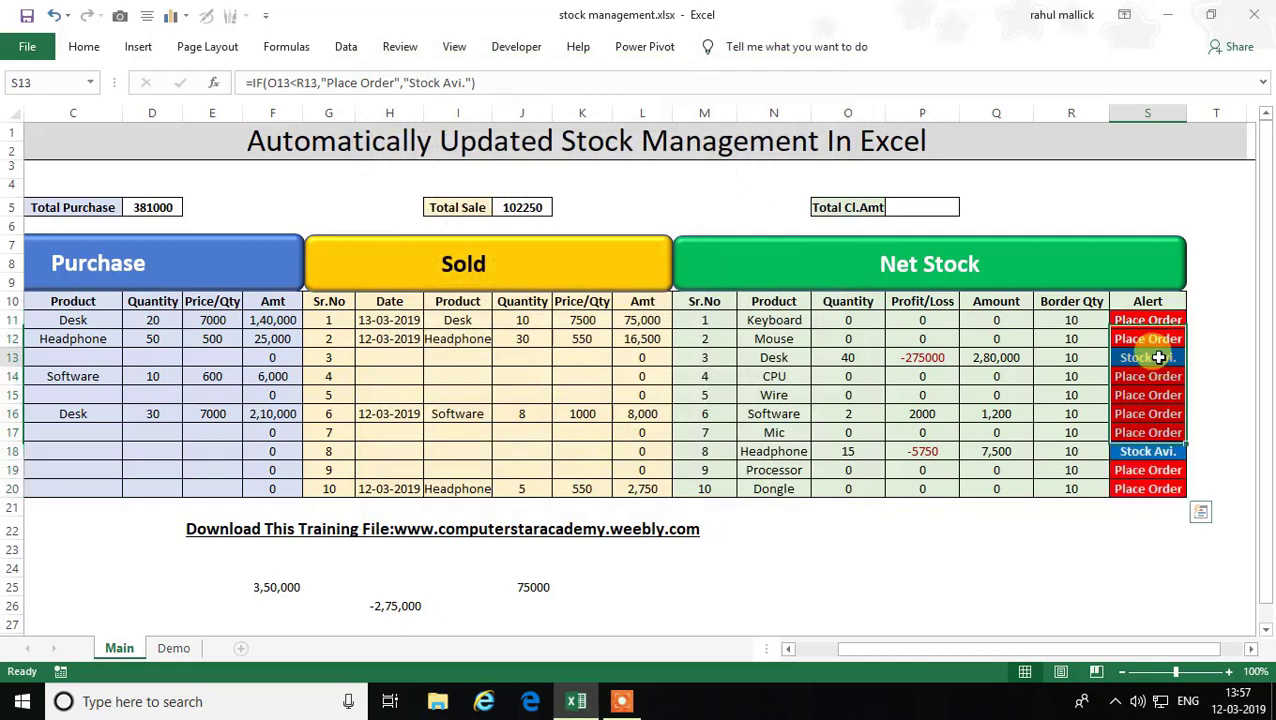
- Record a purchase dated today of 300 Mouse units at price 200 in row 19
{"action": "left_click", "coordinate": [1148, 450]}
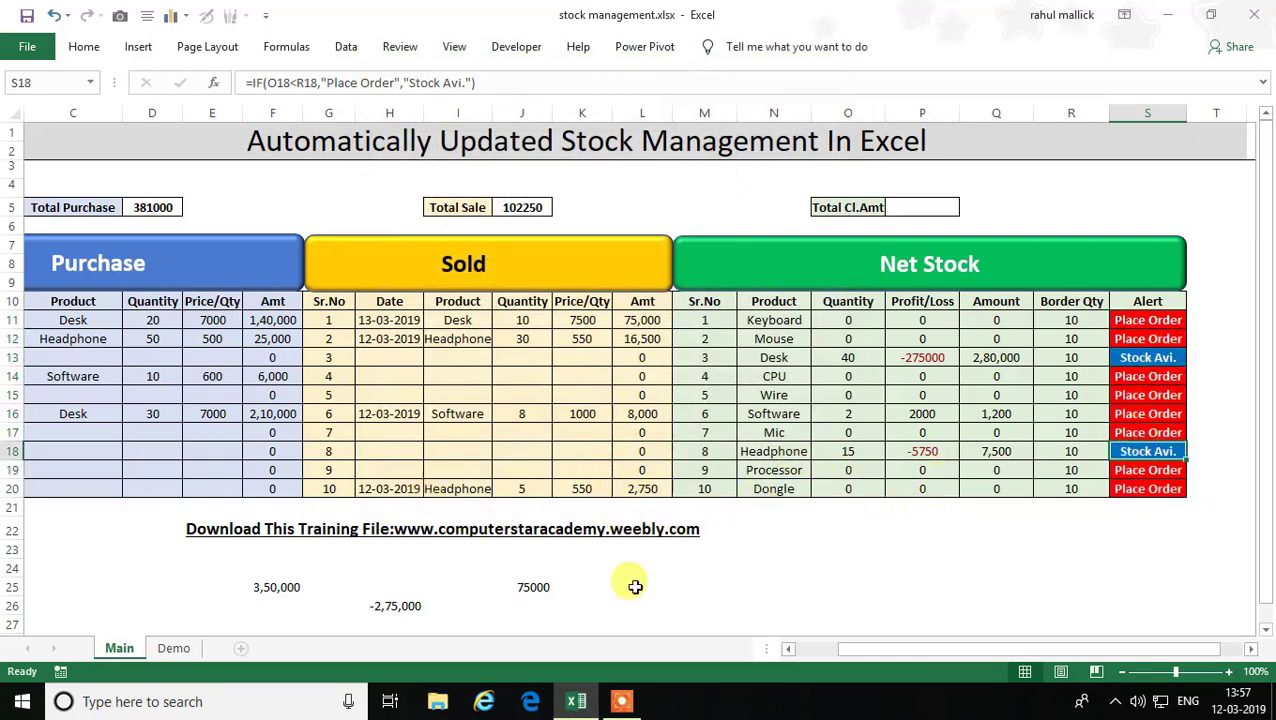
{"action": "left_click_drag", "start_coordinate": [894, 648], "coordinate": [862, 648]}
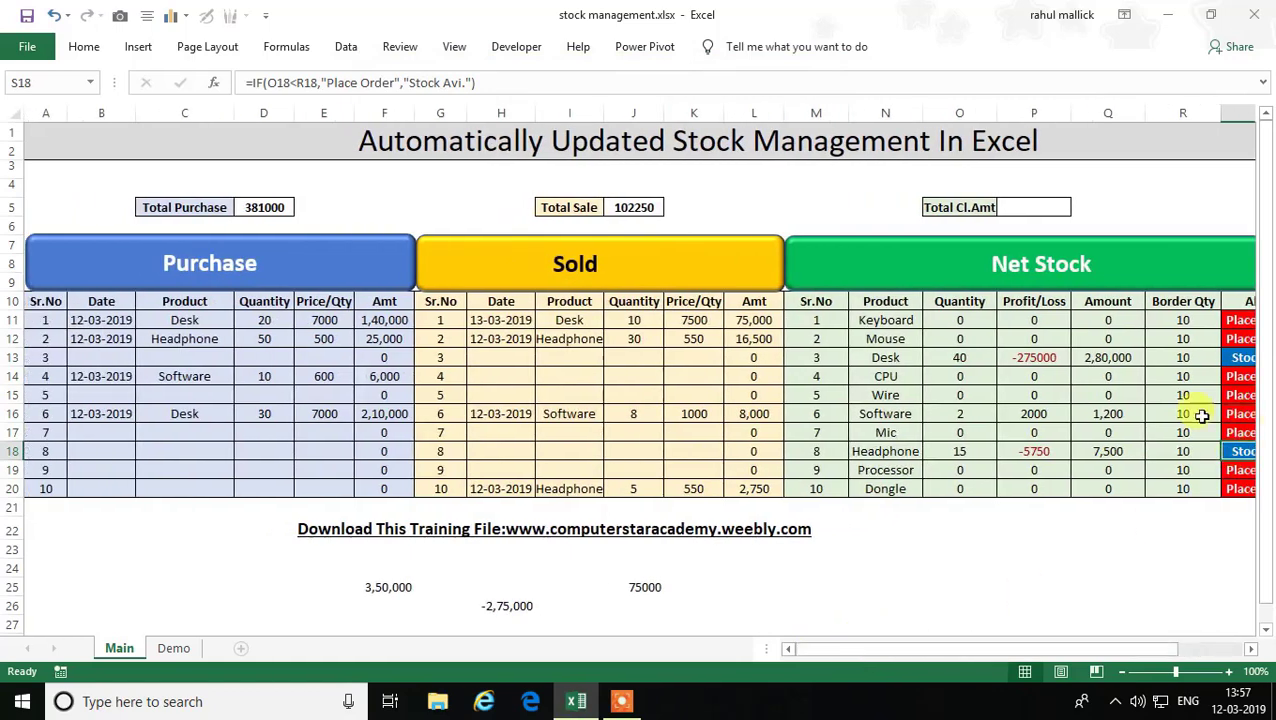
{"action": "left_click", "coordinate": [118, 466]}
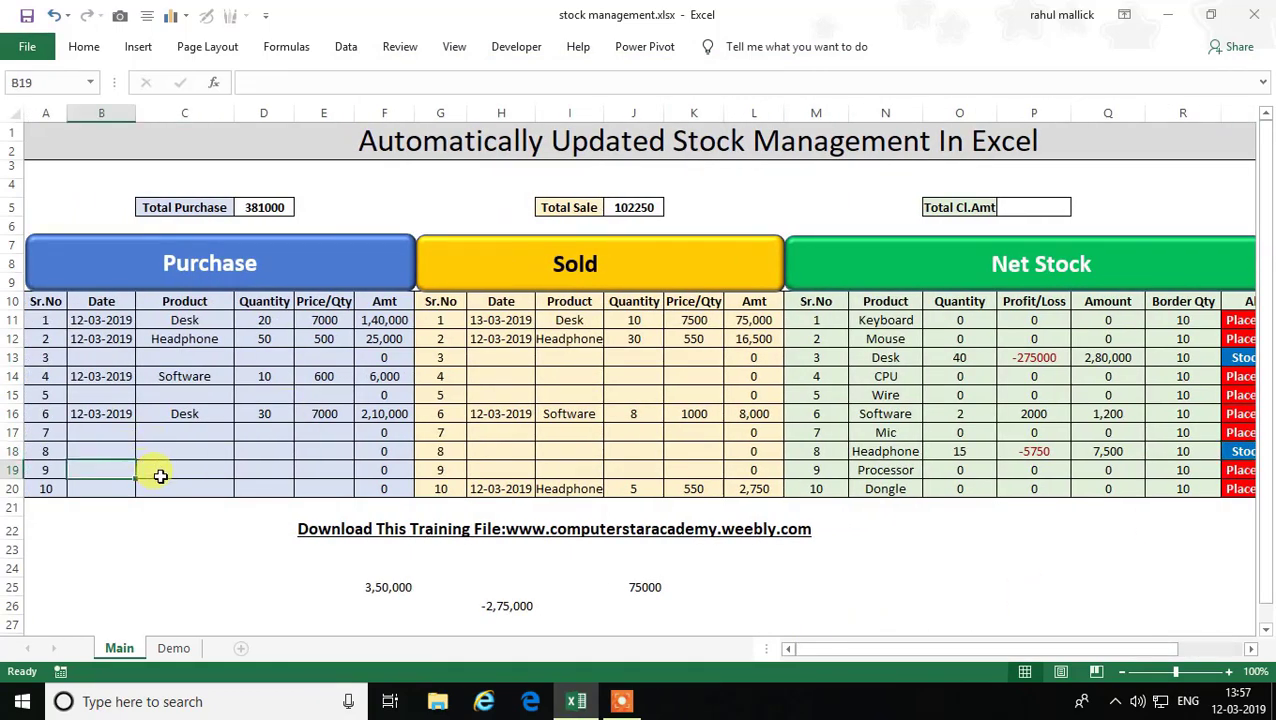
{"action": "key", "text": "ctrl+semicolon"}
{"action": "key", "text": "Tab"}
{"action": "left_click", "coordinate": [242, 470]}
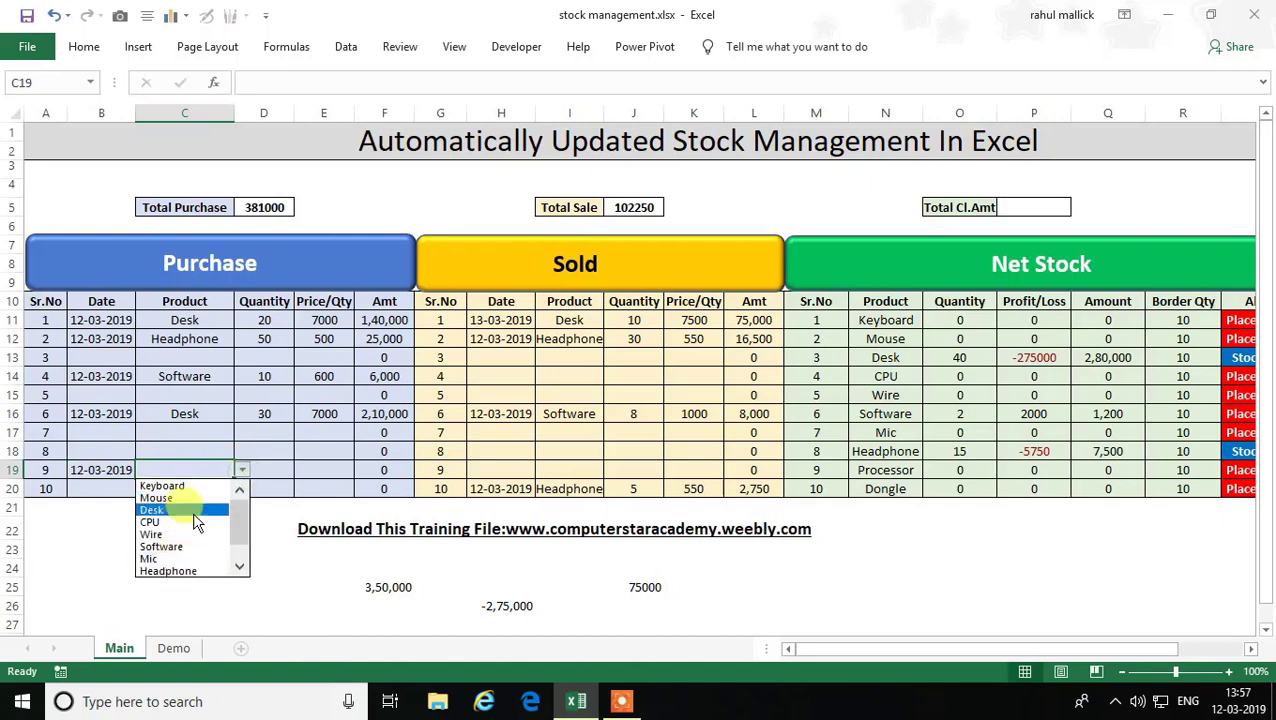
{"action": "left_click", "coordinate": [224, 498]}
{"action": "left_click", "coordinate": [285, 470]}
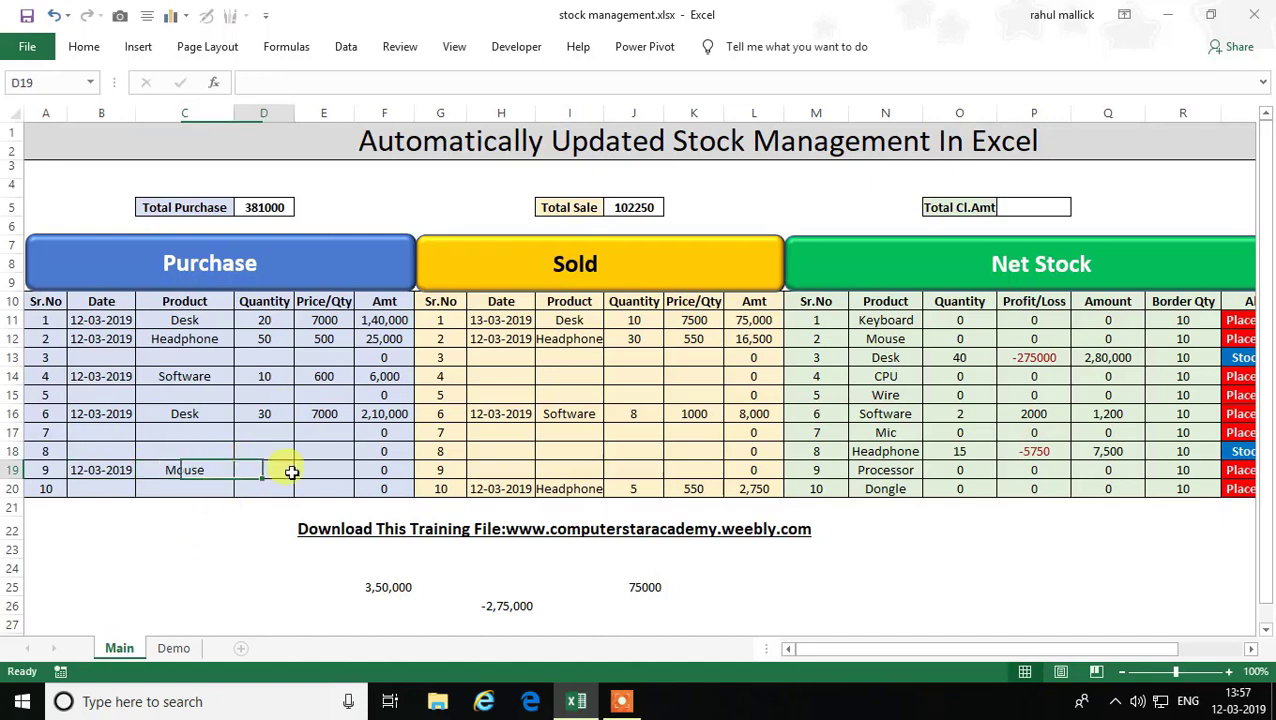
{"action": "type", "text": "300"}
{"action": "key", "text": "Tab"}
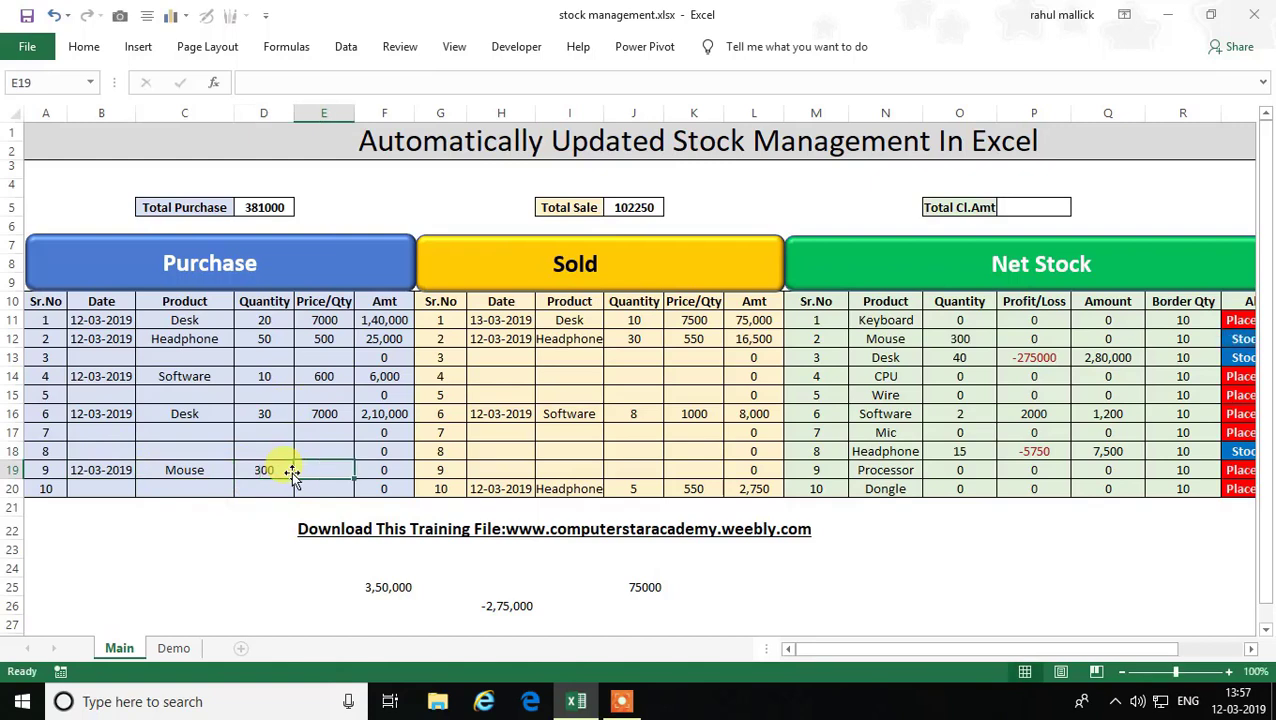
{"action": "type", "text": "200"}
{"action": "key", "text": "Tab"}
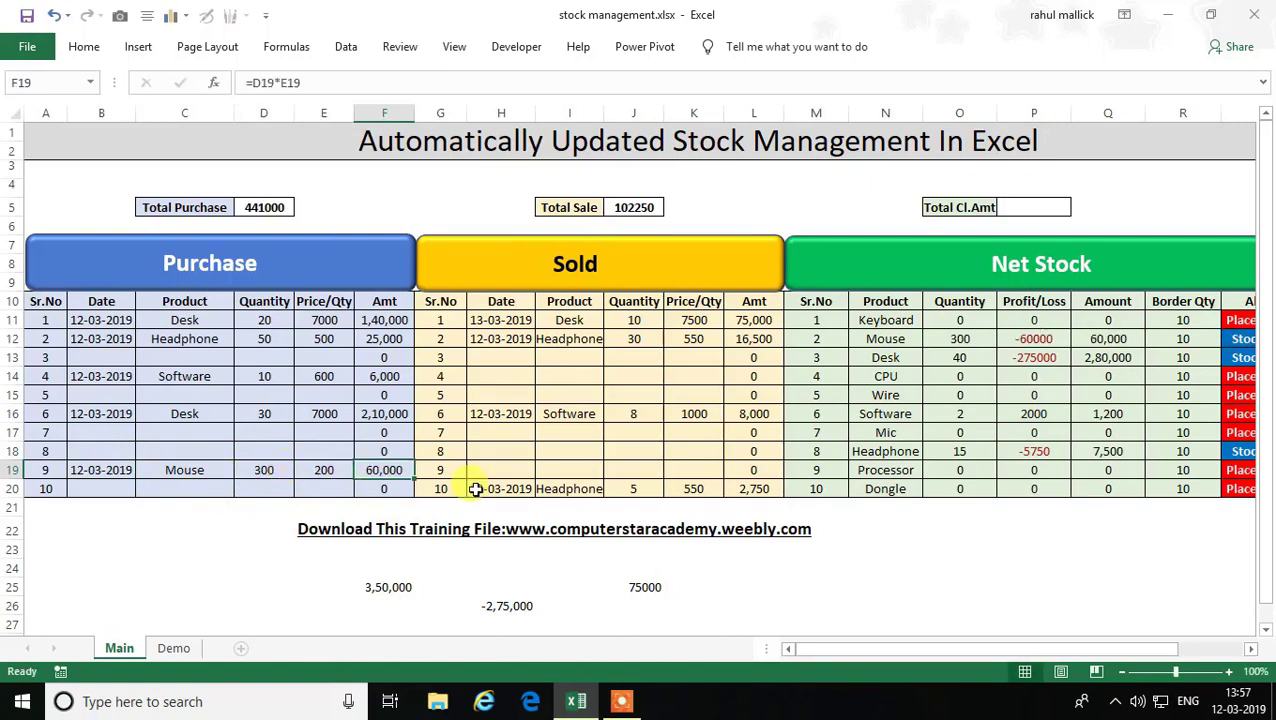
- Record a sale dated today of 250 Mouse units at price 350 in row 18
{"action": "left_click", "coordinate": [515, 447]}
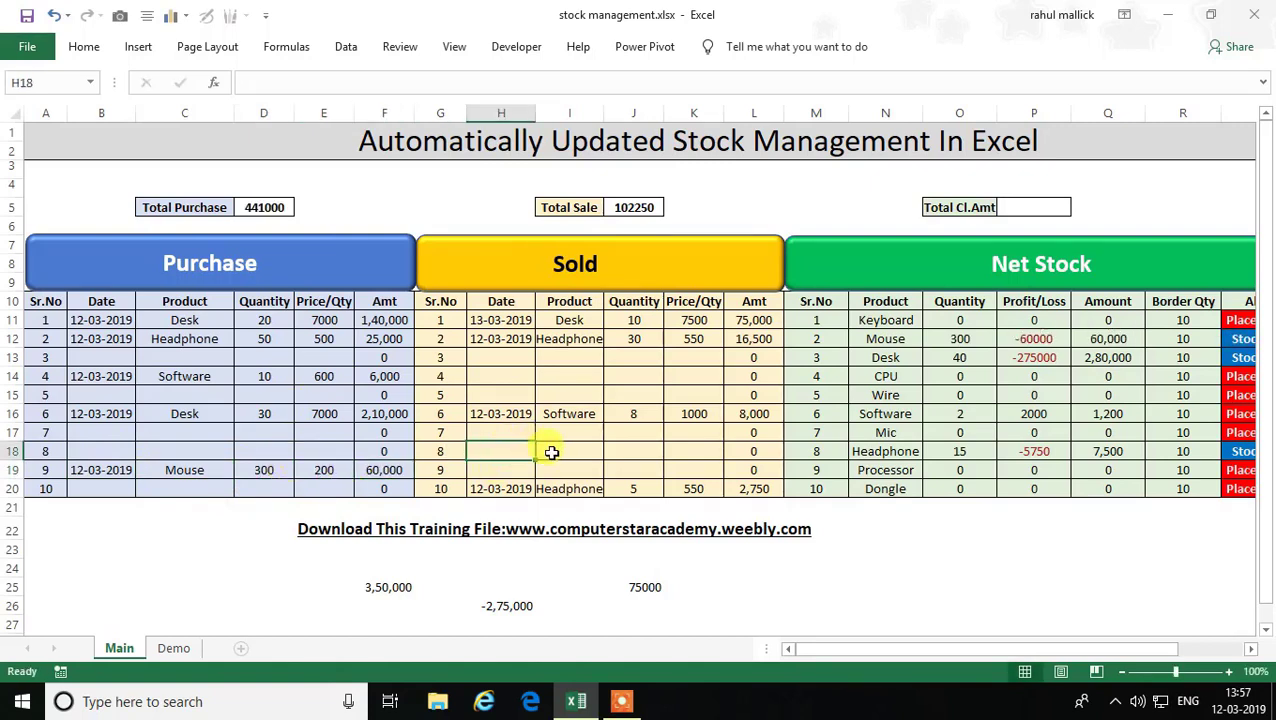
{"action": "key", "text": "ctrl+semicolon"}
{"action": "key", "text": "Tab"}
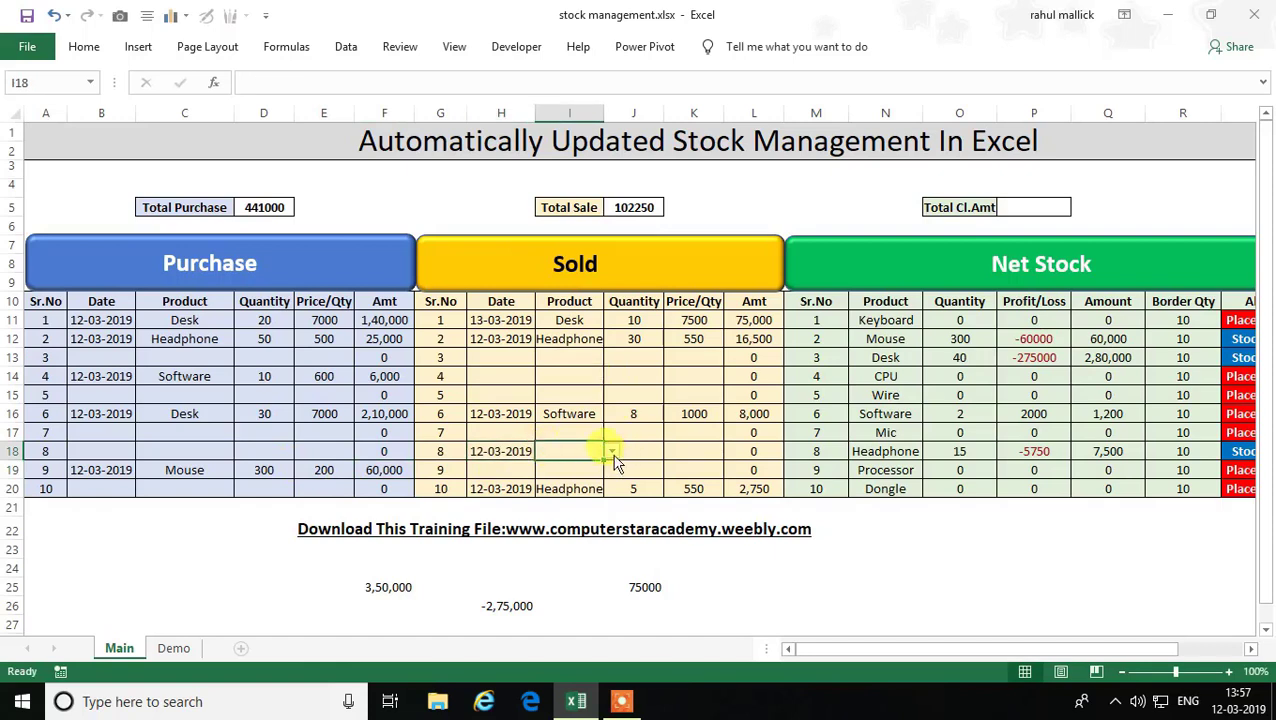
{"action": "left_click", "coordinate": [611, 451]}
{"action": "left_click", "coordinate": [565, 477]}
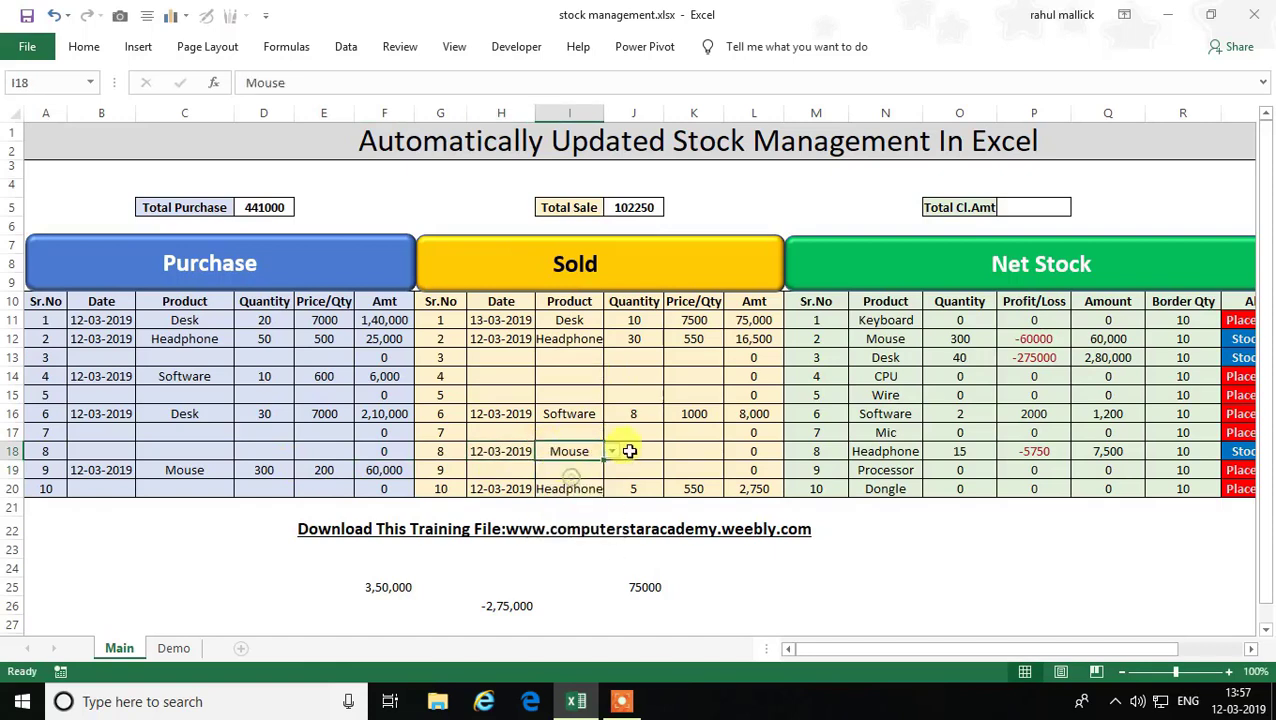
{"action": "left_click", "coordinate": [636, 451]}
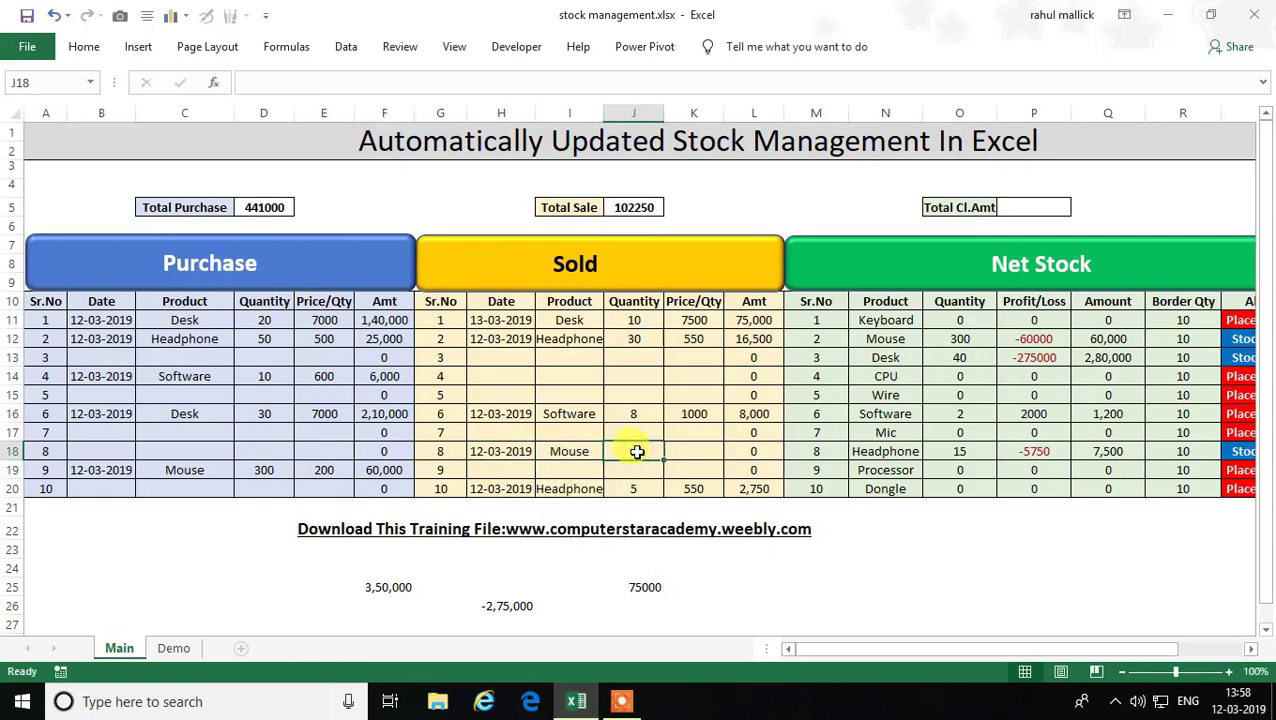
{"action": "type", "text": "250"}
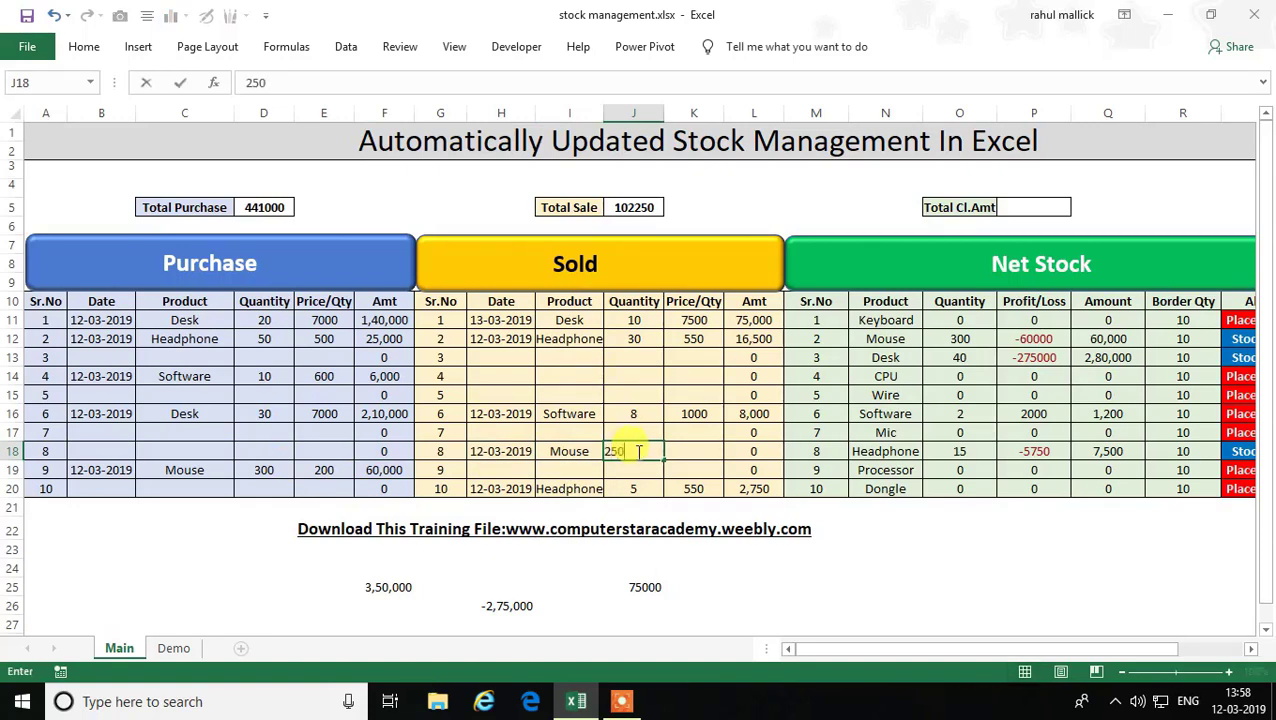
{"action": "key", "text": "Tab"}
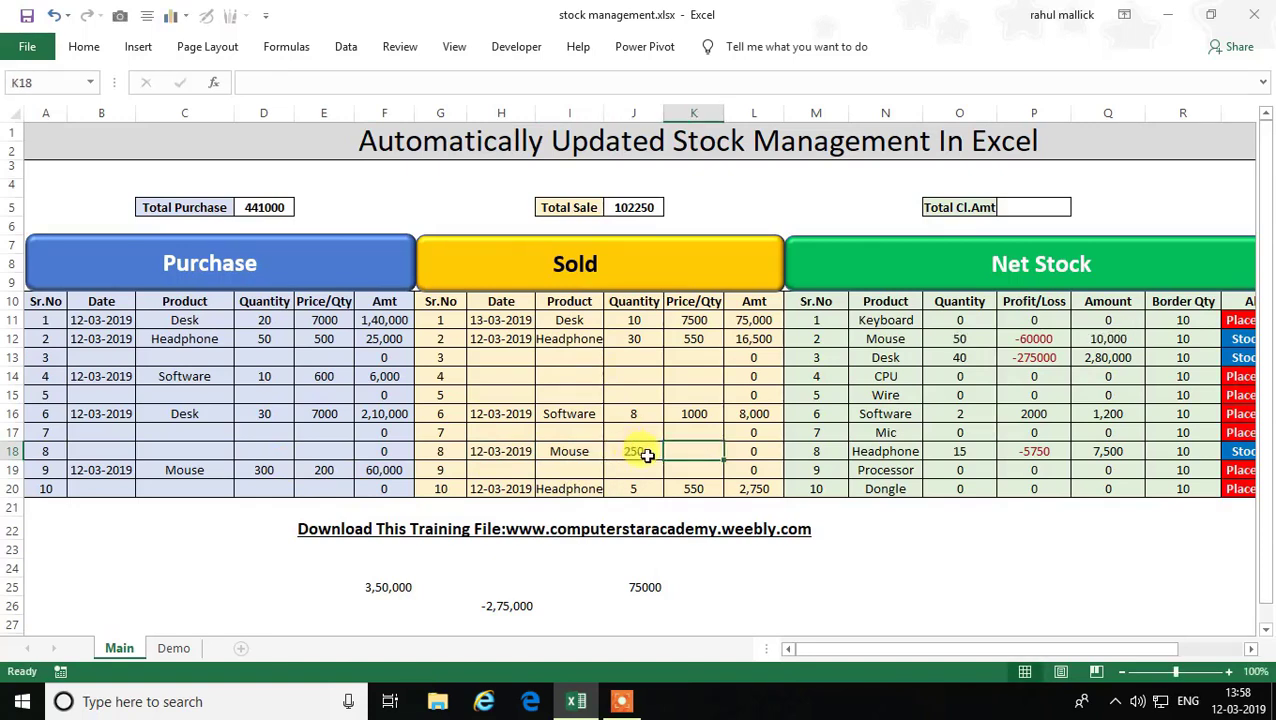
{"action": "type", "text": "350"}
{"action": "key", "text": "Tab"}
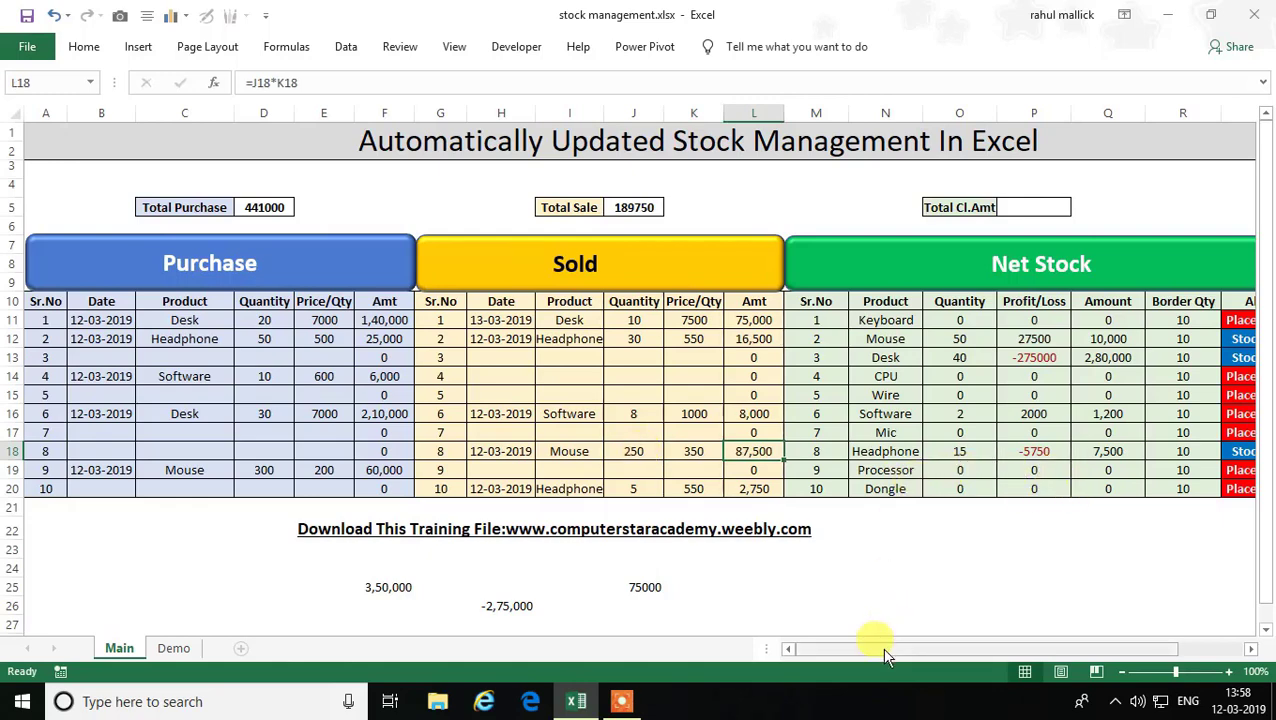
{"action": "left_click_drag", "start_coordinate": [965, 649], "coordinate": [1000, 649]}
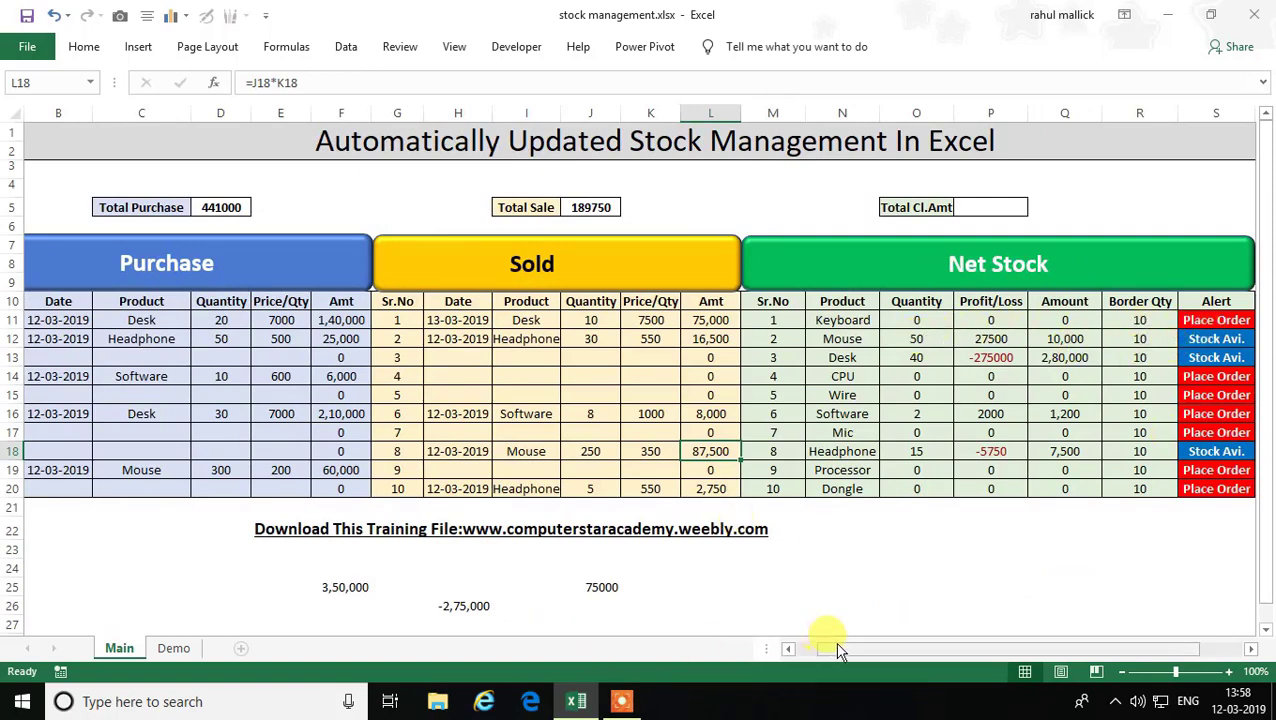
{"action": "left_click_drag", "start_coordinate": [840, 650], "coordinate": [800, 649]}
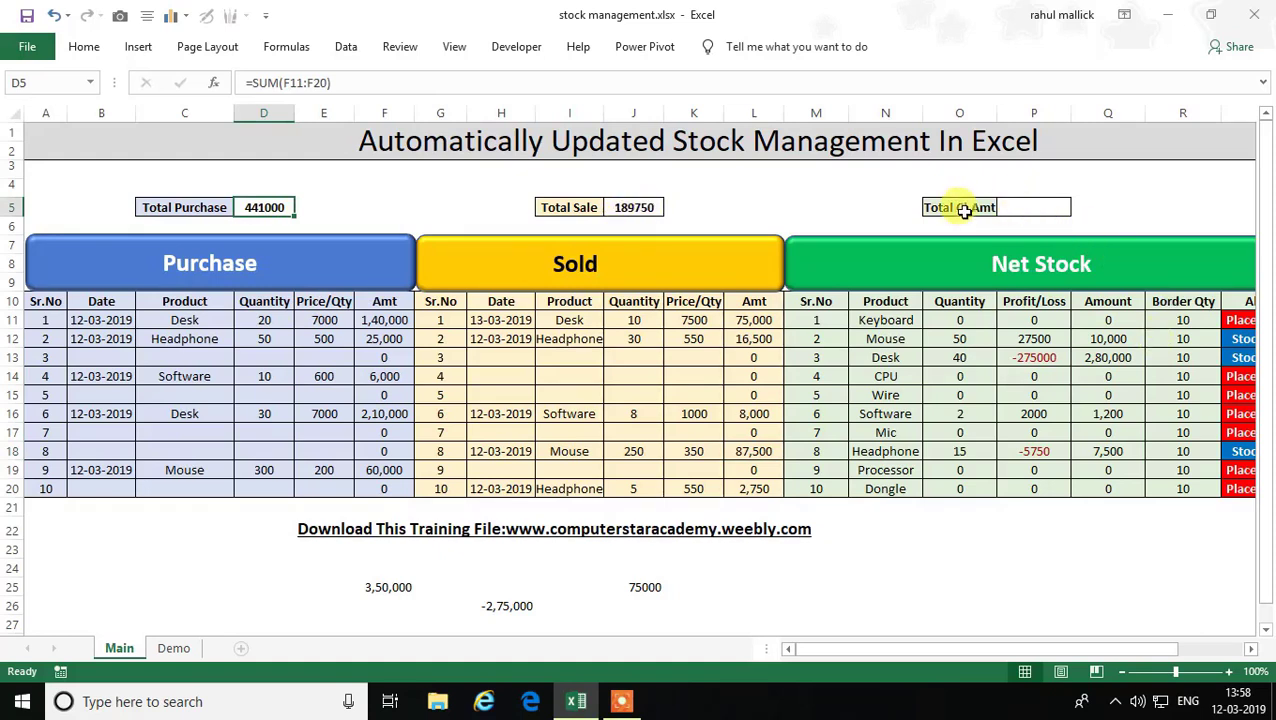
- Enter =SUM(Q11:Q20) in the Total Cl.Amt cell P5 to get 2,98,700
{"action": "left_click", "coordinate": [1020, 211]}
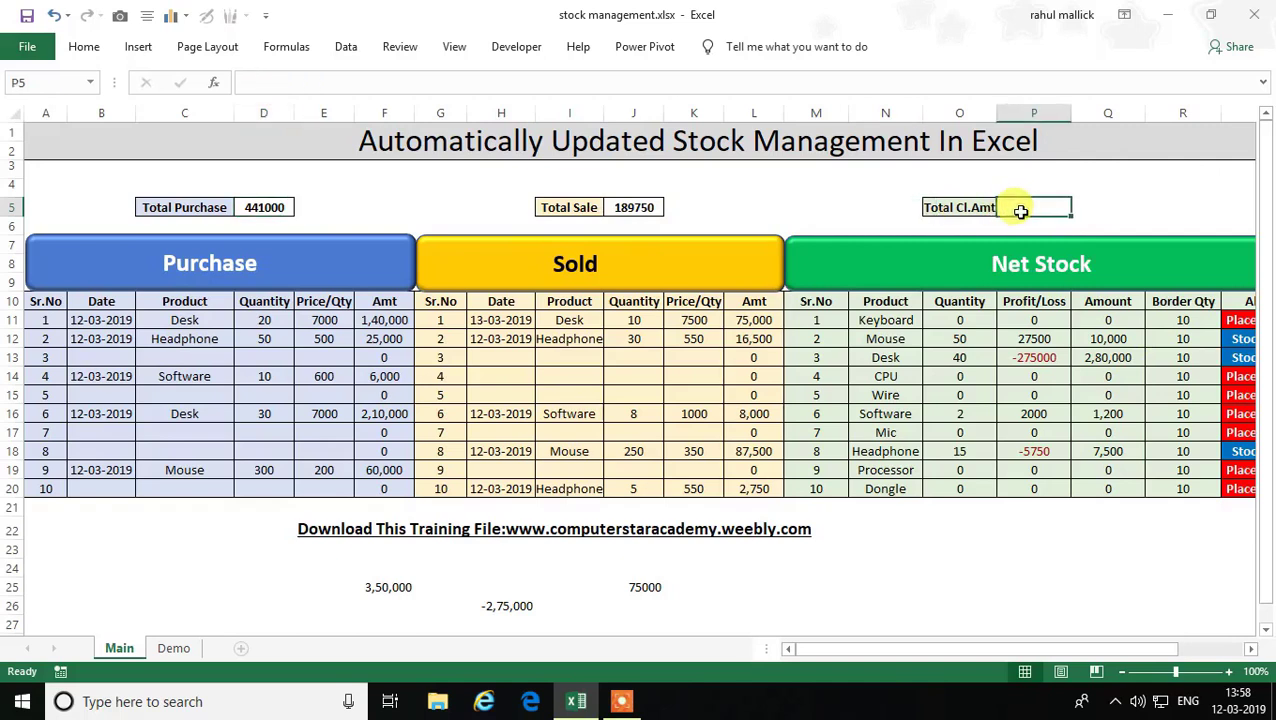
{"action": "type", "text": "=SUM("}
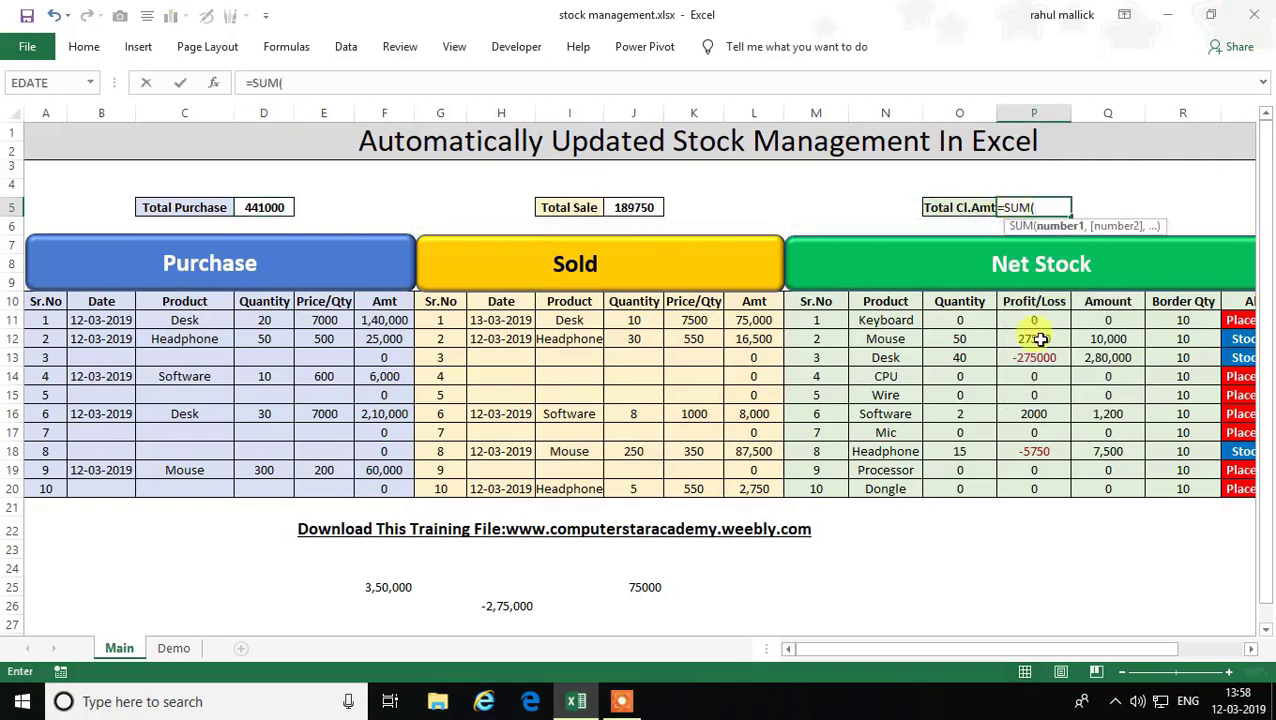
{"action": "left_click_drag", "start_coordinate": [1108, 320], "coordinate": [1113, 488]}
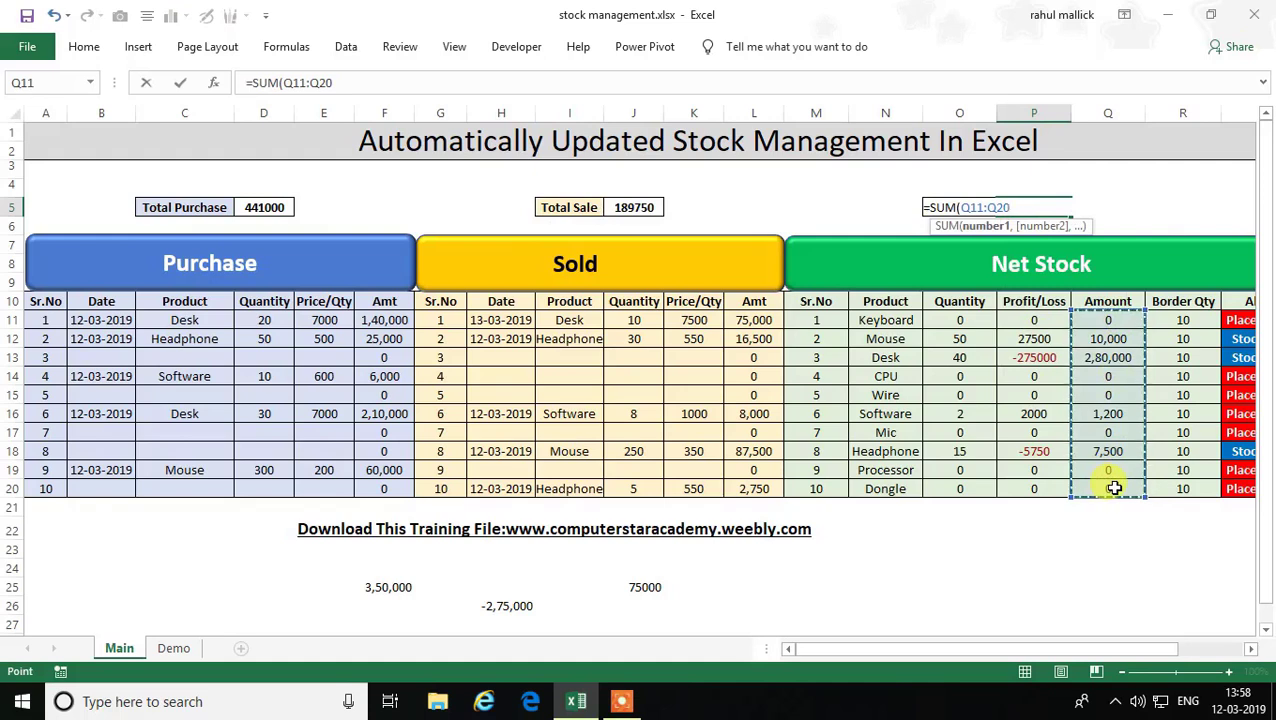
{"action": "type", "text": ")"}
{"action": "key", "text": "Return"}
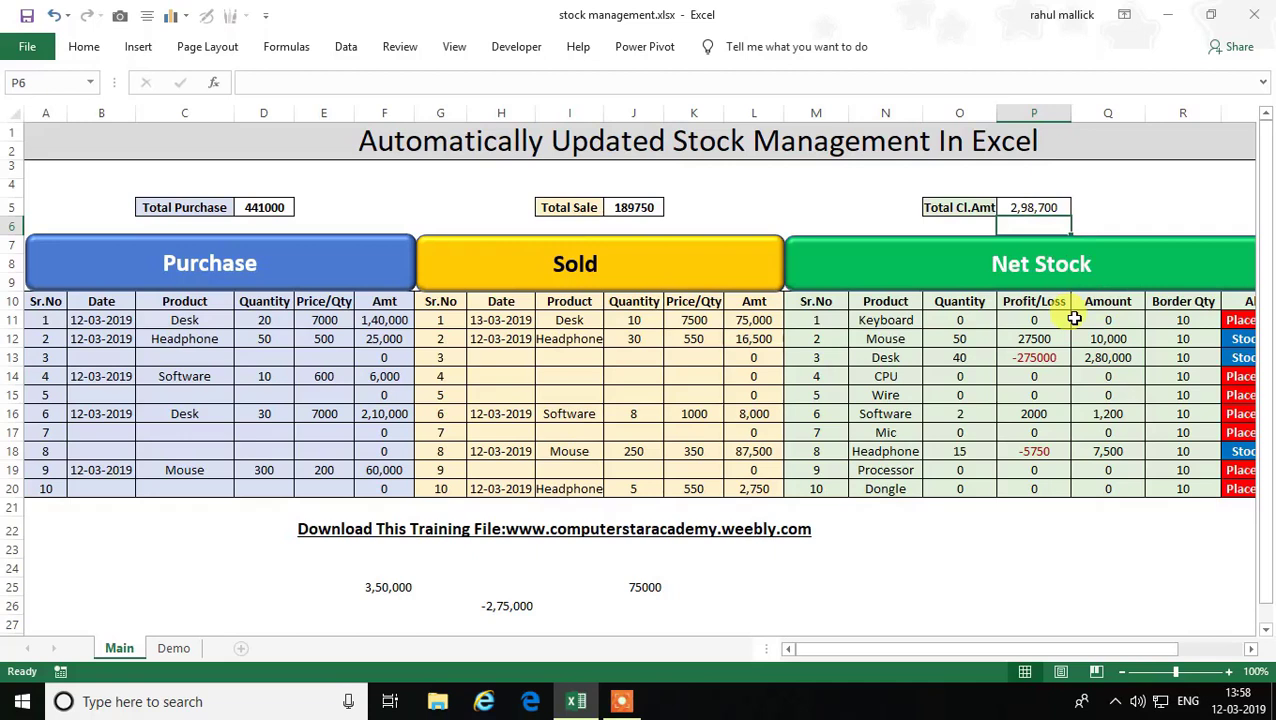
- Deselect the totals and minimize the Excel workbook to reveal the desktop
{"action": "left_click", "coordinate": [979, 528]}
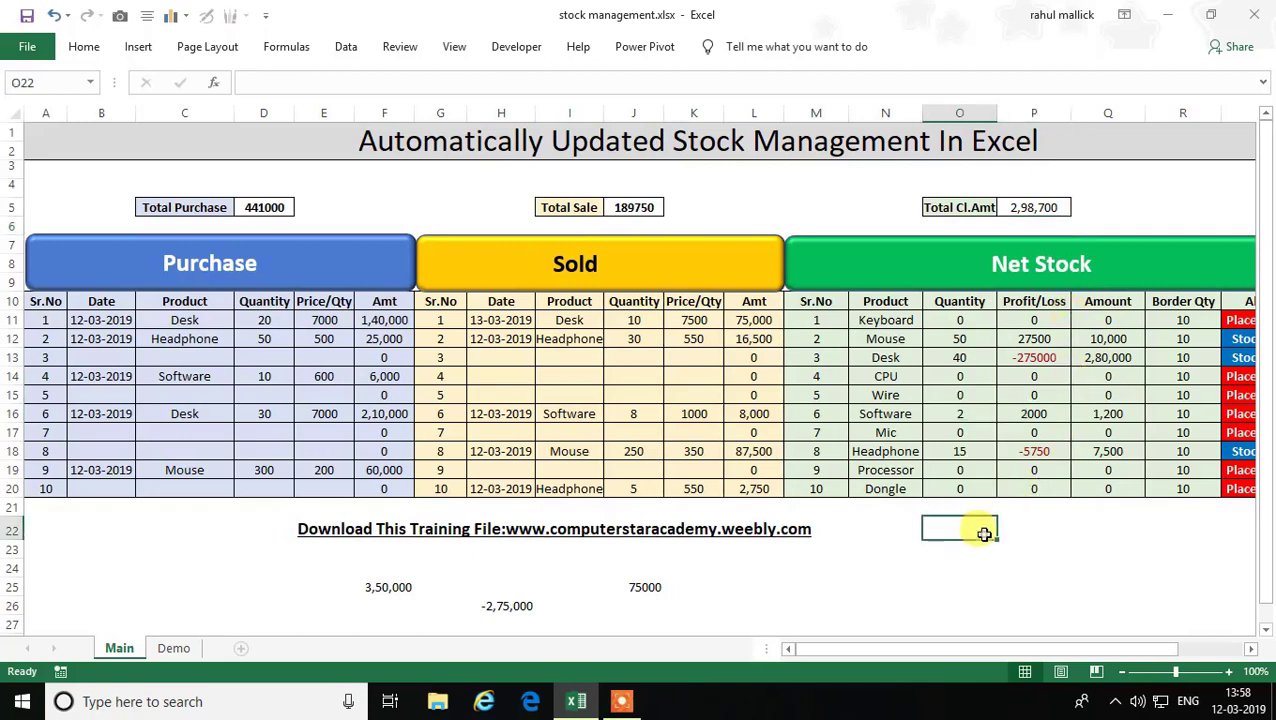
{"action": "left_click", "coordinate": [843, 572]}
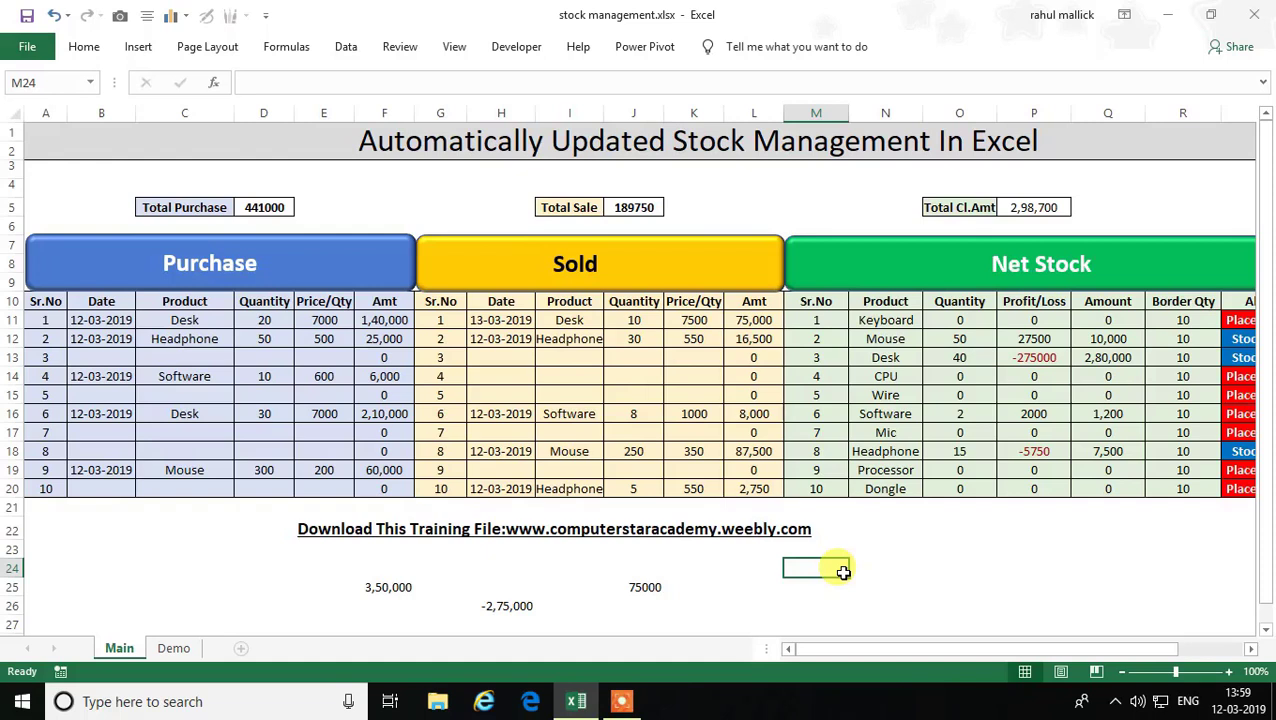
{"action": "left_click", "coordinate": [1164, 18]}
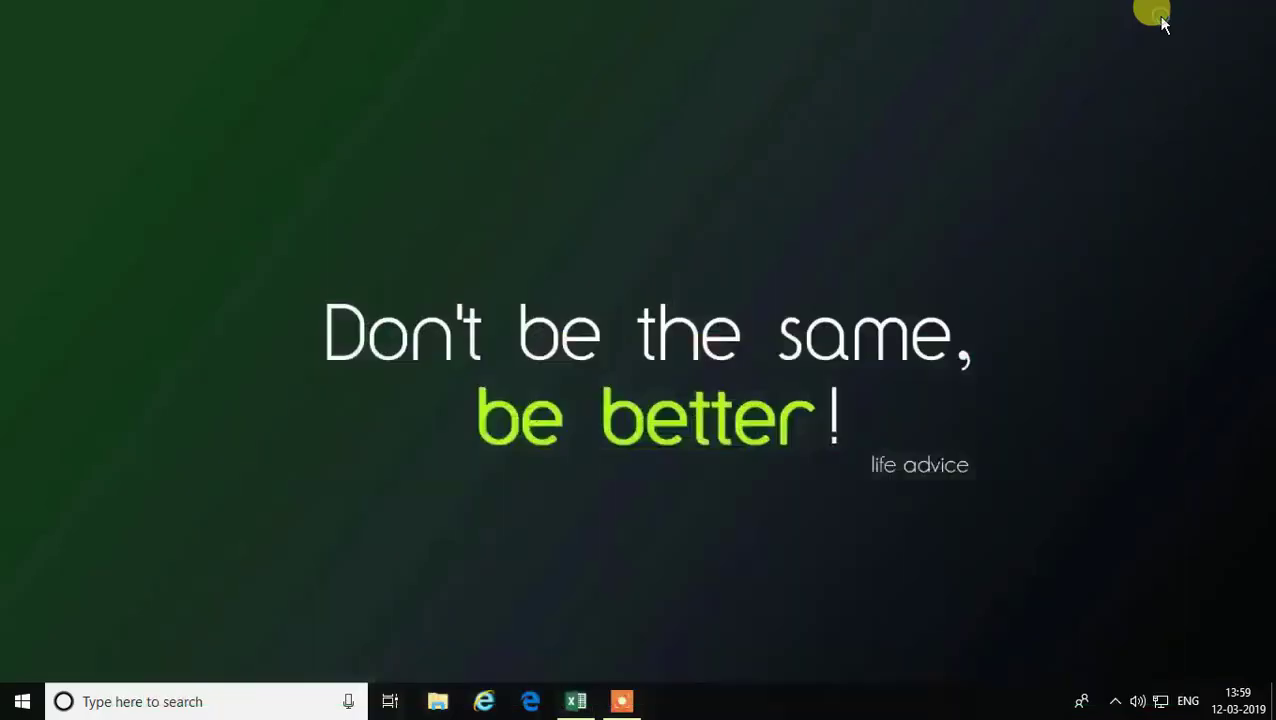